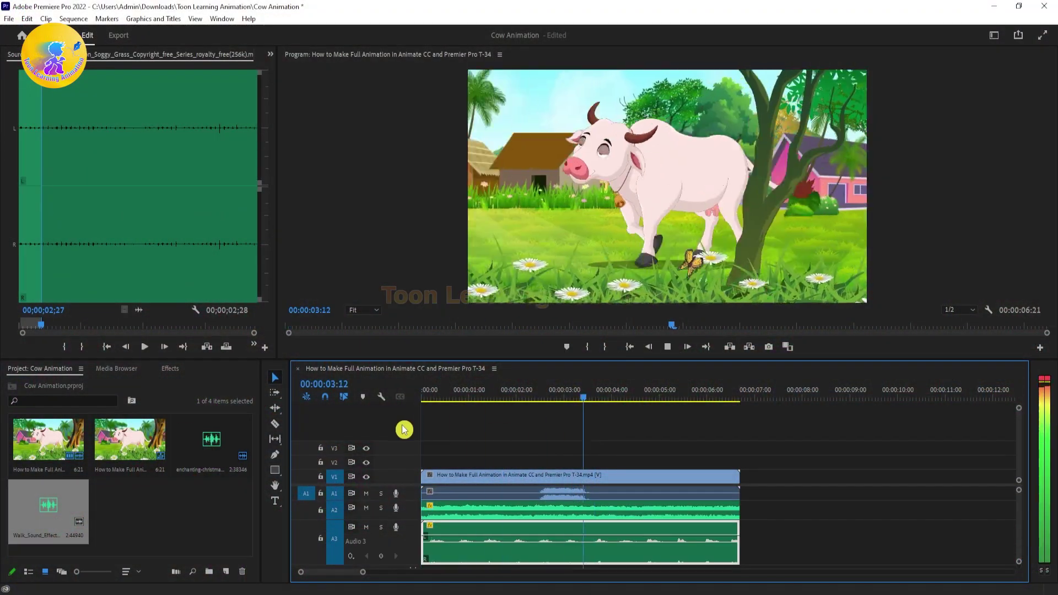
In Premiere Pro, extend the walking sound clip on audio track A3 to the end of the video clip.
{"action": "key", "text": "End"}
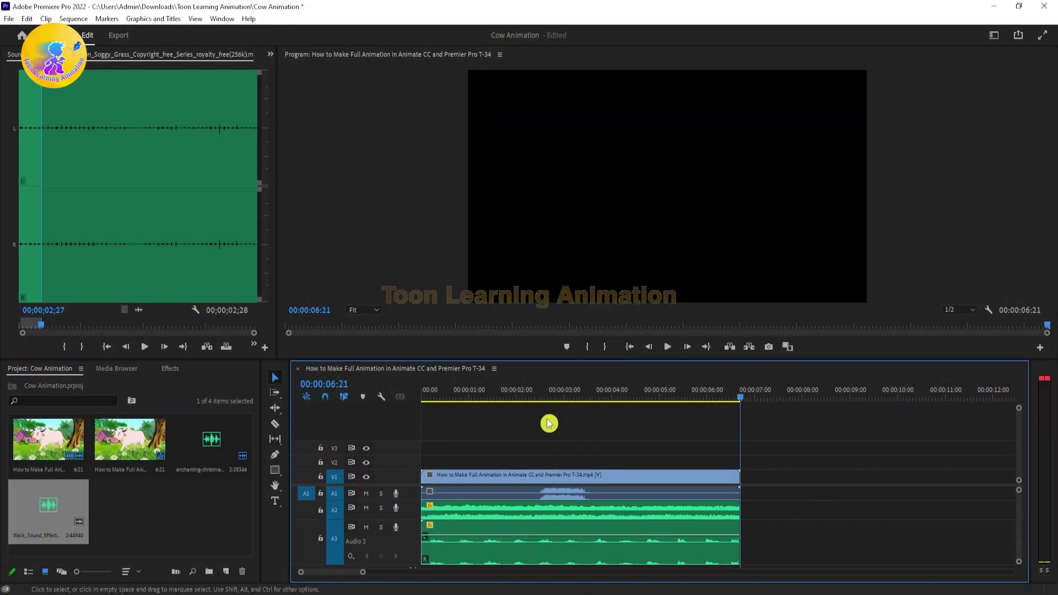
{"action": "left_click", "coordinate": [555, 394]}
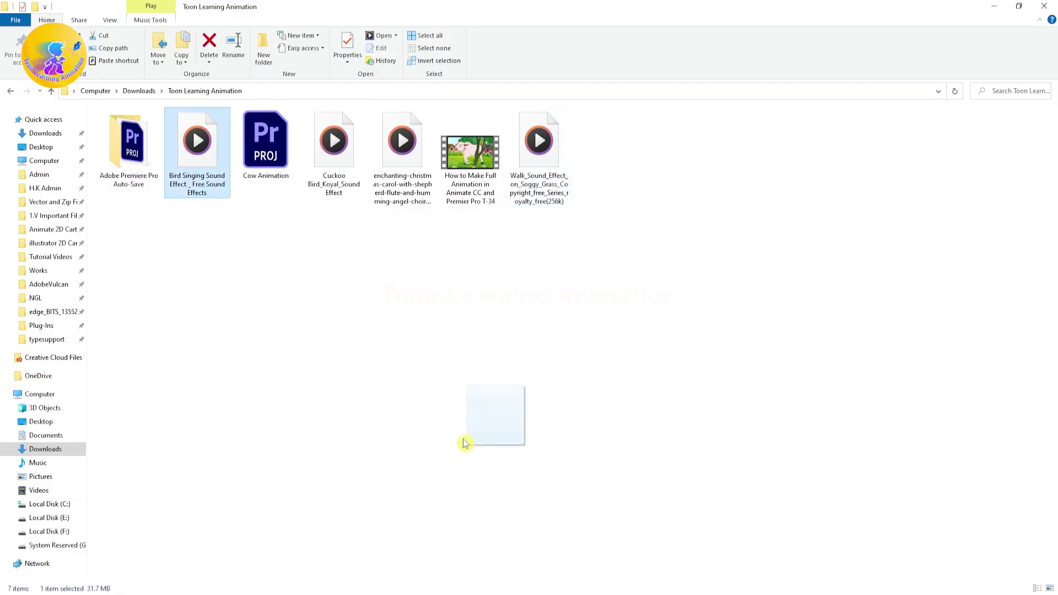
{"action": "left_click_drag", "start_coordinate": [465, 441], "coordinate": [552, 592]}
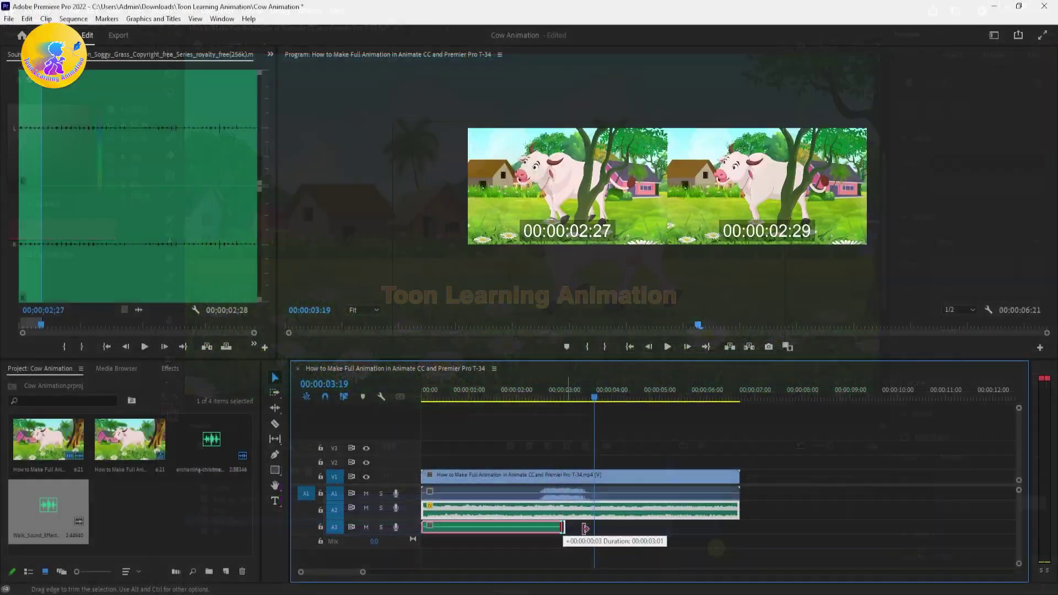
{"action": "left_click_drag", "start_coordinate": [585, 528], "coordinate": [743, 527]}
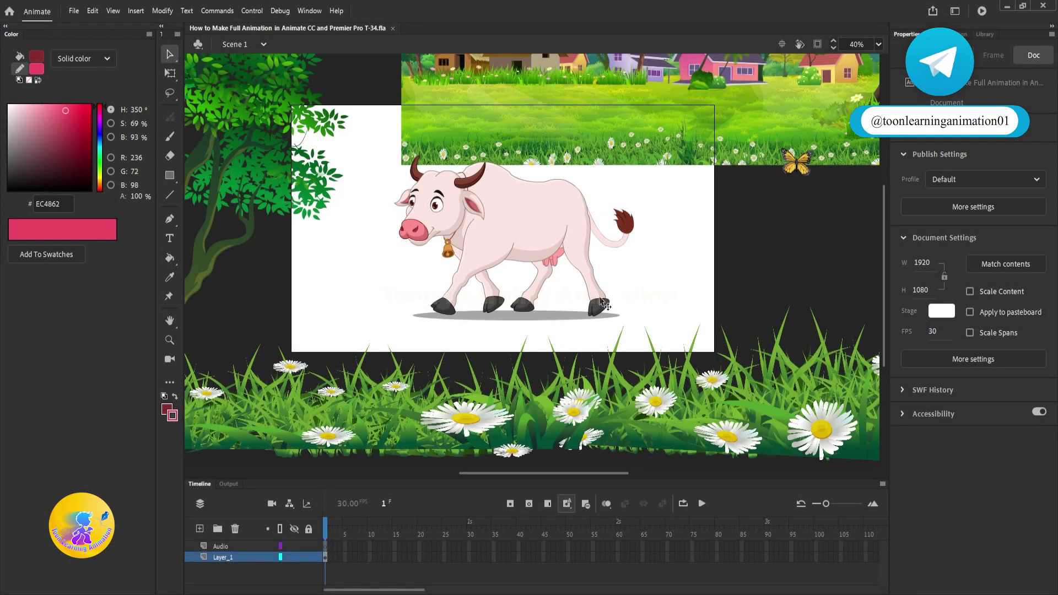
{"action": "scroll", "coordinate": [597, 303], "scroll_direction": "down", "scroll_amount": 3}
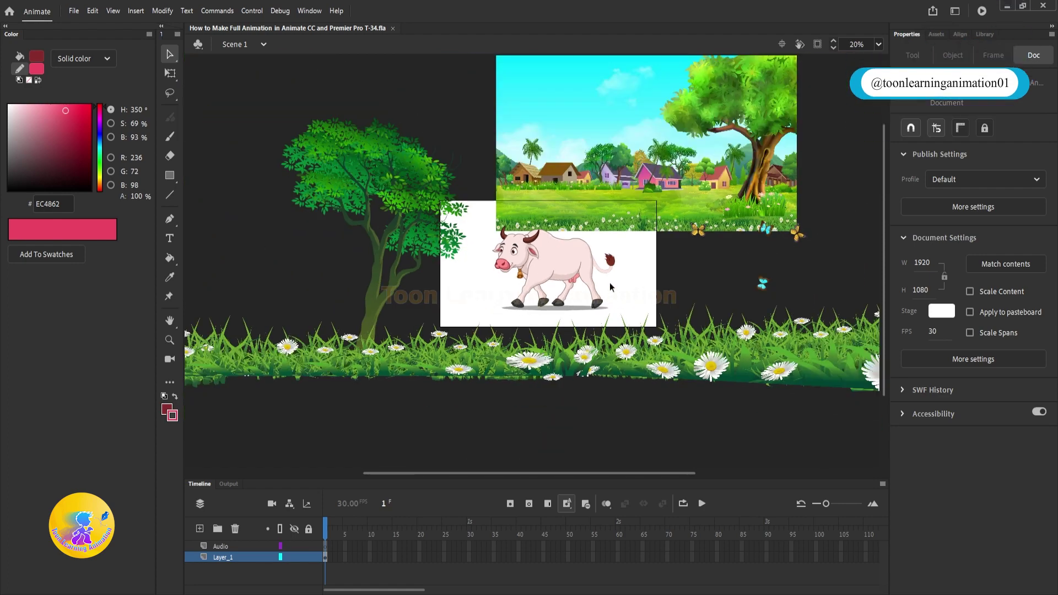
{"action": "scroll", "coordinate": [591, 289], "scroll_direction": "up", "scroll_amount": 2}
{"action": "scroll", "coordinate": [590, 288], "scroll_direction": "down", "scroll_amount": 2}
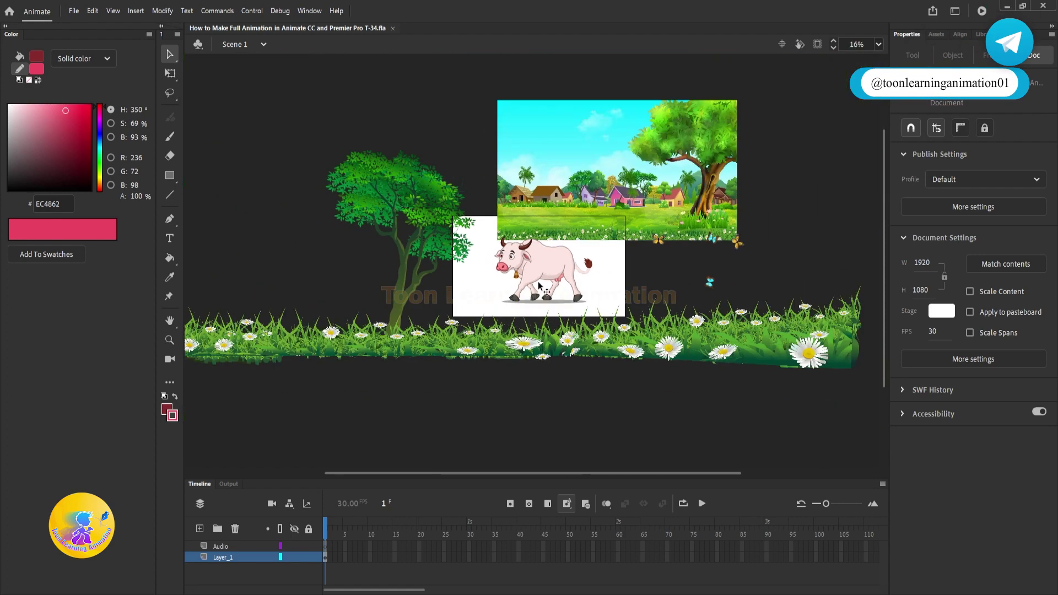
{"action": "left_click_drag", "start_coordinate": [425, 208], "coordinate": [355, 166]}
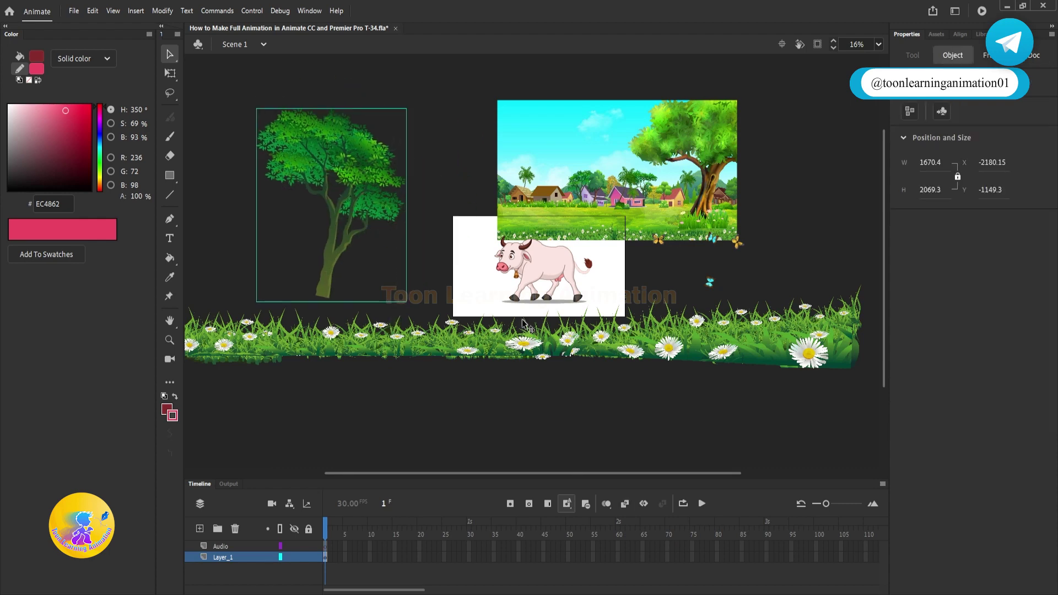
{"action": "key", "text": "ctrl+z"}
Spread the flower grass strip, the village background image and the butterflies apart around the stage, leaving the cow in place.
{"action": "left_click_drag", "start_coordinate": [525, 352], "coordinate": [593, 372]}
{"action": "left_click_drag", "start_coordinate": [624, 198], "coordinate": [642, 140]}
{"action": "left_click_drag", "start_coordinate": [656, 242], "coordinate": [710, 235]}
{"action": "left_click_drag", "start_coordinate": [564, 261], "coordinate": [532, 263]}
{"action": "key", "text": "ctrl+z"}
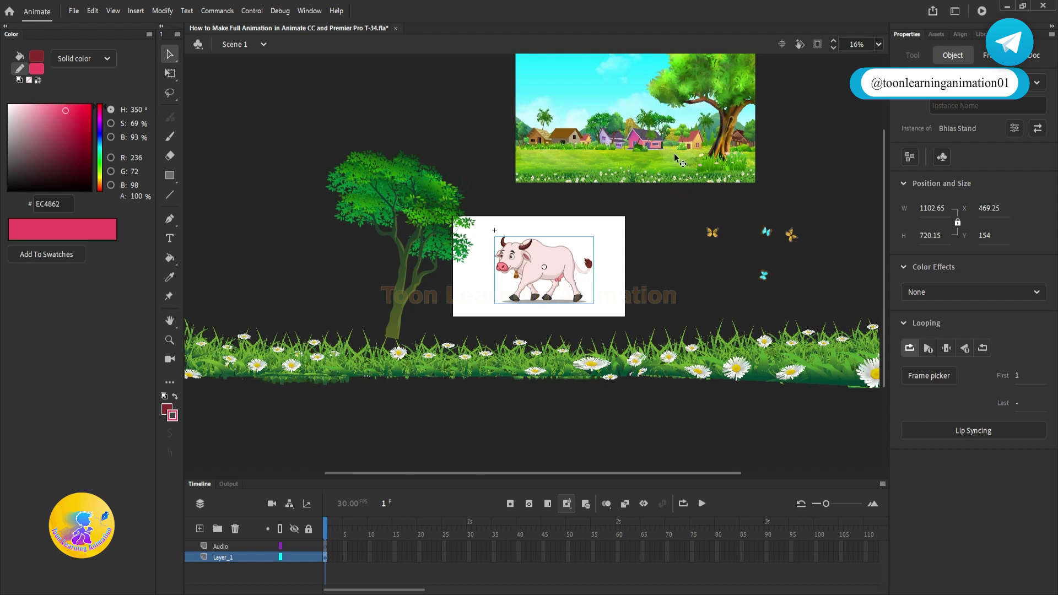
Move the village background image over the stage to about X -449, Y -280, ready for free transforming.
{"action": "left_click_drag", "start_coordinate": [679, 163], "coordinate": [561, 282]}
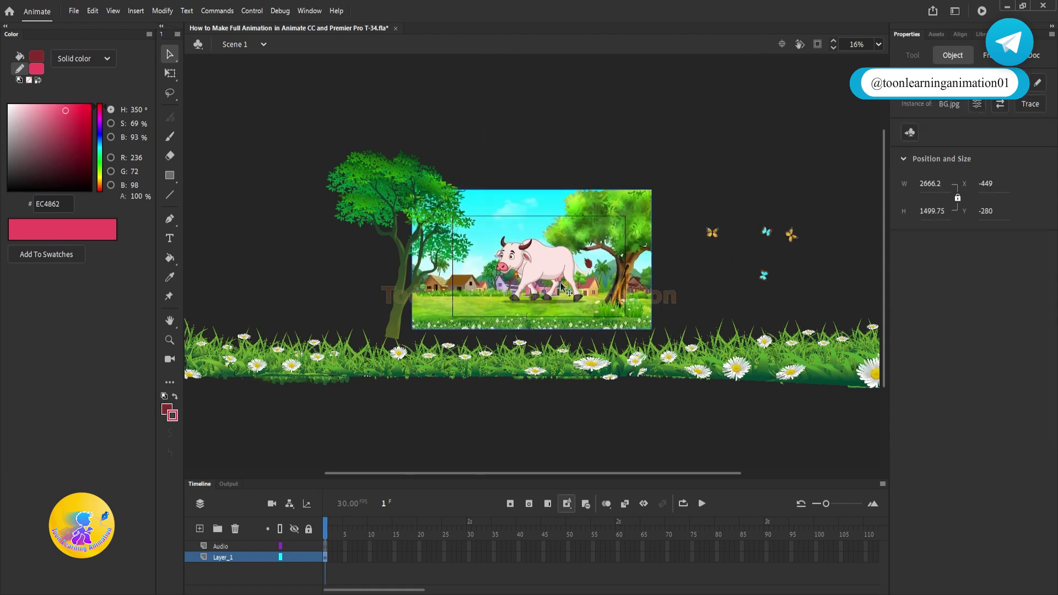
{"action": "scroll", "coordinate": [550, 274], "scroll_direction": "up", "scroll_amount": 4}
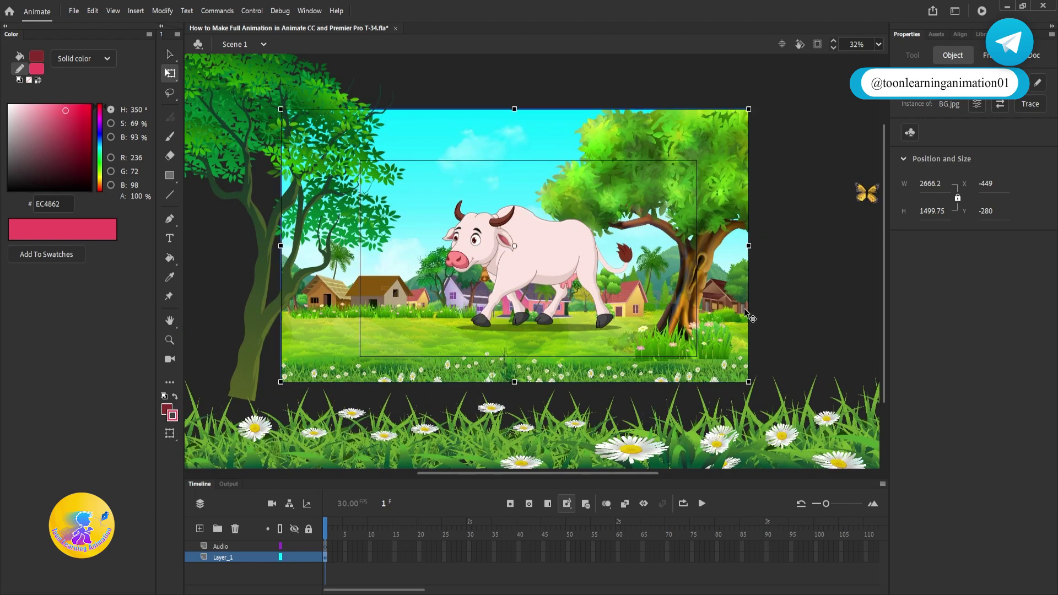
{"action": "key", "text": "q"}
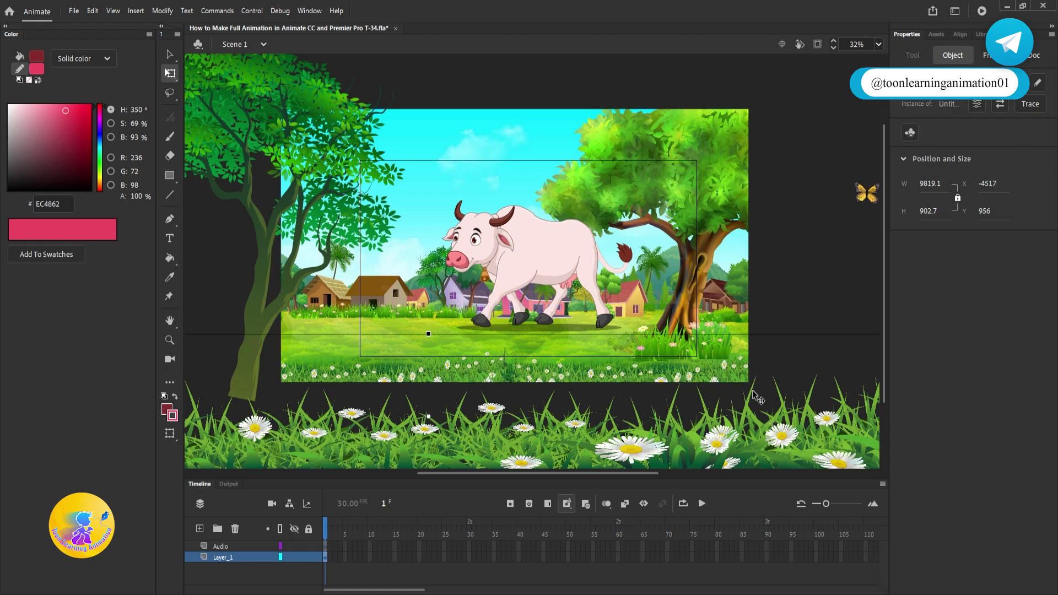
Move the foreground tree and the flower grass strip down, clear of the background image.
{"action": "scroll", "coordinate": [659, 283], "scroll_direction": "down", "scroll_amount": 3}
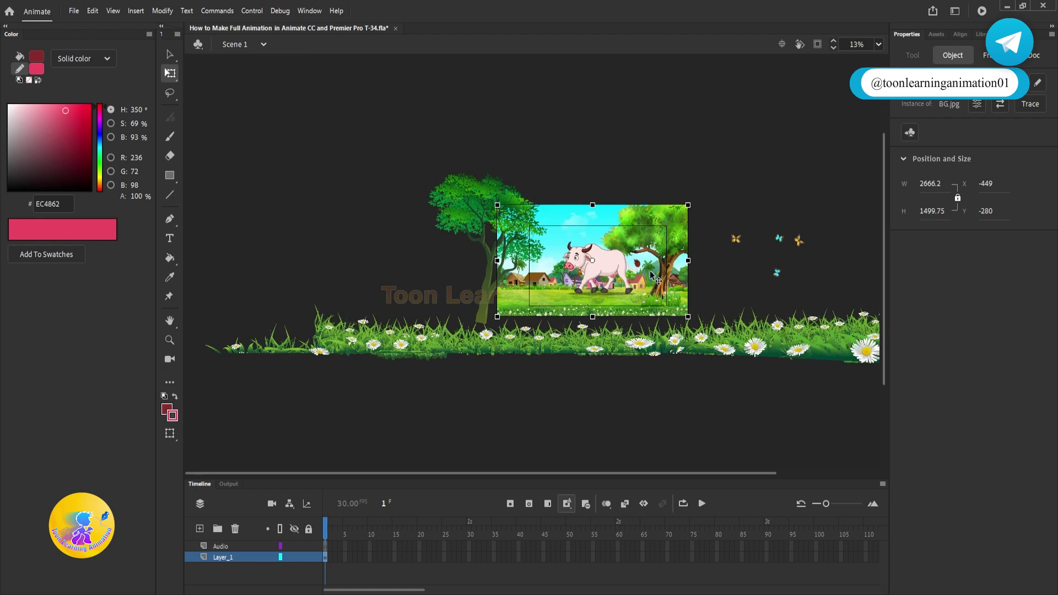
{"action": "left_click_drag", "start_coordinate": [487, 215], "coordinate": [434, 270]}
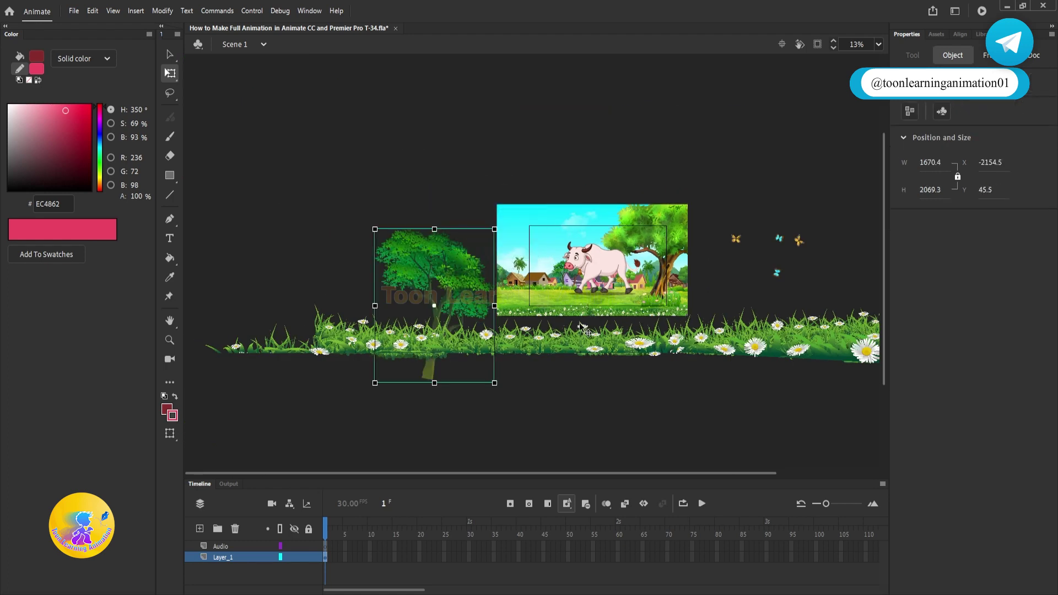
{"action": "left_click", "coordinate": [719, 341], "text": "shift"}
{"action": "left_click_drag", "start_coordinate": [543, 353], "coordinate": [543, 418]}
Enlarge the village background image to about 3494 × 1966 and shift it up over the stage.
{"action": "scroll", "coordinate": [672, 286], "scroll_direction": "up", "scroll_amount": 2}
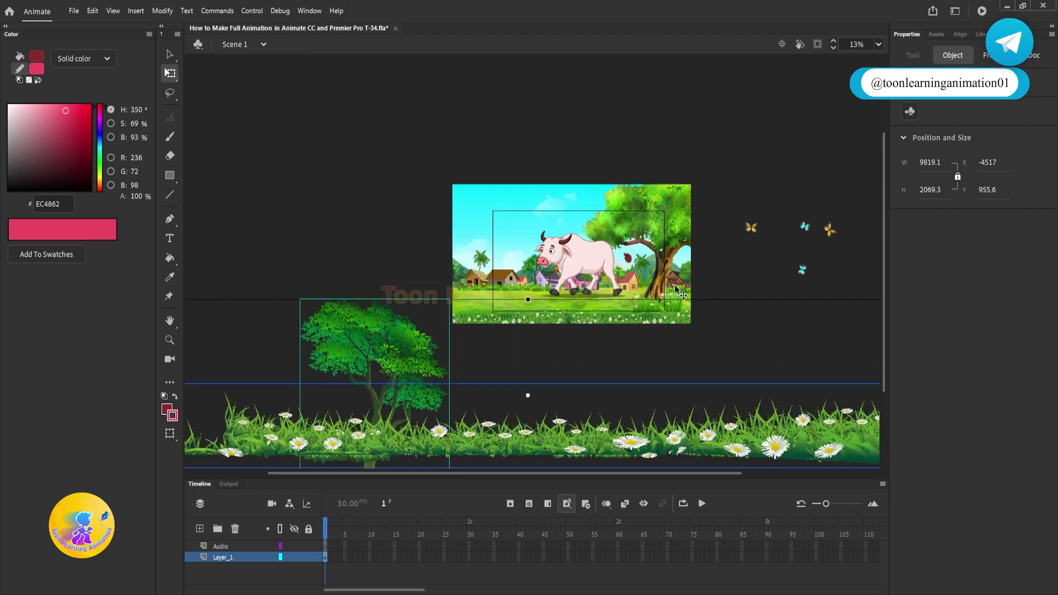
{"action": "left_click", "coordinate": [617, 295]}
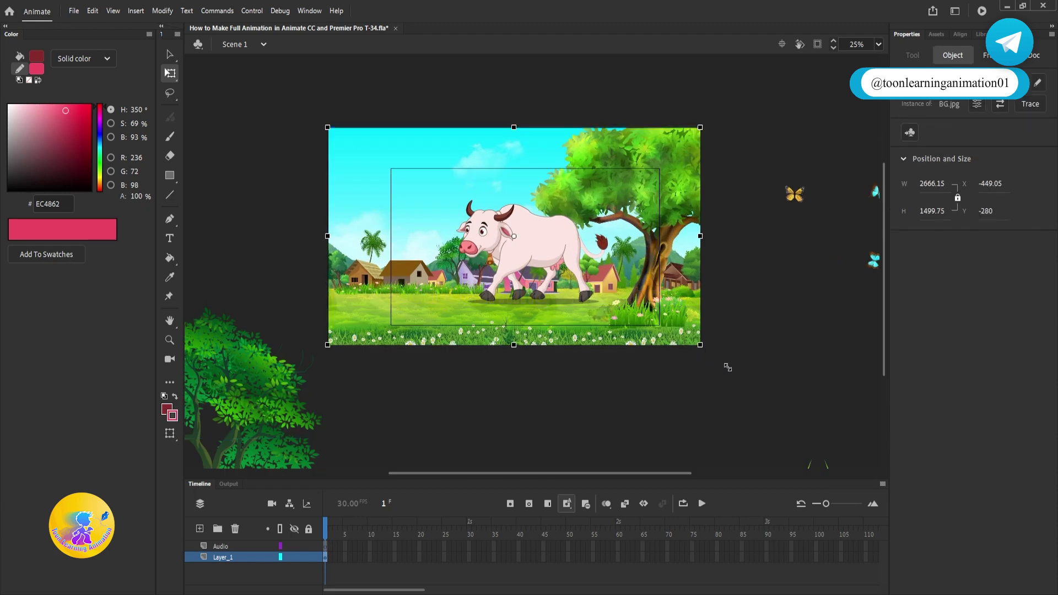
{"action": "left_click_drag", "start_coordinate": [702, 351], "coordinate": [760, 385]}
{"action": "left_click_drag", "start_coordinate": [676, 338], "coordinate": [663, 298]}
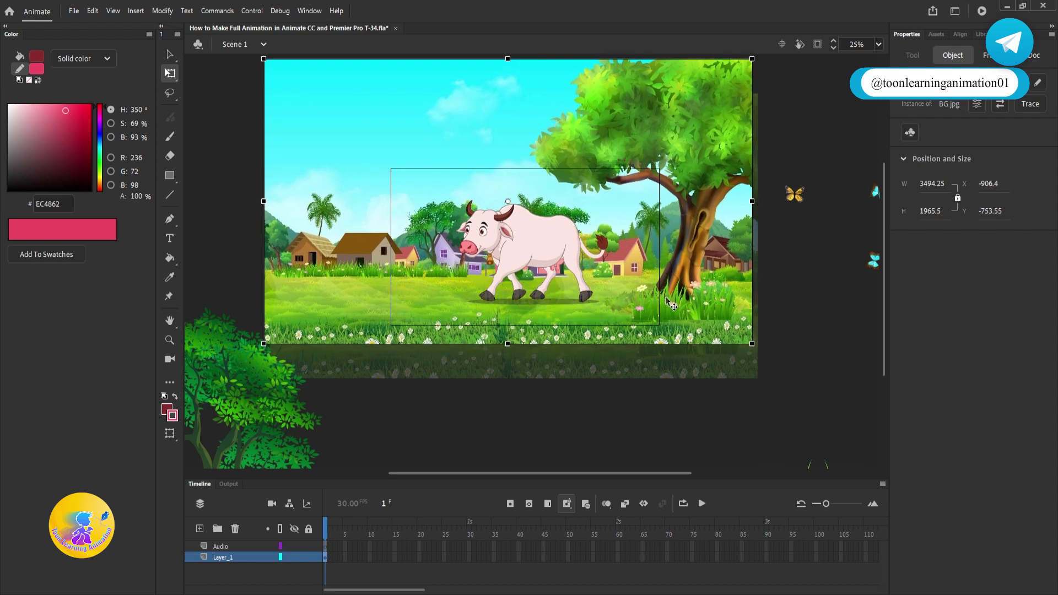
{"action": "scroll", "coordinate": [544, 255], "scroll_direction": "up", "scroll_amount": 3}
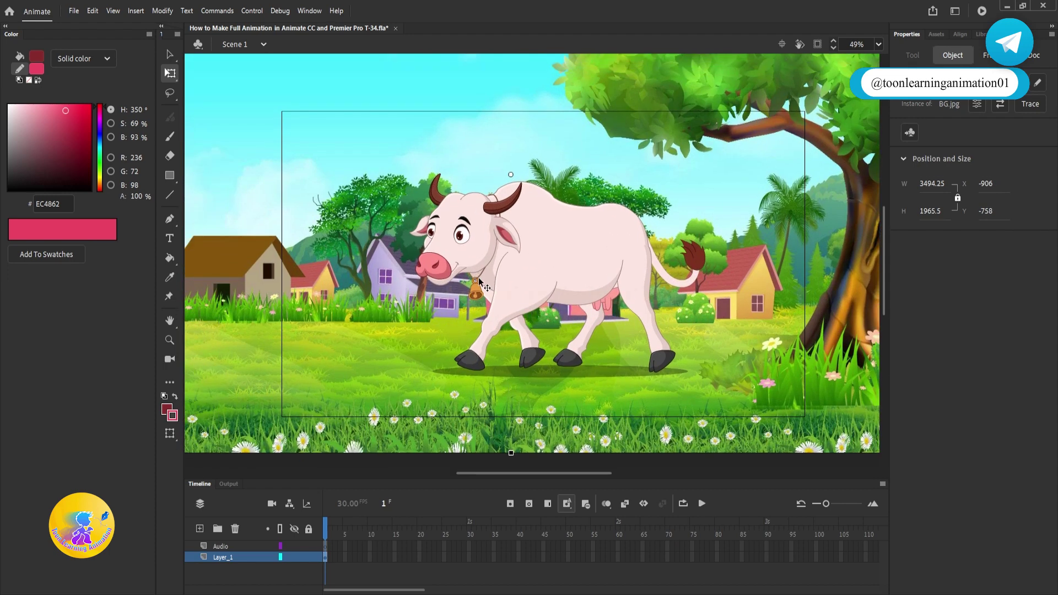
{"action": "left_click_drag", "start_coordinate": [330, 279], "coordinate": [386, 285]}
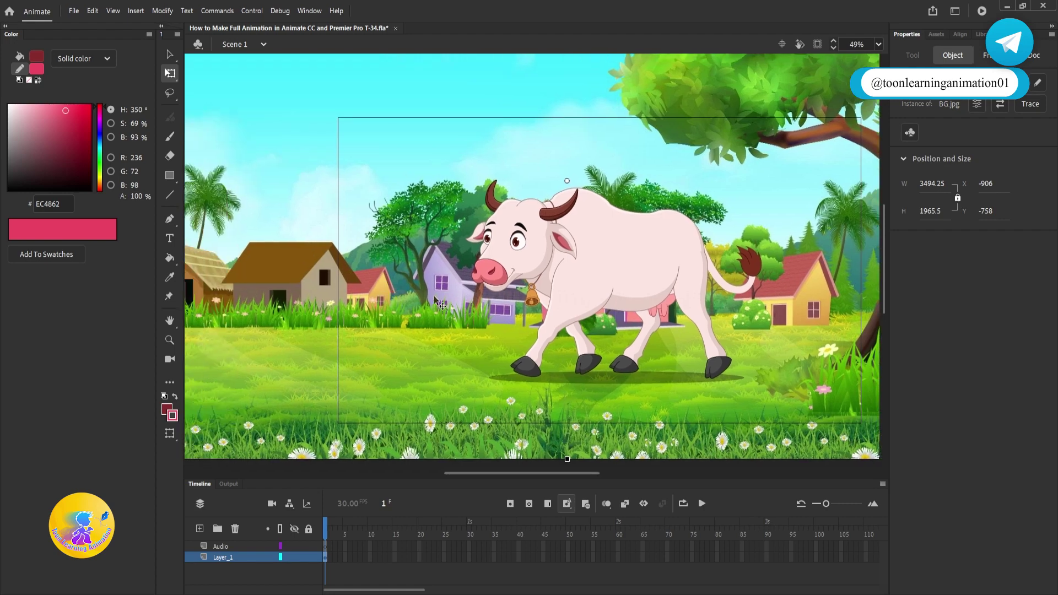
Rescale the background image to about 3712 × 2088 and position it at about X -1349, Y -956 so it covers the stage.
{"action": "scroll", "coordinate": [368, 278], "scroll_direction": "up", "scroll_amount": 2}
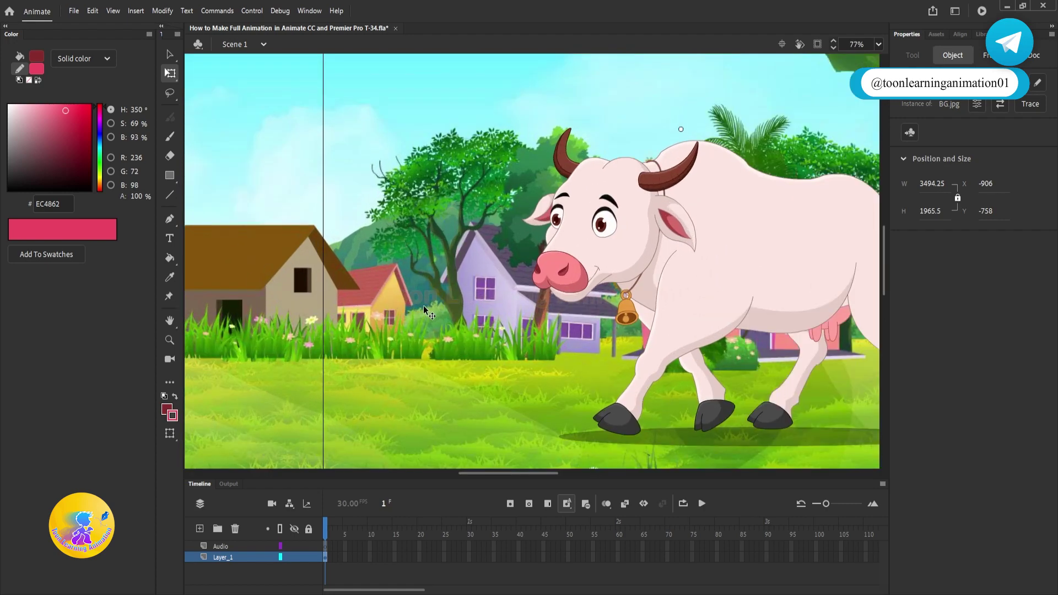
{"action": "scroll", "coordinate": [433, 299], "scroll_direction": "down", "scroll_amount": 1}
{"action": "scroll", "coordinate": [434, 299], "scroll_direction": "down", "scroll_amount": 1}
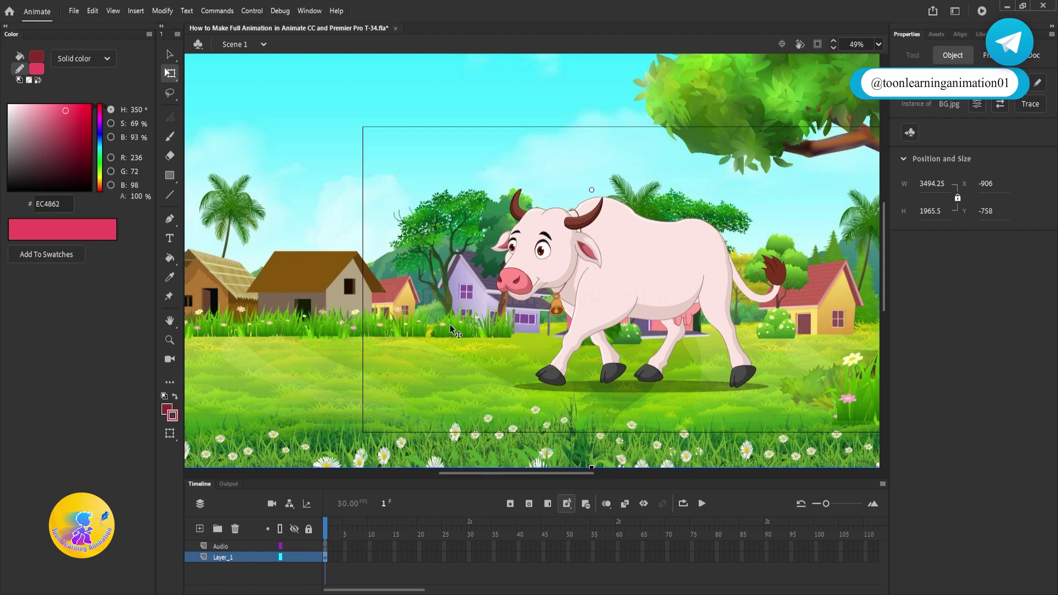
{"action": "scroll", "coordinate": [560, 302], "scroll_direction": "down", "scroll_amount": 2}
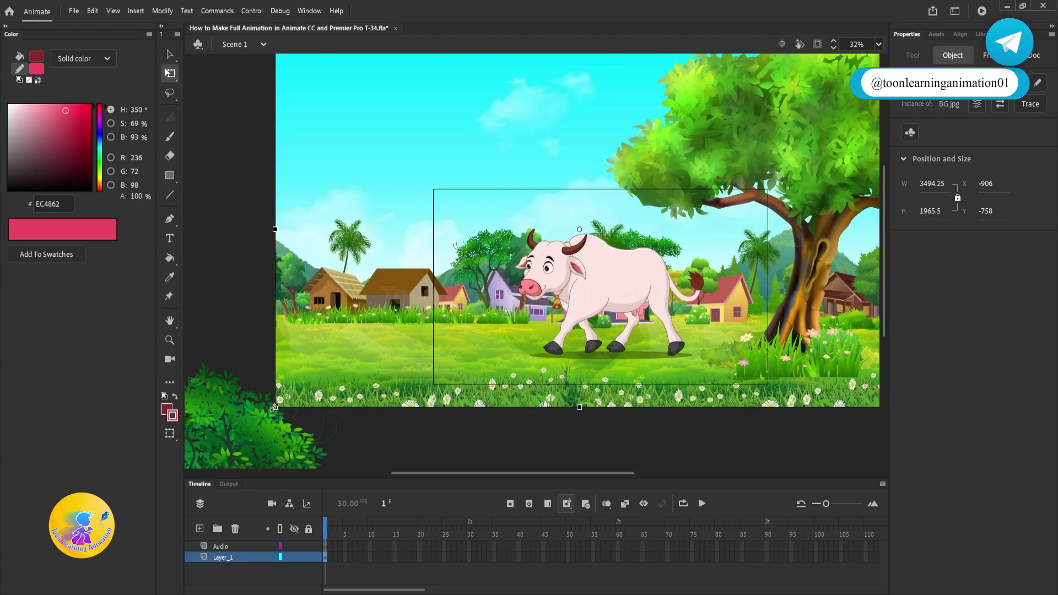
{"action": "left_click_drag", "start_coordinate": [274, 407], "coordinate": [287, 399]}
{"action": "scroll", "coordinate": [543, 329], "scroll_direction": "up", "scroll_amount": 2}
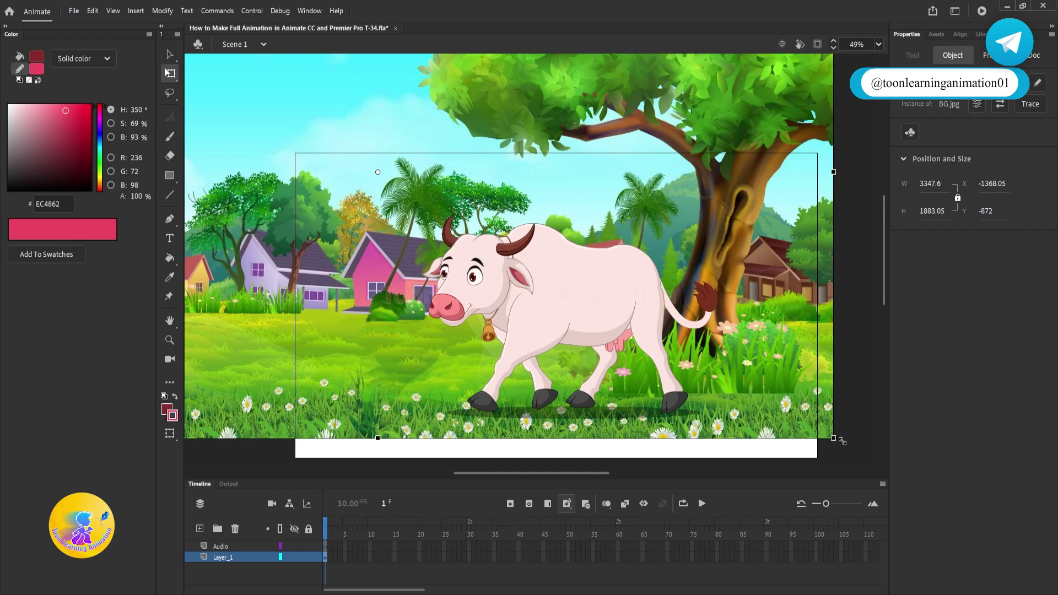
{"action": "left_click_drag", "start_coordinate": [835, 439], "coordinate": [885, 467]}
{"action": "left_click_drag", "start_coordinate": [739, 370], "coordinate": [765, 355]}
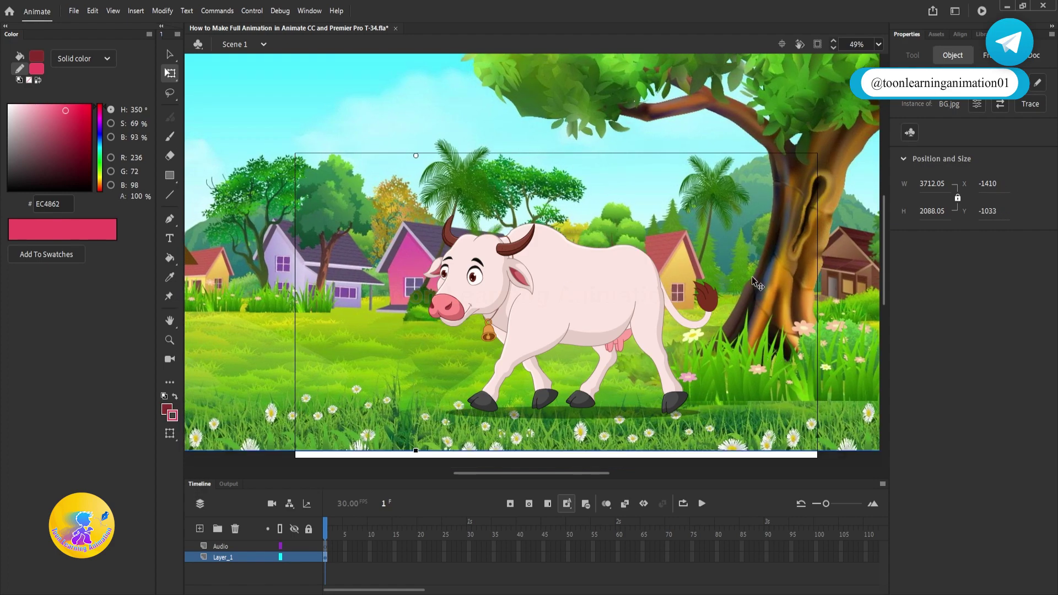
{"action": "left_click_drag", "start_coordinate": [753, 277], "coordinate": [769, 298]}
{"action": "key", "text": "v"}
Convert the village background image to a graphic symbol named BG.
{"action": "scroll", "coordinate": [610, 226], "scroll_direction": "down", "scroll_amount": 3}
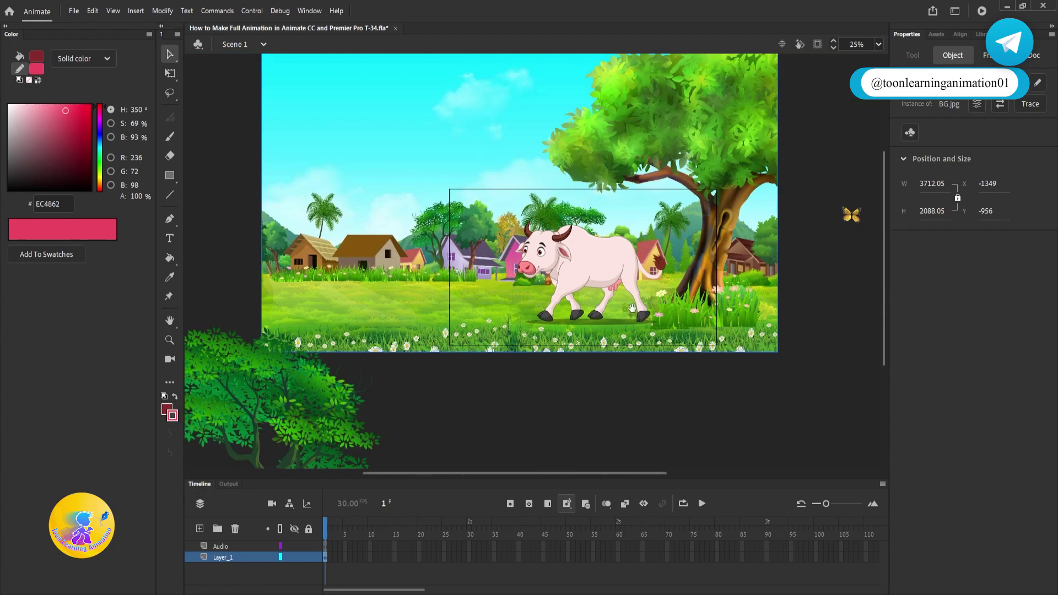
{"action": "left_click_drag", "start_coordinate": [633, 309], "coordinate": [620, 258]}
{"action": "left_click_drag", "start_coordinate": [467, 255], "coordinate": [554, 304]}
{"action": "key", "text": "ctrl+z"}
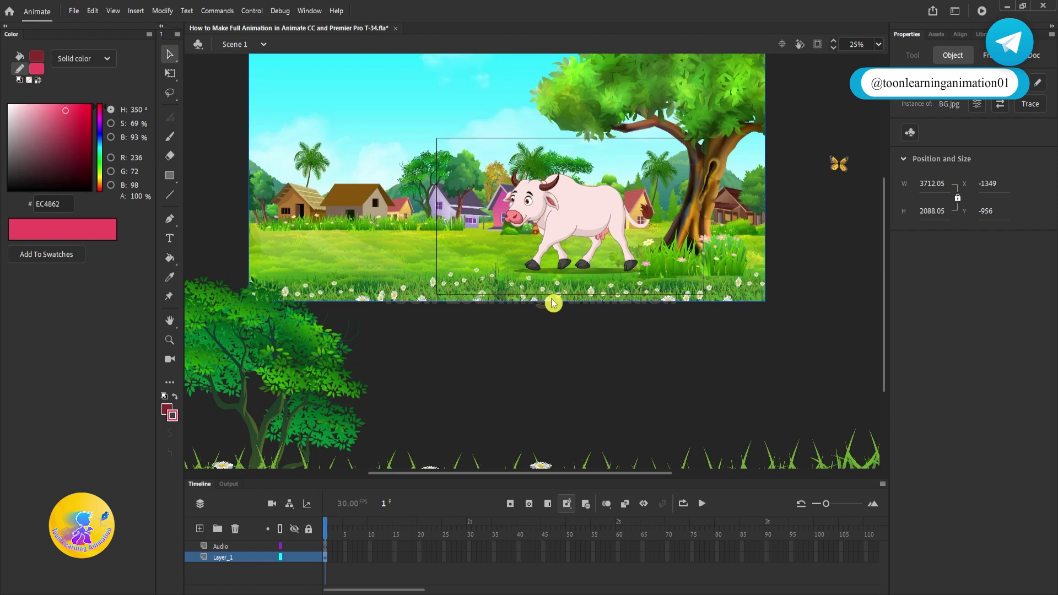
{"action": "key", "text": "F8"}
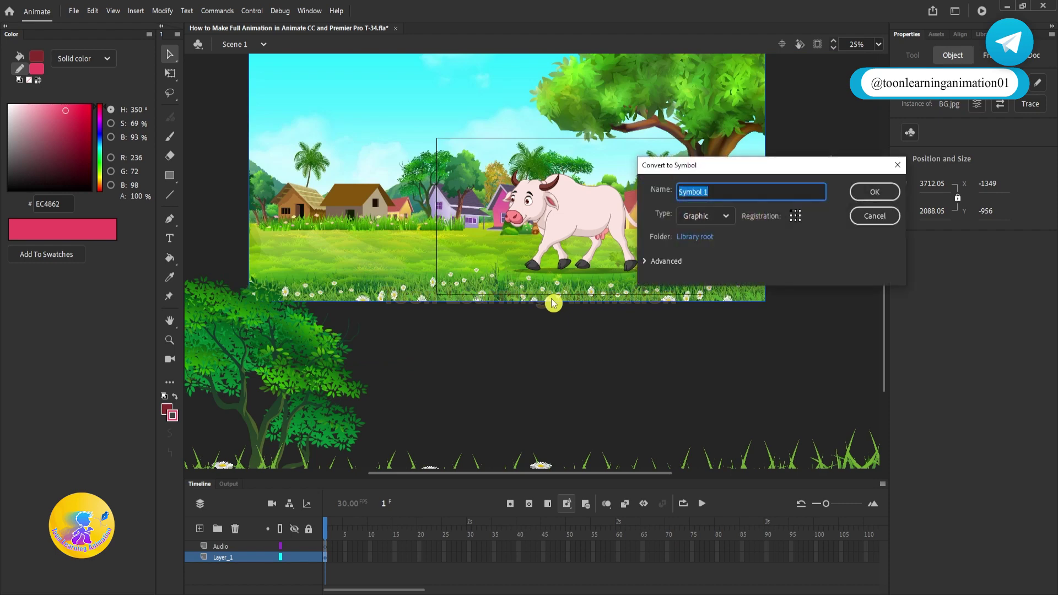
{"action": "type", "text": "BG"}
{"action": "key", "text": "Return"}
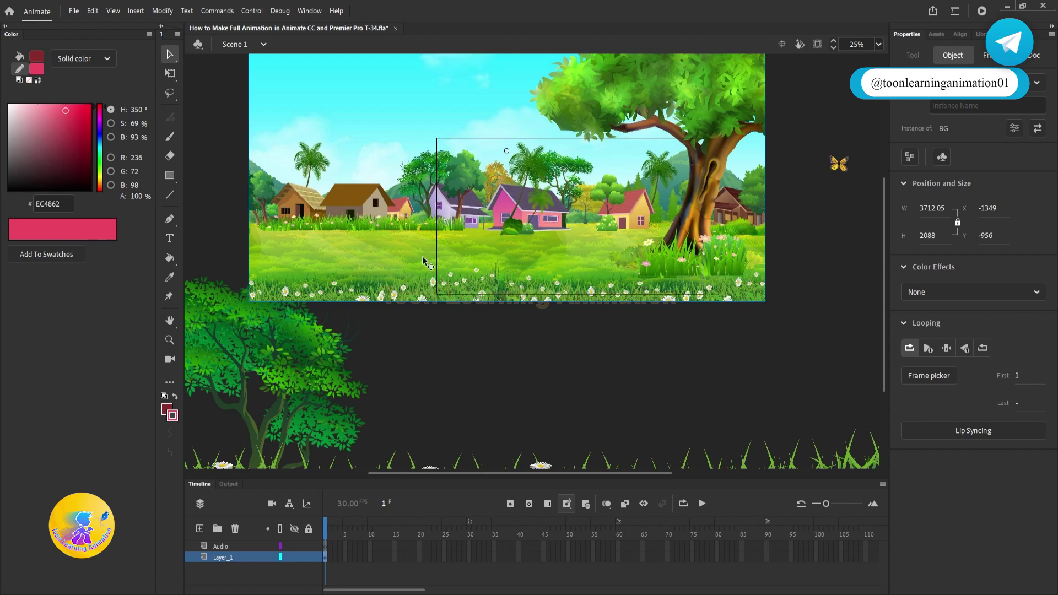
Send the BG symbol to the back of the layer, behind the cow.
{"action": "right_click", "coordinate": [528, 243]}
{"action": "left_click", "coordinate": [494, 249]}
{"action": "right_click", "coordinate": [489, 248]}
{"action": "mouse_move", "coordinate": [555, 327]}
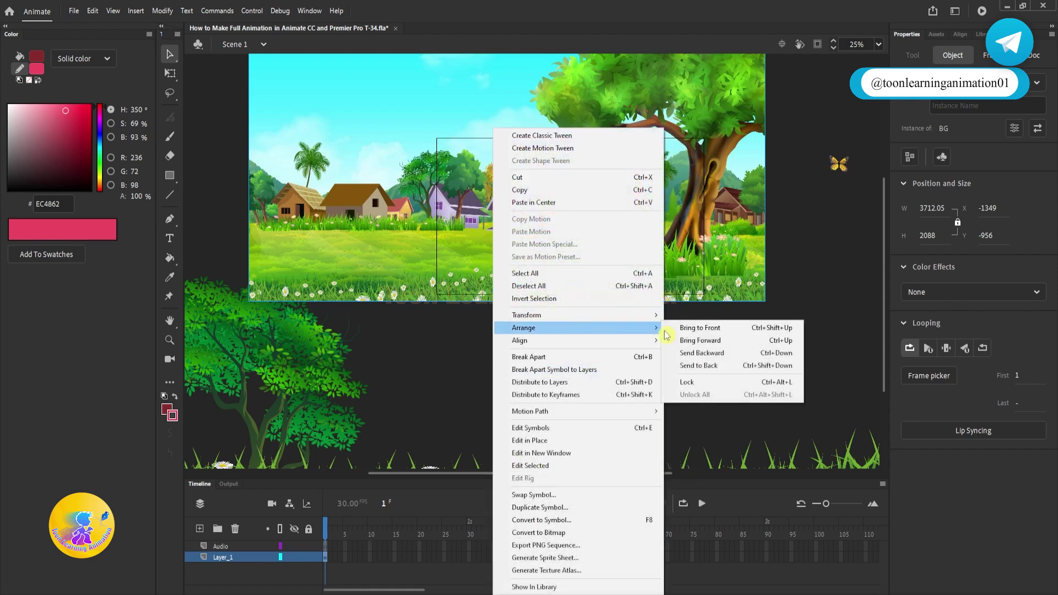
{"action": "left_click", "coordinate": [708, 367]}
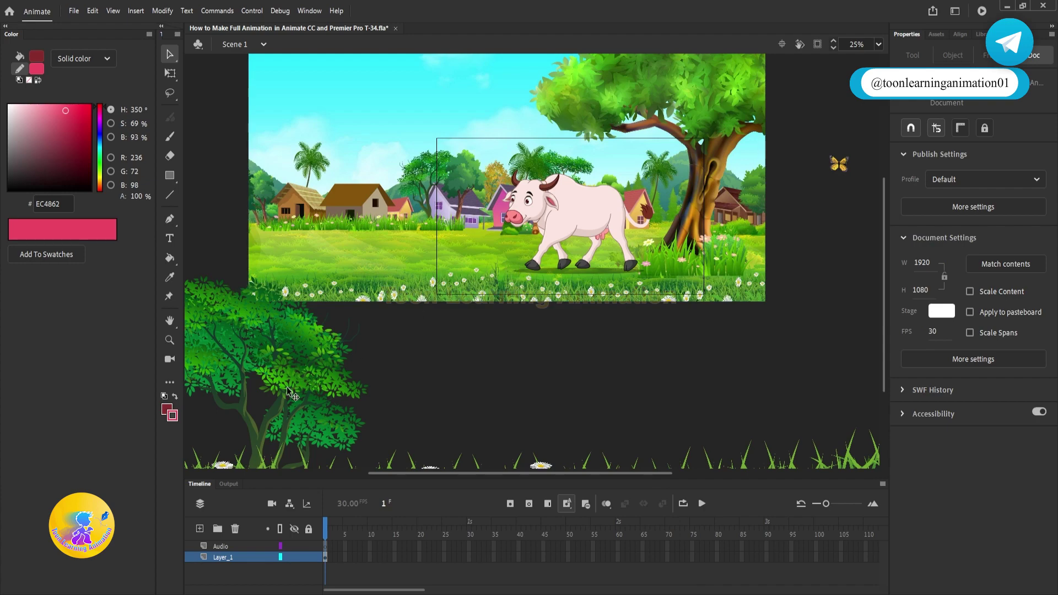
Place the foreground tree, the flower grass strip and the butterflies in the scene in front of the background.
{"action": "left_click_drag", "start_coordinate": [287, 391], "coordinate": [417, 236]}
{"action": "left_click_drag", "start_coordinate": [644, 434], "coordinate": [639, 238]}
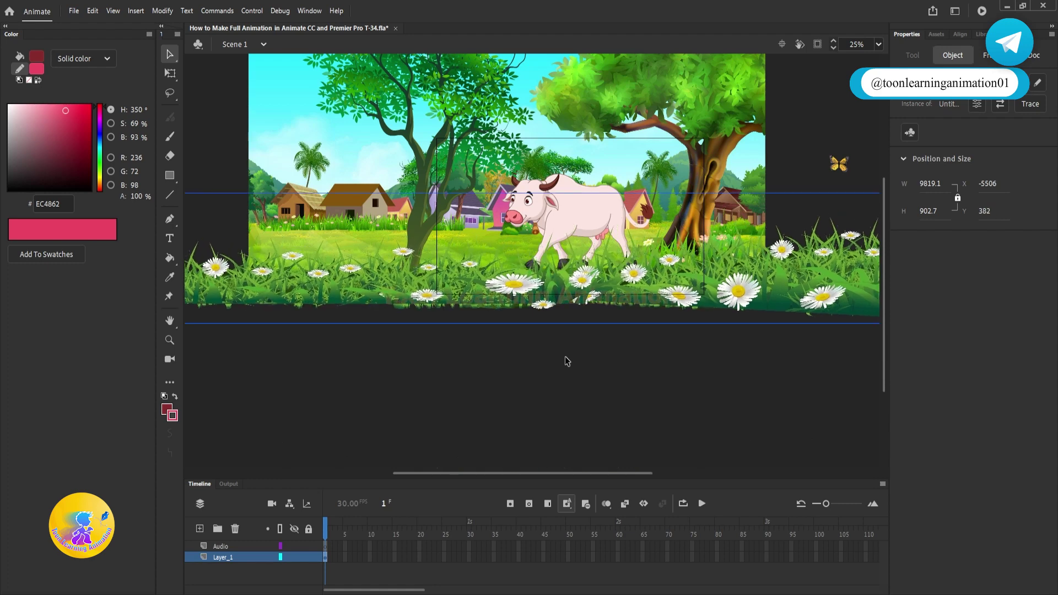
{"action": "left_click_drag", "start_coordinate": [568, 361], "coordinate": [479, 396]}
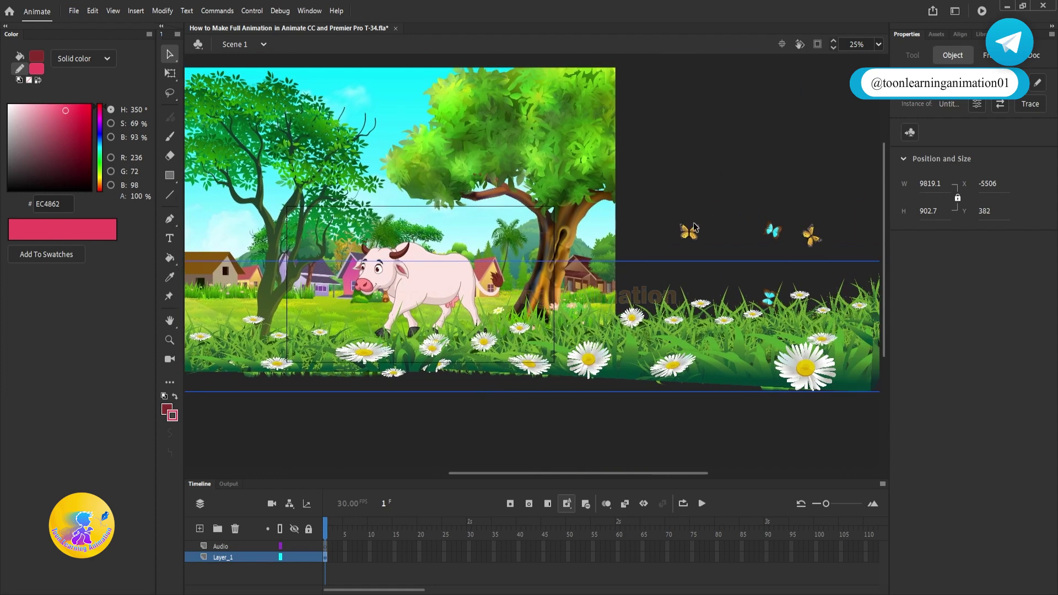
{"action": "left_click_drag", "start_coordinate": [694, 227], "coordinate": [270, 302]}
{"action": "left_click_drag", "start_coordinate": [628, 384], "coordinate": [692, 372]}
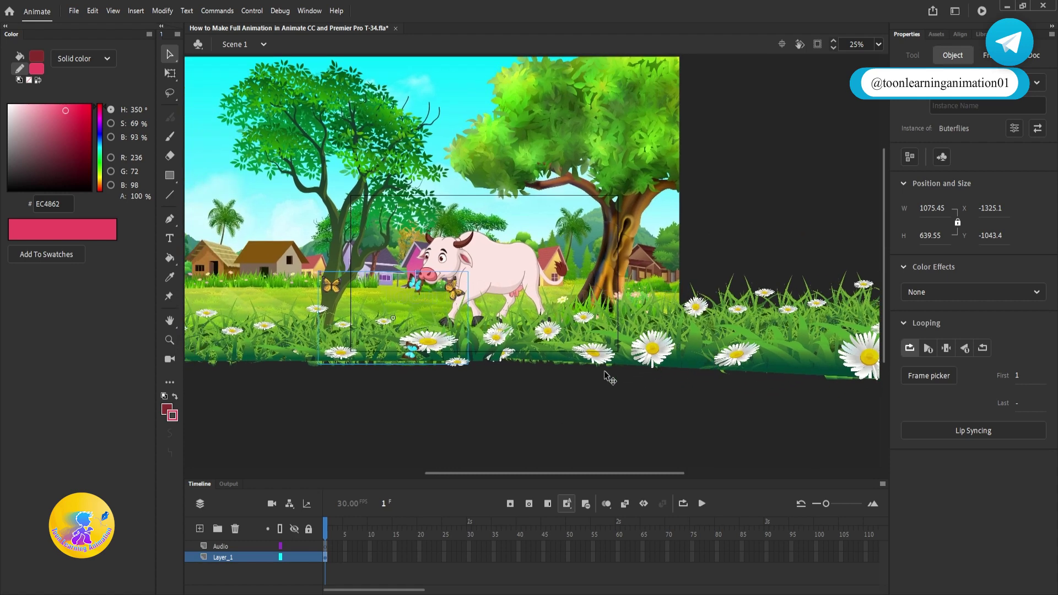
Convert the flower grass strip together with the butterflies to a graphic symbol named Bush aur Butterfly.
{"action": "left_click", "coordinate": [696, 357]}
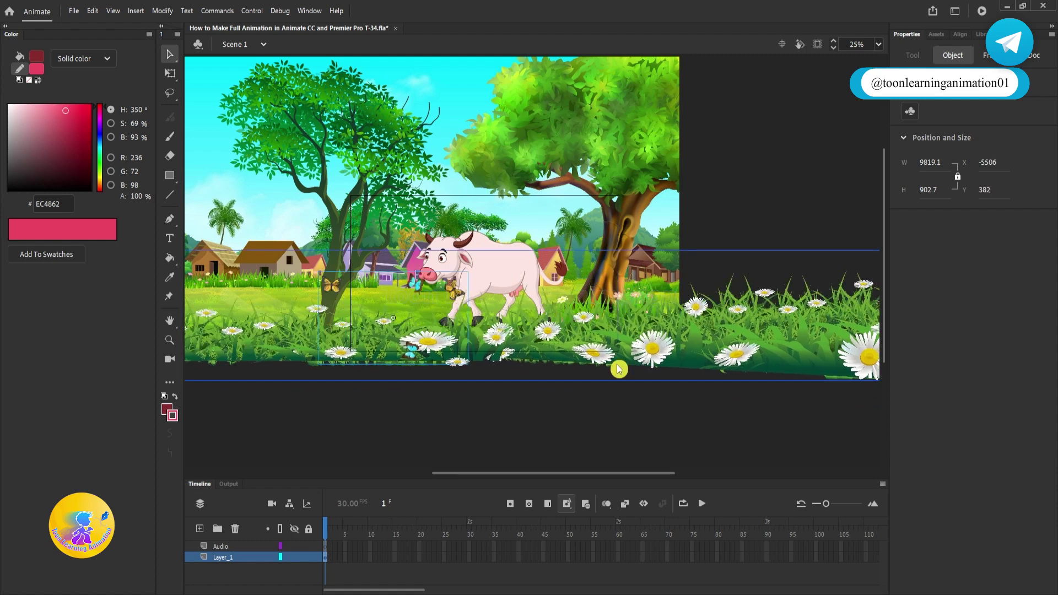
{"action": "key", "text": "F8"}
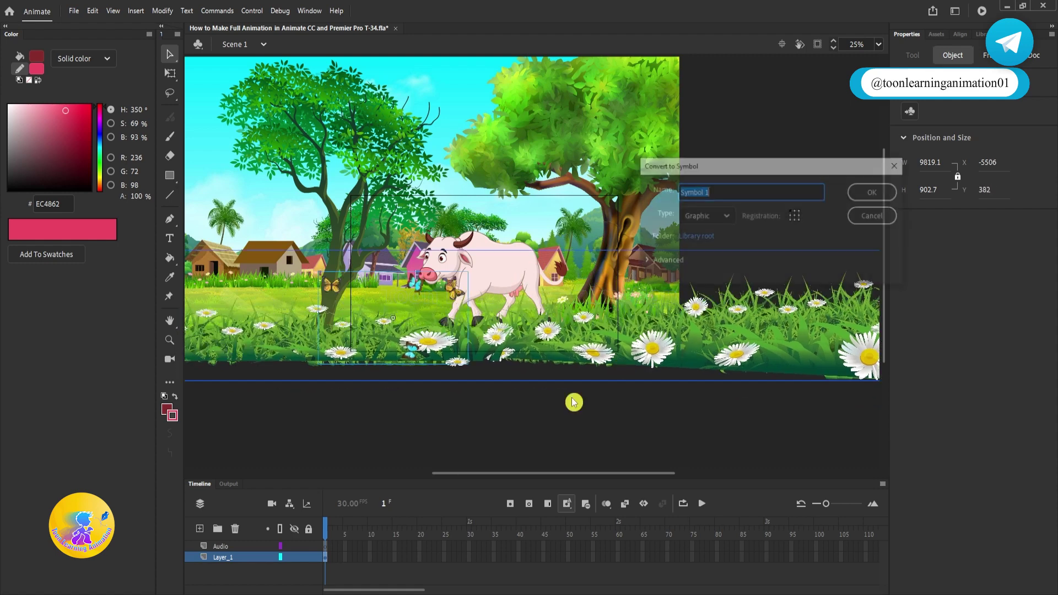
{"action": "type", "text": "Bush"}
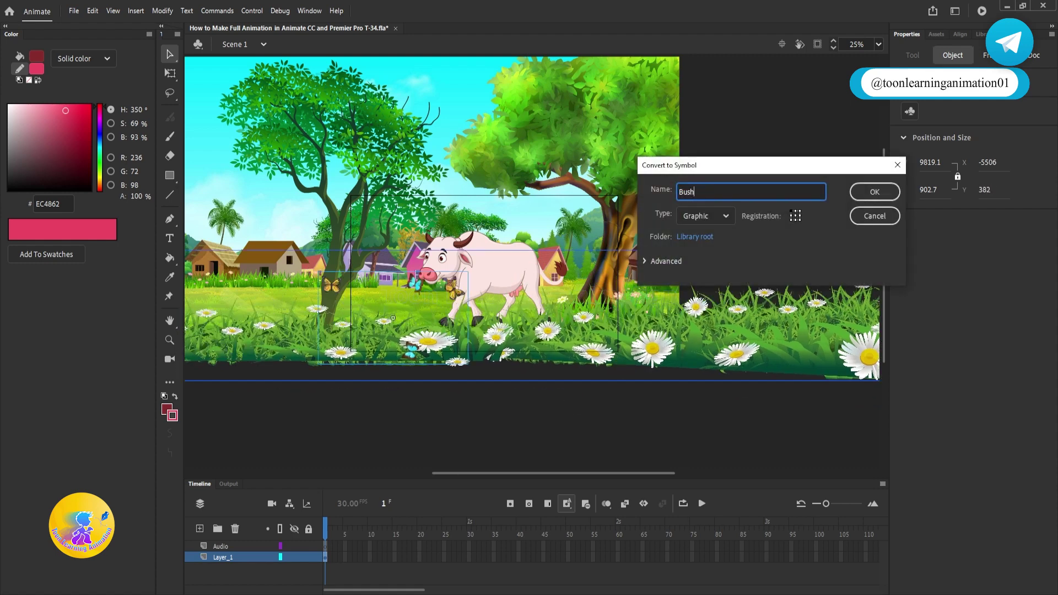
{"action": "type", "text": " aur Butterfly"}
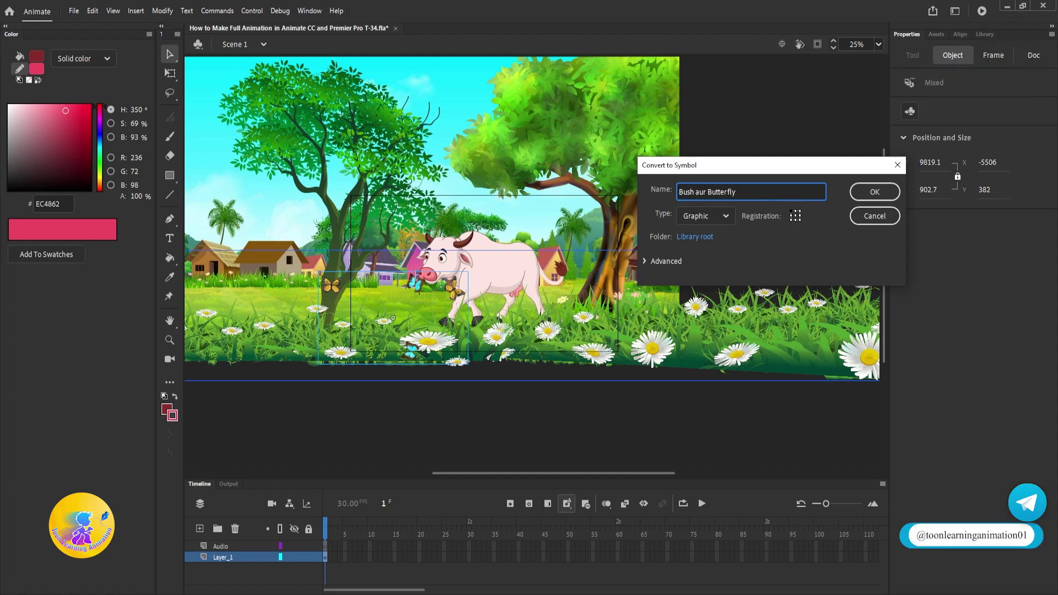
{"action": "key", "text": "Return"}
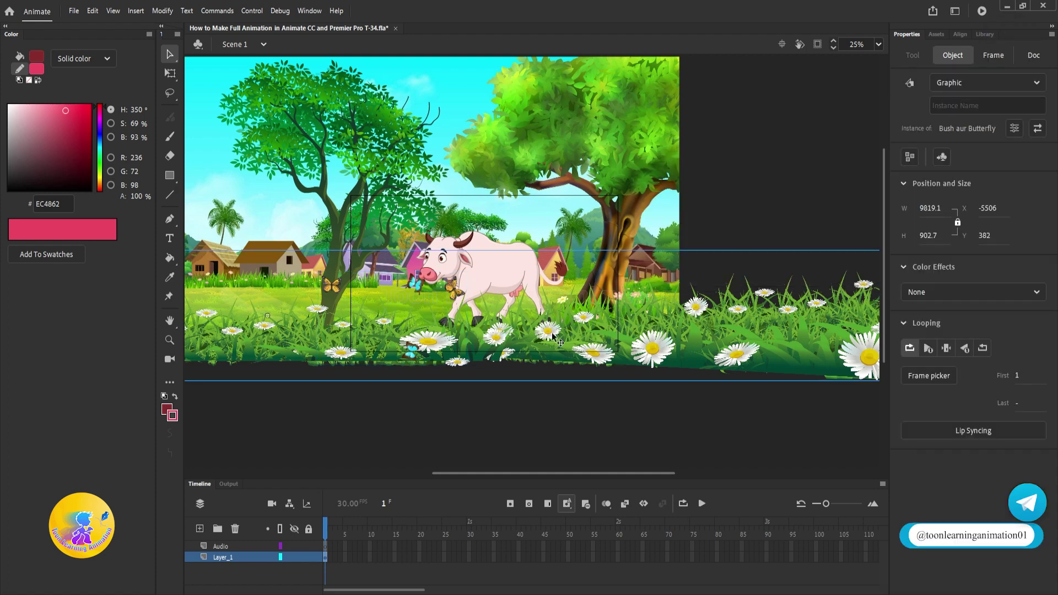
Convert the leafy tree in front of the background to a graphic symbol named Tree.
{"action": "left_click_drag", "start_coordinate": [343, 266], "coordinate": [384, 273]}
{"action": "mouse_move", "coordinate": [410, 164]}
{"action": "left_mouse_down"}
{"action": "mouse_move", "coordinate": [434, 165]}
{"action": "mouse_move", "coordinate": [421, 153]}
{"action": "left_mouse_up"}
{"action": "key", "text": "ctrl+z"}
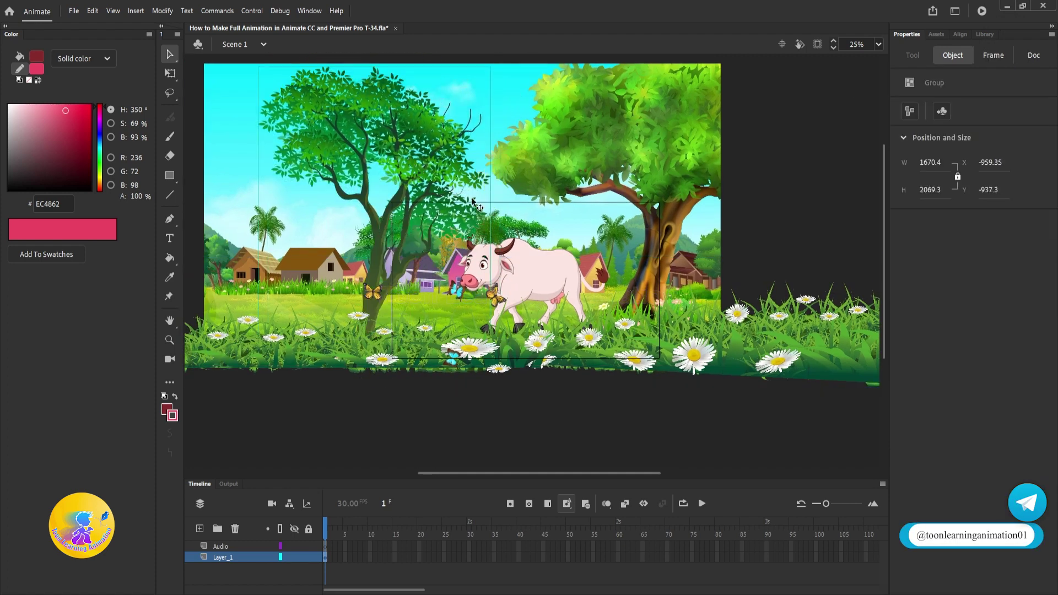
{"action": "key", "text": "F8"}
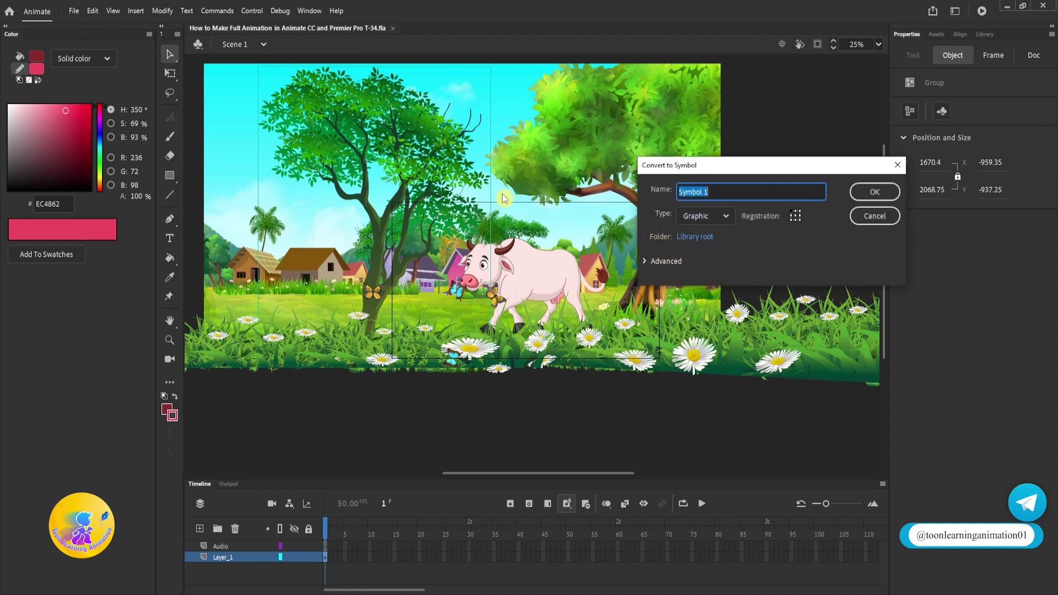
{"action": "type", "text": "Tree"}
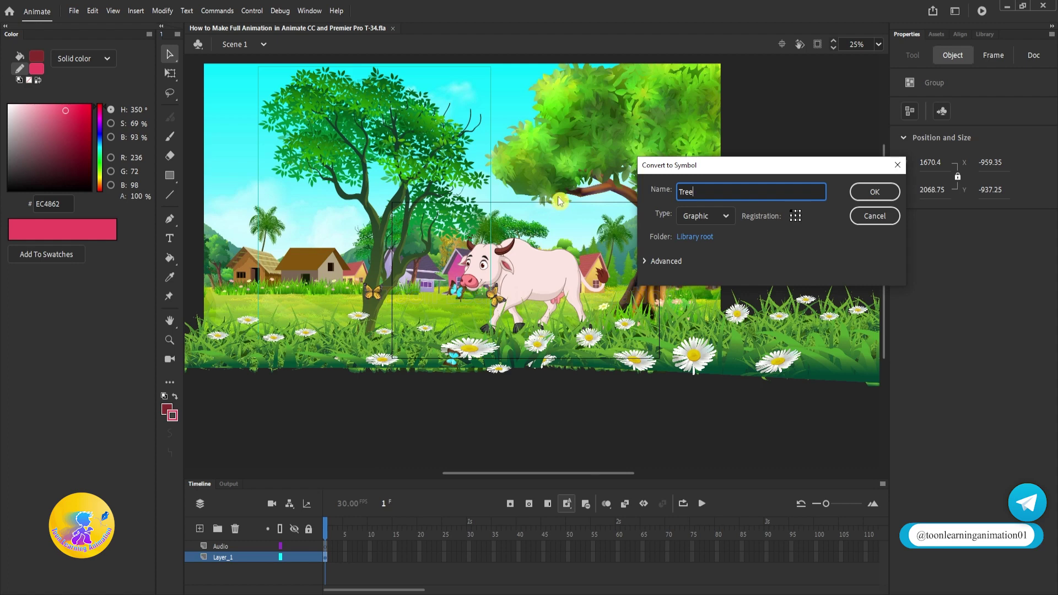
{"action": "left_click", "coordinate": [871, 197]}
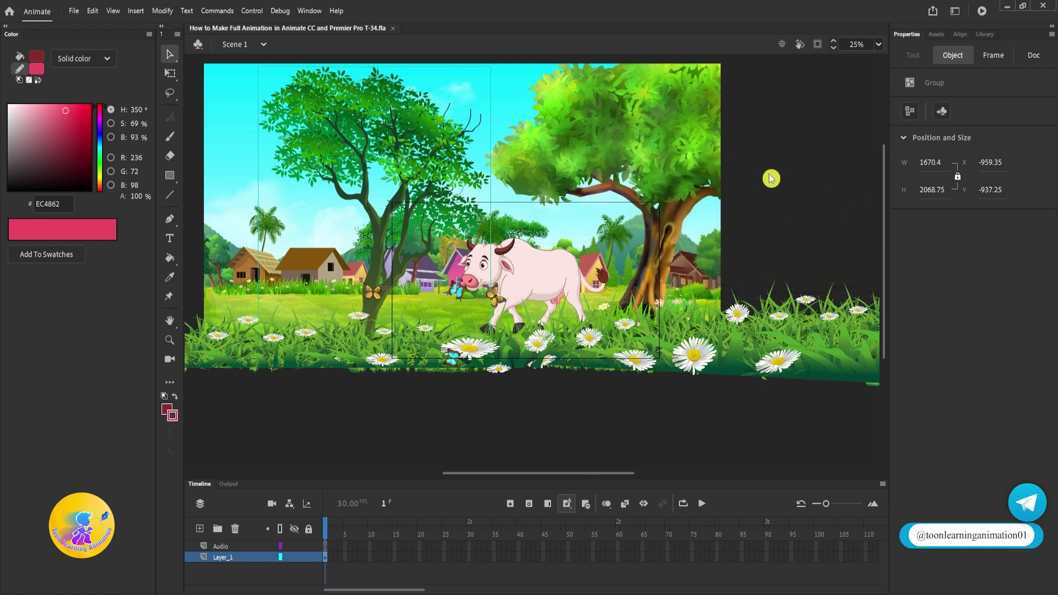
Nudge the cow slightly upward on the stage to about X 469, Y 138.
{"action": "left_click", "coordinate": [676, 335]}
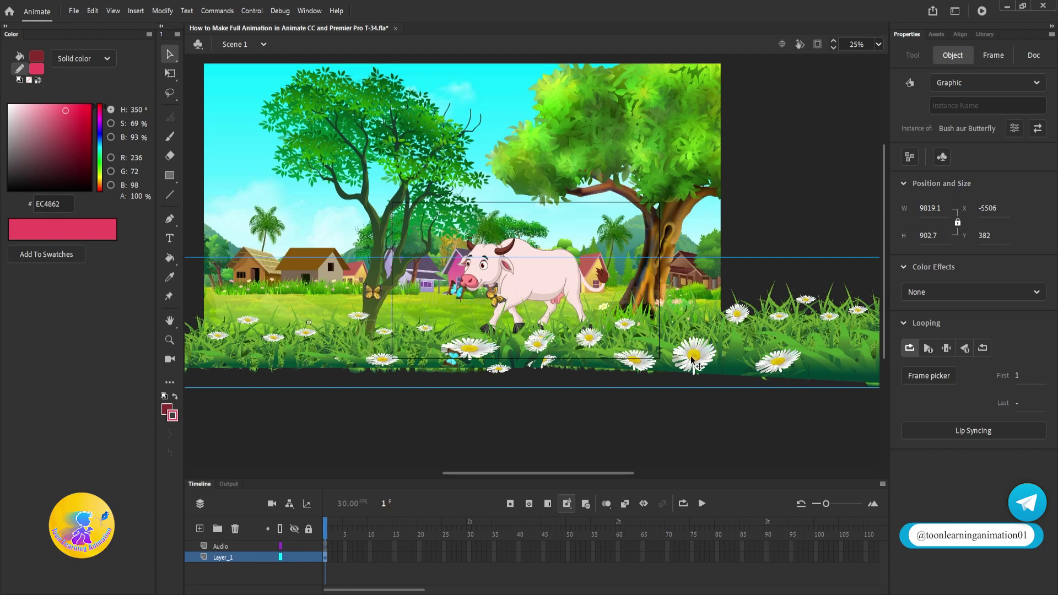
{"action": "left_click", "coordinate": [787, 225]}
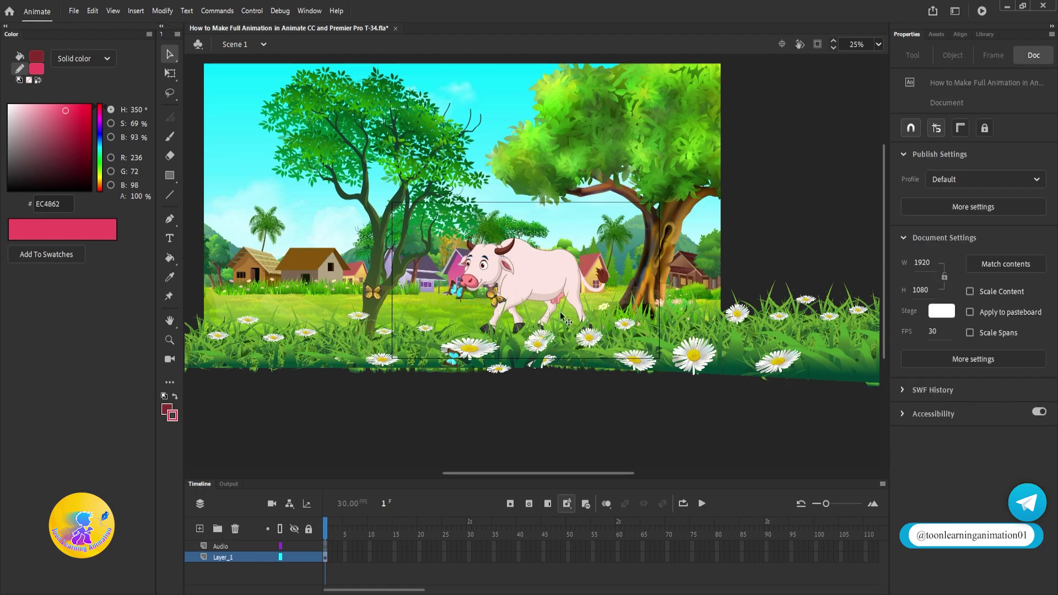
{"action": "scroll", "coordinate": [513, 332], "scroll_direction": "up", "scroll_amount": 3}
{"action": "left_click_drag", "start_coordinate": [476, 353], "coordinate": [517, 392]}
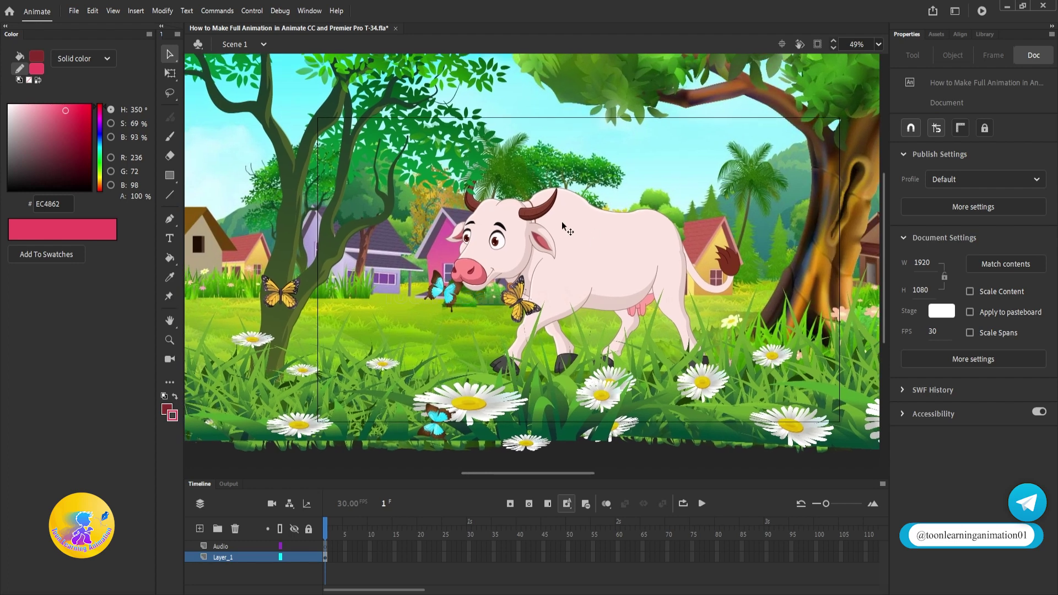
{"action": "left_click_drag", "start_coordinate": [577, 240], "coordinate": [577, 237]}
{"action": "key", "text": "ctrl+z"}
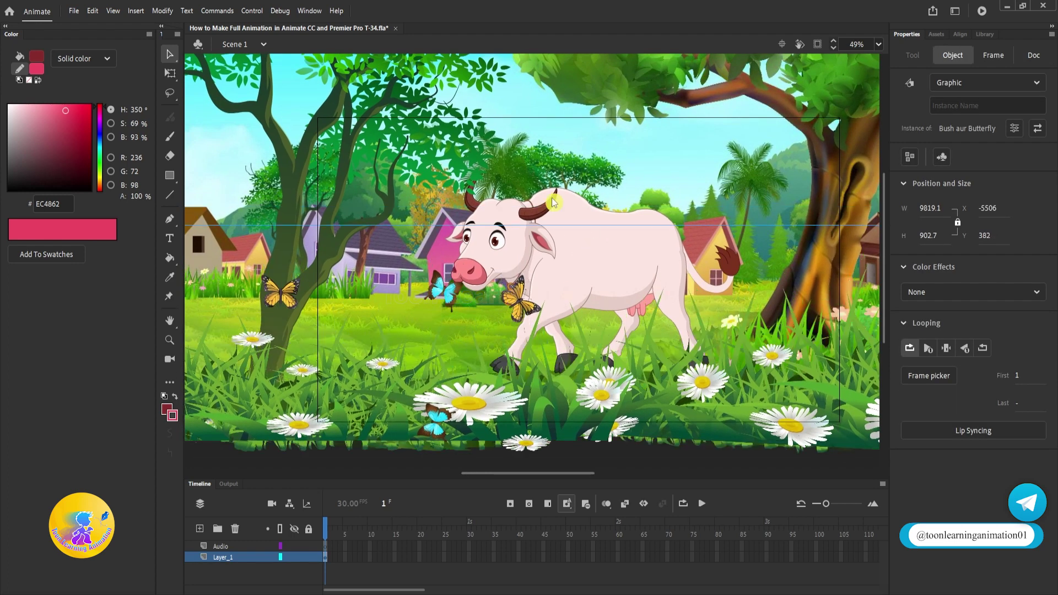
{"action": "left_click_drag", "start_coordinate": [552, 197], "coordinate": [585, 222]}
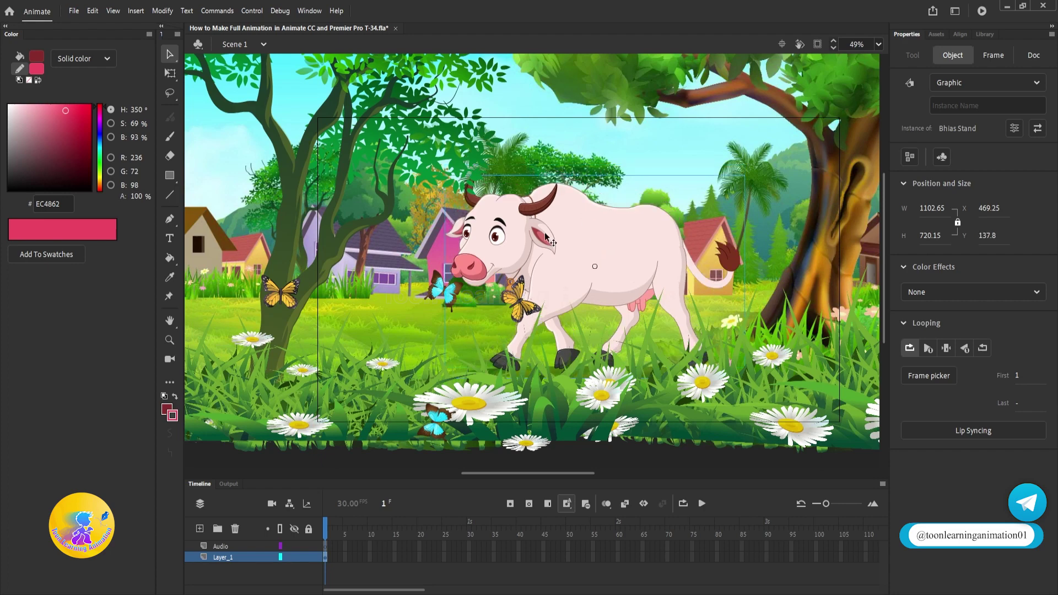
Enlarge the background and the flower grass strip together with Free Transform to about 10725 × 2447 overall.
{"action": "key", "text": "ctrl+minus"}
{"action": "scroll", "coordinate": [711, 297], "scroll_direction": "down", "scroll_amount": 2}
{"action": "left_click_drag", "start_coordinate": [855, 384], "coordinate": [649, 211]}
{"action": "key", "text": "q"}
{"action": "left_click_drag", "start_coordinate": [855, 326], "coordinate": [878, 335]}
{"action": "left_click_drag", "start_coordinate": [711, 305], "coordinate": [731, 319]}
{"action": "scroll", "coordinate": [592, 270], "scroll_direction": "up", "scroll_amount": 6}
{"action": "scroll", "coordinate": [728, 318], "scroll_direction": "down", "scroll_amount": 1}
{"action": "left_click_drag", "start_coordinate": [533, 311], "coordinate": [619, 332]}
{"action": "mouse_move", "coordinate": [737, 374]}
{"action": "left_mouse_down"}
{"action": "mouse_move", "coordinate": [678, 351]}
{"action": "mouse_move", "coordinate": [673, 337]}
{"action": "mouse_move", "coordinate": [737, 358]}
{"action": "left_mouse_up"}
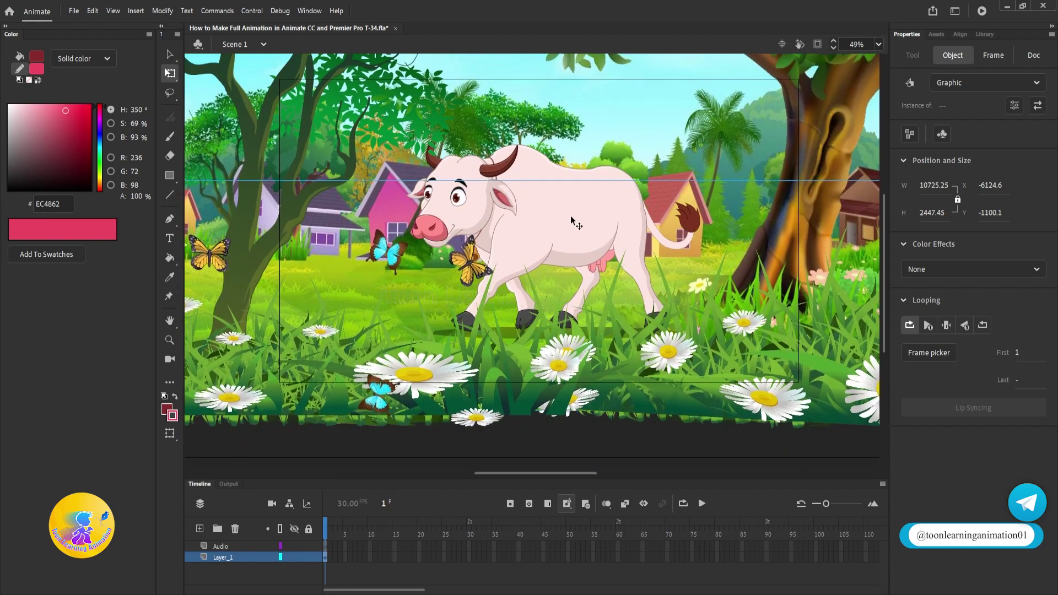
{"action": "left_click_drag", "start_coordinate": [556, 267], "coordinate": [536, 300]}
{"action": "key", "text": "v"}
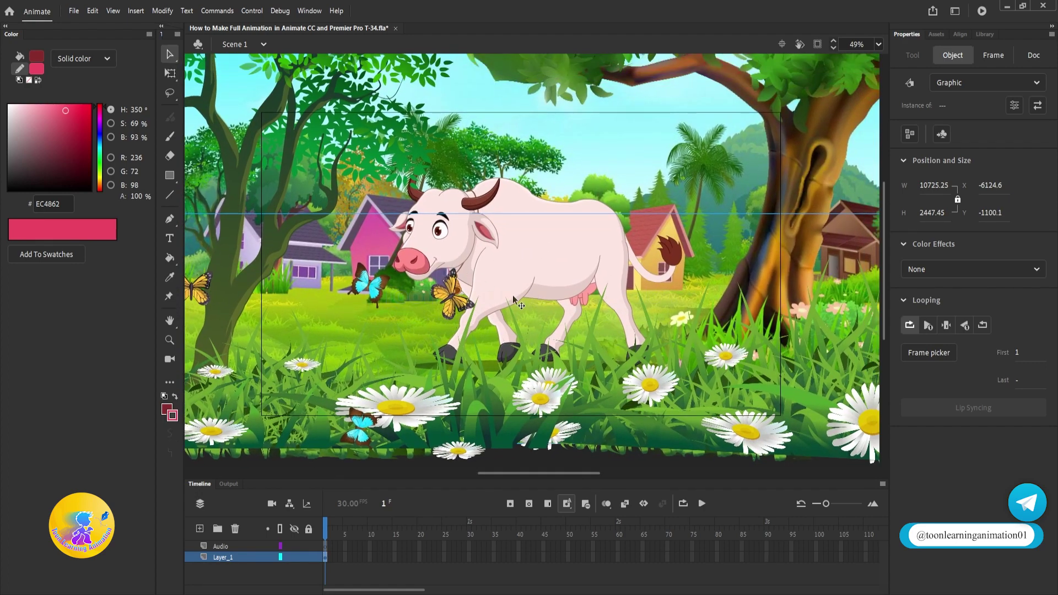
Distribute the background, cow, tree and grass symbols to separate layers and heighten the timeline to show them all.
{"action": "key", "text": "ctrl+minus"}
{"action": "left_click_drag", "start_coordinate": [661, 281], "coordinate": [577, 318]}
{"action": "left_click", "coordinate": [738, 205]}
{"action": "left_click_drag", "start_coordinate": [549, 235], "coordinate": [653, 236]}
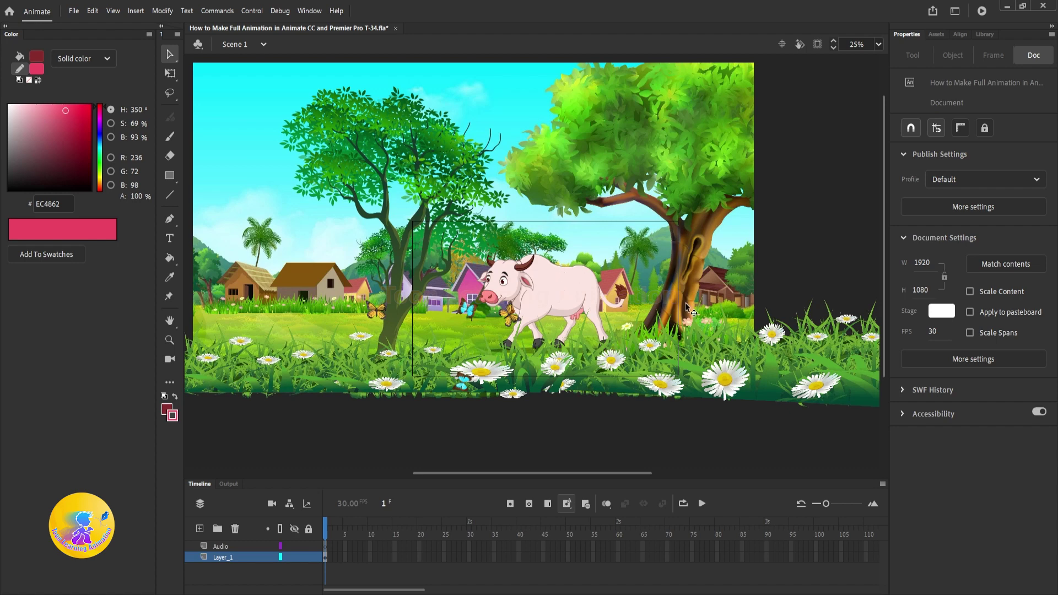
{"action": "left_click_drag", "start_coordinate": [819, 153], "coordinate": [289, 422]}
{"action": "right_click", "coordinate": [435, 264]}
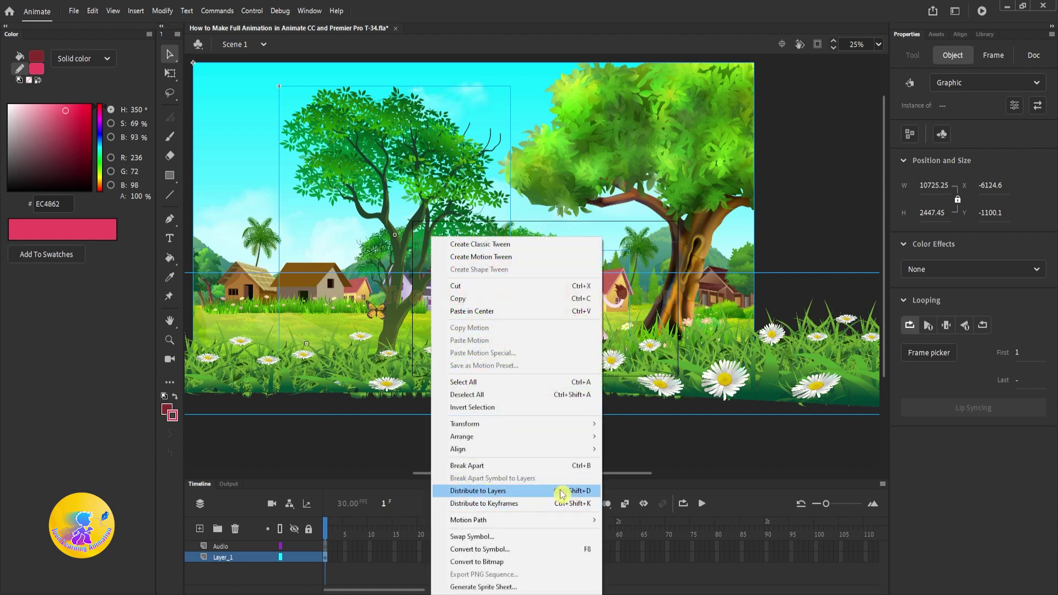
{"action": "left_click", "coordinate": [574, 497]}
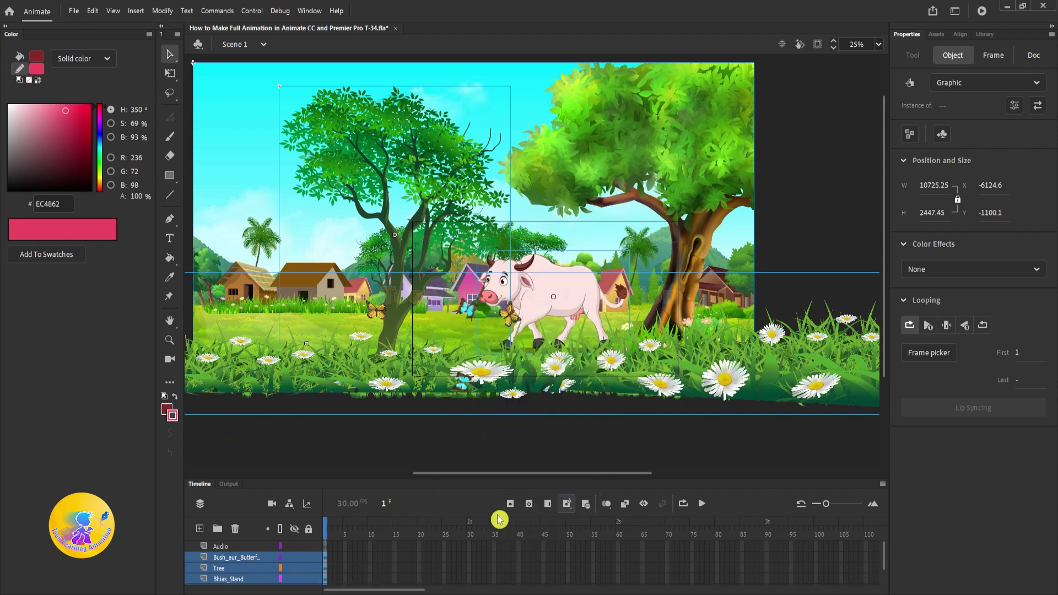
{"action": "left_click_drag", "start_coordinate": [517, 480], "coordinate": [510, 420]}
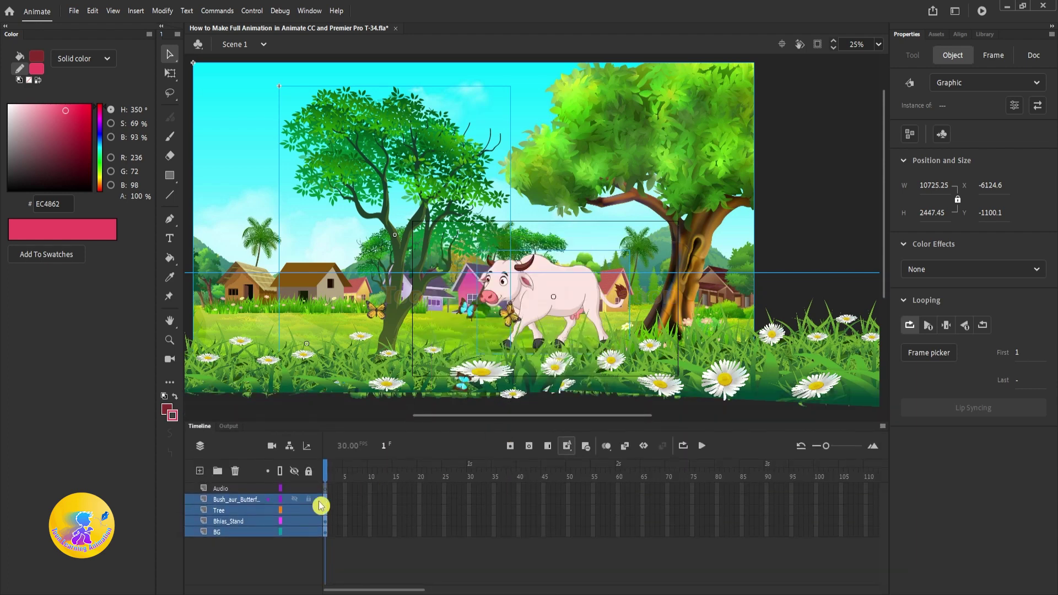
{"action": "left_click", "coordinate": [785, 239]}
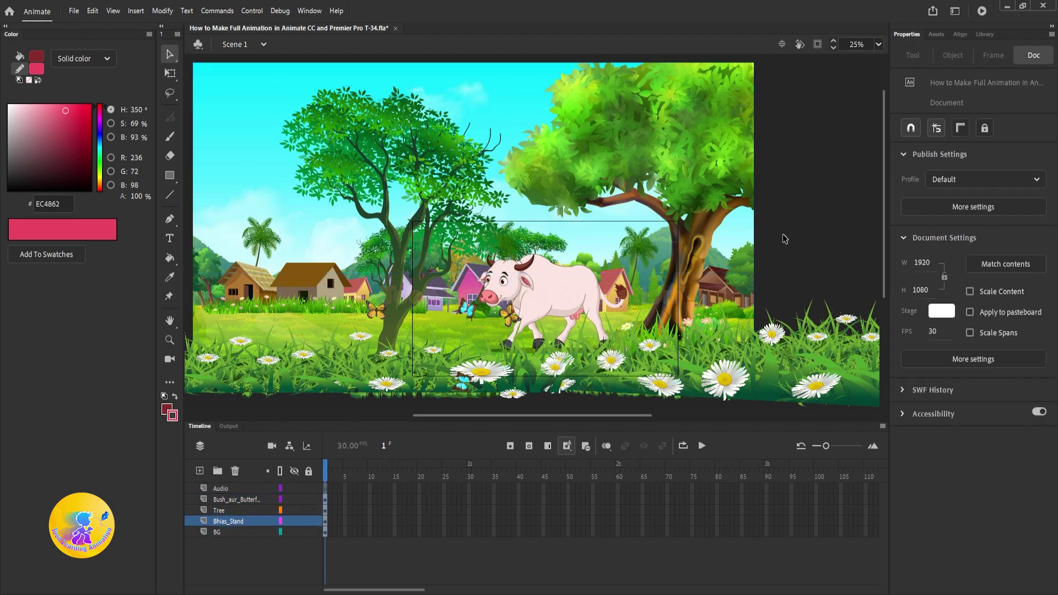
Extend all the layers with frames up to frame 100.
{"action": "scroll", "coordinate": [785, 239], "scroll_direction": "down", "scroll_amount": 2}
{"action": "scroll", "coordinate": [620, 311], "scroll_direction": "up", "scroll_amount": 3}
{"action": "scroll", "coordinate": [620, 312], "scroll_direction": "down", "scroll_amount": 2}
{"action": "left_click", "coordinate": [787, 444]}
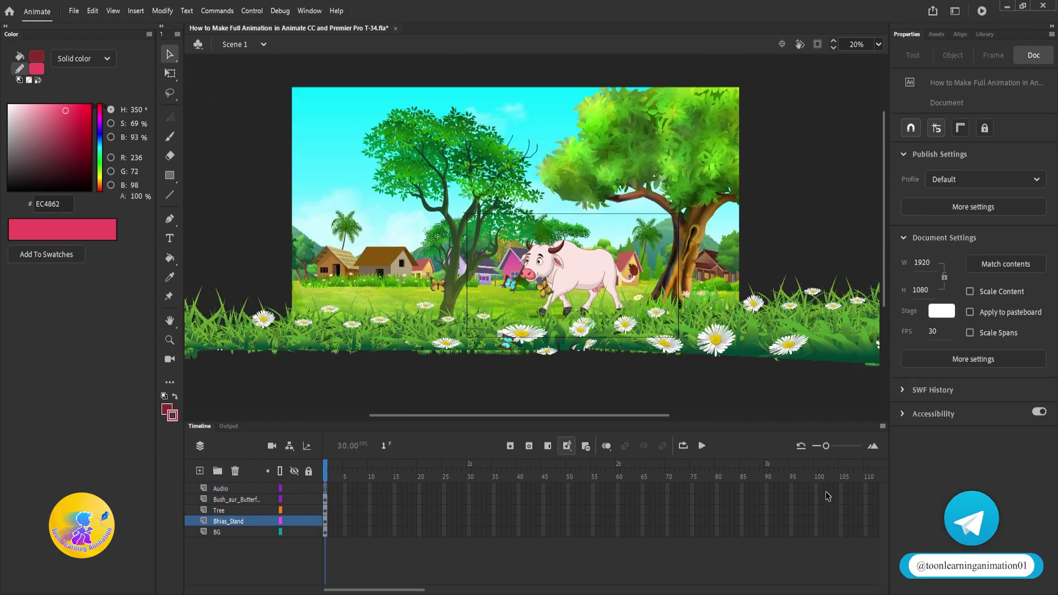
{"action": "left_click", "coordinate": [819, 476]}
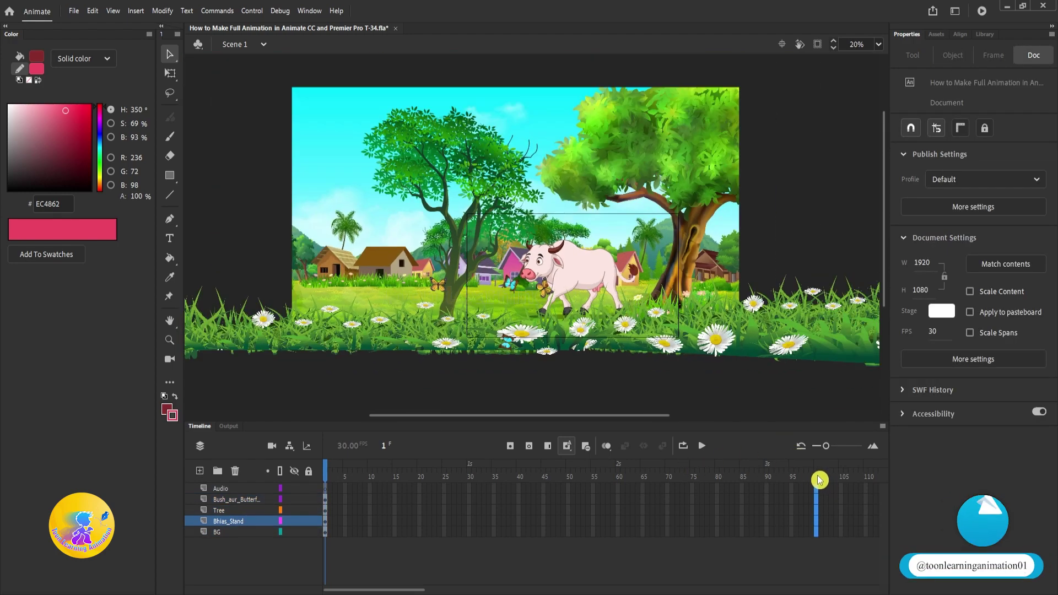
{"action": "key", "text": "F5"}
On frame 1, shift the background and the flower grass strip together slightly left, placing the strip at about X -6359.
{"action": "left_click", "coordinate": [325, 468]}
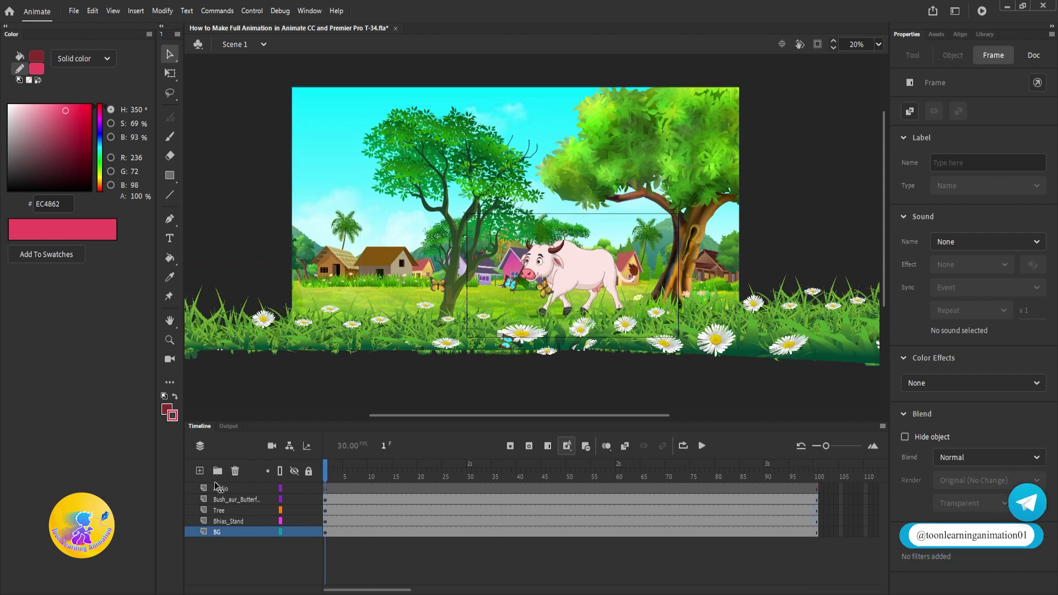
{"action": "left_click", "coordinate": [715, 326]}
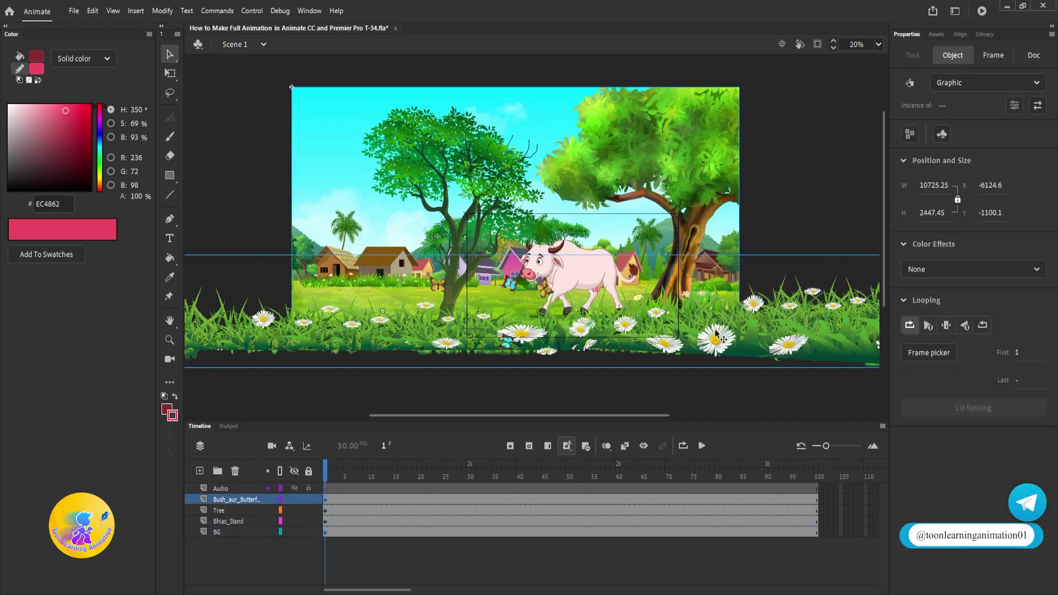
{"action": "left_click_drag", "start_coordinate": [715, 331], "coordinate": [690, 330]}
{"action": "left_click", "coordinate": [786, 184]}
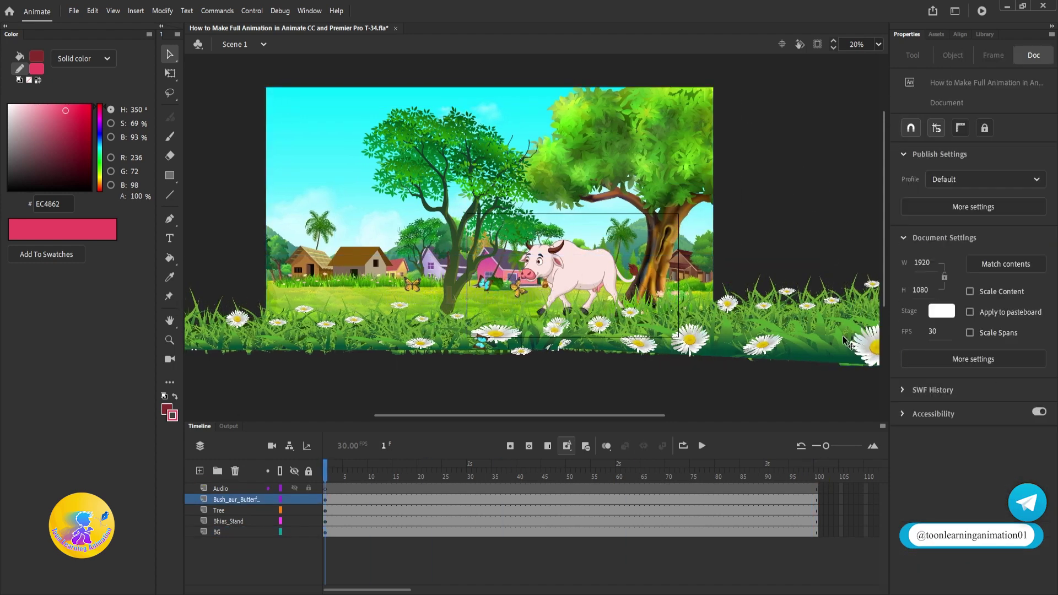
On frame 1, move the flower grass strip left to about X -8023 and the tree left to about X -2273.
{"action": "left_click_drag", "start_coordinate": [848, 342], "coordinate": [709, 321]}
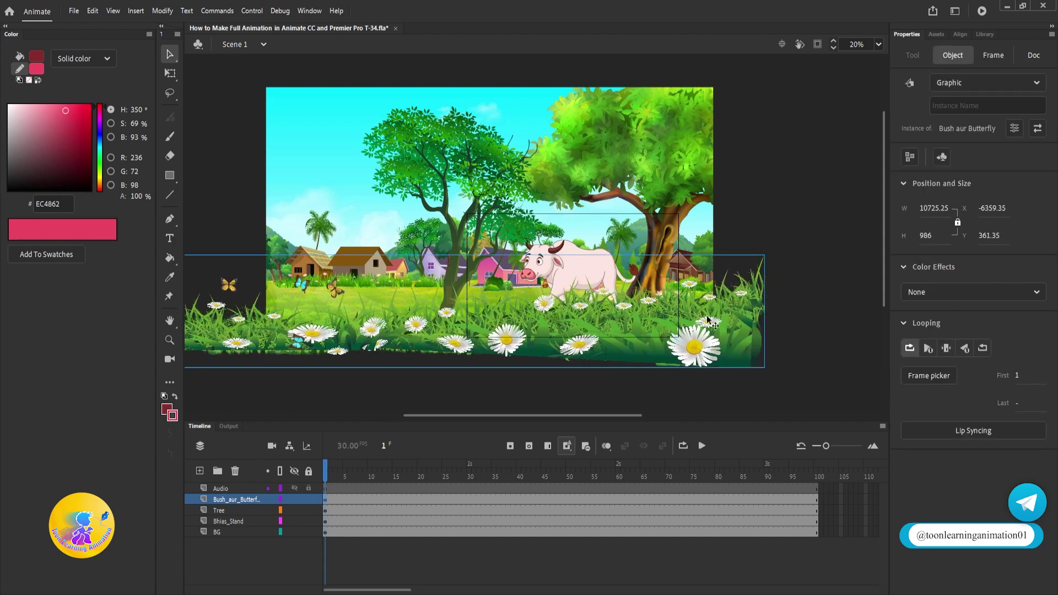
{"action": "left_click", "coordinate": [793, 219]}
{"action": "left_click_drag", "start_coordinate": [469, 177], "coordinate": [328, 180]}
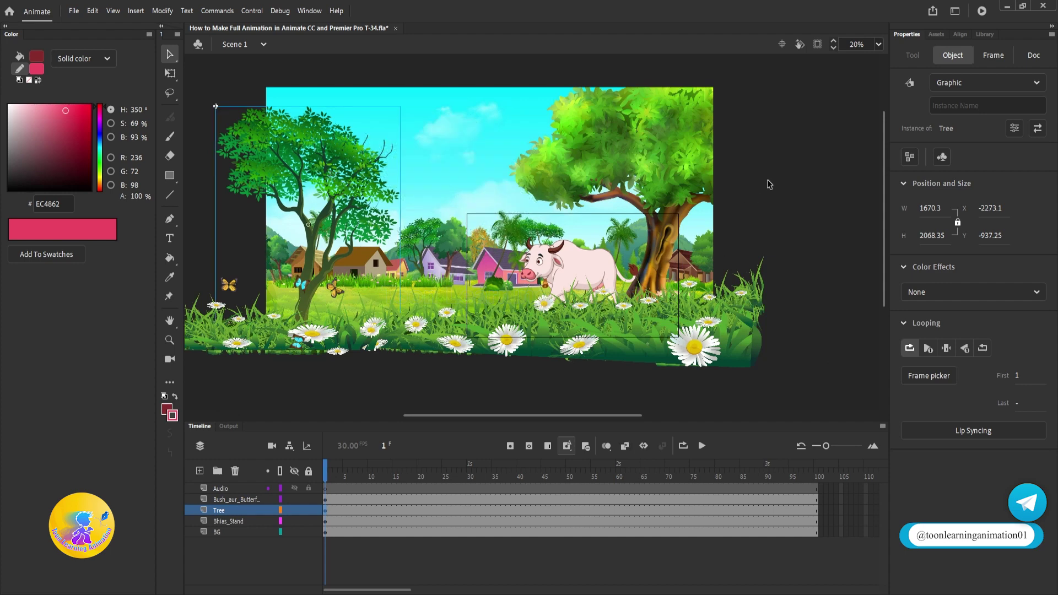
{"action": "left_click", "coordinate": [782, 181]}
Insert keyframes at frame 100 on the grass, tree and background layers, leaving out the cow layer.
{"action": "left_click", "coordinate": [817, 478]}
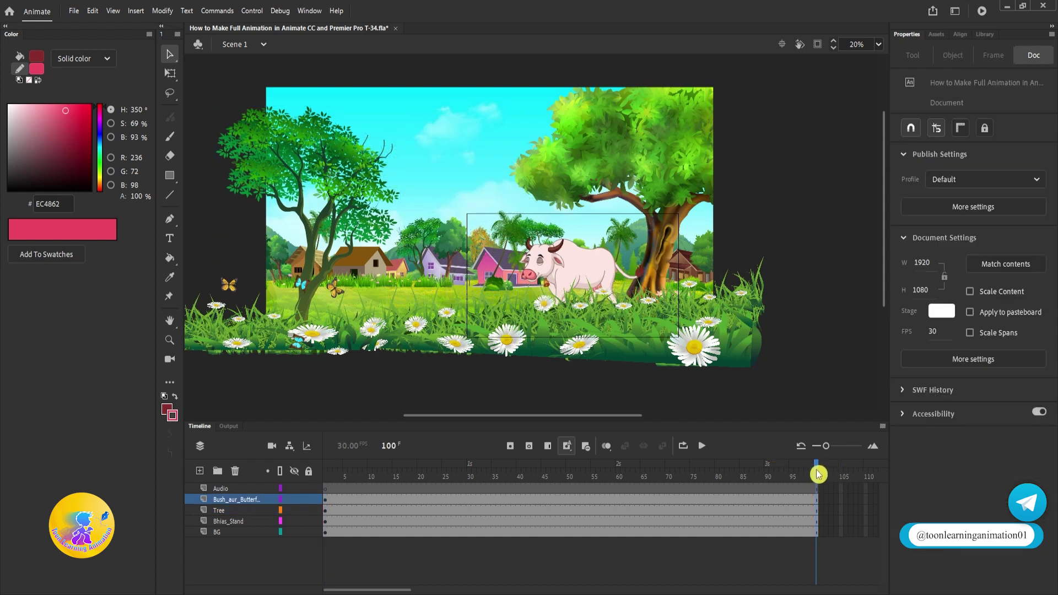
{"action": "left_click_drag", "start_coordinate": [779, 179], "coordinate": [189, 384]}
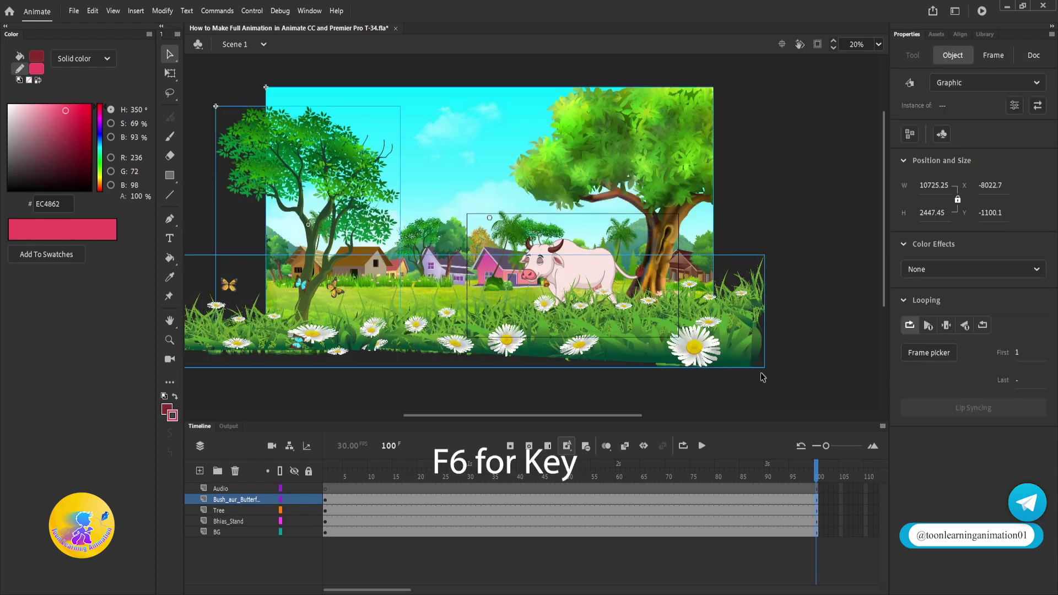
{"action": "key", "text": "F6"}
{"action": "left_click", "coordinate": [833, 554]}
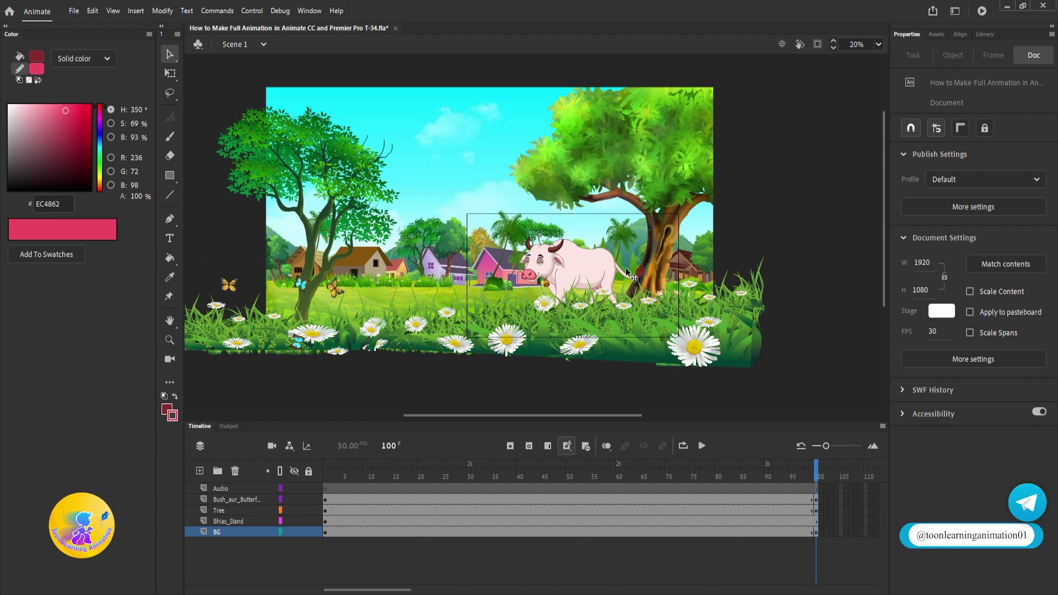
On frame 100, move the grass strip right to about X -5762, the tree right, and the background to about X -1683.
{"action": "scroll", "coordinate": [540, 284], "scroll_direction": "up", "scroll_amount": 1}
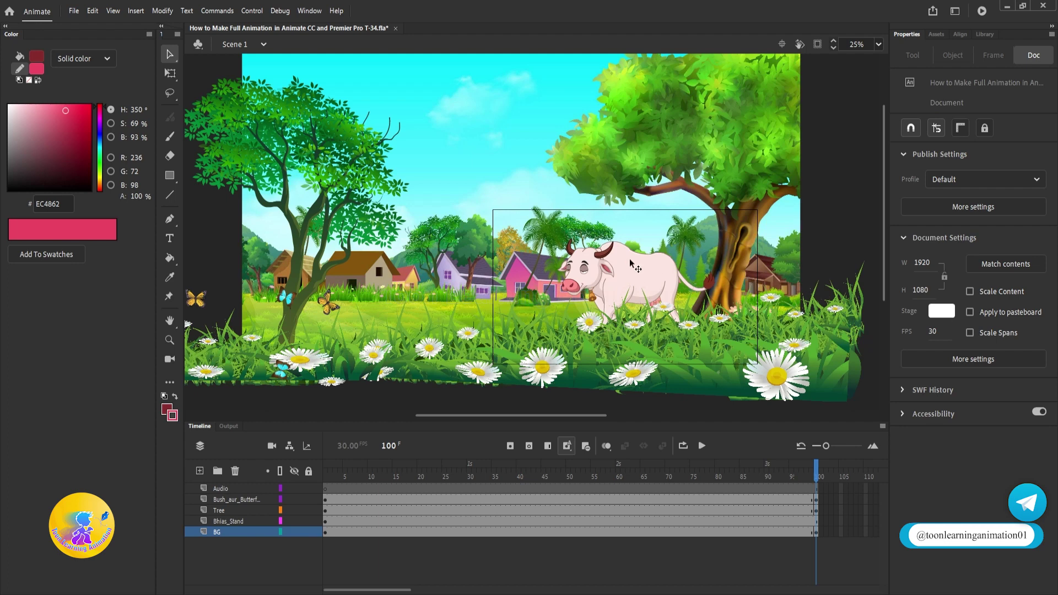
{"action": "left_click_drag", "start_coordinate": [352, 360], "coordinate": [392, 257]}
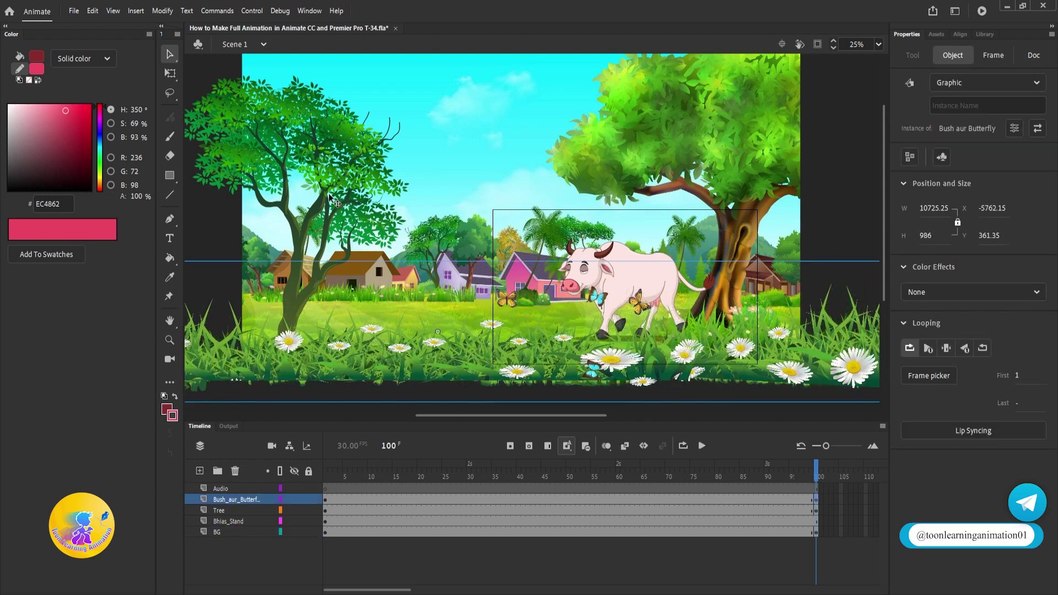
{"action": "left_click_drag", "start_coordinate": [330, 197], "coordinate": [802, 297]}
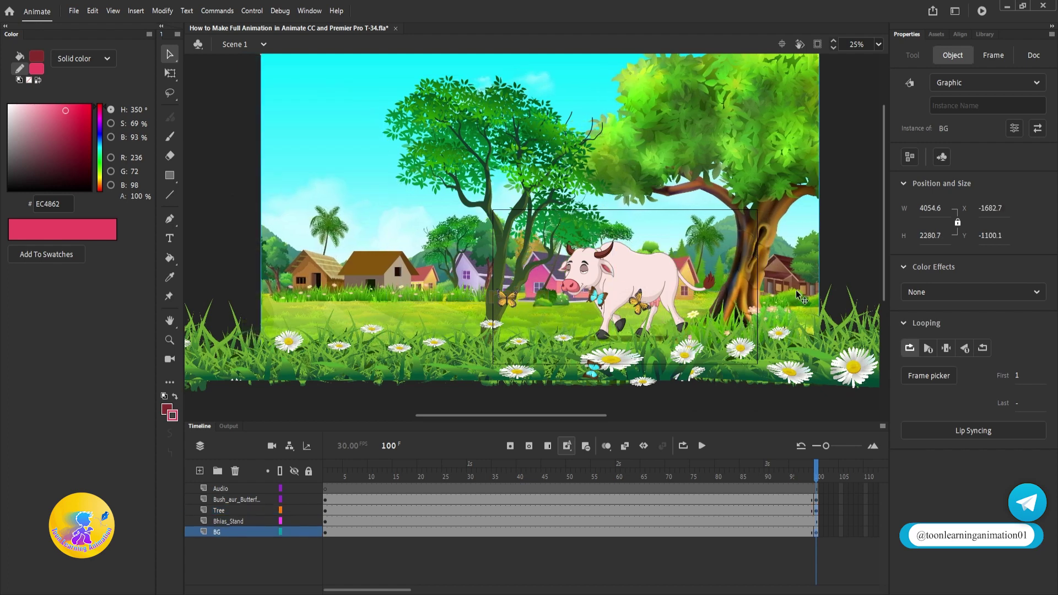
Create classic tweens on the grass, tree and background layers between frames 1 and 100, and play the animation briefly.
{"action": "left_click", "coordinate": [692, 504]}
{"action": "right_click", "coordinate": [693, 531]}
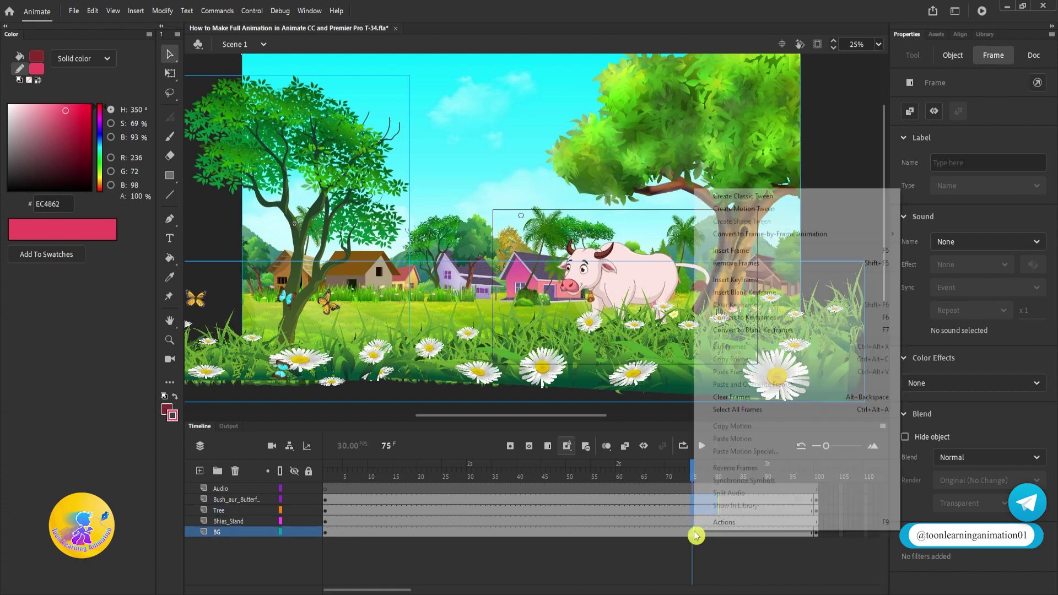
{"action": "left_click", "coordinate": [774, 197]}
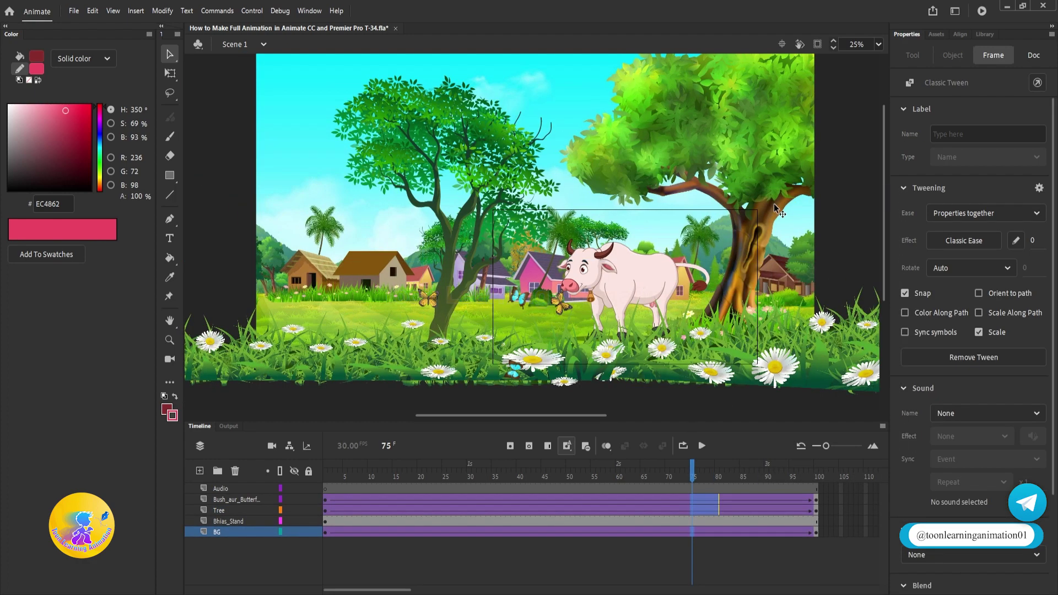
{"action": "key", "text": "Return"}
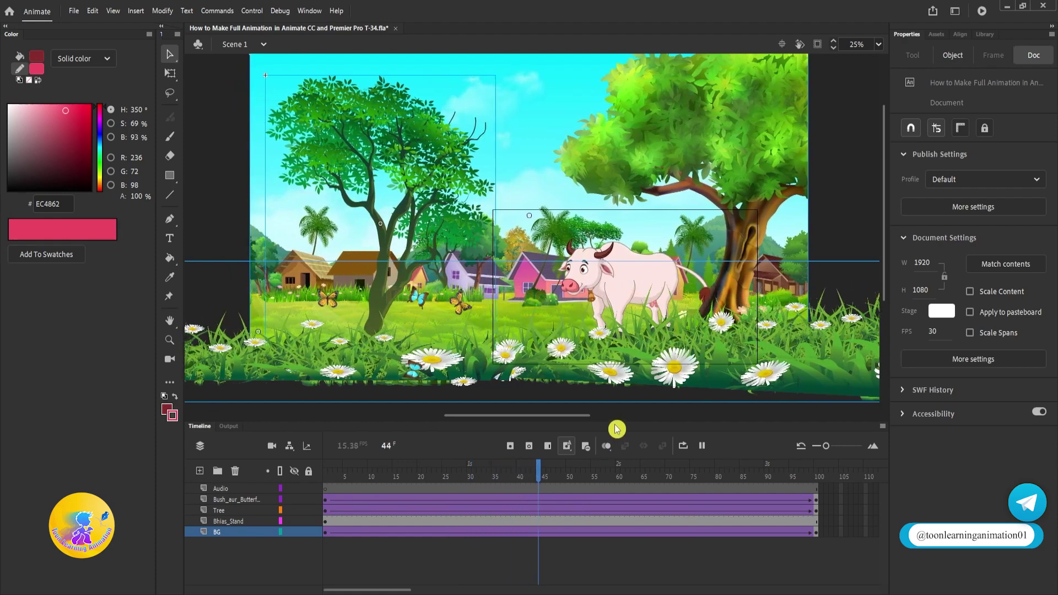
{"action": "key", "text": "Return"}
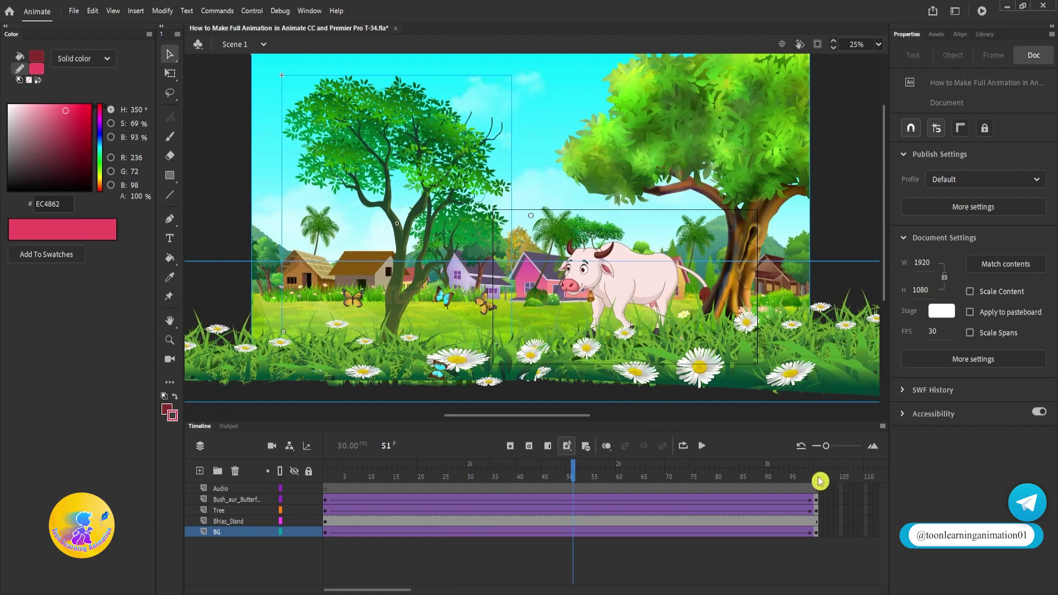
On frame 100, move the background right to about X -859 and preview the animation clipped to the stage.
{"action": "left_click", "coordinate": [819, 479]}
{"action": "left_click_drag", "start_coordinate": [329, 191], "coordinate": [495, 301]}
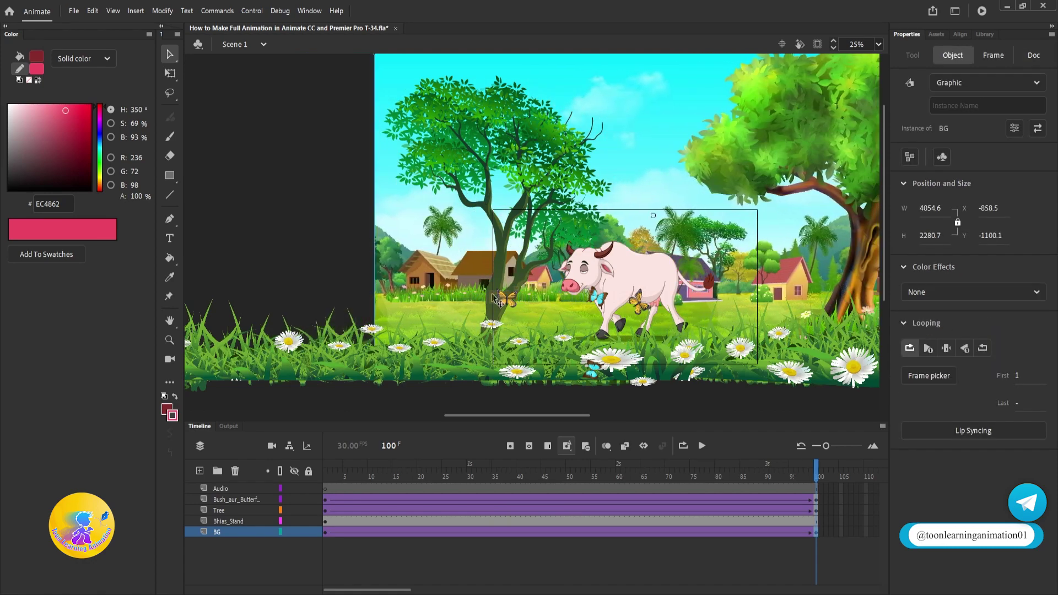
{"action": "key", "text": "Return"}
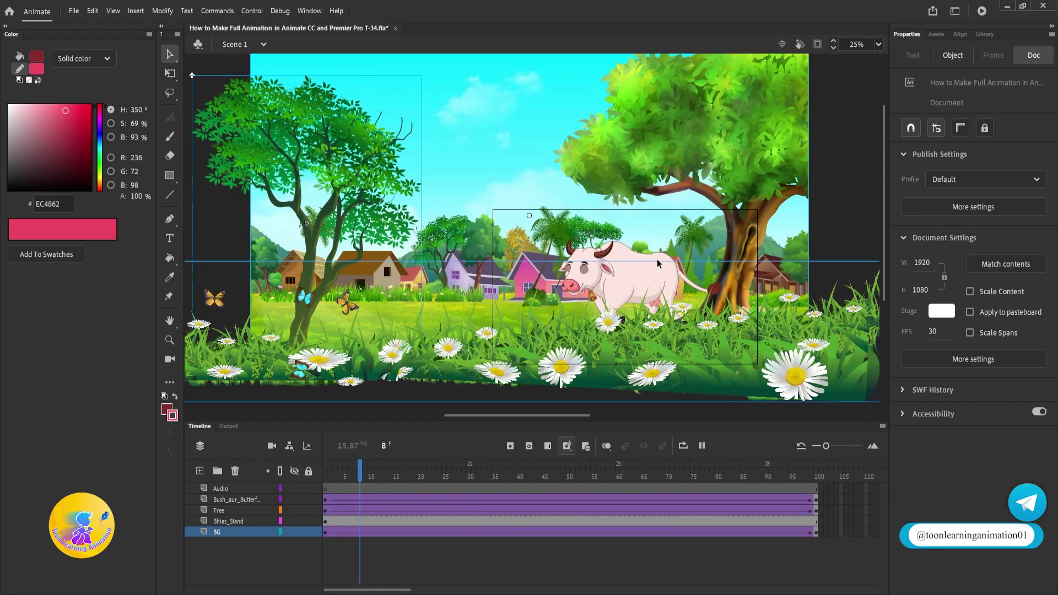
{"action": "left_click", "coordinate": [817, 45]}
{"action": "scroll", "coordinate": [756, 262], "scroll_direction": "up", "scroll_amount": 4}
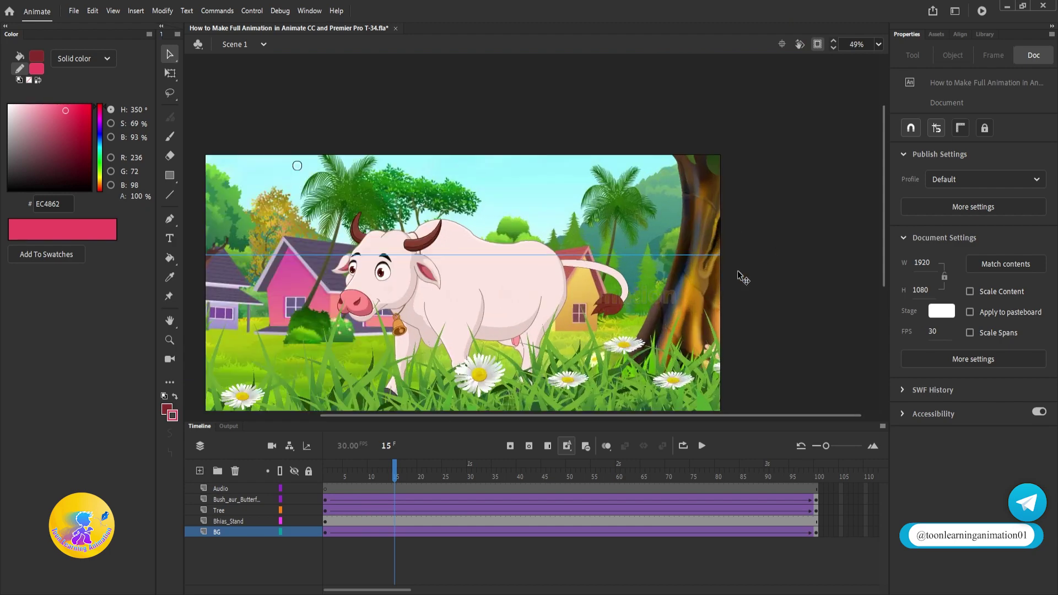
{"action": "left_click_drag", "start_coordinate": [592, 290], "coordinate": [629, 256]}
{"action": "key", "text": "Return"}
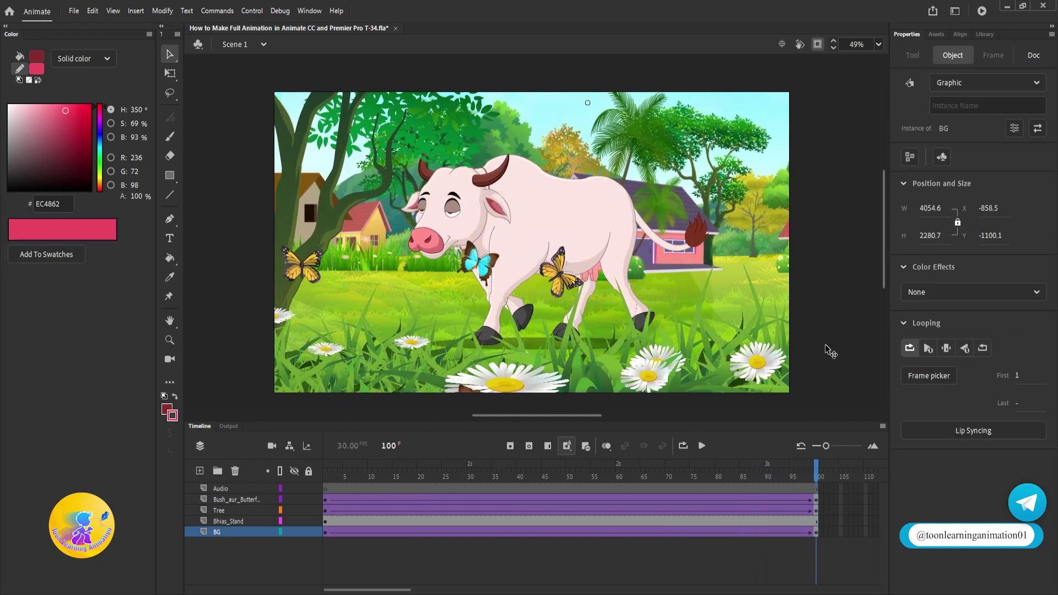
Lengthen all five layers by inserting frames within their spans, and remove the surplus so the animation ends at frame 201.
{"action": "key", "text": "shift+comma"}
{"action": "left_click", "coordinate": [817, 45]}
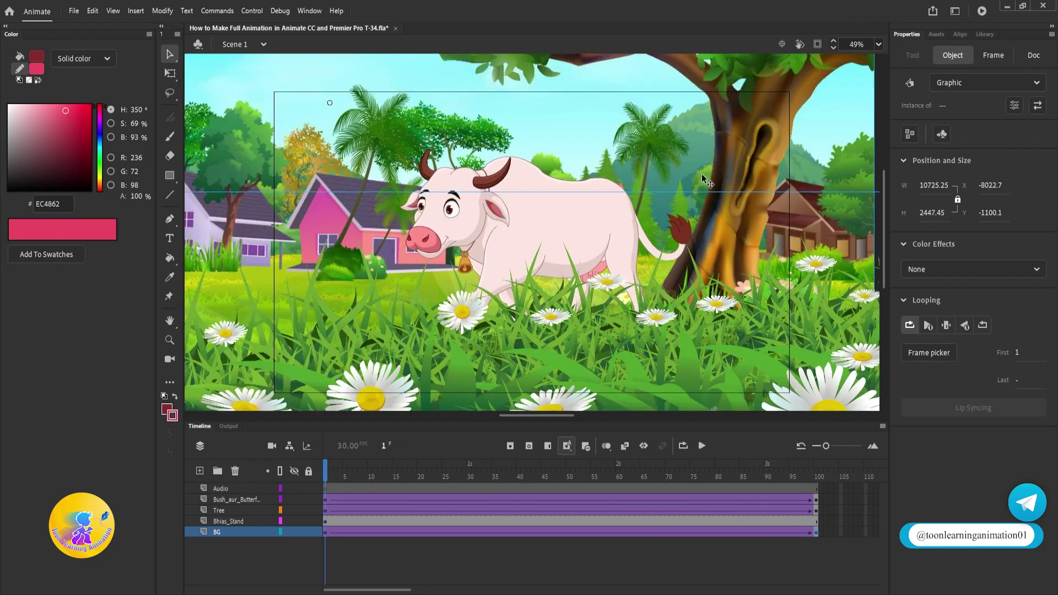
{"action": "scroll", "coordinate": [693, 184], "scroll_direction": "down", "scroll_amount": 2}
{"action": "left_click", "coordinate": [387, 590]}
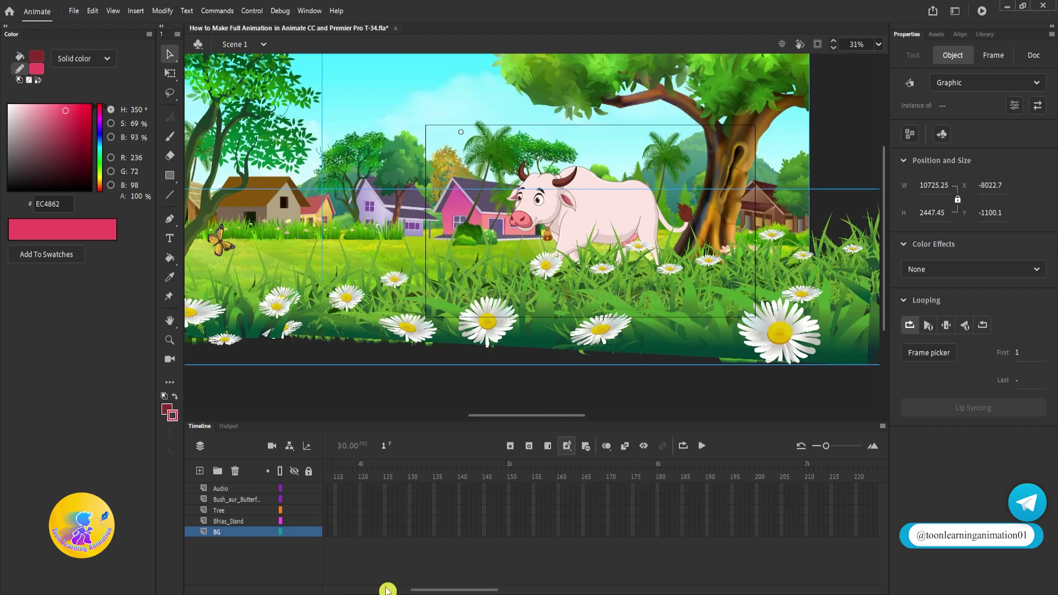
{"action": "left_click", "coordinate": [449, 592]}
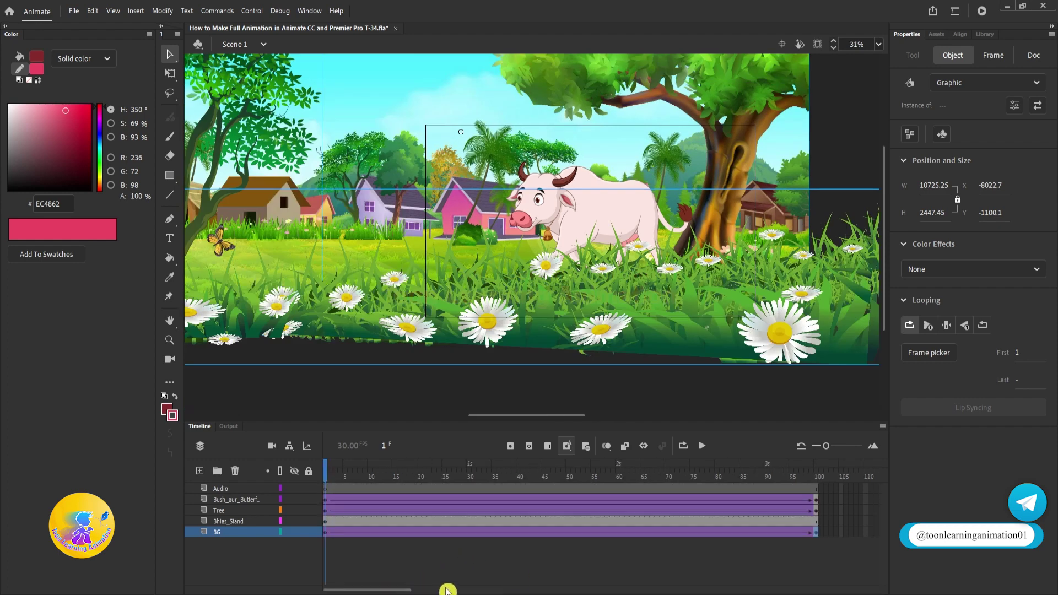
{"action": "left_click_drag", "start_coordinate": [812, 487], "coordinate": [368, 589]}
{"action": "left_click", "coordinate": [578, 576]}
{"action": "left_click_drag", "start_coordinate": [618, 488], "coordinate": [381, 533]}
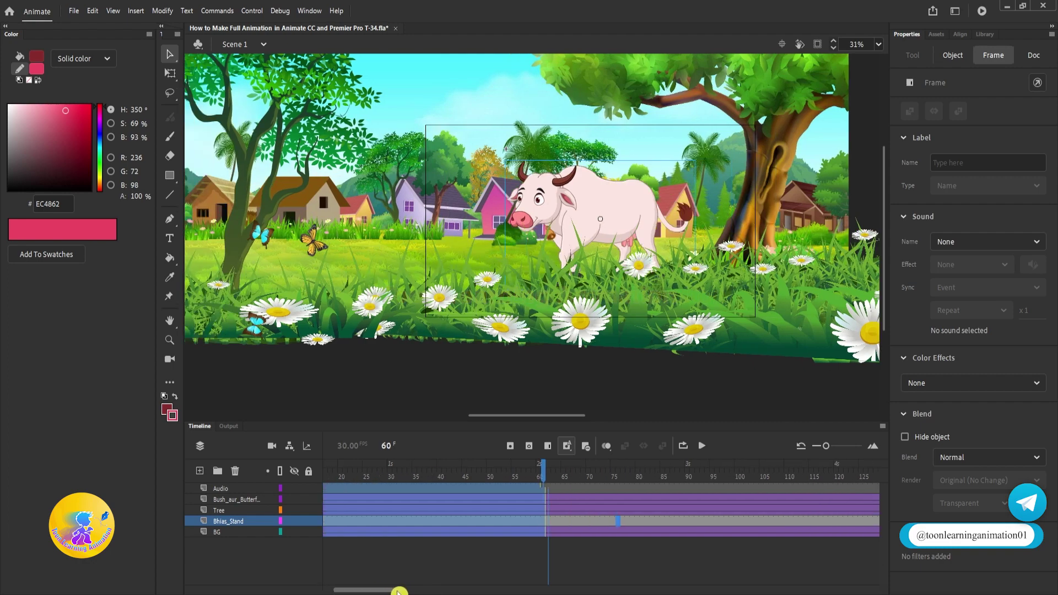
{"action": "left_click_drag", "start_coordinate": [363, 590], "coordinate": [518, 590]}
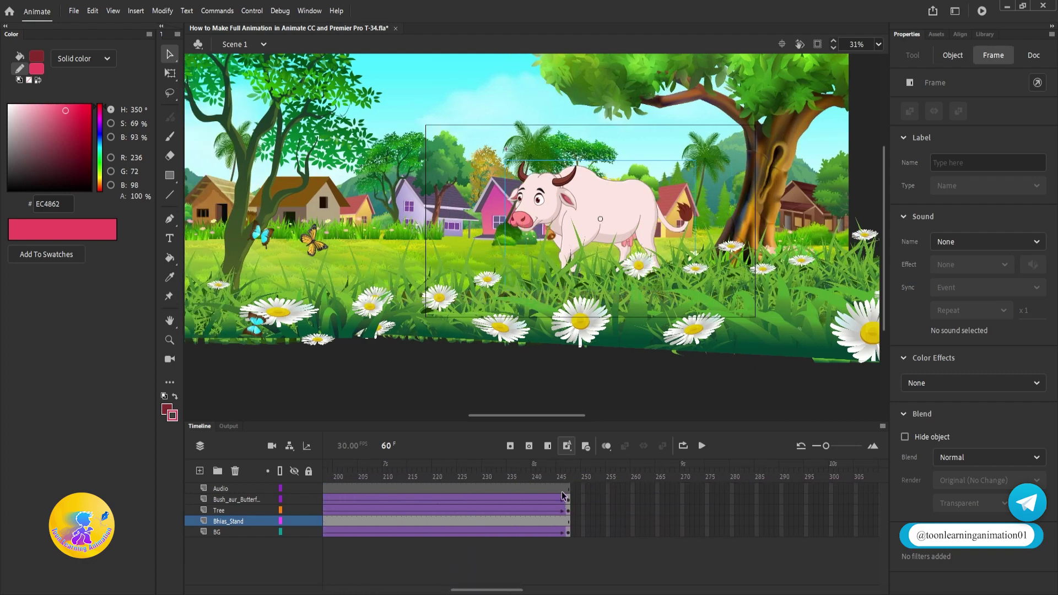
{"action": "left_click_drag", "start_coordinate": [562, 496], "coordinate": [540, 570]}
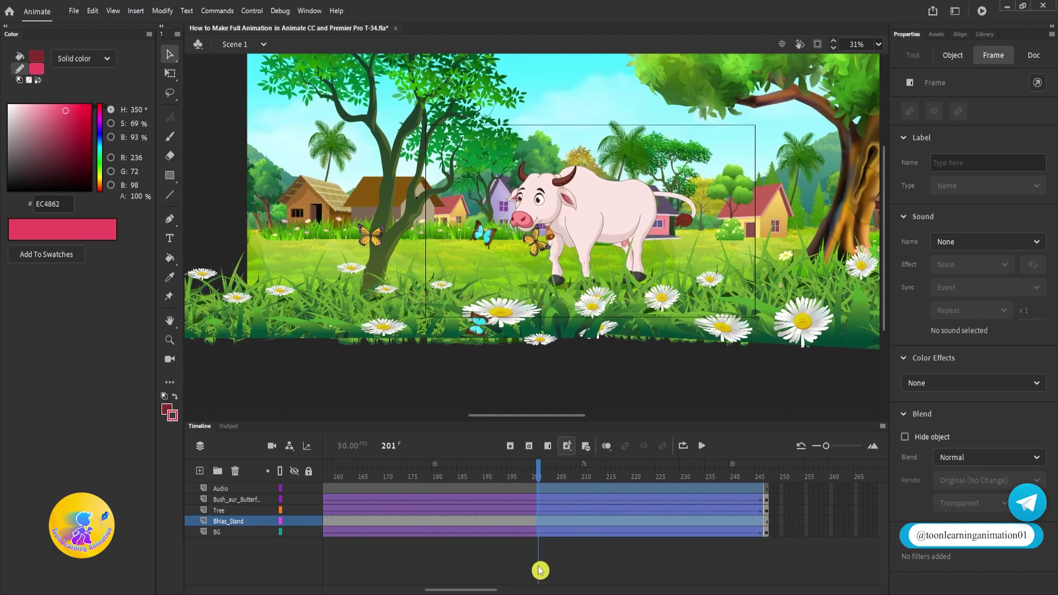
{"action": "key", "text": "shift+F5"}
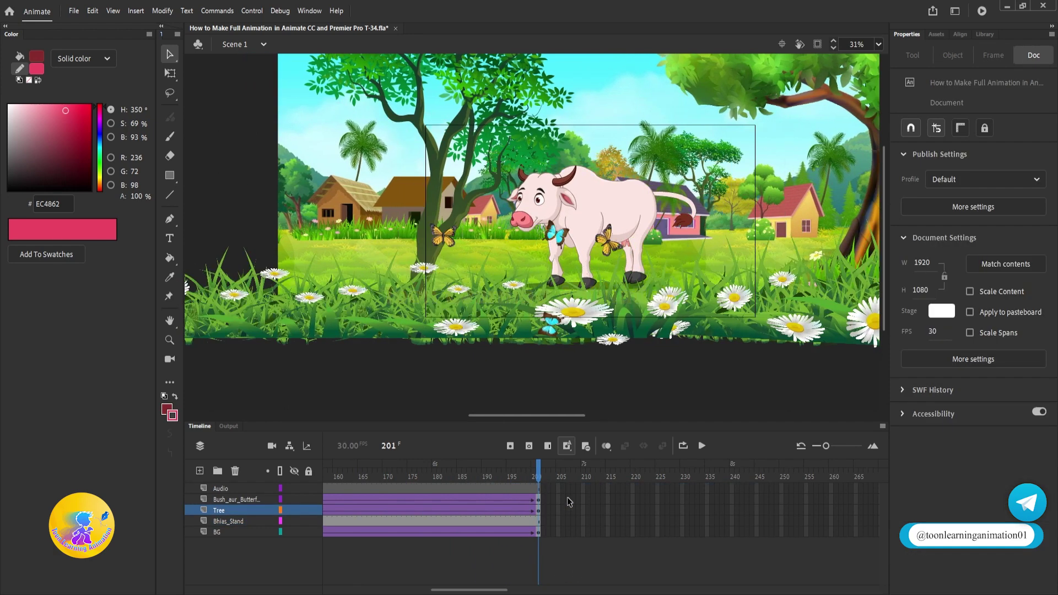
On frame 1, move the tree right to about X -1220, leaving the grass strip in place.
{"action": "key", "text": "shift+comma"}
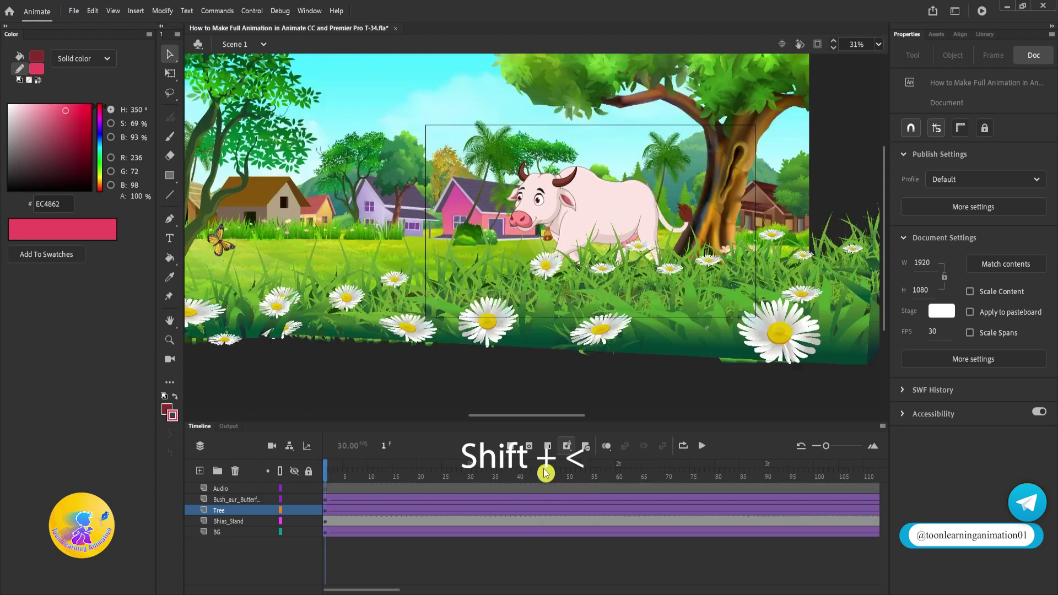
{"action": "scroll", "coordinate": [537, 275], "scroll_direction": "down", "scroll_amount": 2}
{"action": "left_click_drag", "start_coordinate": [331, 227], "coordinate": [436, 232]}
{"action": "scroll", "coordinate": [333, 243], "scroll_direction": "up", "scroll_amount": 1}
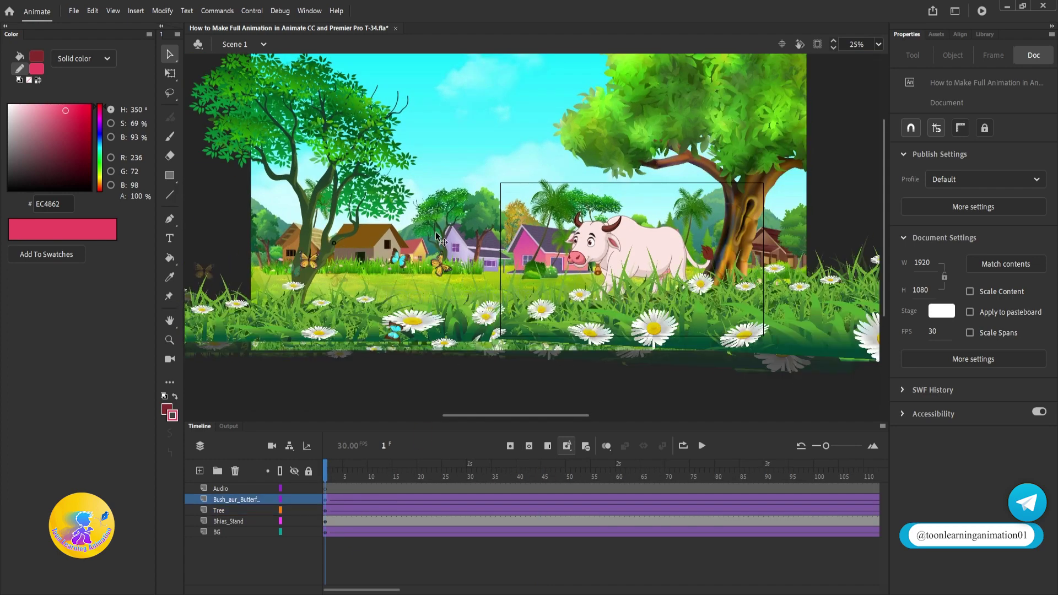
{"action": "left_click_drag", "start_coordinate": [325, 124], "coordinate": [467, 122]}
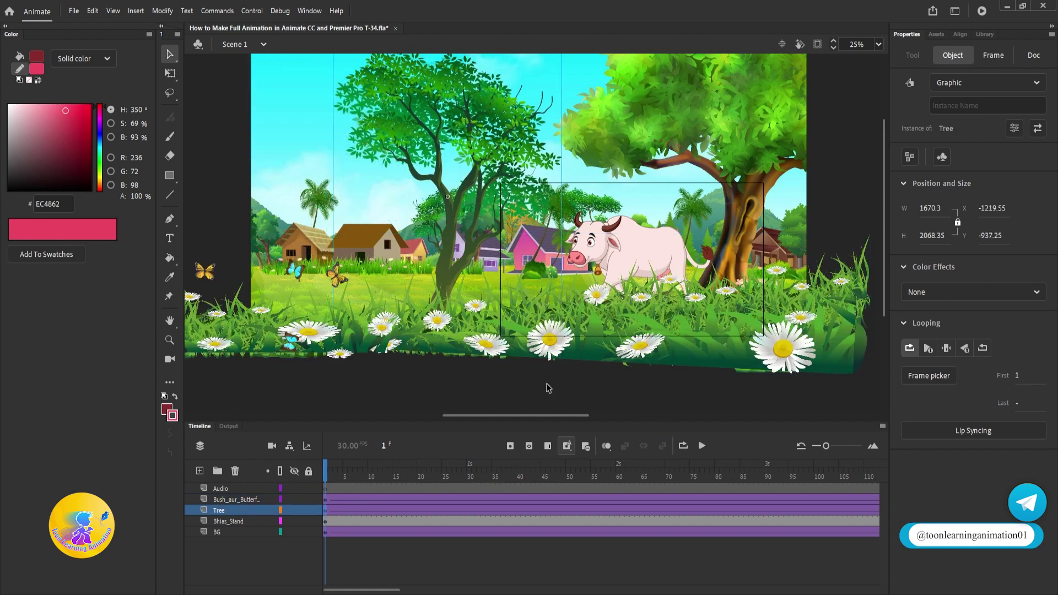
On frame 201, move the tree right past the cow and the flower grass strip right to about X -2964.
{"action": "left_click_drag", "start_coordinate": [793, 466], "coordinate": [972, 464]}
{"action": "left_click", "coordinate": [708, 551]}
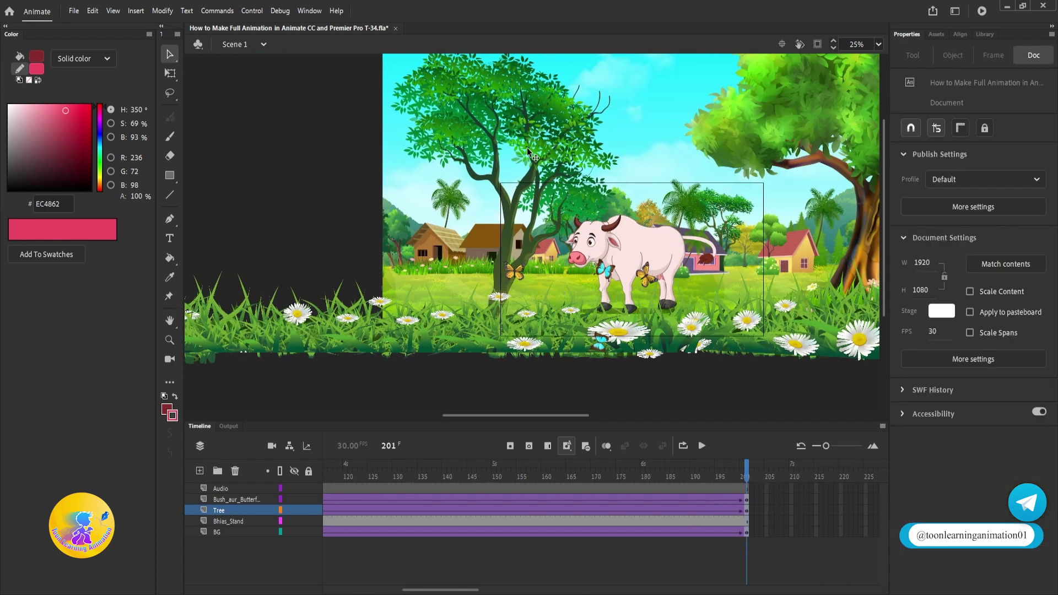
{"action": "left_click_drag", "start_coordinate": [528, 153], "coordinate": [752, 153]}
{"action": "left_click", "coordinate": [710, 386]}
{"action": "left_click_drag", "start_coordinate": [305, 347], "coordinate": [649, 336]}
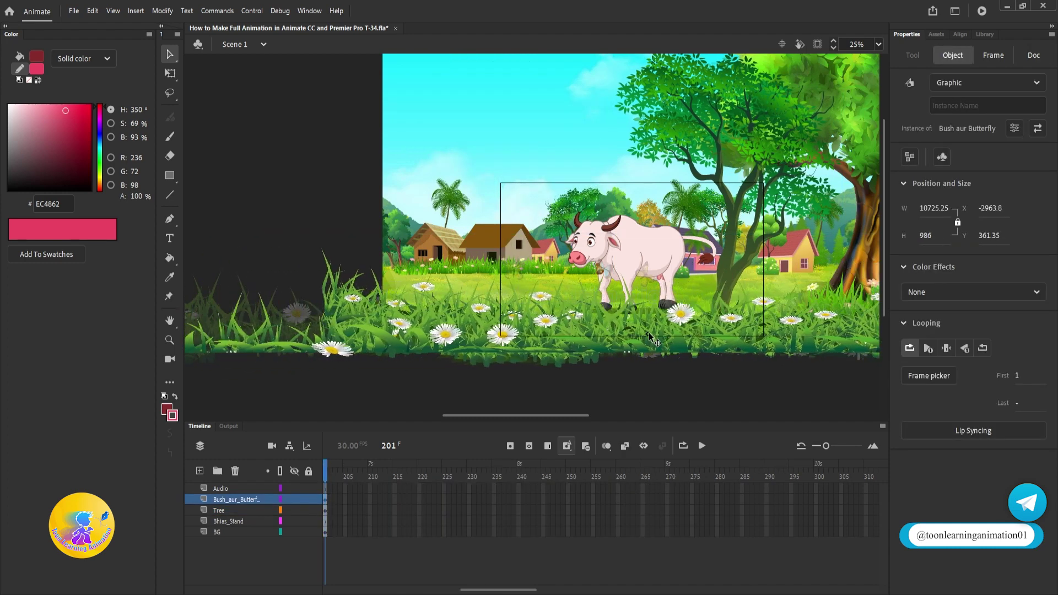
On frame 201, move the background right to about X -171.
{"action": "left_click_drag", "start_coordinate": [518, 304], "coordinate": [505, 298]}
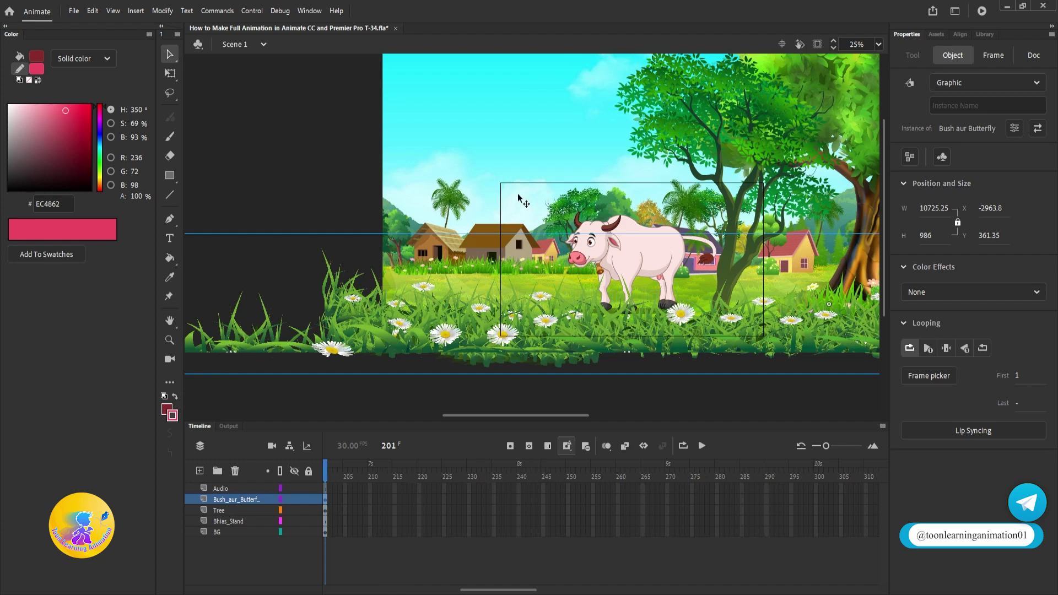
{"action": "left_click_drag", "start_coordinate": [467, 240], "coordinate": [549, 240]}
{"action": "key", "text": "ctrl+z"}
{"action": "left_click_drag", "start_coordinate": [479, 159], "coordinate": [518, 196]}
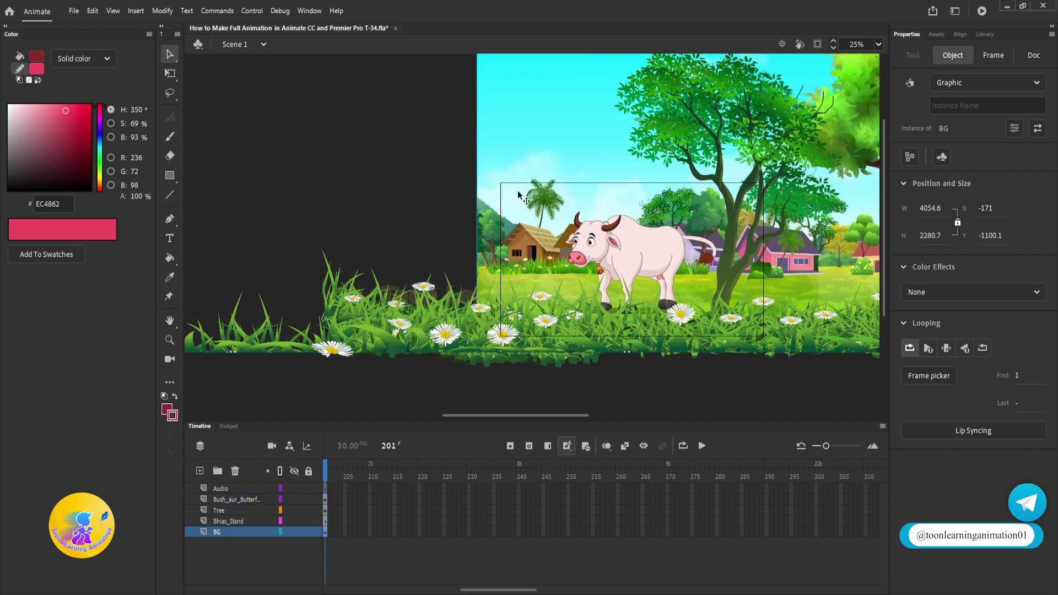
On frame 1, move the tree left to about X -1666 and preview the animation clipped to the stage.
{"action": "key", "text": "shift+comma"}
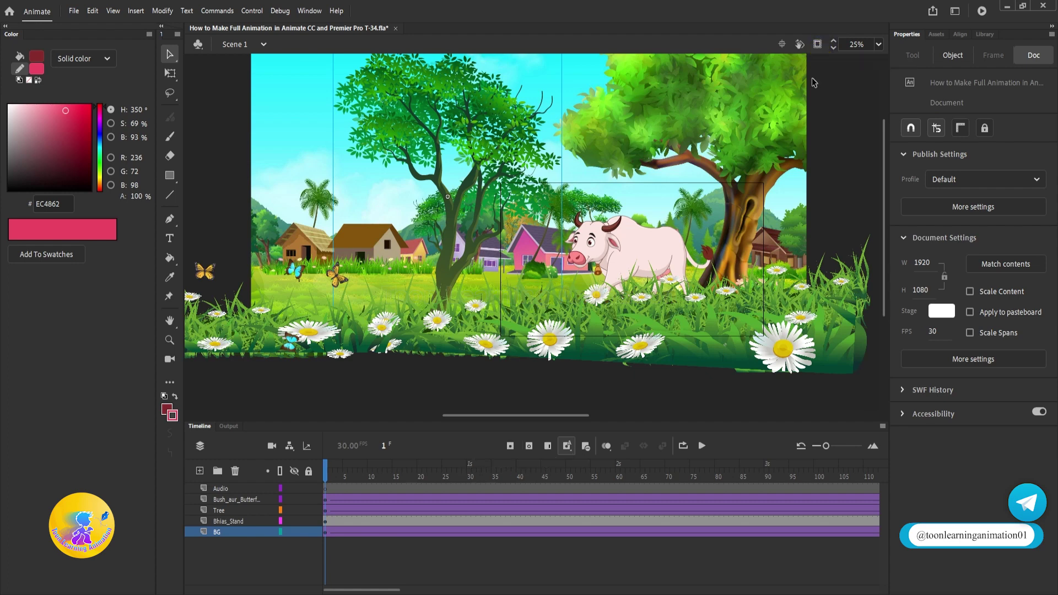
{"action": "left_click_drag", "start_coordinate": [474, 153], "coordinate": [413, 139]}
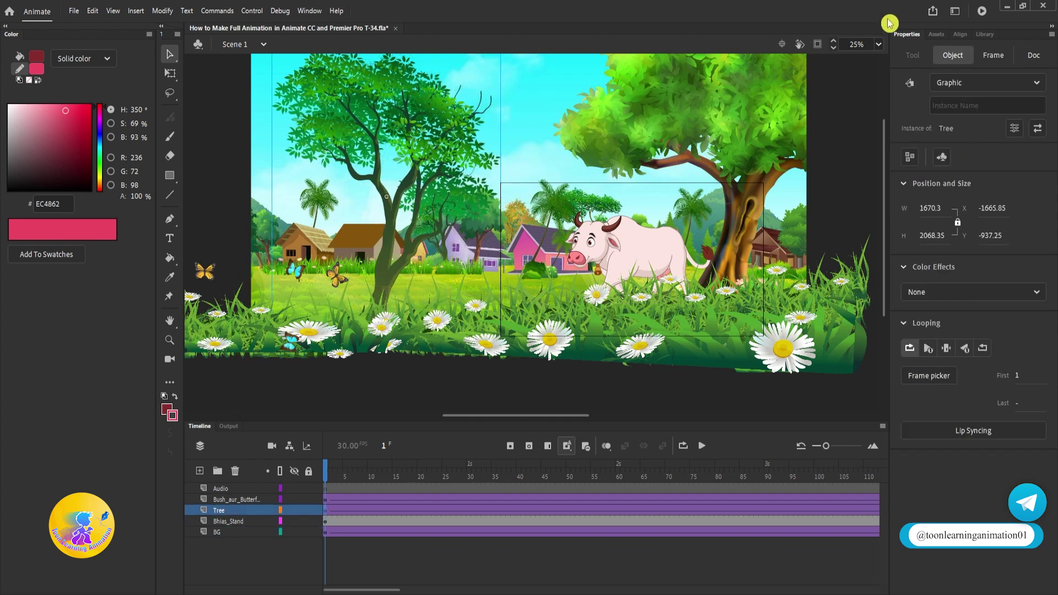
{"action": "left_click", "coordinate": [819, 47]}
{"action": "scroll", "coordinate": [702, 265], "scroll_direction": "up", "scroll_amount": 3}
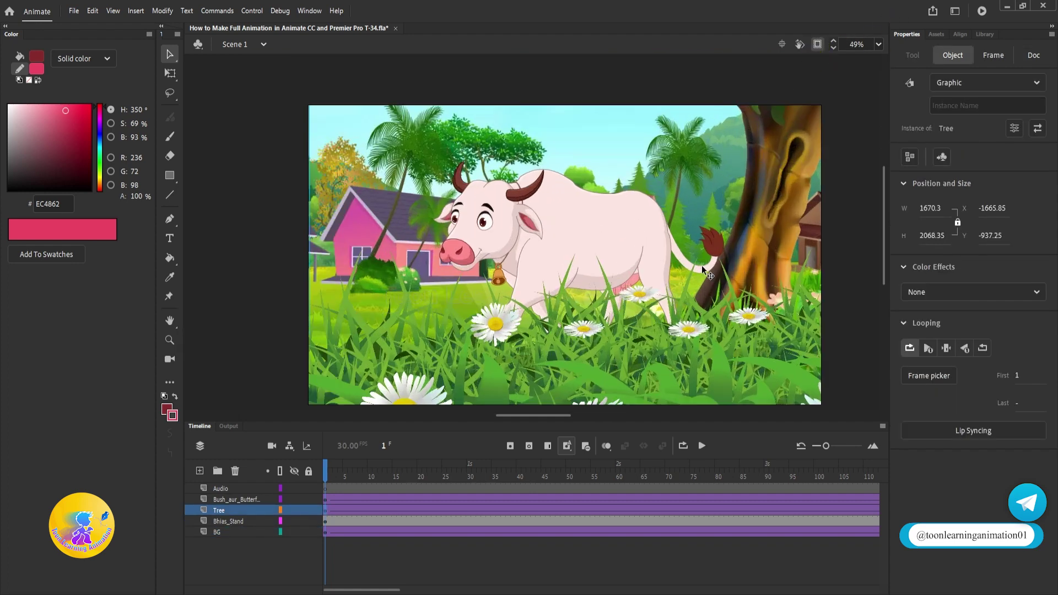
{"action": "key", "text": "Return"}
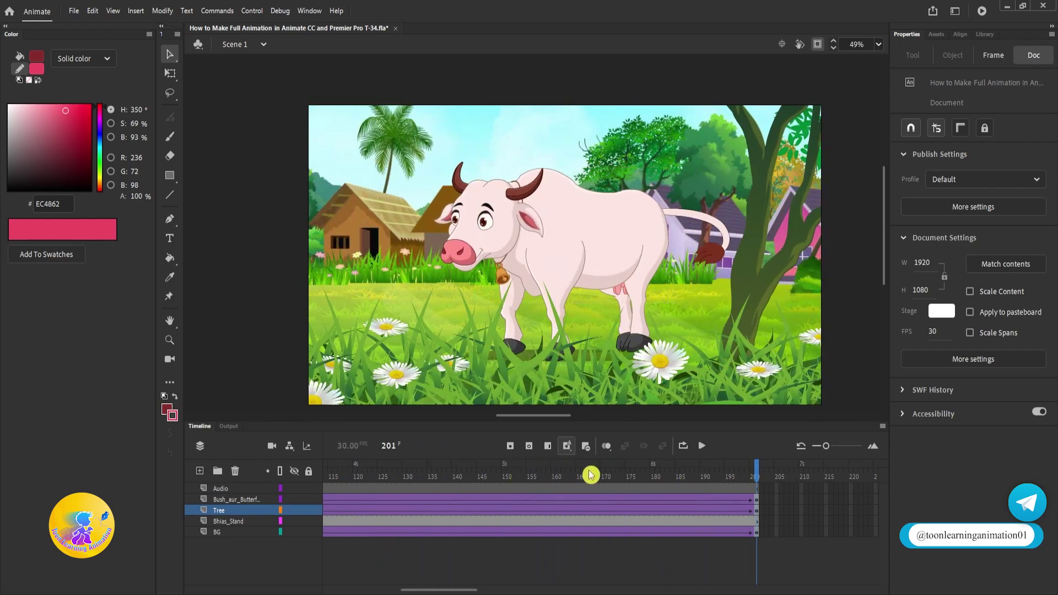
{"action": "key", "text": "Return"}
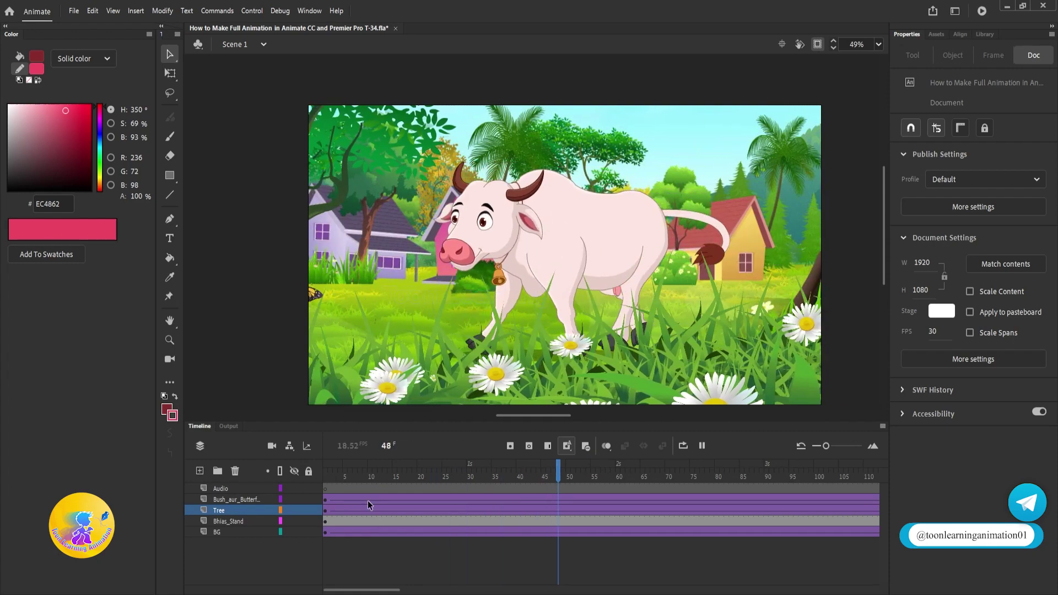
{"action": "left_click", "coordinate": [370, 469]}
On frame 1, show the artwork outside the stage and nudge the flower grass strip down to about Y 443.
{"action": "key", "text": "shift+comma"}
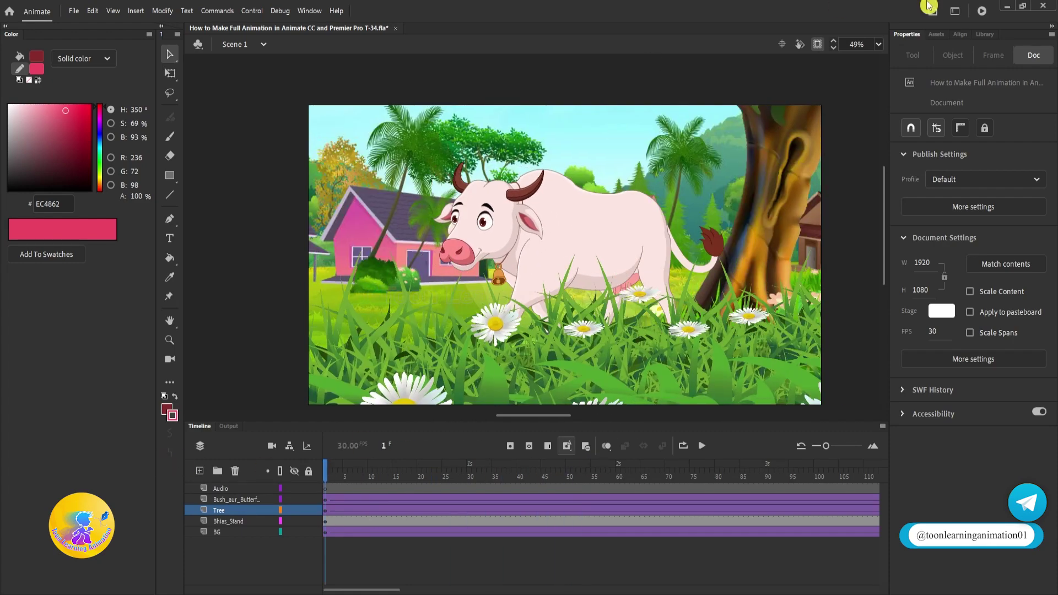
{"action": "left_click", "coordinate": [819, 45]}
{"action": "left_click_drag", "start_coordinate": [606, 361], "coordinate": [594, 233]}
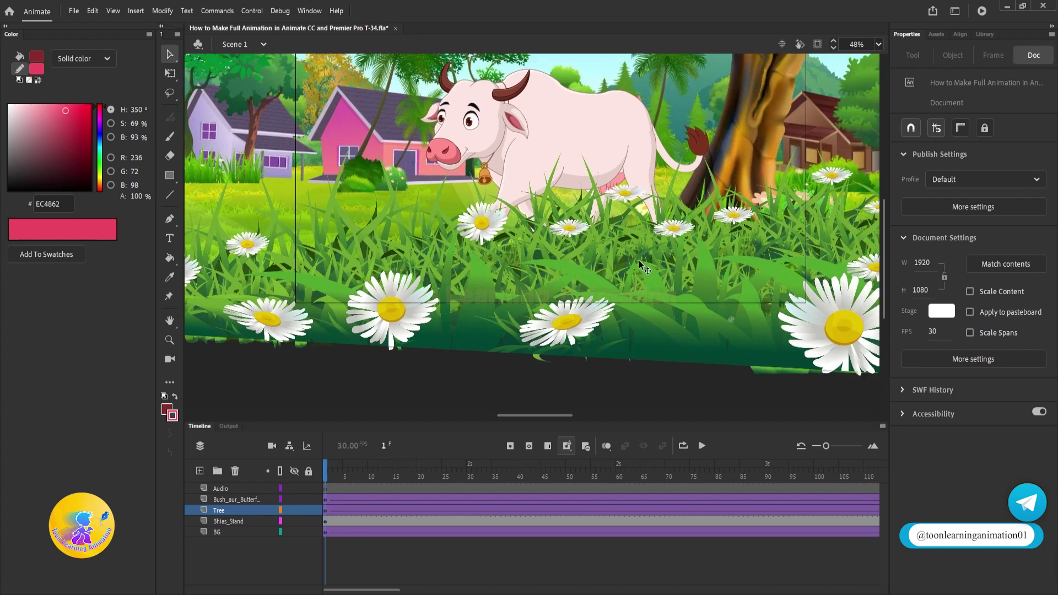
{"action": "left_click", "coordinate": [498, 299]}
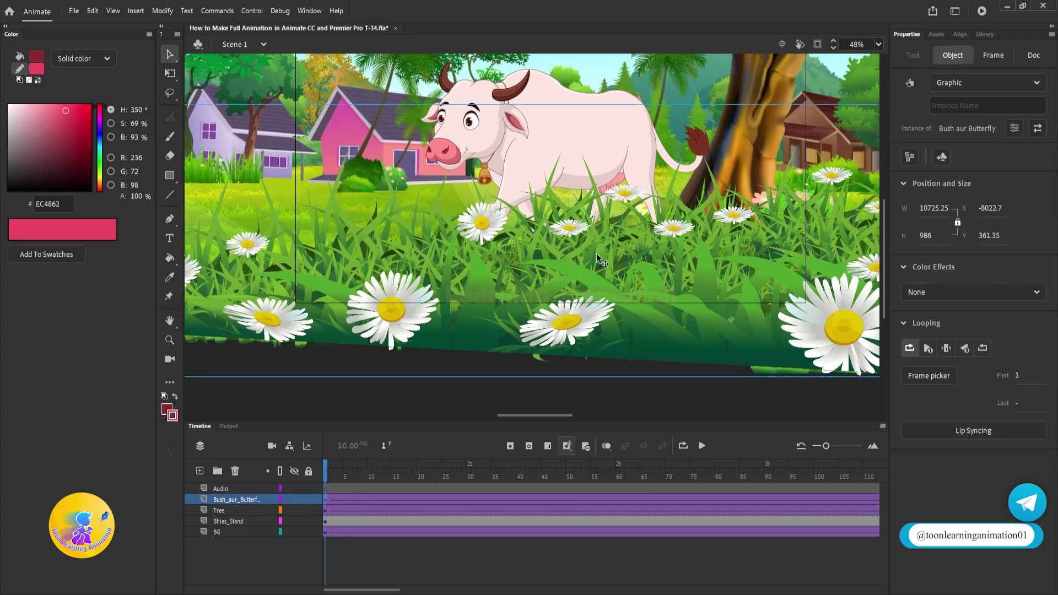
{"action": "key", "text": "shift+Down"}
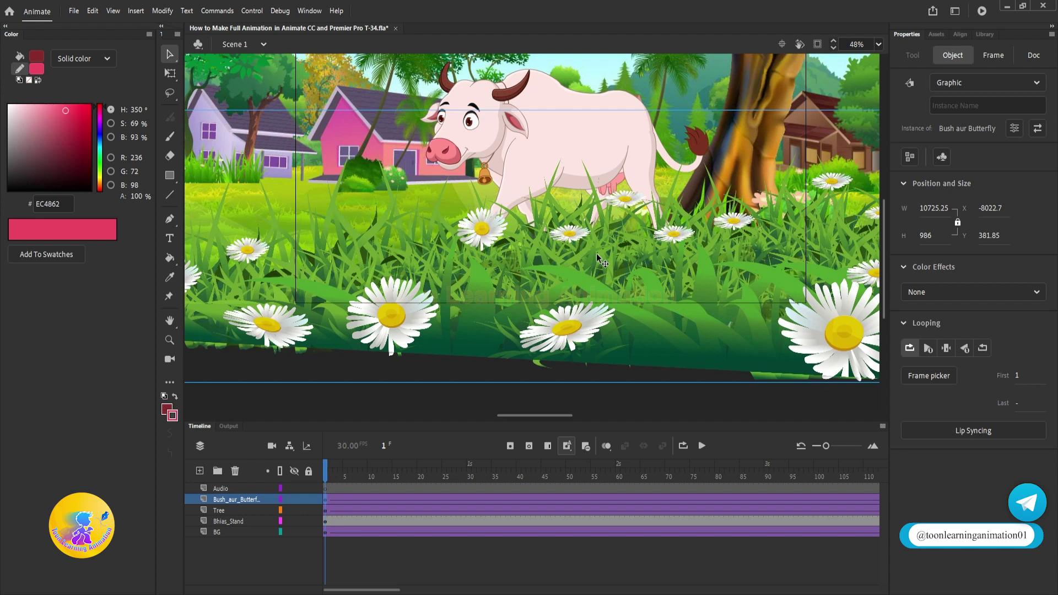
{"action": "key", "text": "shift+Down"}
{"action": "key", "text": "shift+Down"}
{"action": "key", "text": "shift+Down"}
{"action": "key", "text": "shift+Down"}
{"action": "key", "text": "shift+Down"}
{"action": "key", "text": "shift+Down"}
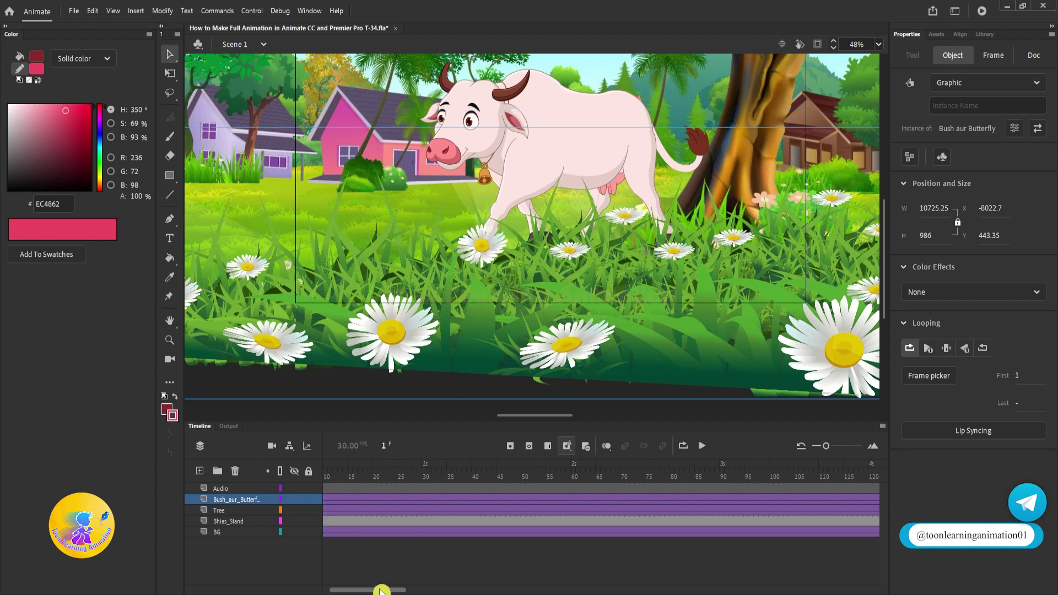
On frame 201, lower the flower grass strip by the same amount as on frame 1, and return to frame 1.
{"action": "left_click_drag", "start_coordinate": [378, 587], "coordinate": [497, 591]}
{"action": "left_click", "coordinate": [420, 472]}
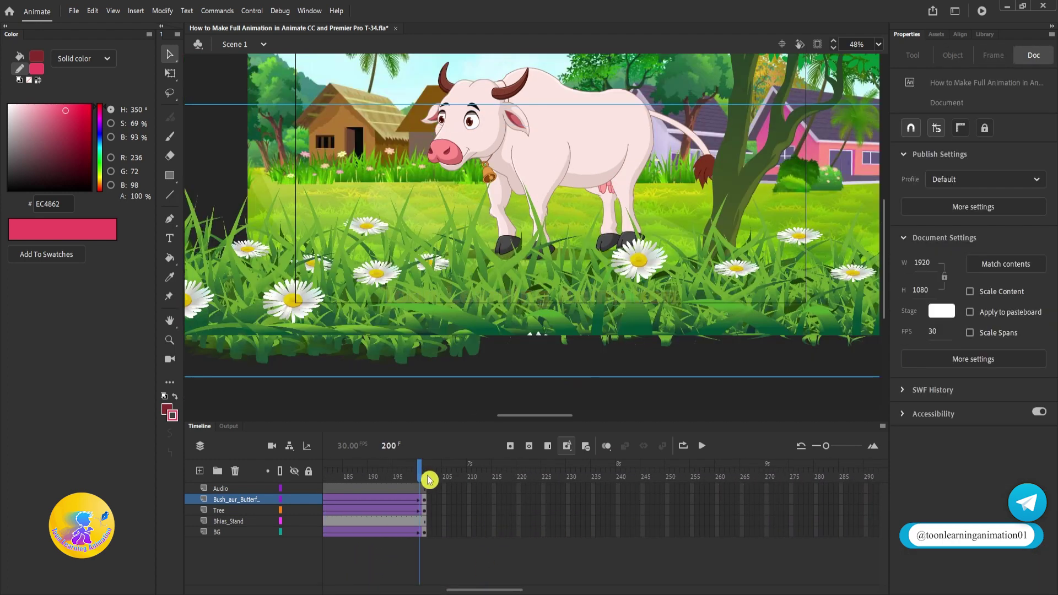
{"action": "left_click", "coordinate": [423, 472]}
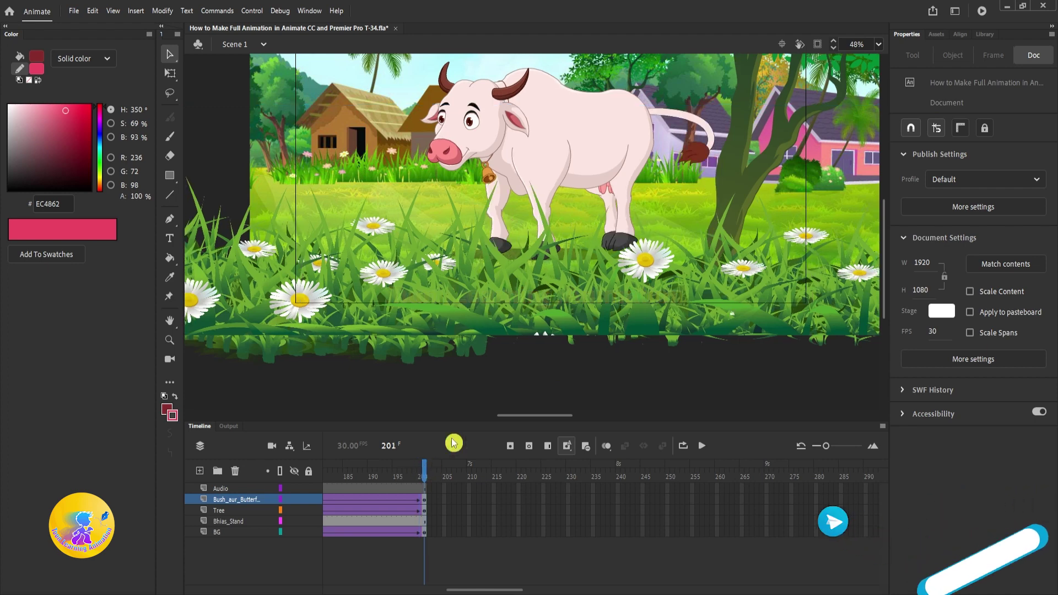
{"action": "left_click", "coordinate": [582, 302]}
{"action": "key", "text": "ctrl+z"}
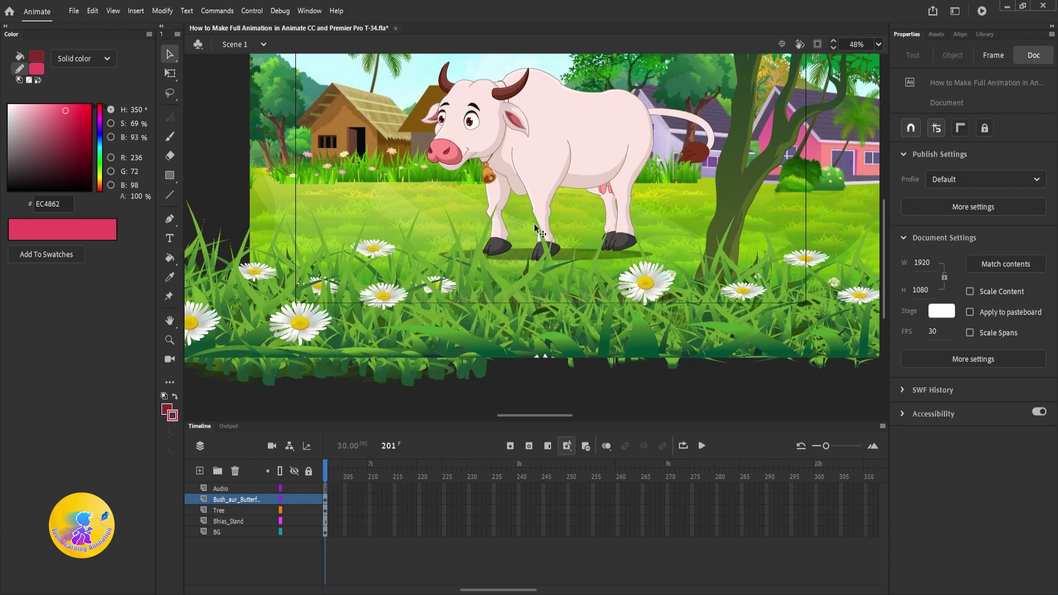
{"action": "key", "text": "shift+comma"}
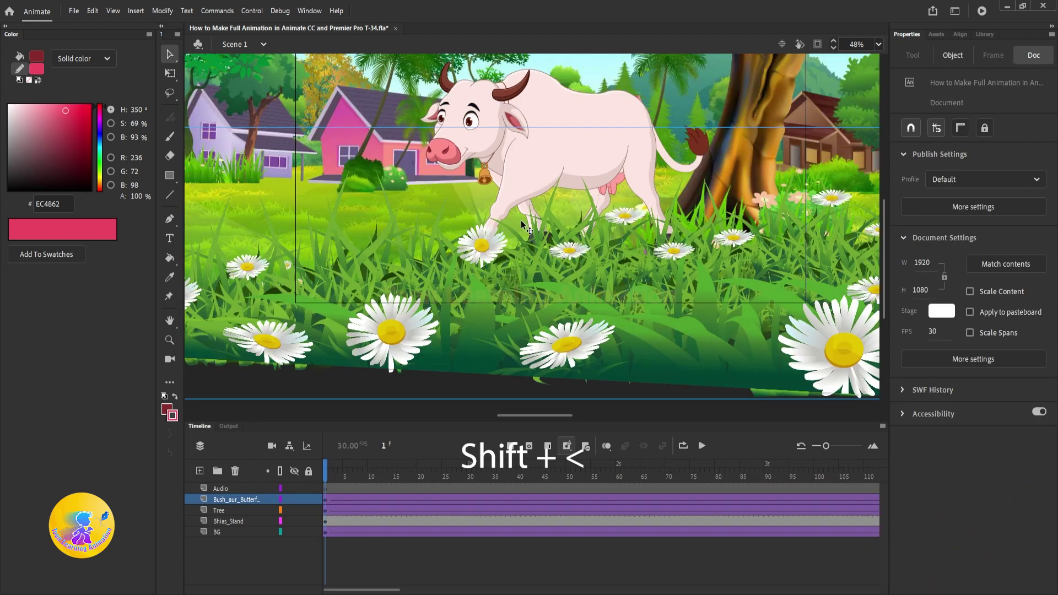
Clip the artwork to the stage and play the animation through from frame 1.
{"action": "left_click_drag", "start_coordinate": [602, 215], "coordinate": [618, 287]}
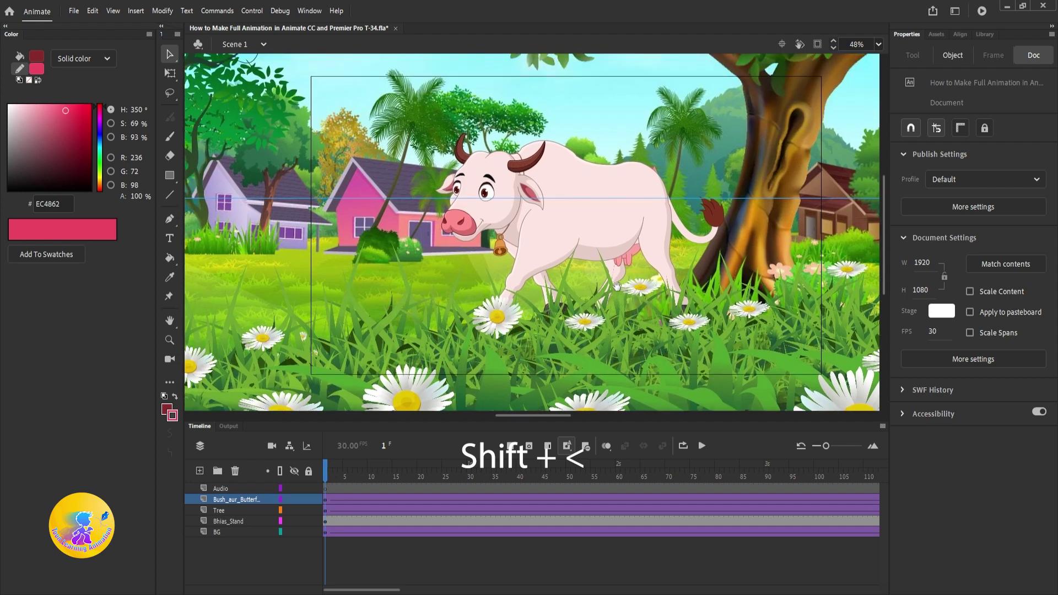
{"action": "left_click", "coordinate": [819, 45]}
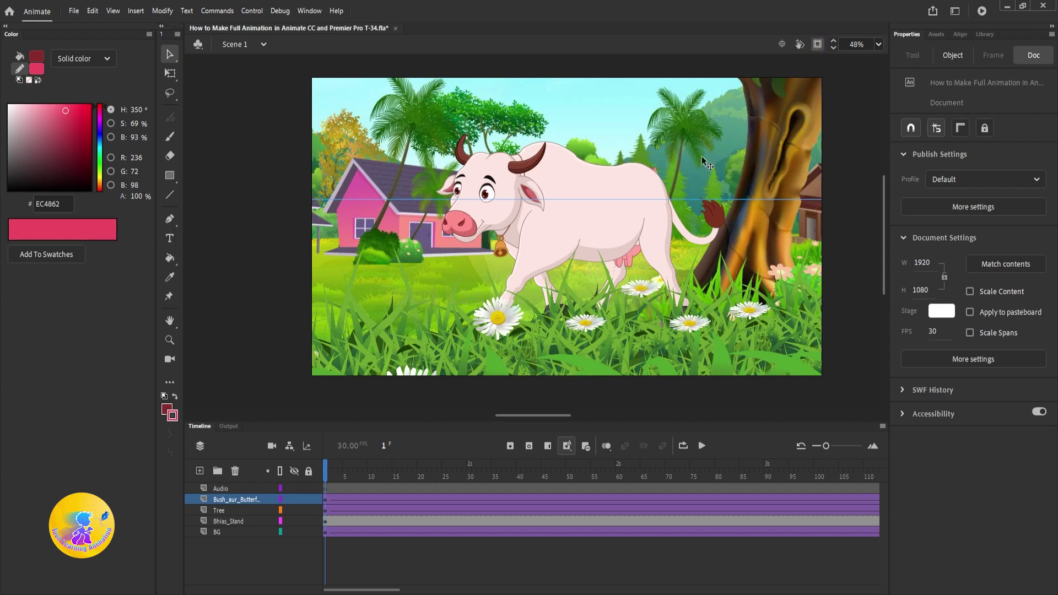
{"action": "key", "text": "Return"}
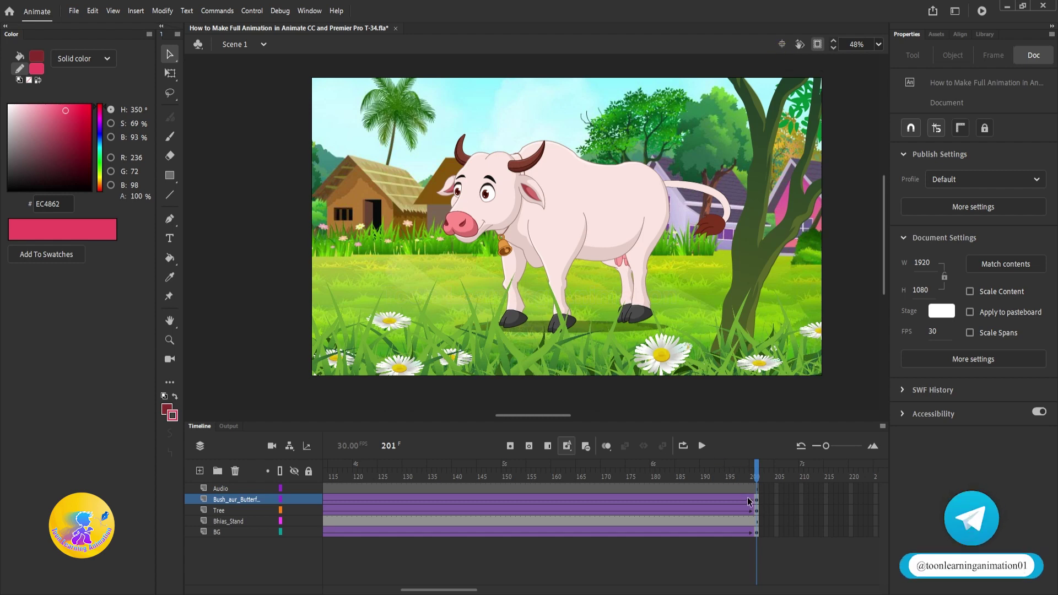
Shorten all layers to end at frame 151 by removing the frames just before the end keyframes, and preview from frame 1.
{"action": "left_click_drag", "start_coordinate": [754, 492], "coordinate": [511, 574]}
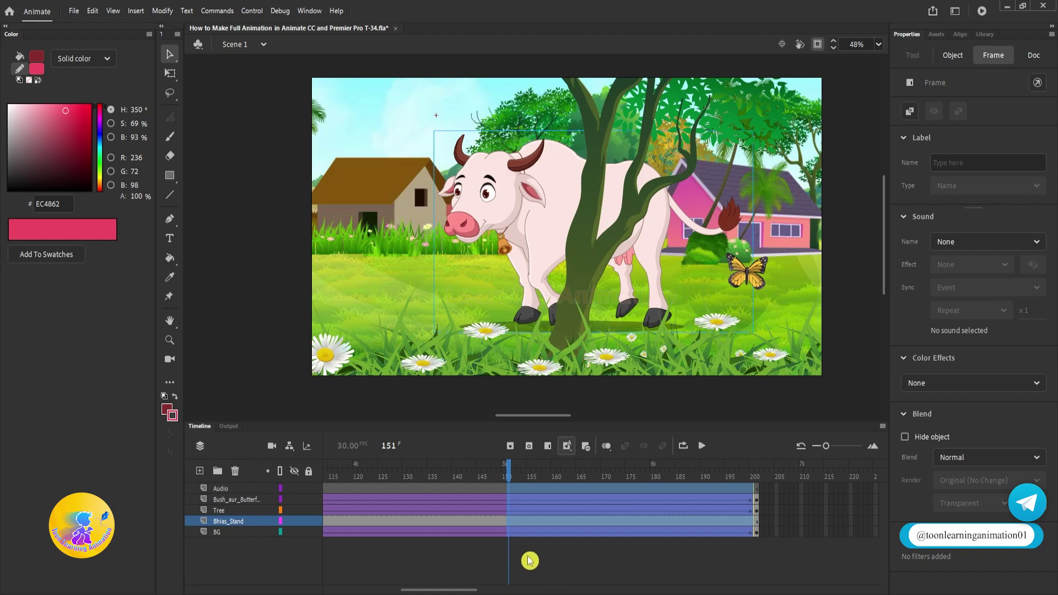
{"action": "key", "text": "shift+F5"}
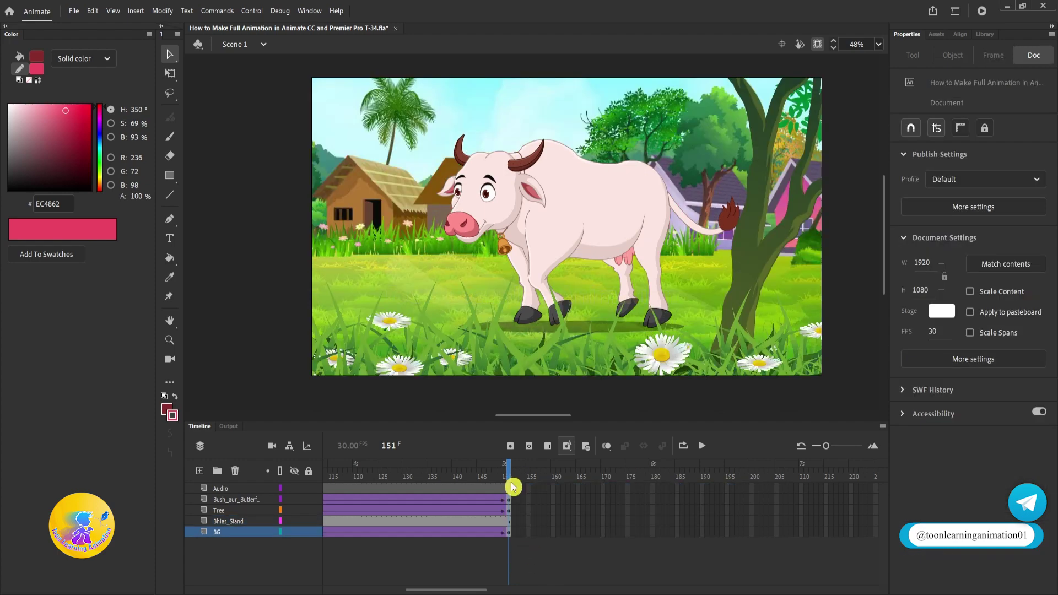
{"action": "key", "text": "shift+comma"}
{"action": "key", "text": "Return"}
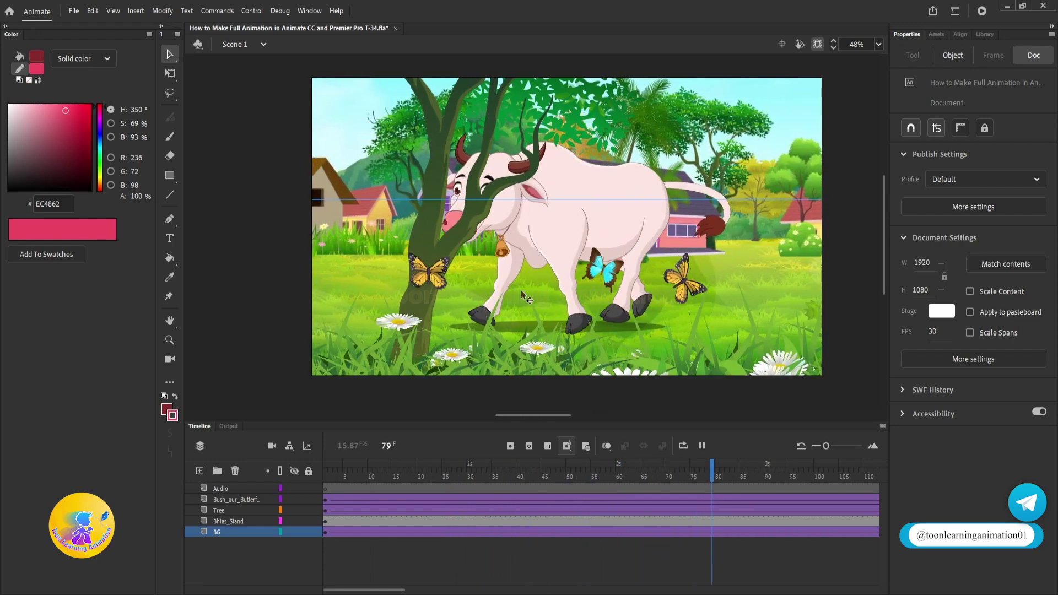
{"action": "key", "text": "Return"}
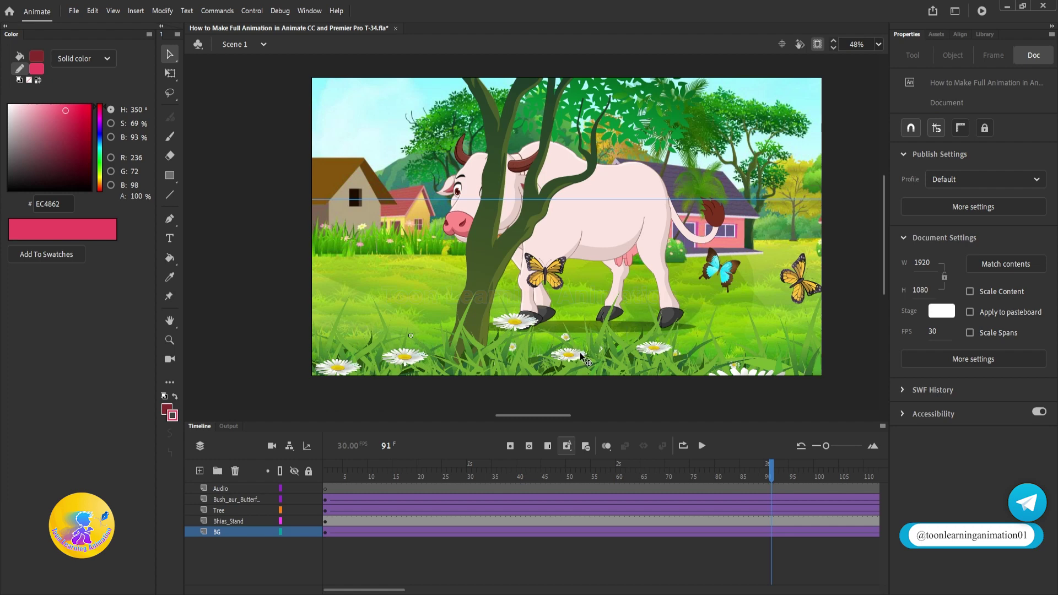
Inside the Bush aur Butterfly symbol, show artwork outside the stage and distribute the butterflies and grass to separate layers.
{"action": "double_click", "coordinate": [726, 281]}
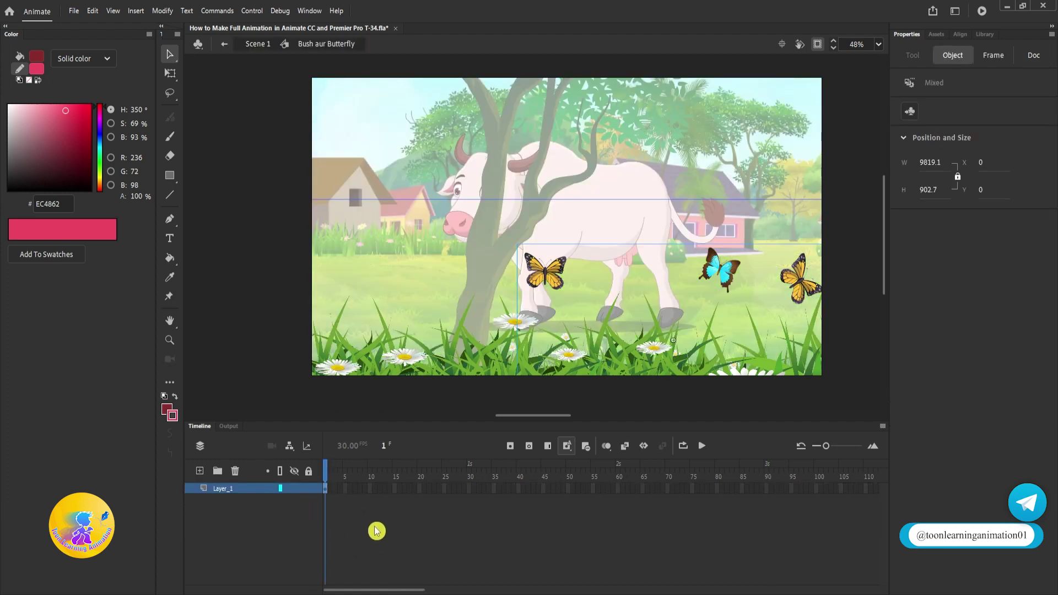
{"action": "left_click", "coordinate": [816, 45]}
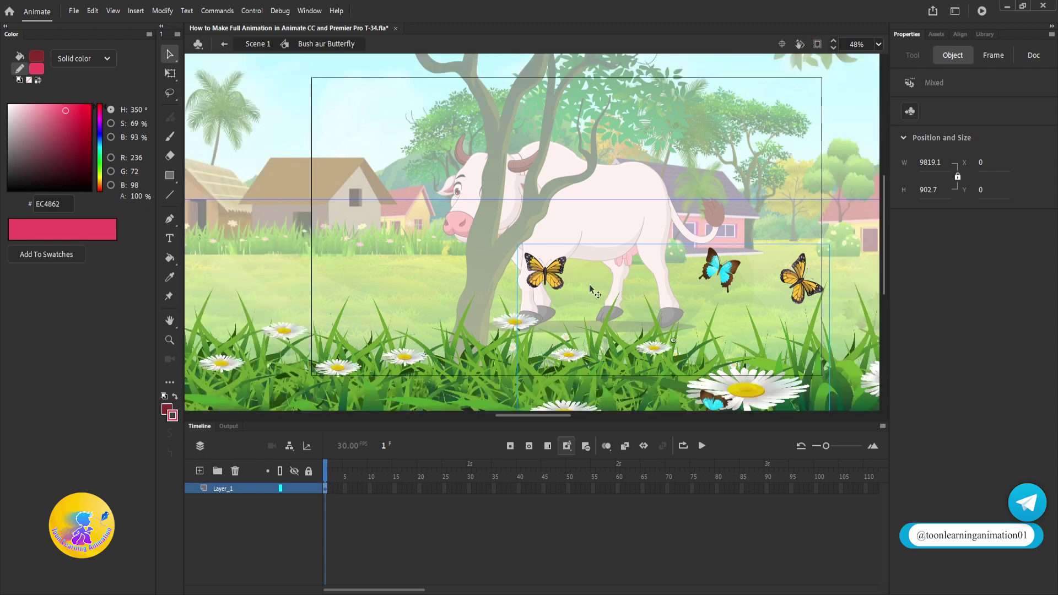
{"action": "scroll", "coordinate": [591, 290], "scroll_direction": "down", "scroll_amount": 2}
{"action": "left_click_drag", "start_coordinate": [669, 343], "coordinate": [660, 336]}
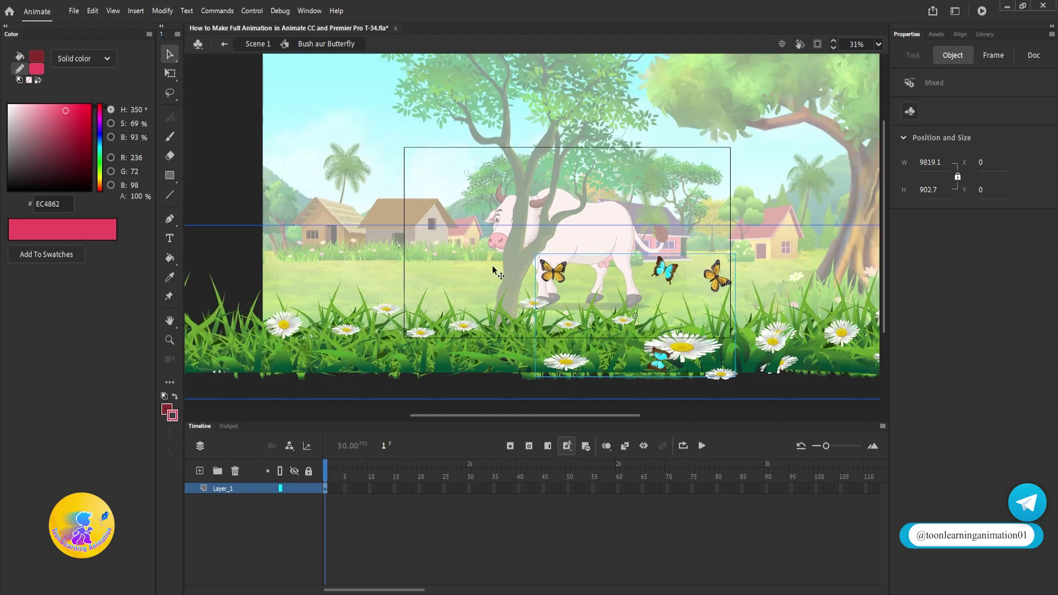
{"action": "key", "text": "ctrl+shift+d"}
{"action": "scroll", "coordinate": [501, 258], "scroll_direction": "down", "scroll_amount": 3}
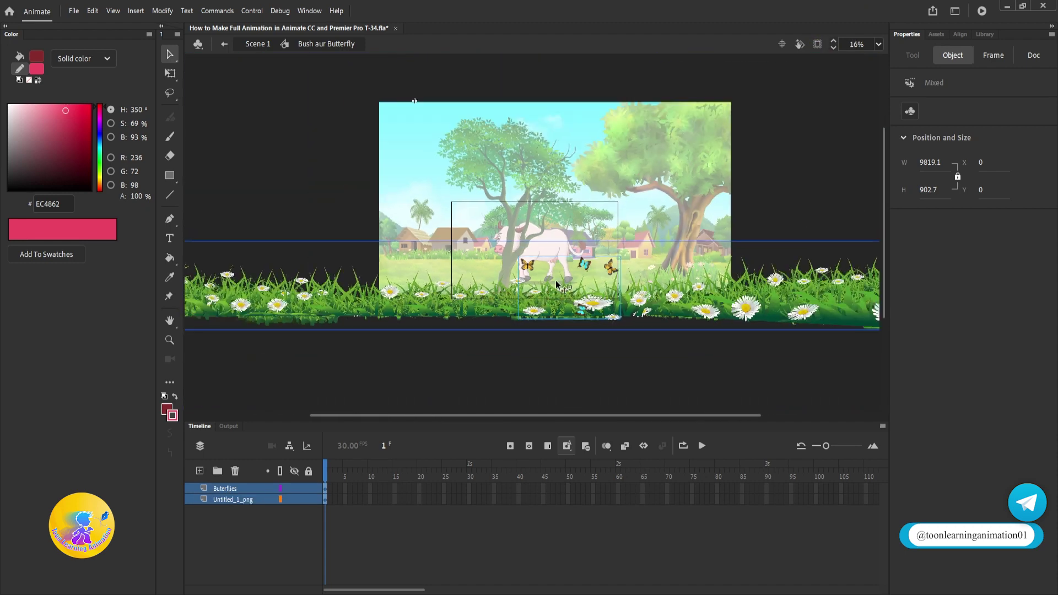
Extend the Buterflies and Untitled_1_png layers inside the symbol to about frame 150.
{"action": "left_click", "coordinate": [591, 334]}
{"action": "scroll", "coordinate": [598, 269], "scroll_direction": "up", "scroll_amount": 1}
{"action": "scroll", "coordinate": [601, 276], "scroll_direction": "down", "scroll_amount": 2}
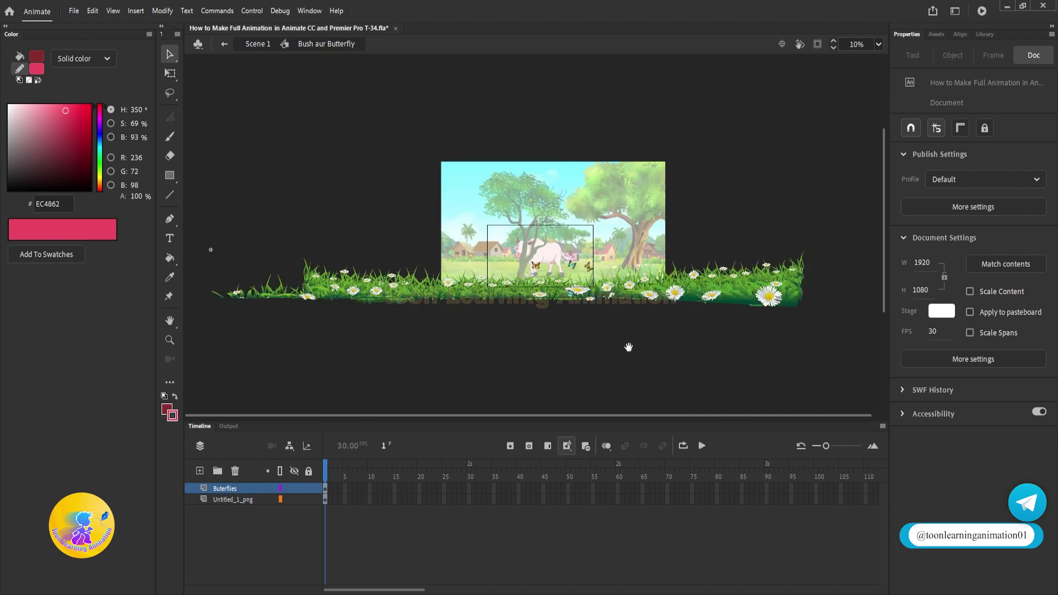
{"action": "scroll", "coordinate": [551, 297], "scroll_direction": "up", "scroll_amount": 1}
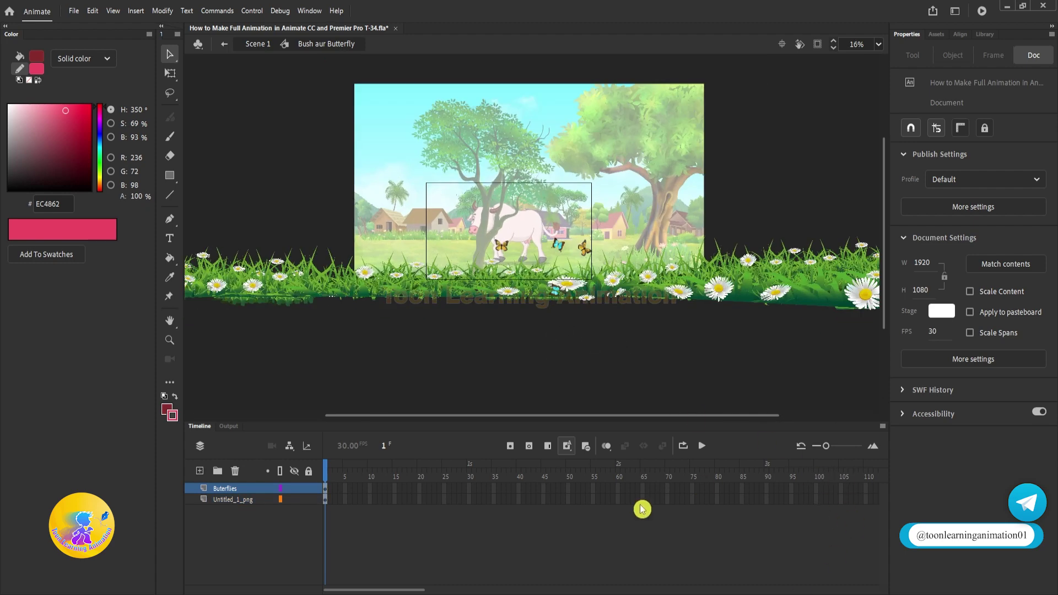
{"action": "left_click_drag", "start_coordinate": [392, 587], "coordinate": [455, 588]}
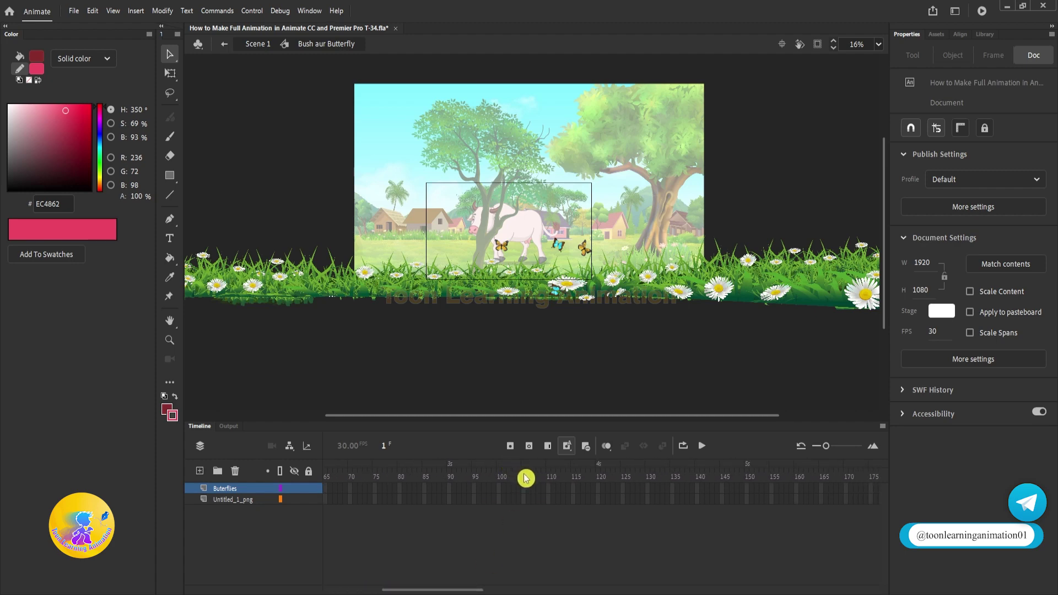
{"action": "left_click_drag", "start_coordinate": [747, 483], "coordinate": [754, 535]}
{"action": "key", "text": "Return"}
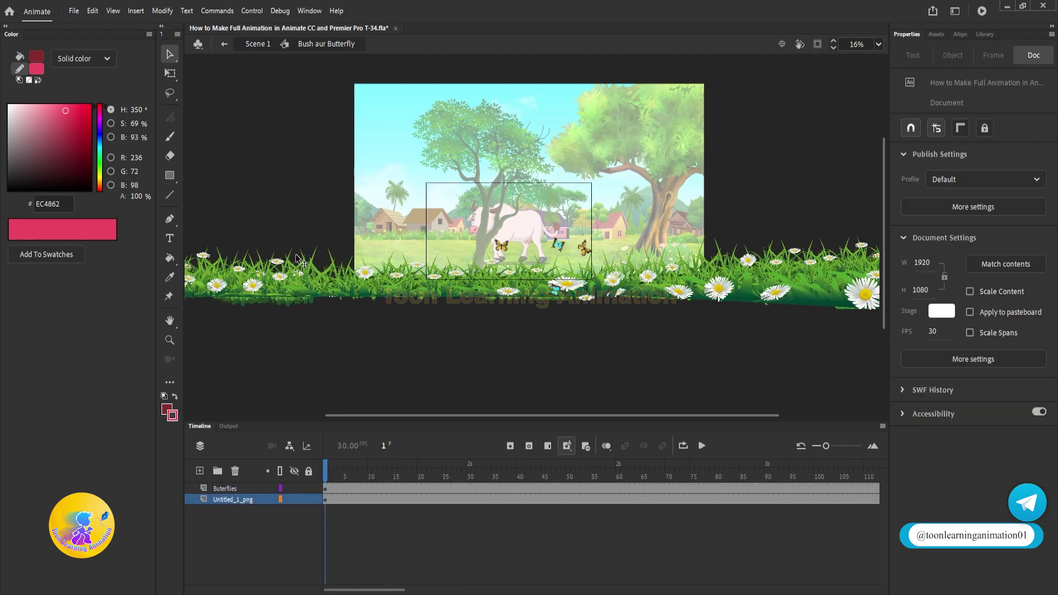
Return to Scene 1 and play the animation to check the butterflies and scrolling layers.
{"action": "double_click", "coordinate": [296, 171]}
{"action": "scroll", "coordinate": [570, 138], "scroll_direction": "up", "scroll_amount": 2}
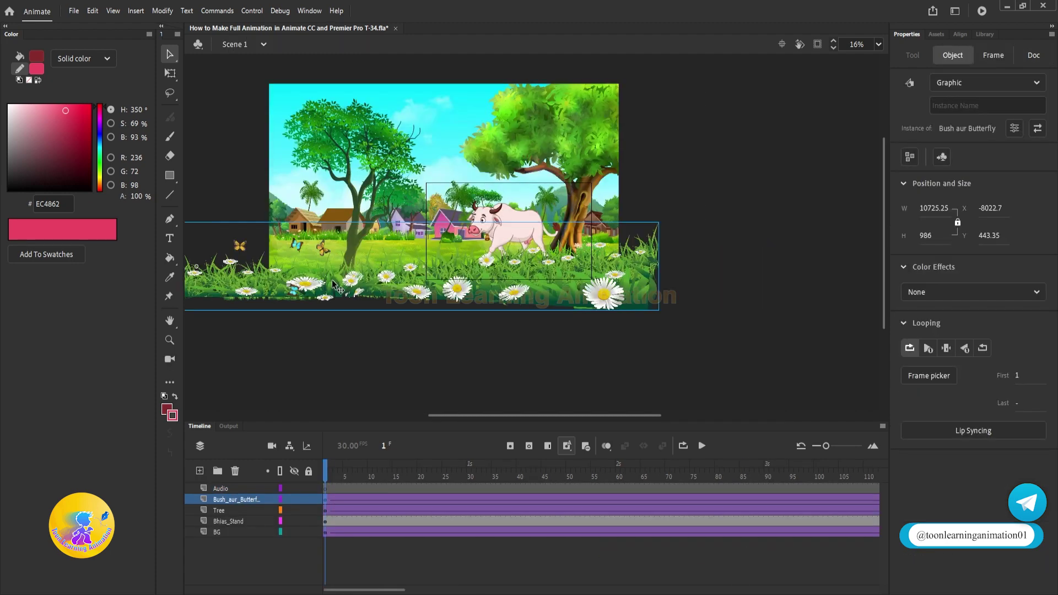
{"action": "left_click_drag", "start_coordinate": [662, 182], "coordinate": [683, 197]}
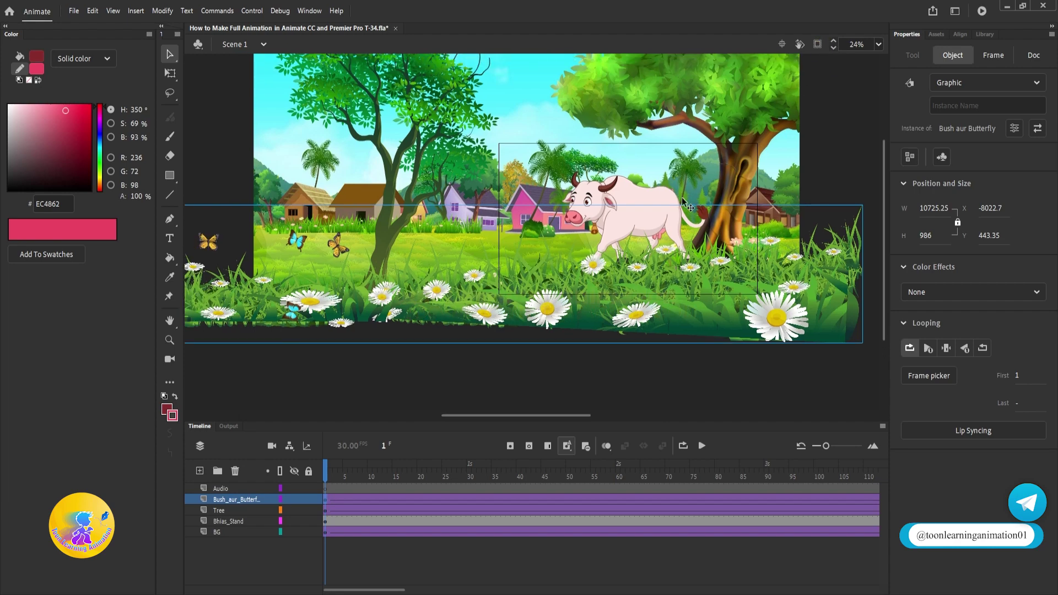
{"action": "key", "text": "Return"}
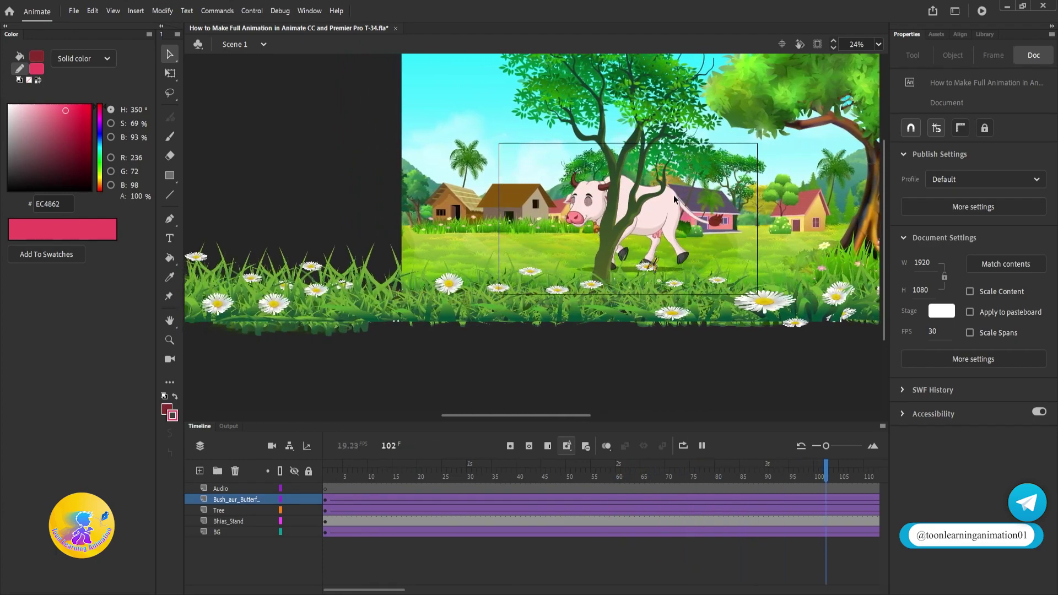
{"action": "key", "text": "Return"}
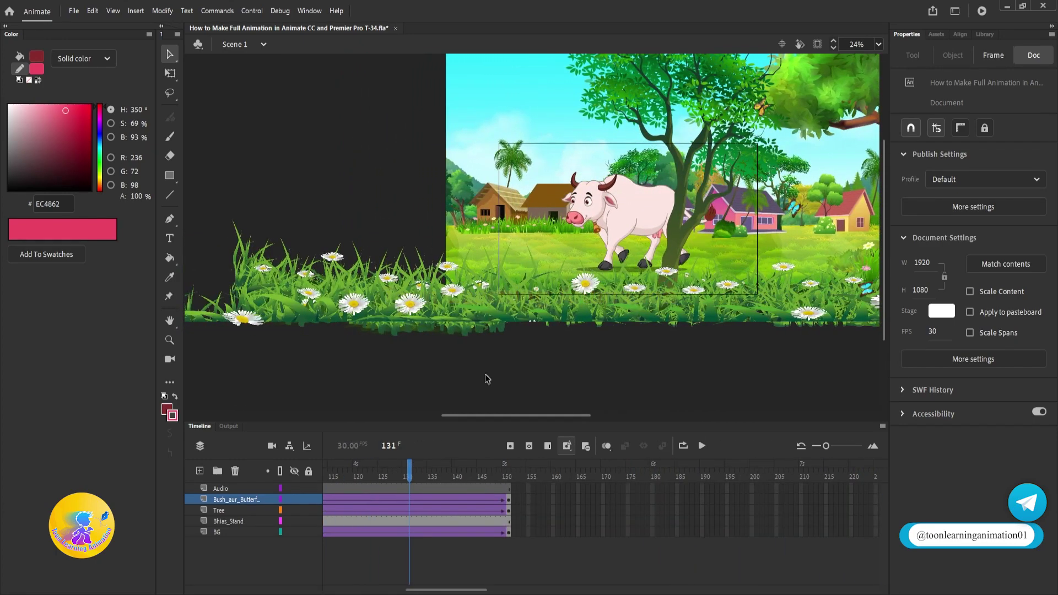
On frame 151, move the background slightly to the right and return to frame 1.
{"action": "left_click", "coordinate": [510, 483]}
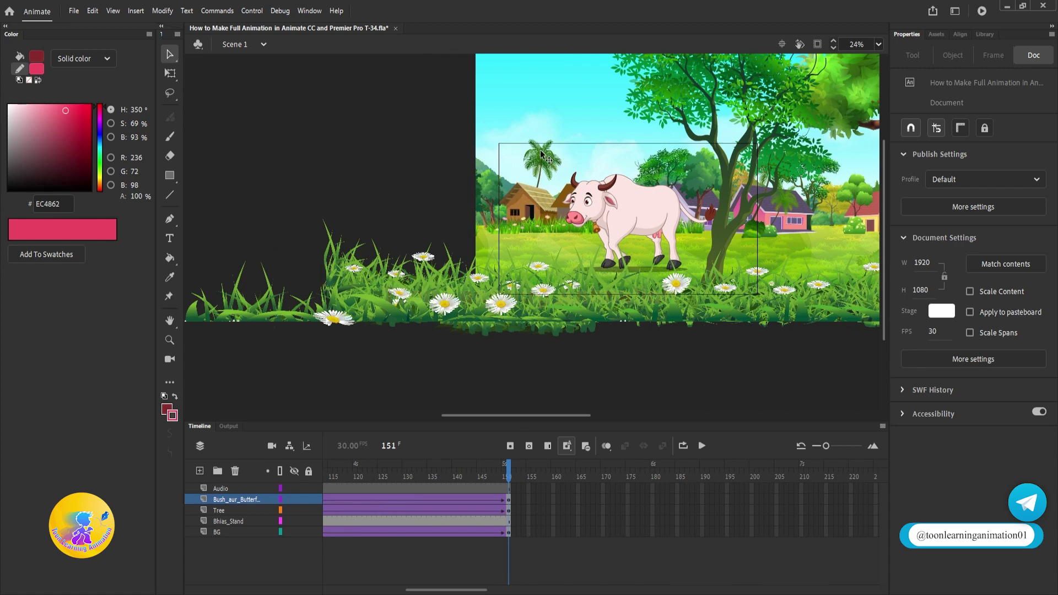
{"action": "left_click_drag", "start_coordinate": [540, 154], "coordinate": [560, 153]}
{"action": "key", "text": "shift+comma"}
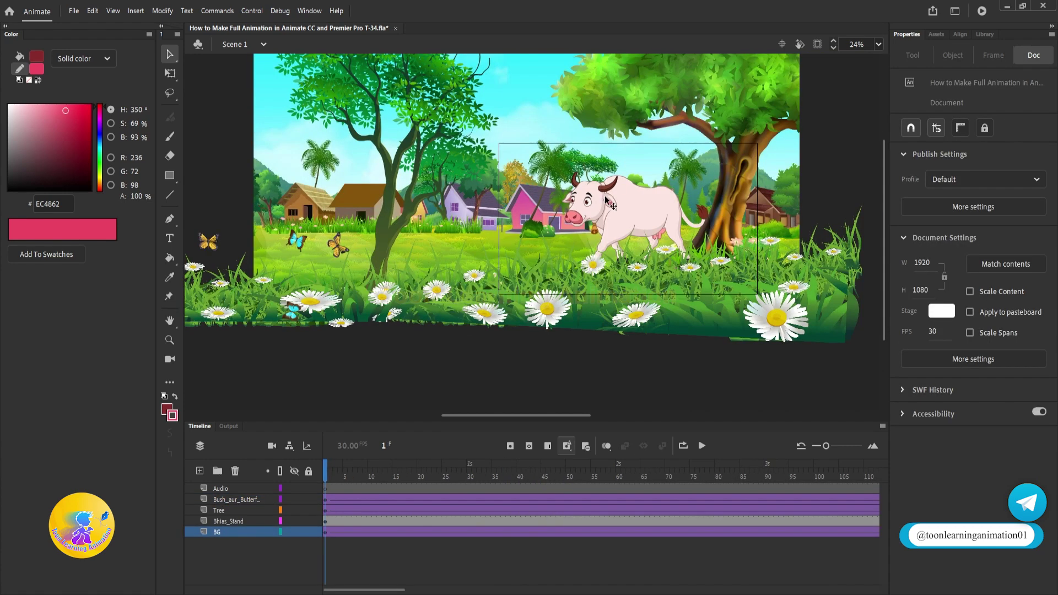
Play the adjusted animation from frame 1 at a closer view and pause partway to check the background.
{"action": "key", "text": "ctrl+equal"}
{"action": "left_click_drag", "start_coordinate": [610, 204], "coordinate": [589, 220]}
{"action": "key", "text": "Return"}
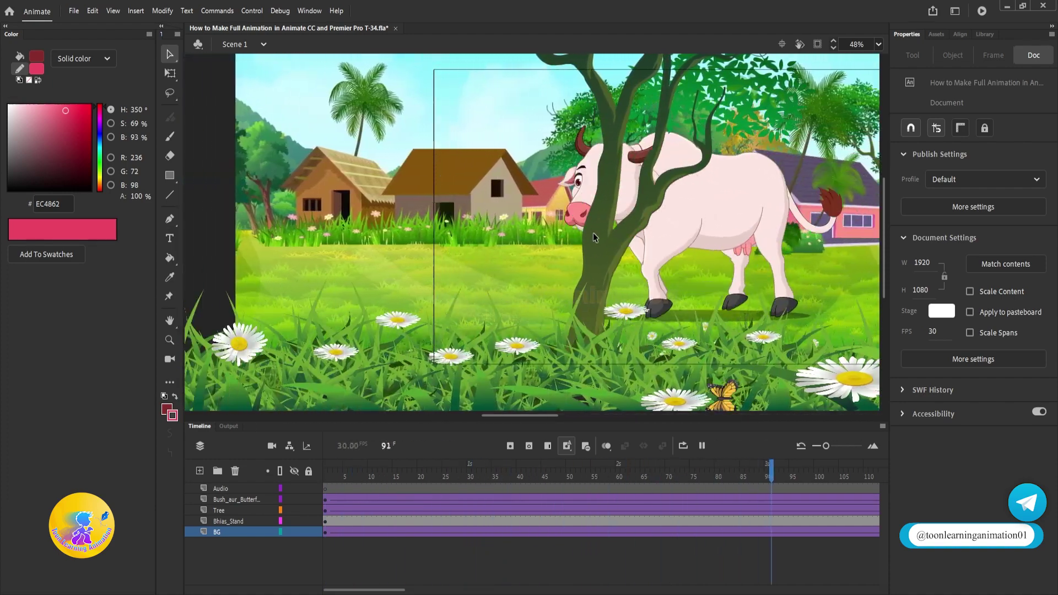
{"action": "key", "text": "Return"}
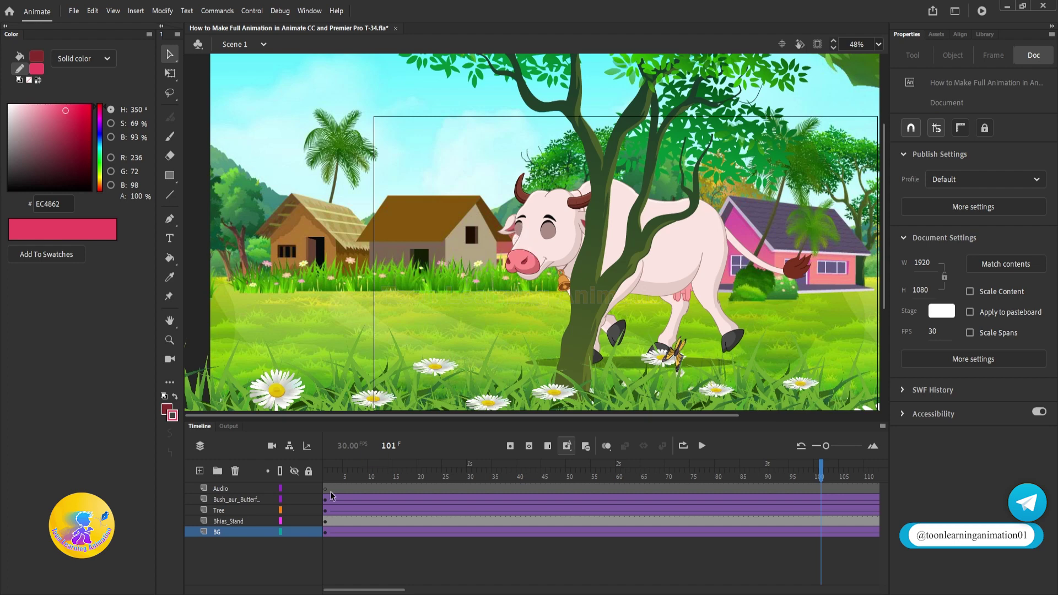
{"action": "left_click", "coordinate": [308, 532]}
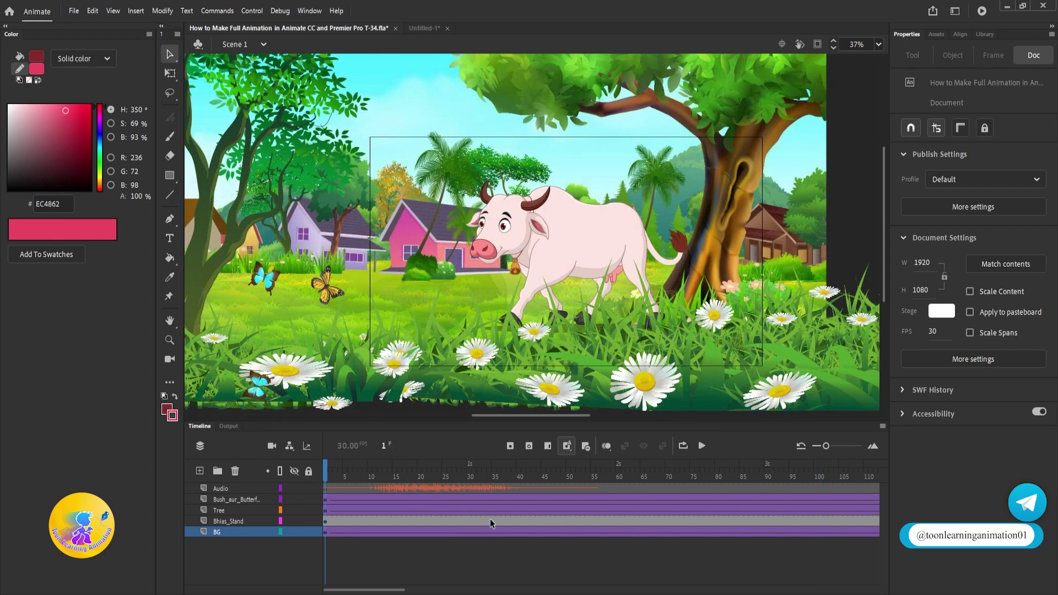
Split the buffalo sound at frame 9 on the Audio layer and remove the sound from the leading segment.
{"action": "left_click_drag", "start_coordinate": [826, 445], "coordinate": [829, 446]}
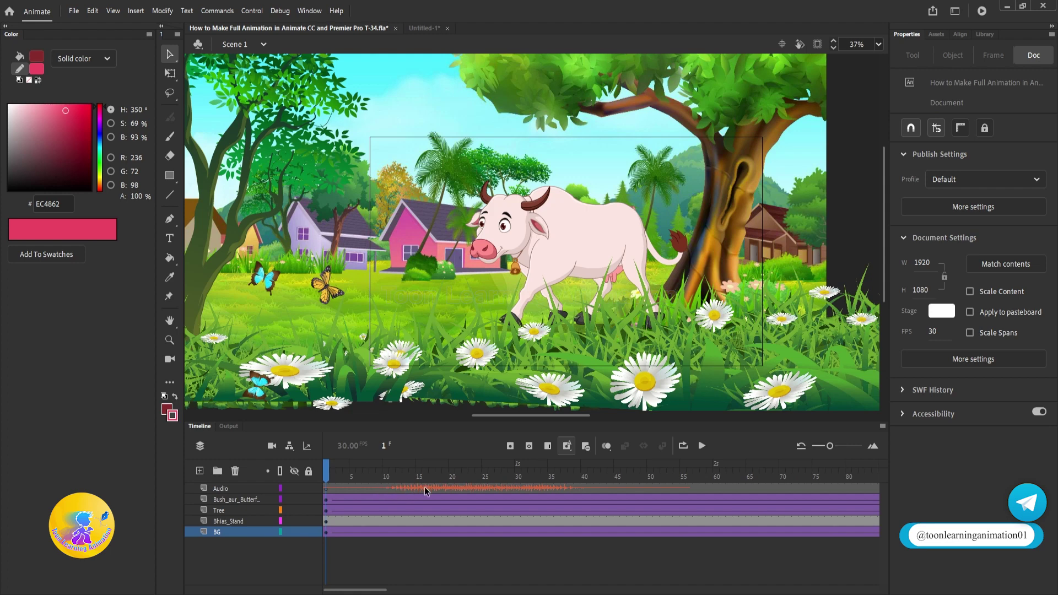
{"action": "left_click", "coordinate": [376, 487]}
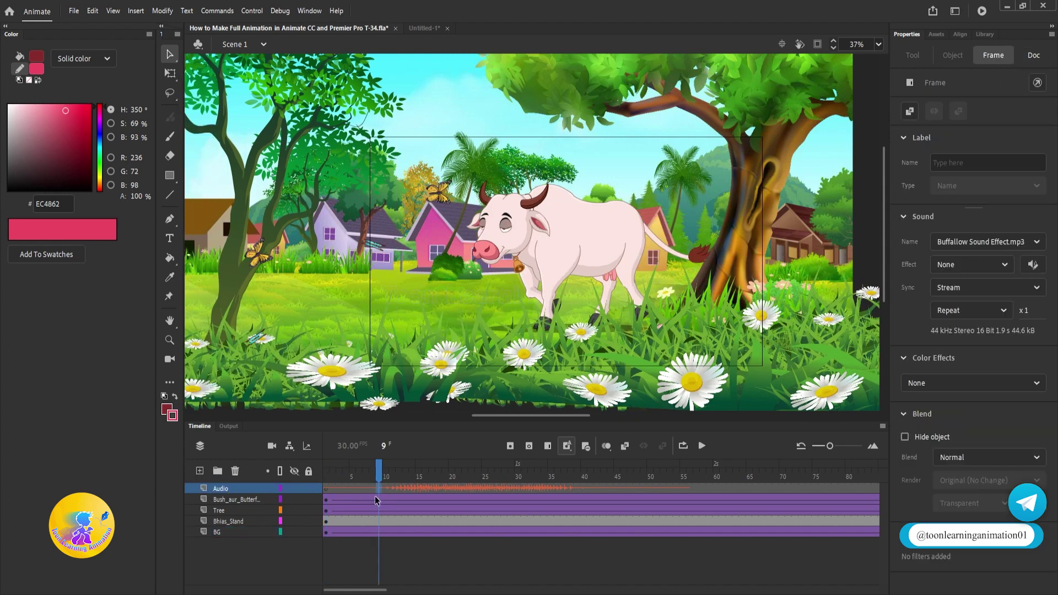
{"action": "right_click", "coordinate": [378, 487]}
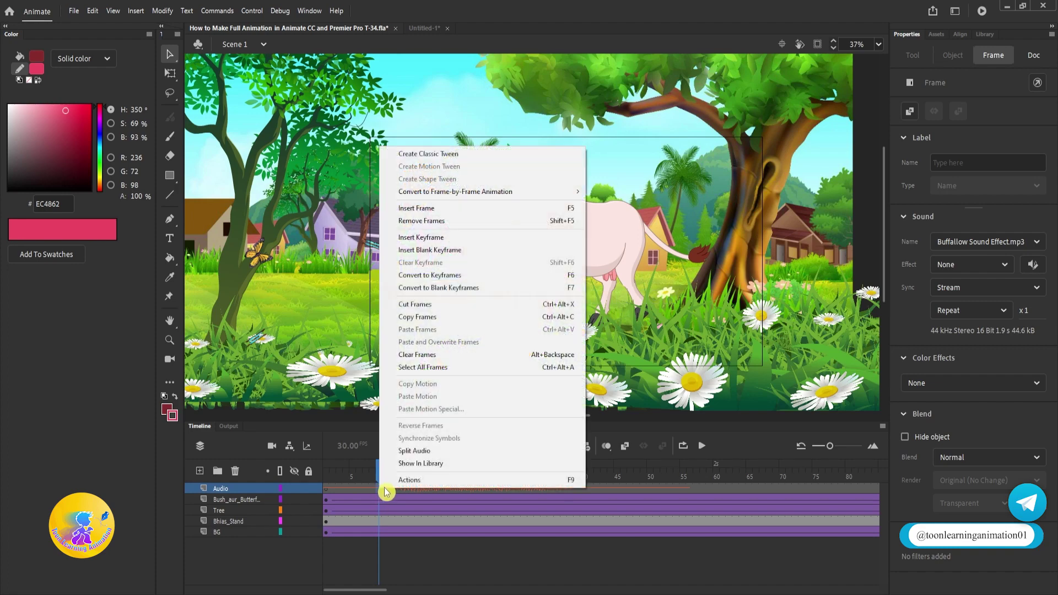
{"action": "left_click", "coordinate": [419, 452]}
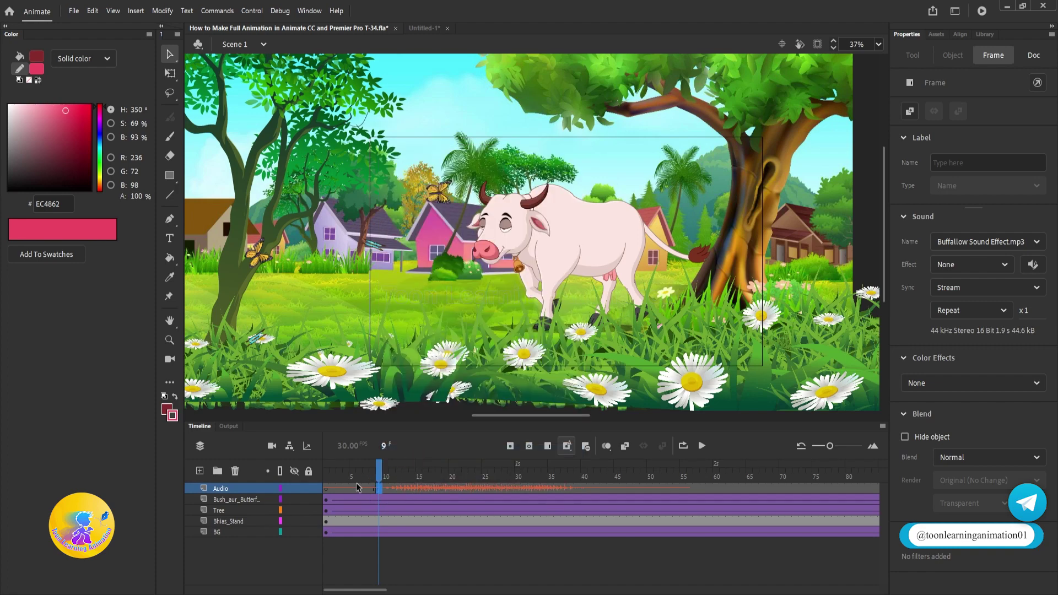
{"action": "left_click", "coordinate": [331, 488]}
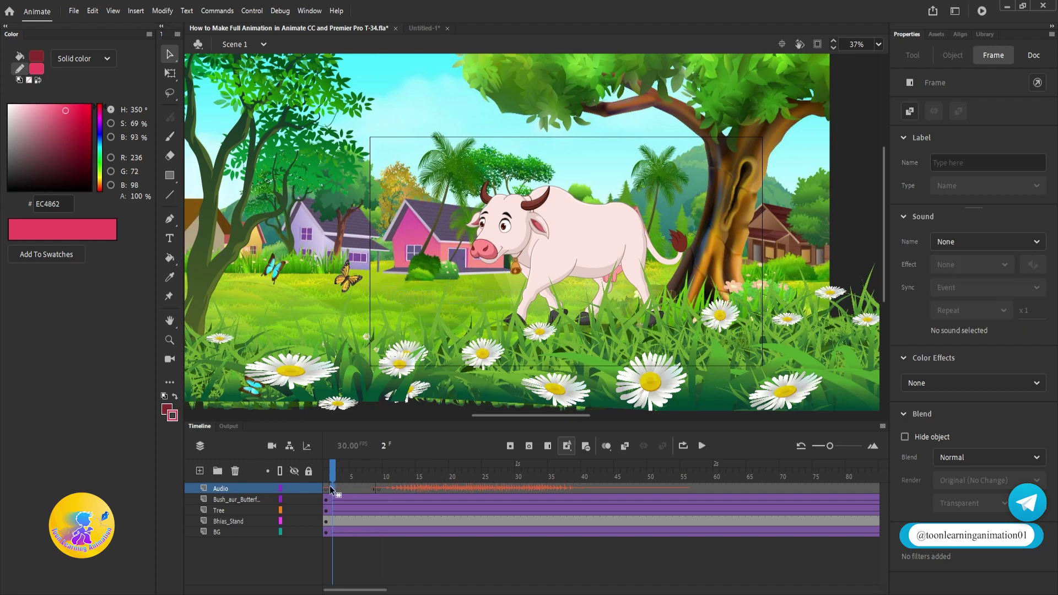
{"action": "left_click", "coordinate": [339, 491]}
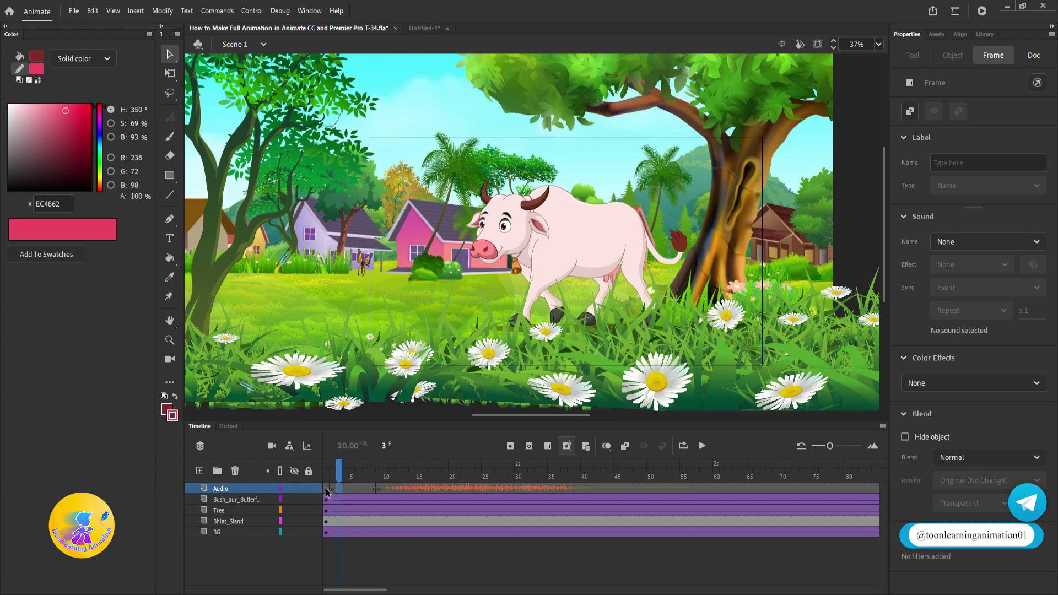
{"action": "left_click", "coordinate": [326, 488]}
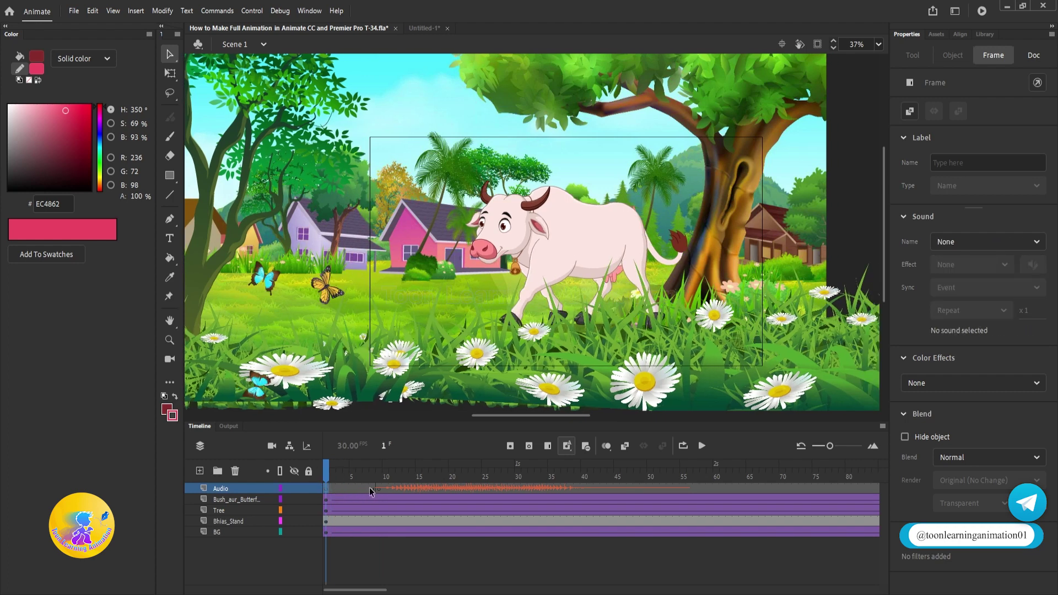
Insert frames in the silent start of the Audio layer so the buffalo sound begins at about frame 75.
{"action": "double_click", "coordinate": [363, 489]}
{"action": "key", "text": "F5"}
{"action": "key", "text": "F5"}
{"action": "key", "text": "F5"}
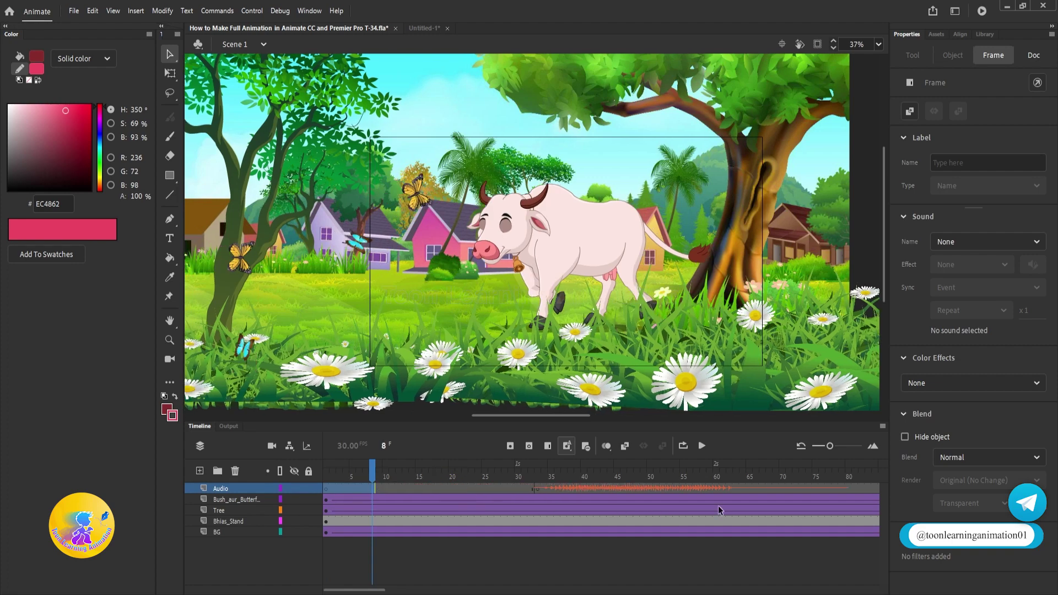
{"action": "left_click_drag", "start_coordinate": [526, 488], "coordinate": [393, 489]}
{"action": "key", "text": "F5"}
{"action": "key", "text": "F5"}
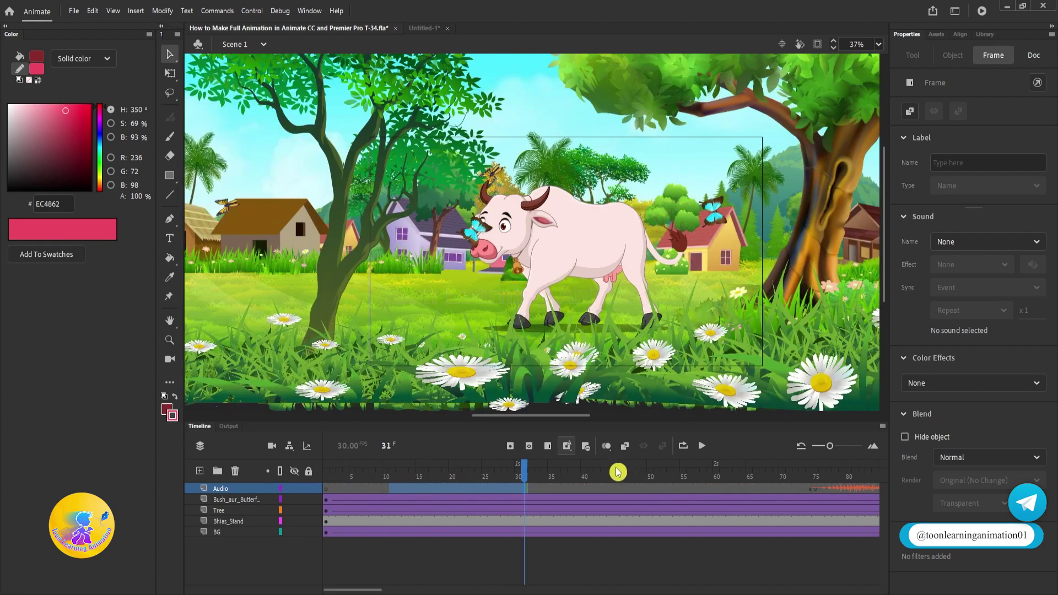
Play the stretch containing the buffalo sound up to about frame 102 and return to frame 1.
{"action": "left_click_drag", "start_coordinate": [618, 473], "coordinate": [879, 476]}
{"action": "left_click", "coordinate": [521, 487]}
{"action": "key", "text": "Return"}
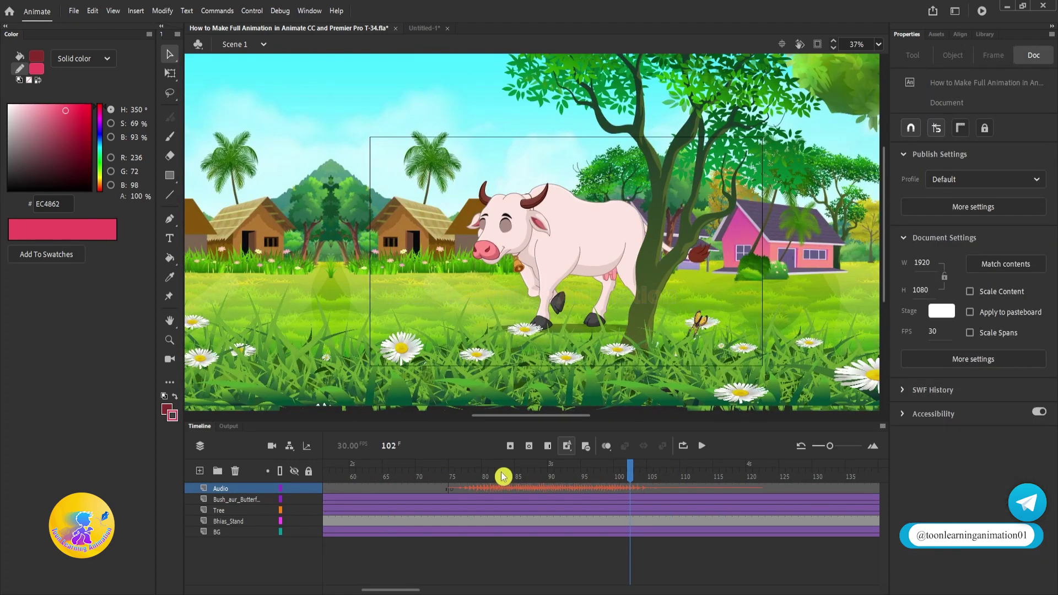
{"action": "key", "text": "shift+comma"}
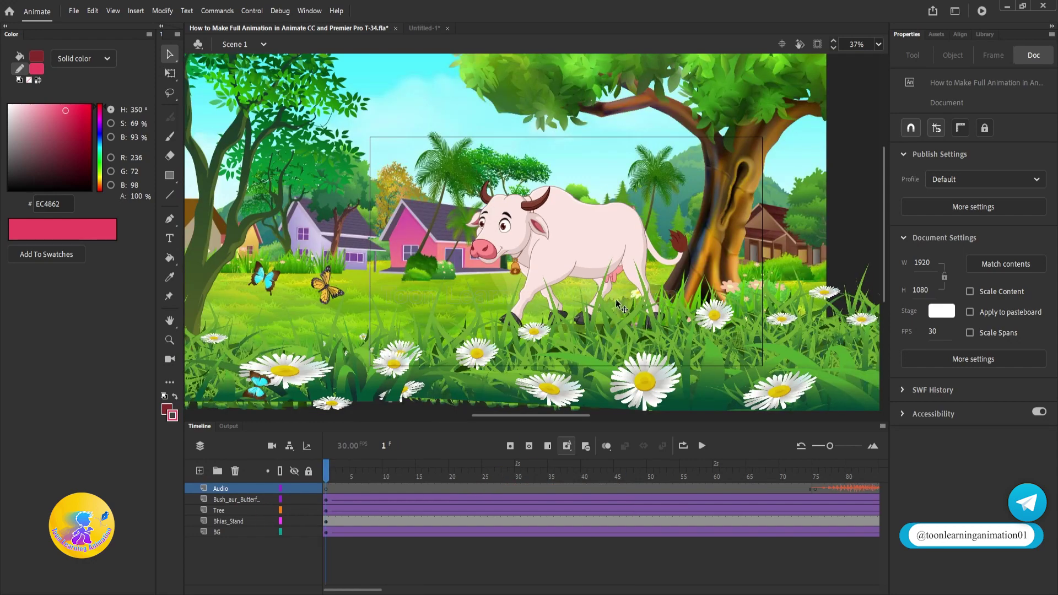
Play the opening frames of the animation and return to frame 1.
{"action": "key", "text": "Return"}
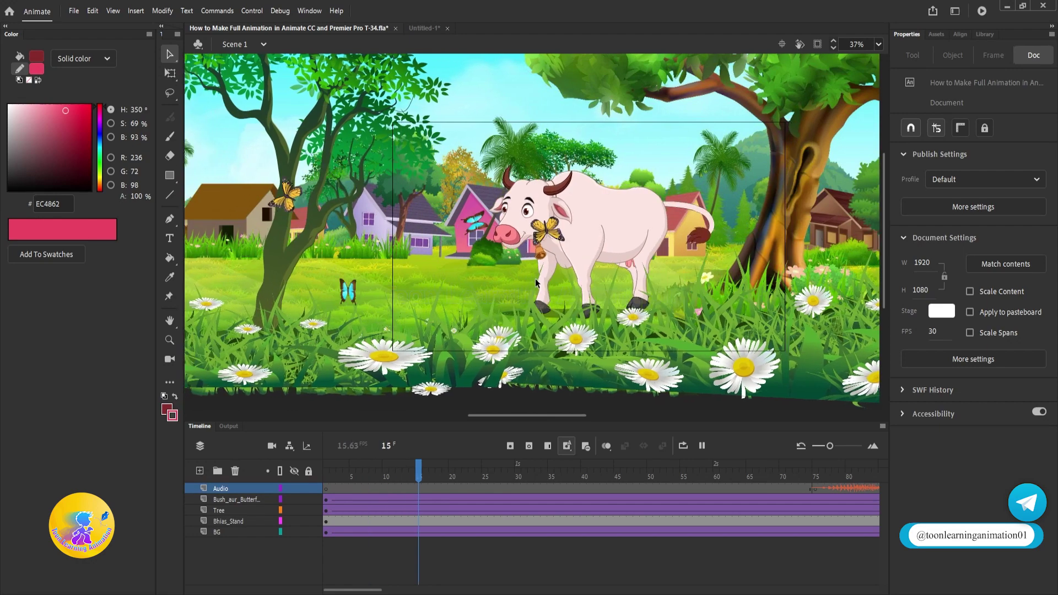
{"action": "key", "text": "Home"}
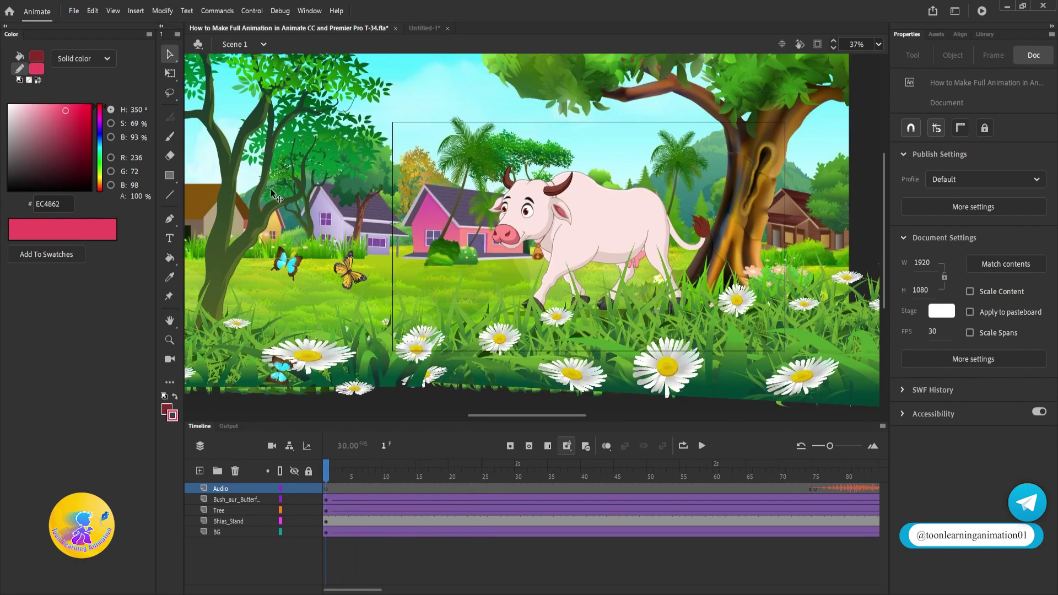
{"action": "left_click_drag", "start_coordinate": [281, 203], "coordinate": [368, 255]}
Lengthen the butterfly-bush, Tree, Bhias_Stand and BG layers by repeatedly inserting frames over the span from frame 104 to the end.
{"action": "left_click_drag", "start_coordinate": [353, 589], "coordinate": [438, 590]}
{"action": "left_click", "coordinate": [404, 499]}
{"action": "left_click_drag", "start_coordinate": [483, 506], "coordinate": [483, 555]}
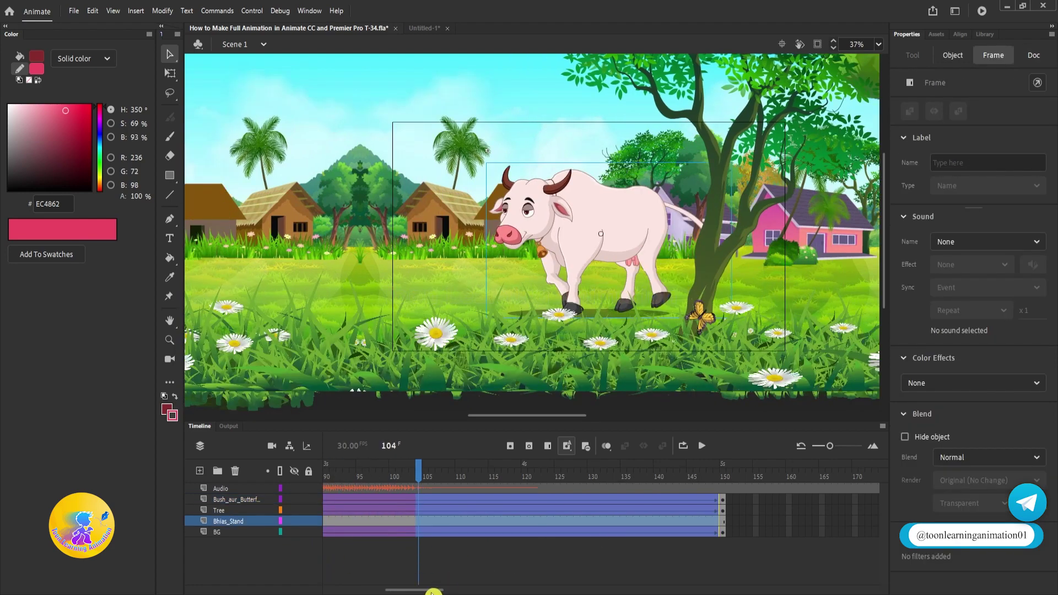
{"action": "key", "text": "F5"}
{"action": "key", "text": "F5"}
{"action": "key", "text": "F5"}
{"action": "left_click_drag", "start_coordinate": [416, 590], "coordinate": [471, 590]}
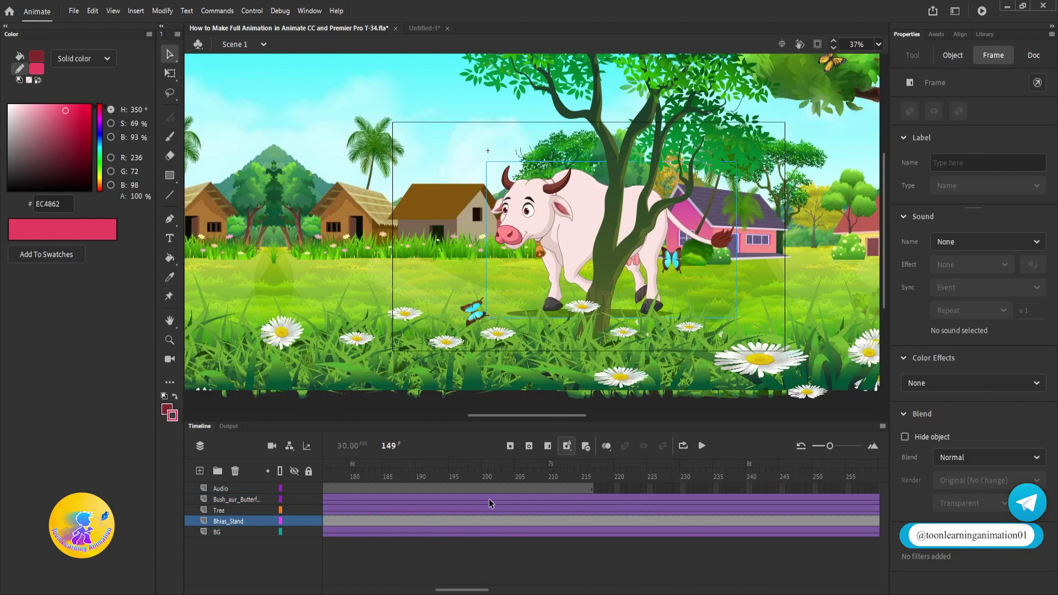
Remove the surplus frames at the end of all layers, including Audio, so the timeline ends at frame 201.
{"action": "left_click_drag", "start_coordinate": [488, 498], "coordinate": [665, 548]}
{"action": "key", "text": "shift+F5"}
{"action": "left_click", "coordinate": [633, 553]}
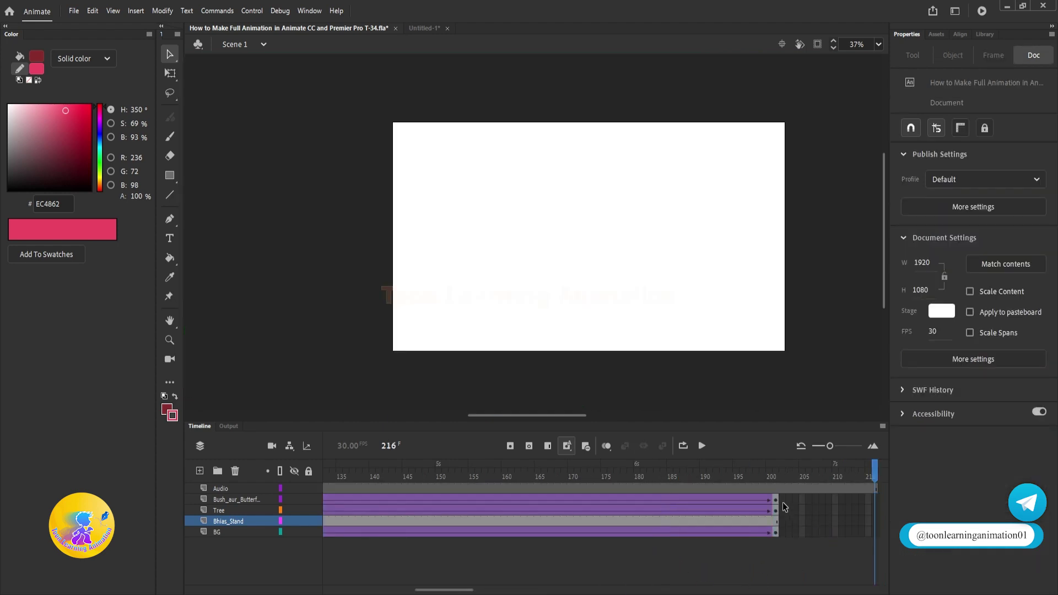
{"action": "left_click_drag", "start_coordinate": [780, 490], "coordinate": [1019, 501]}
{"action": "key", "text": "shift+F5"}
{"action": "left_click", "coordinate": [569, 565]}
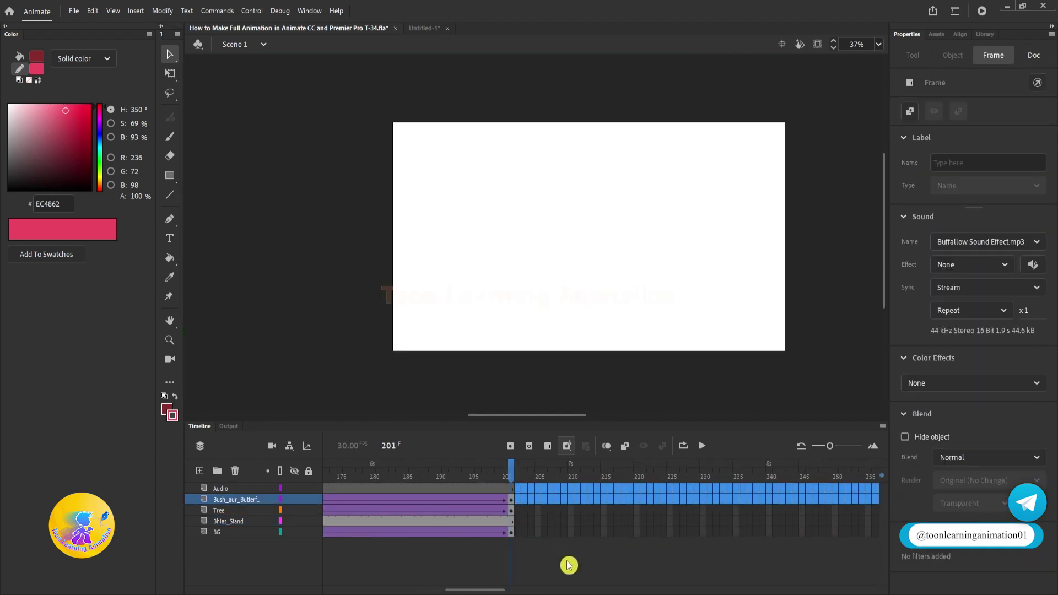
{"action": "left_click_drag", "start_coordinate": [488, 593], "coordinate": [462, 591]}
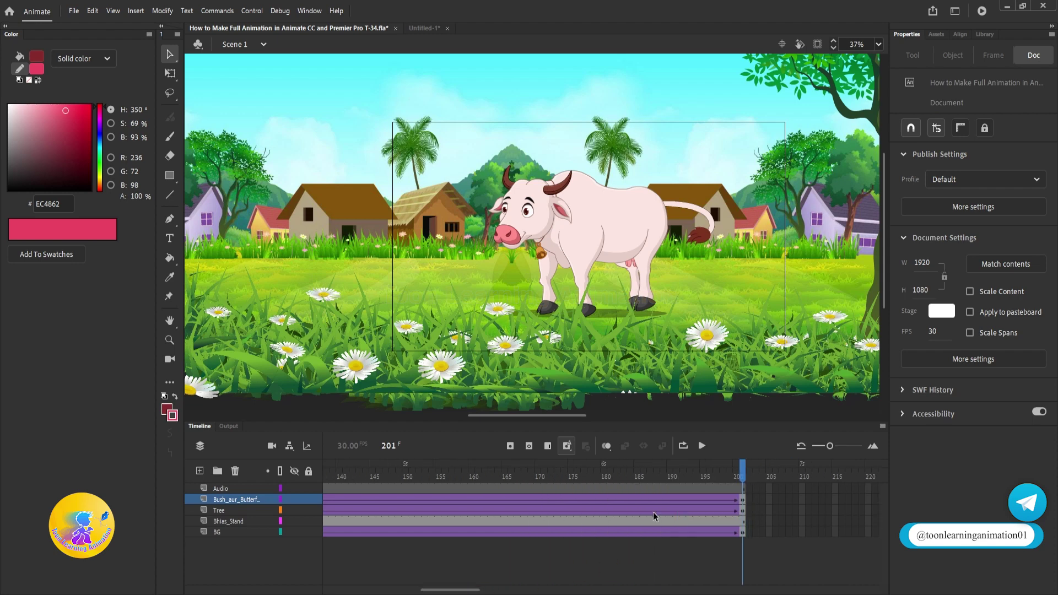
At frame 201, move the Bush aur Butterfly instance left to X -3337.55 and the Tree instance left to X 803.05.
{"action": "left_click_drag", "start_coordinate": [417, 333], "coordinate": [356, 341]}
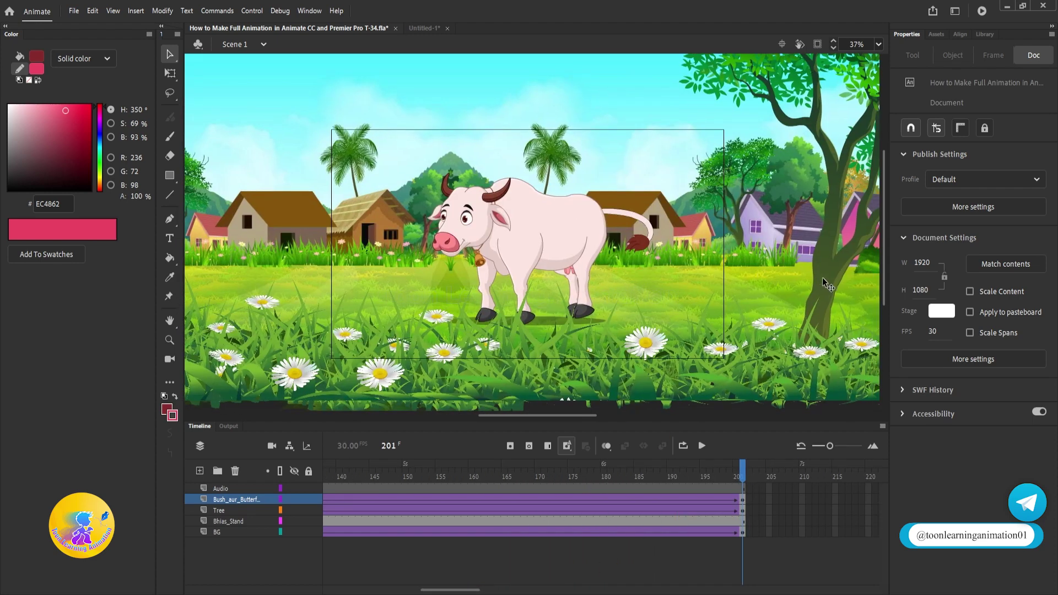
{"action": "left_click_drag", "start_coordinate": [826, 284], "coordinate": [704, 284]}
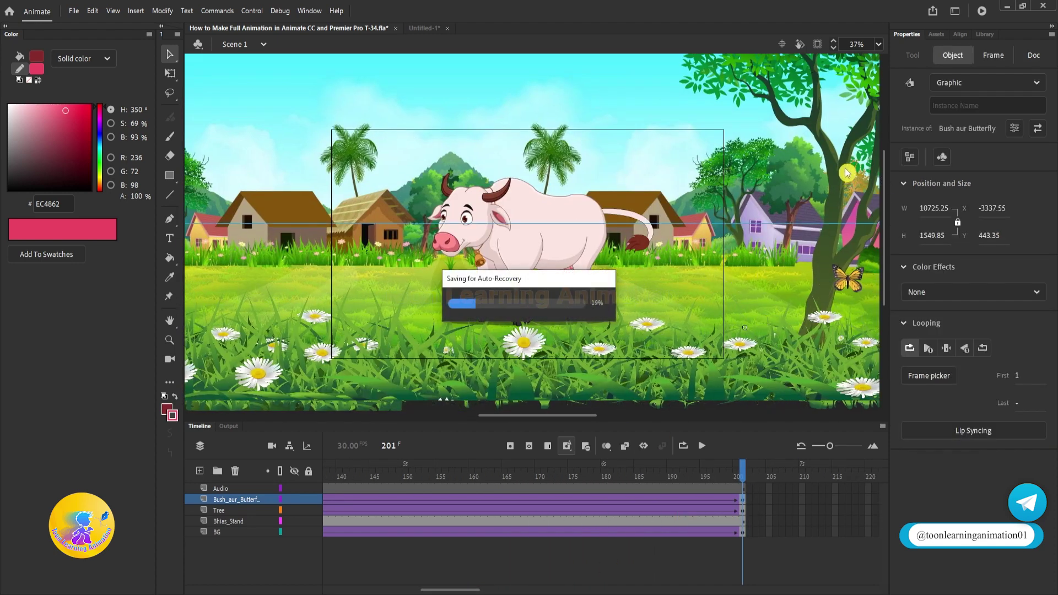
{"action": "left_click_drag", "start_coordinate": [846, 176], "coordinate": [693, 182]}
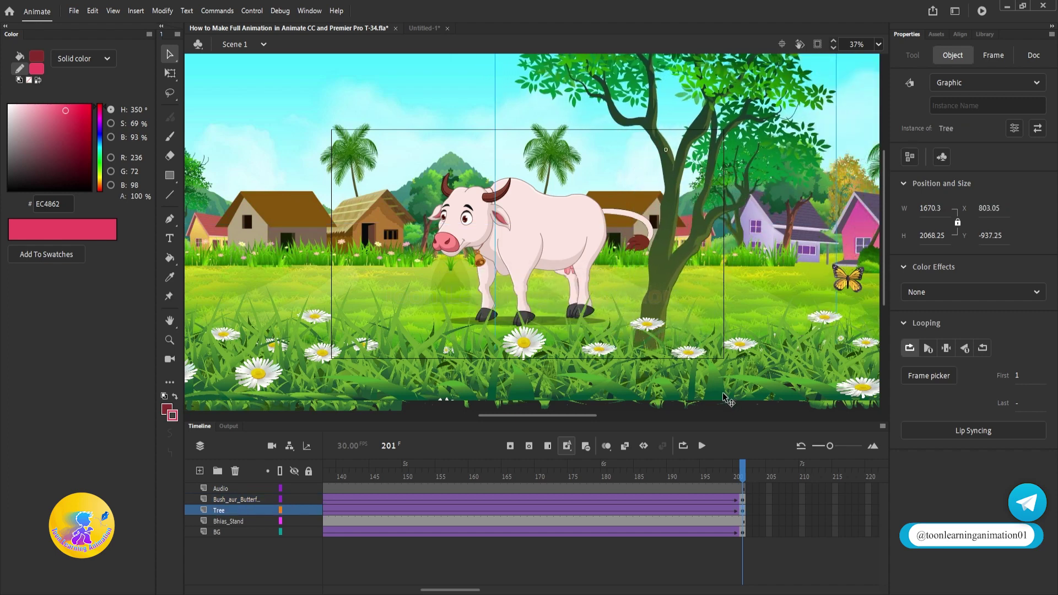
{"action": "left_click", "coordinate": [749, 496]}
Play the animation from frame 1 and pause at about frame 31 to check the tree and grass movement.
{"action": "key", "text": "Home"}
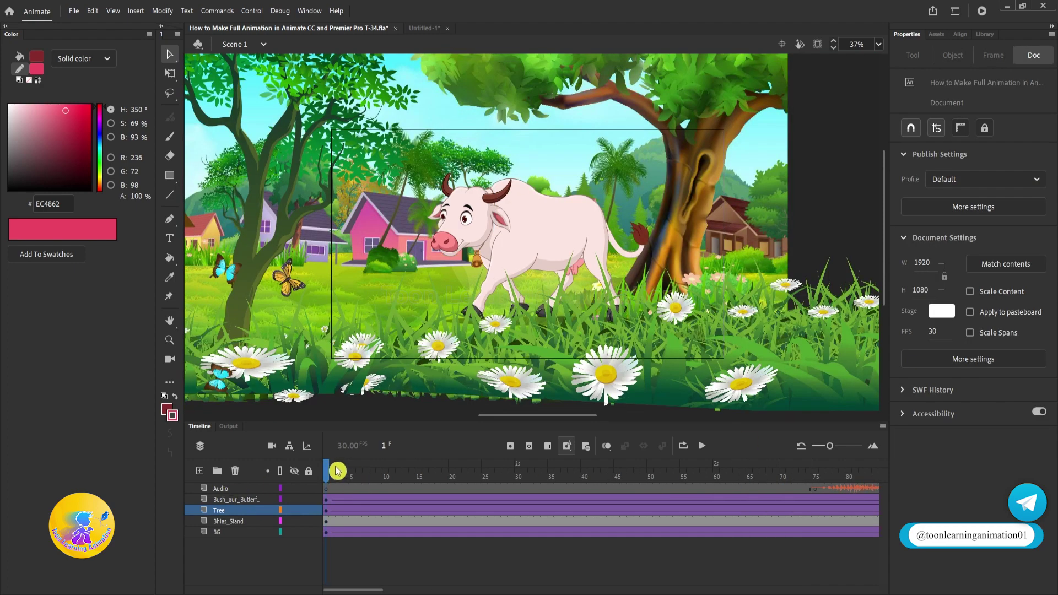
{"action": "key", "text": "Return"}
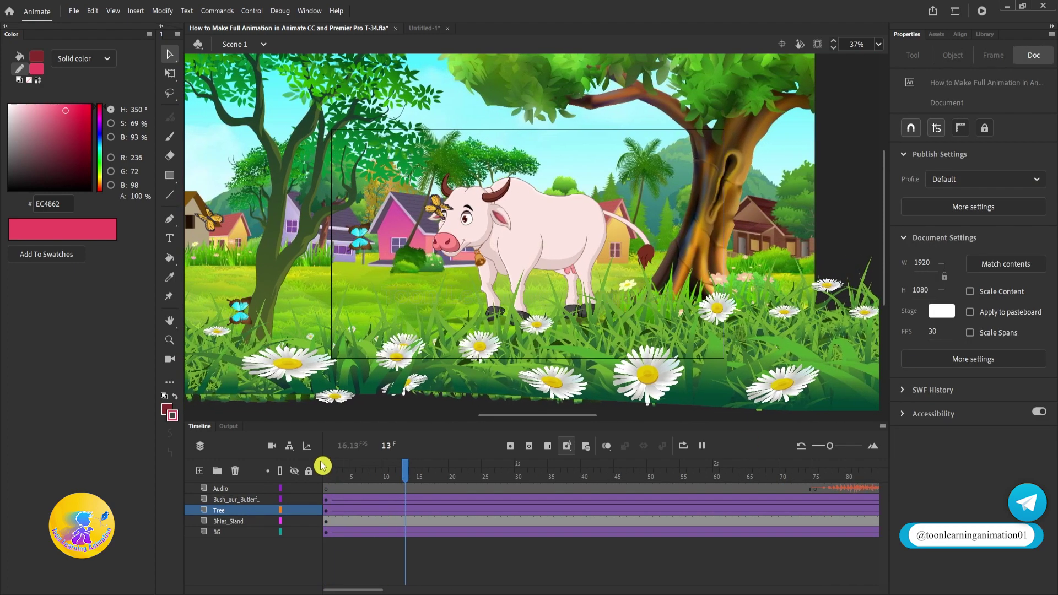
{"action": "key", "text": "Return"}
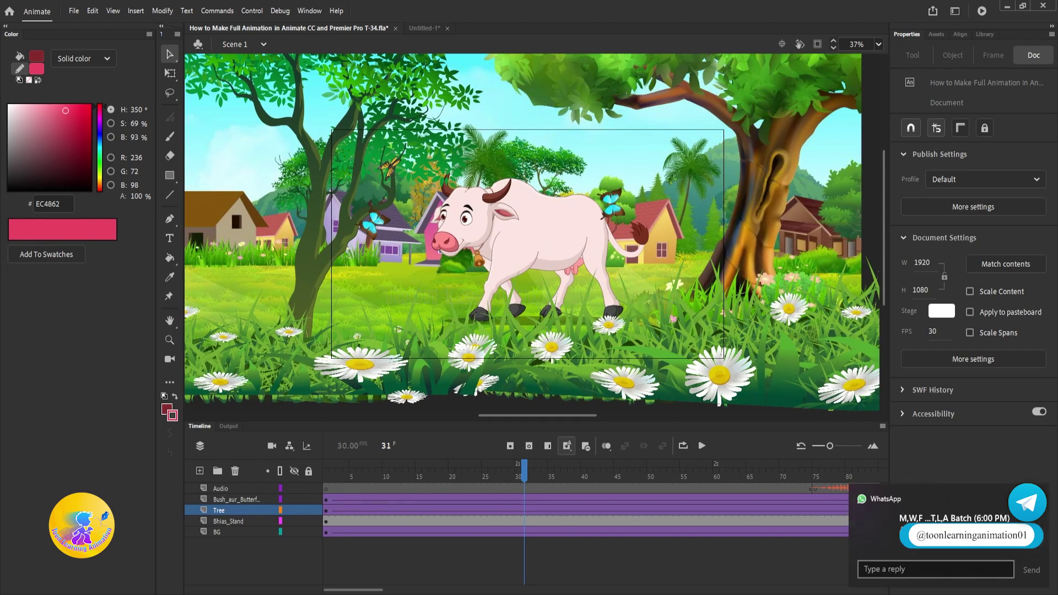
At frame 201, undo the stray shift of the grass and move the Tree instance right to X 1498.85.
{"action": "left_click_drag", "start_coordinate": [355, 588], "coordinate": [488, 589]}
{"action": "left_click", "coordinate": [410, 488]}
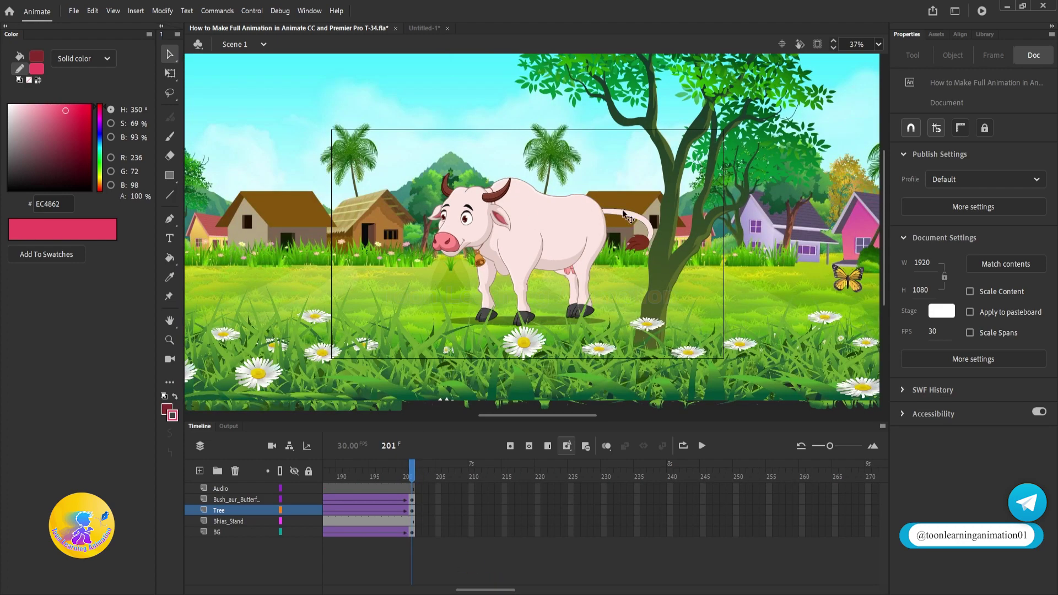
{"action": "left_click_drag", "start_coordinate": [657, 269], "coordinate": [675, 292]}
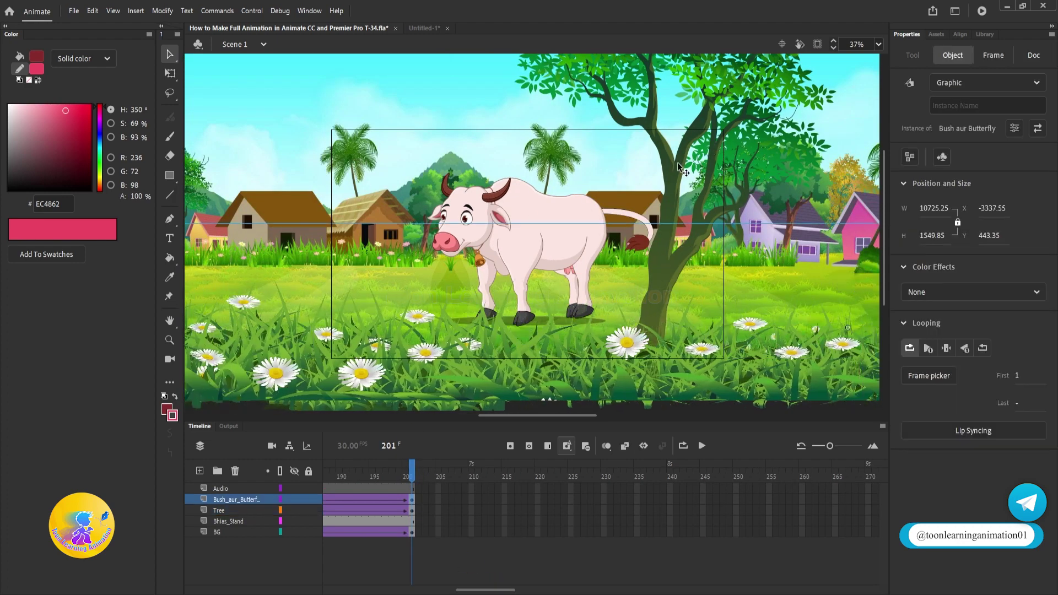
{"action": "key", "text": "ctrl+z"}
{"action": "left_click_drag", "start_coordinate": [677, 167], "coordinate": [820, 168]}
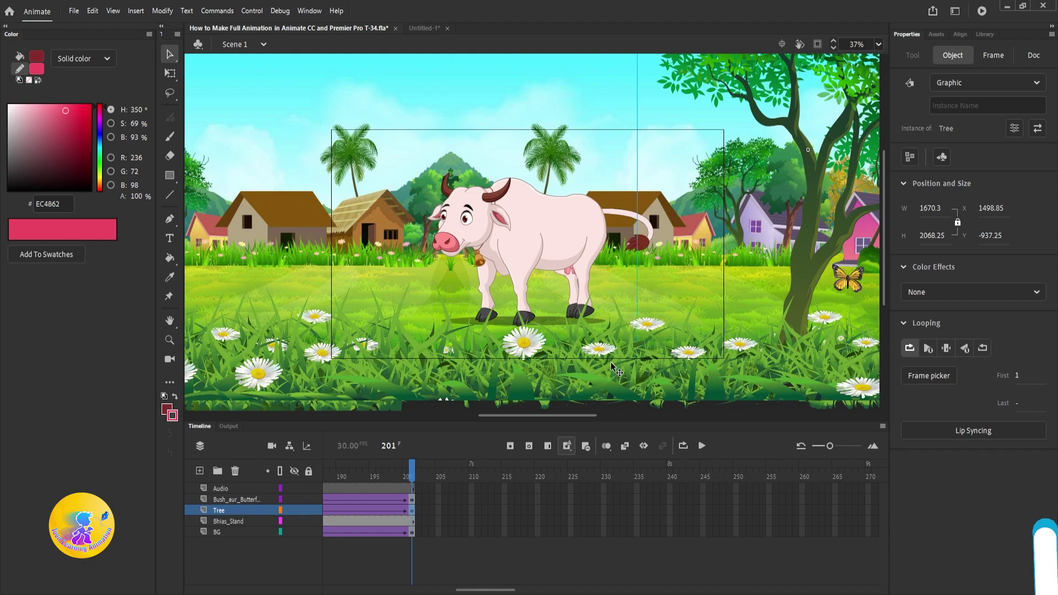
Play the animation from the start to check the tree's new end position.
{"action": "key", "text": "Return"}
{"action": "key", "text": "Return"}
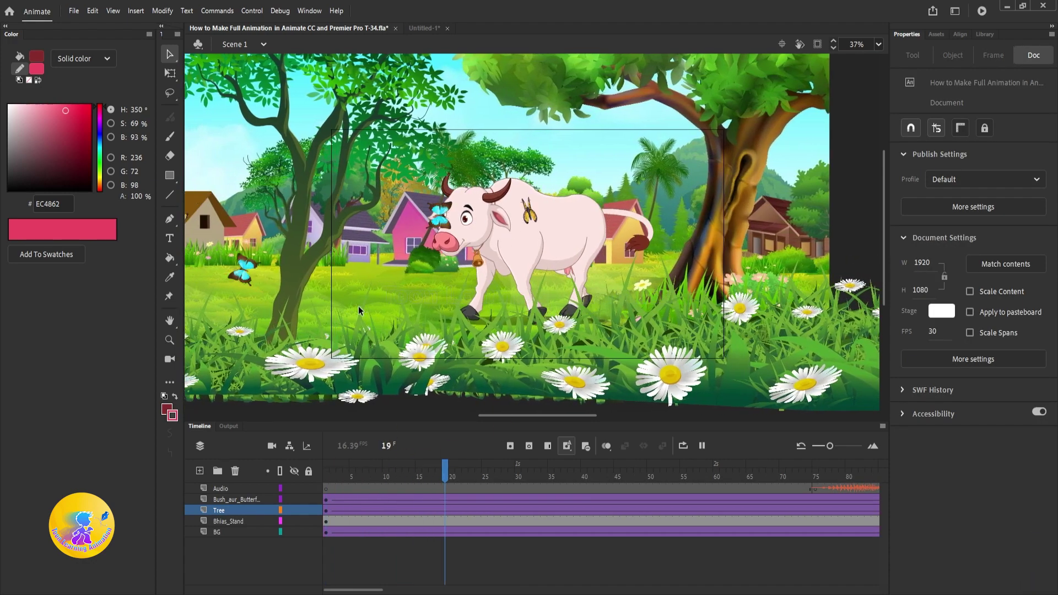
{"action": "key", "text": "Return"}
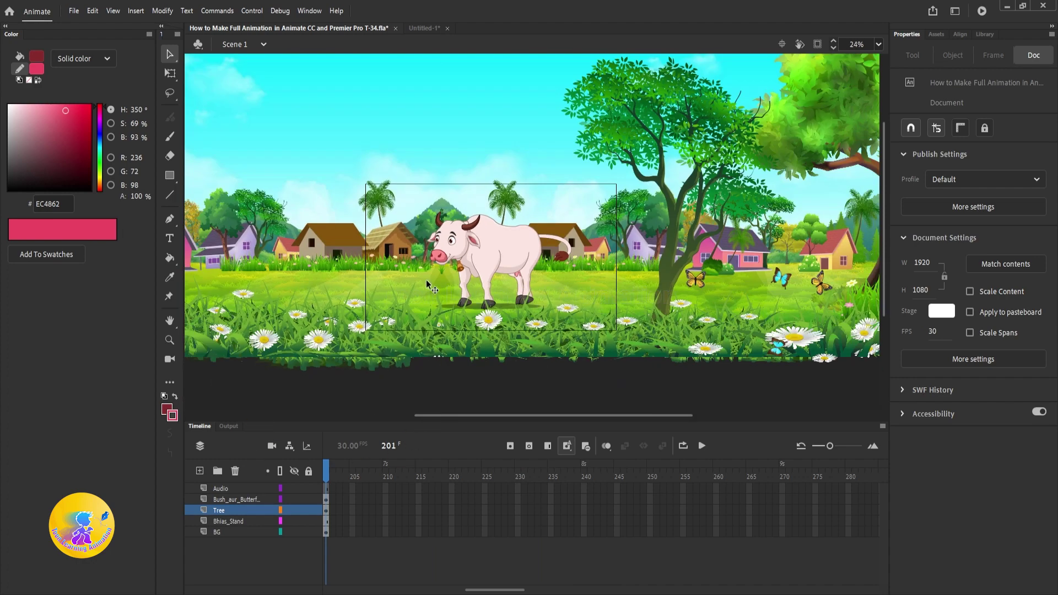
At frame 201, shift the tree and grass together right to X -2532.05, and move the BG instance right to X 854.95.
{"action": "left_click_drag", "start_coordinate": [648, 322], "coordinate": [497, 353]}
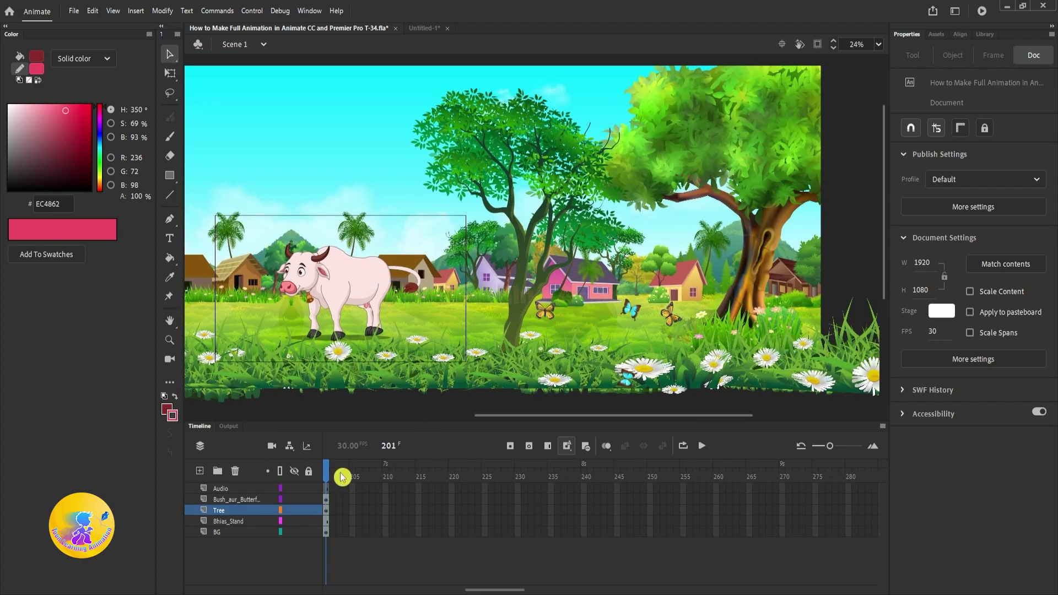
{"action": "left_click_drag", "start_coordinate": [341, 474], "coordinate": [496, 479]}
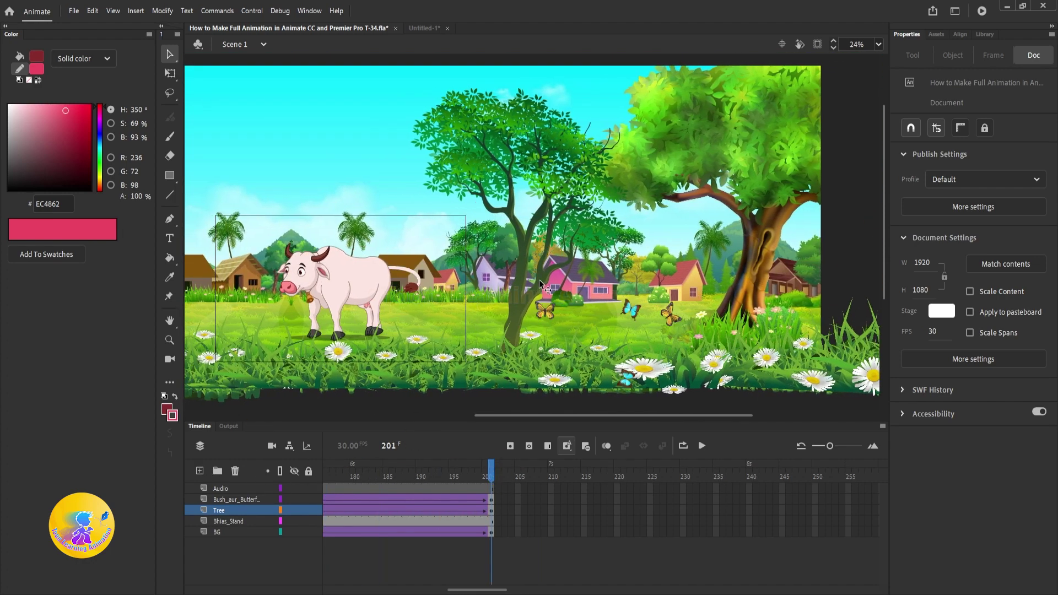
{"action": "left_click", "coordinate": [537, 366]}
{"action": "left_click_drag", "start_coordinate": [565, 190], "coordinate": [736, 181]}
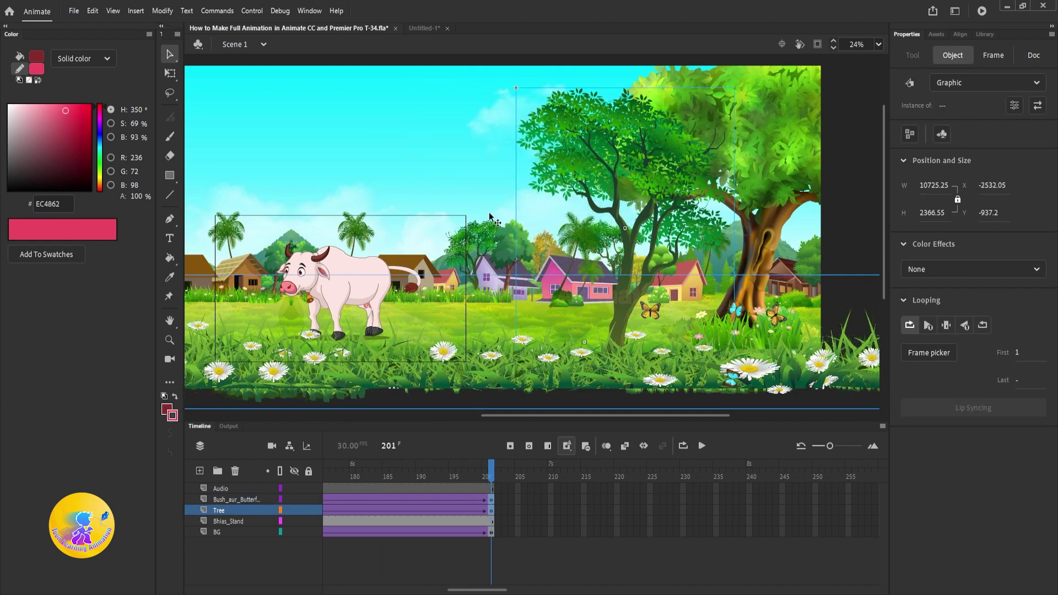
{"action": "left_click", "coordinate": [503, 177]}
{"action": "left_click_drag", "start_coordinate": [503, 176], "coordinate": [525, 176]}
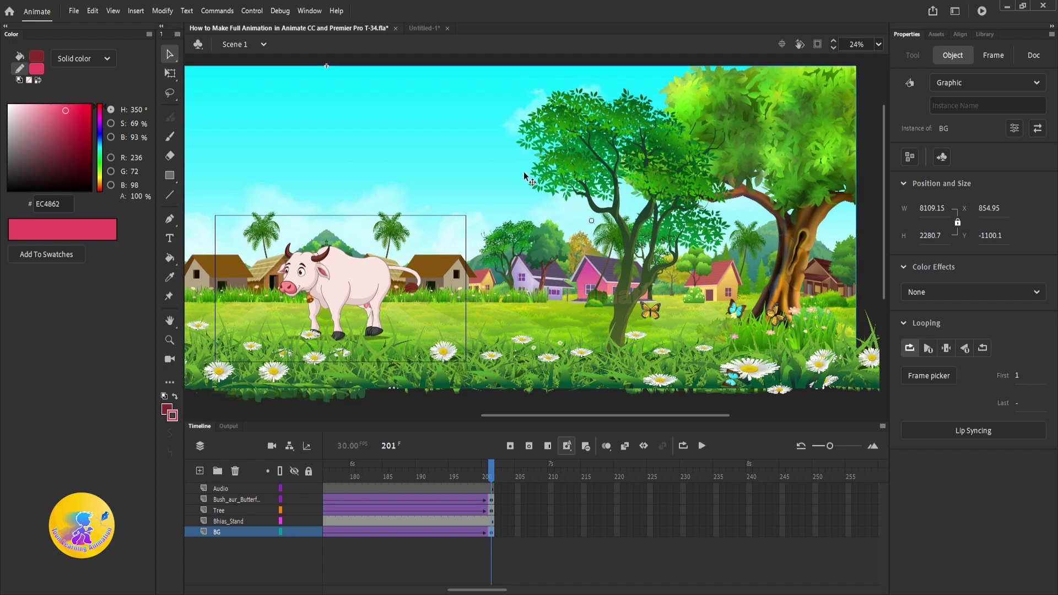
{"action": "key", "text": "Escape"}
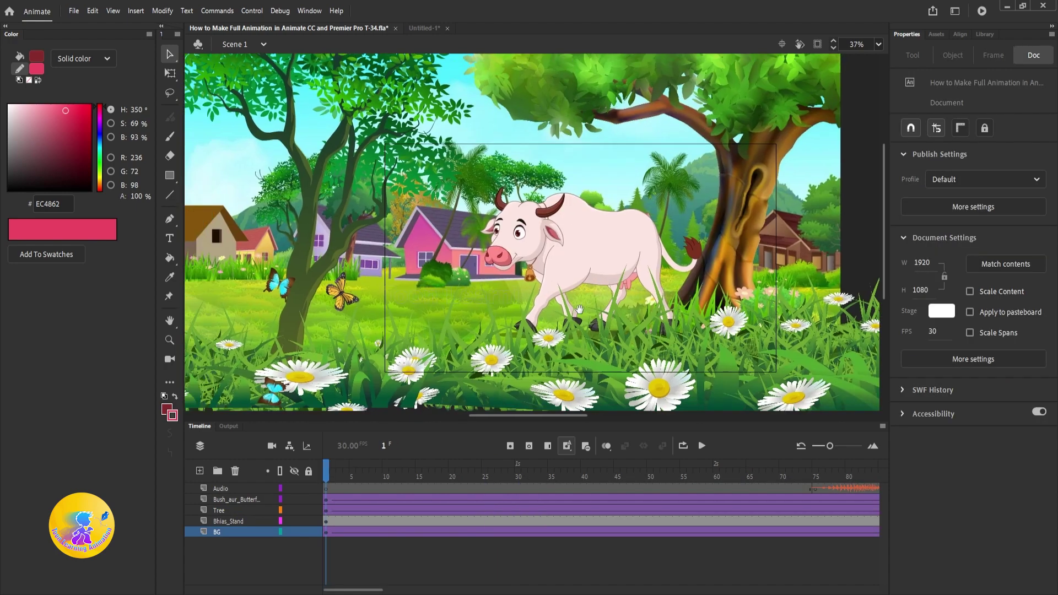
Play the animation through and move the Bush aur Butterfly instance to X -2229.5 at frame 201.
{"action": "key", "text": "Return"}
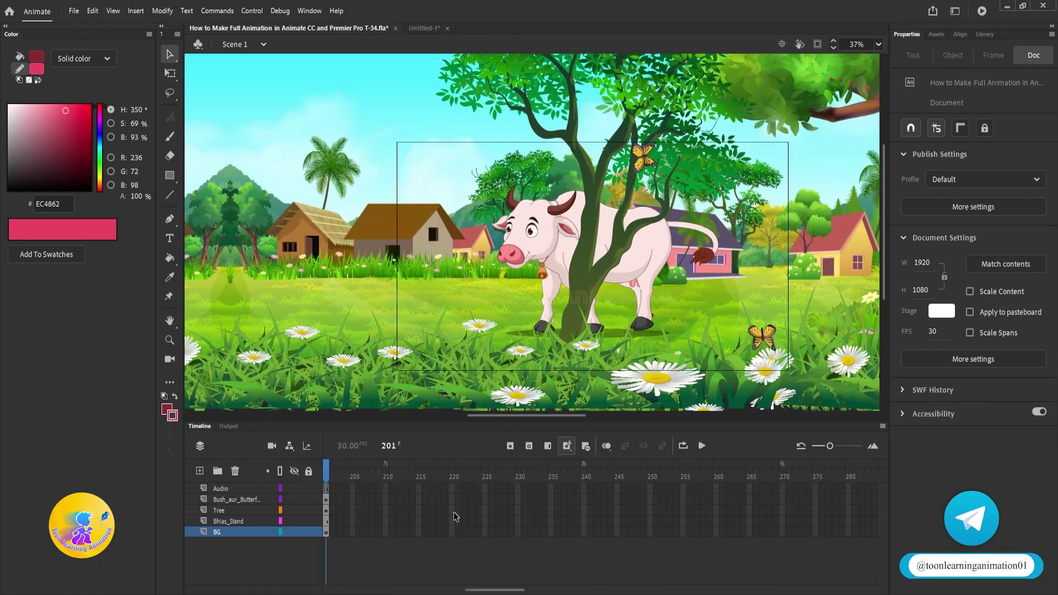
{"action": "left_click", "coordinate": [435, 386]}
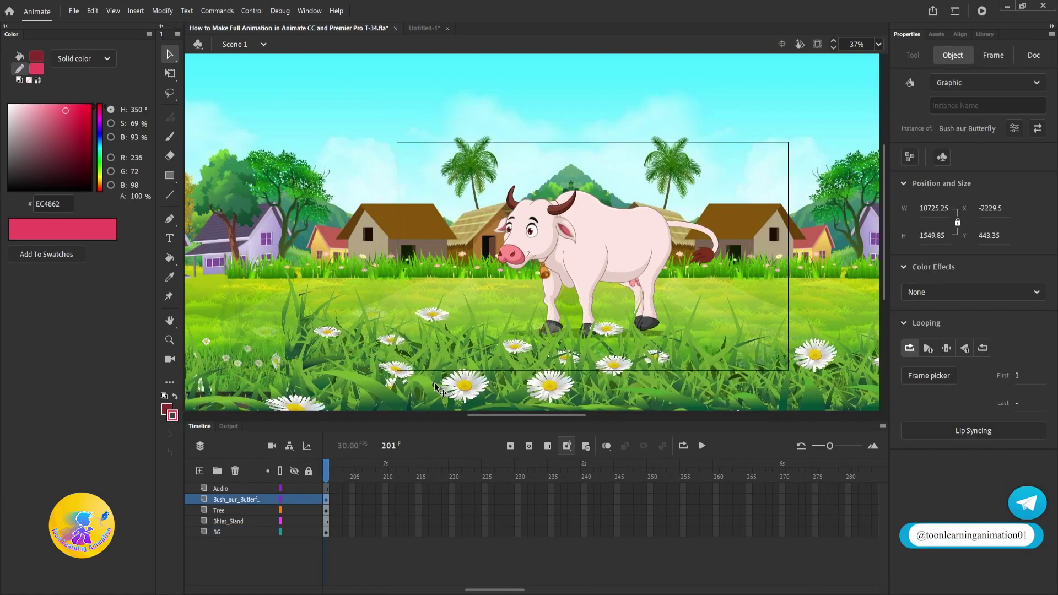
Replay the animation, pause at frame 100 and examine the cow at a closer view.
{"action": "key", "text": "Return"}
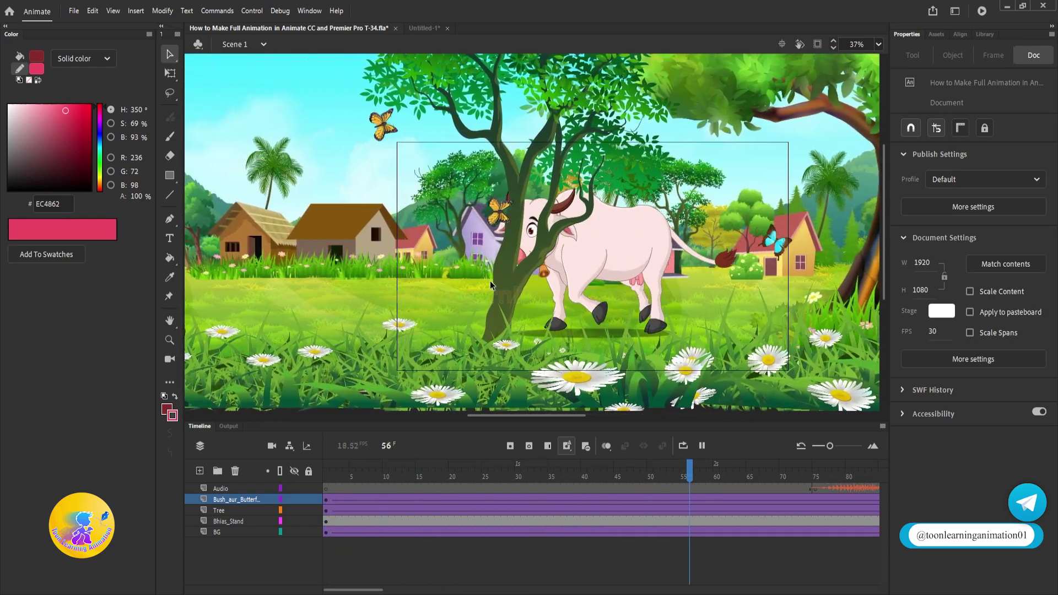
{"action": "key", "text": "Return"}
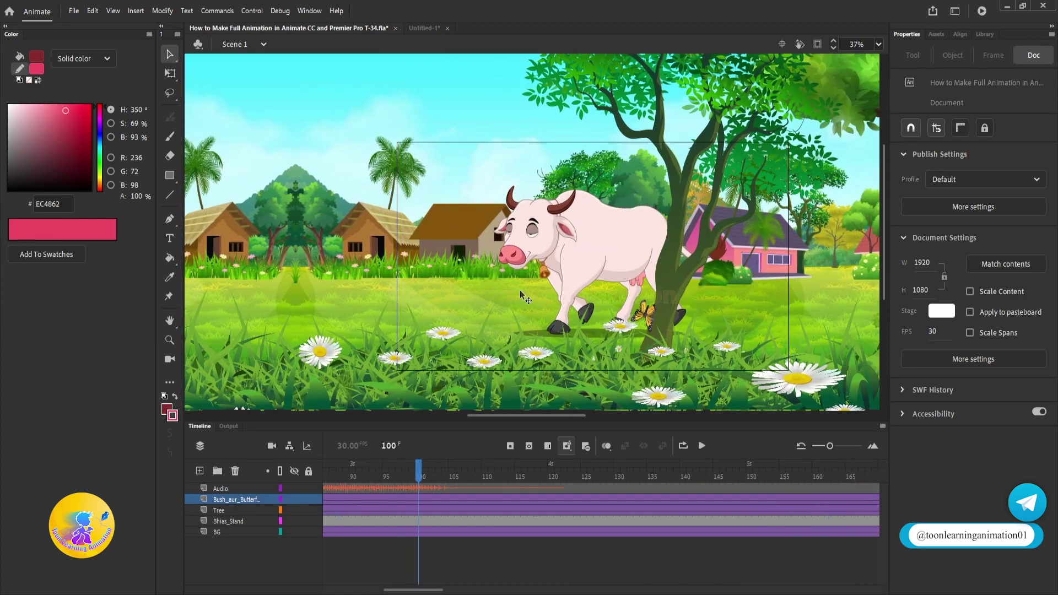
{"action": "scroll", "coordinate": [595, 259], "scroll_direction": "up", "scroll_amount": 5}
{"action": "scroll", "coordinate": [593, 258], "scroll_direction": "down", "scroll_amount": 3}
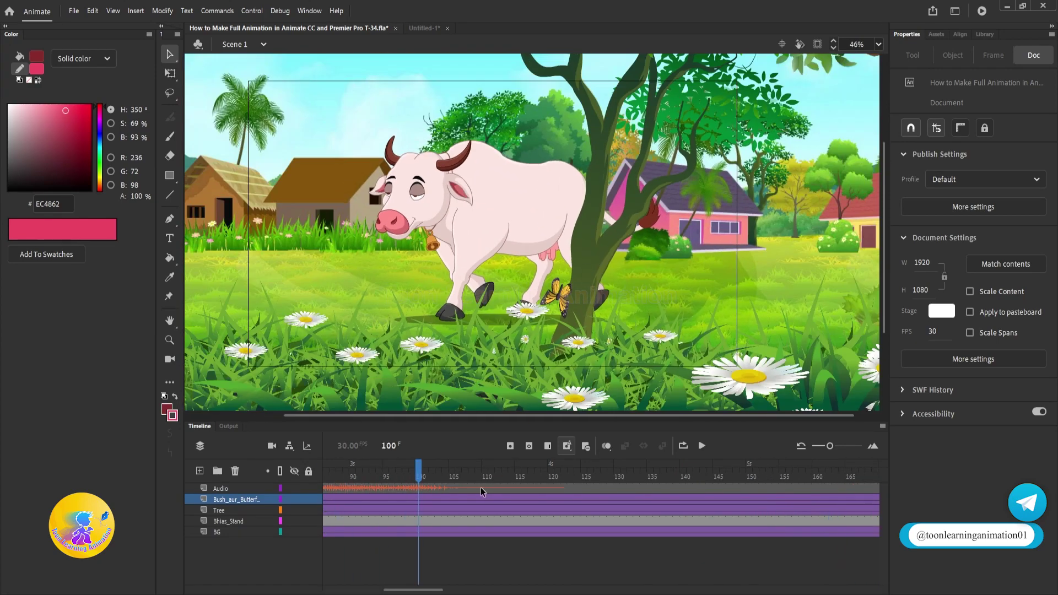
Replay the start of the buffalo sound and place the playhead at frame 74, just before it begins.
{"action": "mouse_move", "coordinate": [421, 477]}
{"action": "left_mouse_down"}
{"action": "mouse_move", "coordinate": [218, 472]}
{"action": "mouse_move", "coordinate": [427, 479]}
{"action": "left_mouse_up"}
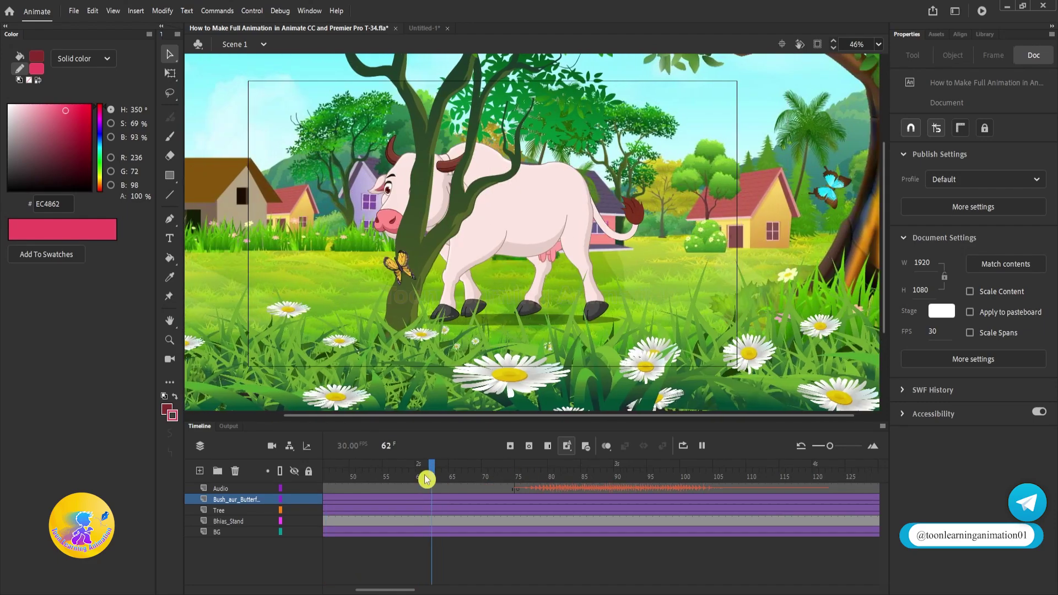
{"action": "key", "text": "Return"}
{"action": "left_click_drag", "start_coordinate": [530, 473], "coordinate": [488, 475]}
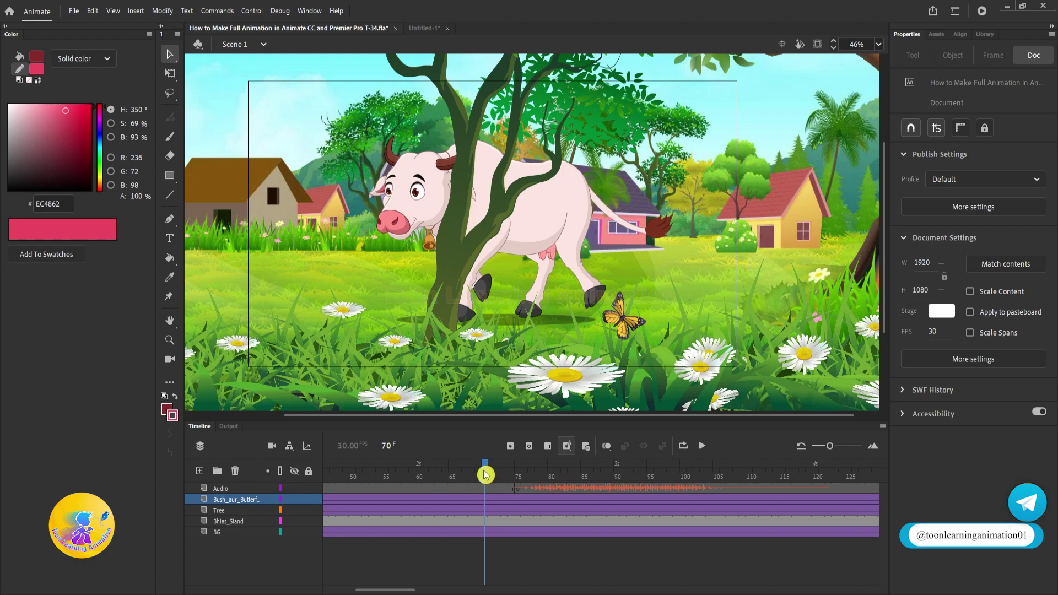
{"action": "left_click_drag", "start_coordinate": [485, 475], "coordinate": [512, 472]}
{"action": "left_click", "coordinate": [525, 473]}
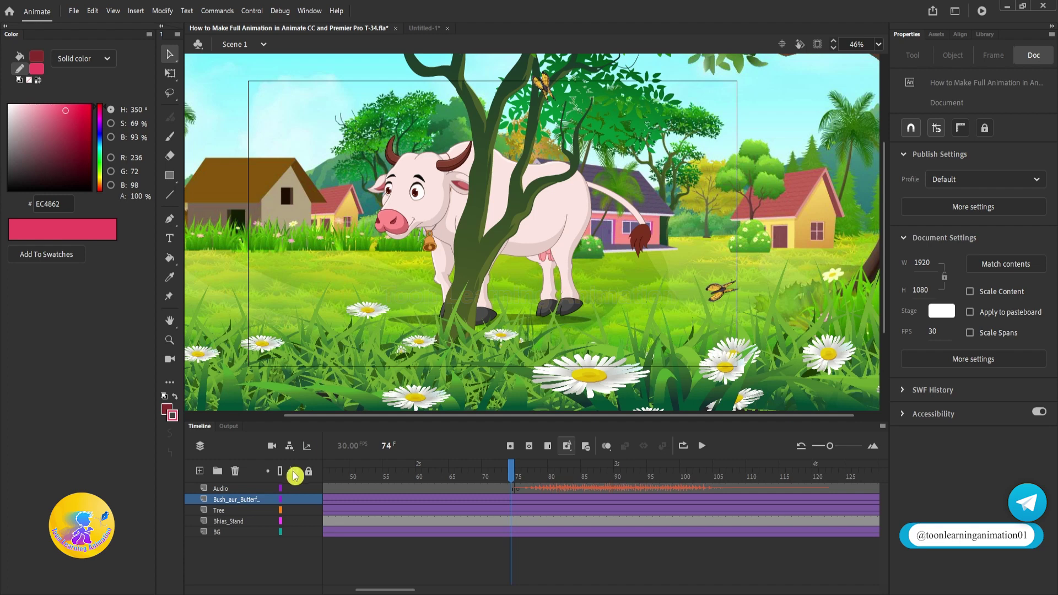
Lock every layer except Bhias_Stand and insert a keyframe for the cow at frame 74.
{"action": "left_click_drag", "start_coordinate": [308, 510], "coordinate": [310, 489]}
{"action": "left_click", "coordinate": [309, 532]}
{"action": "left_click", "coordinate": [439, 190]}
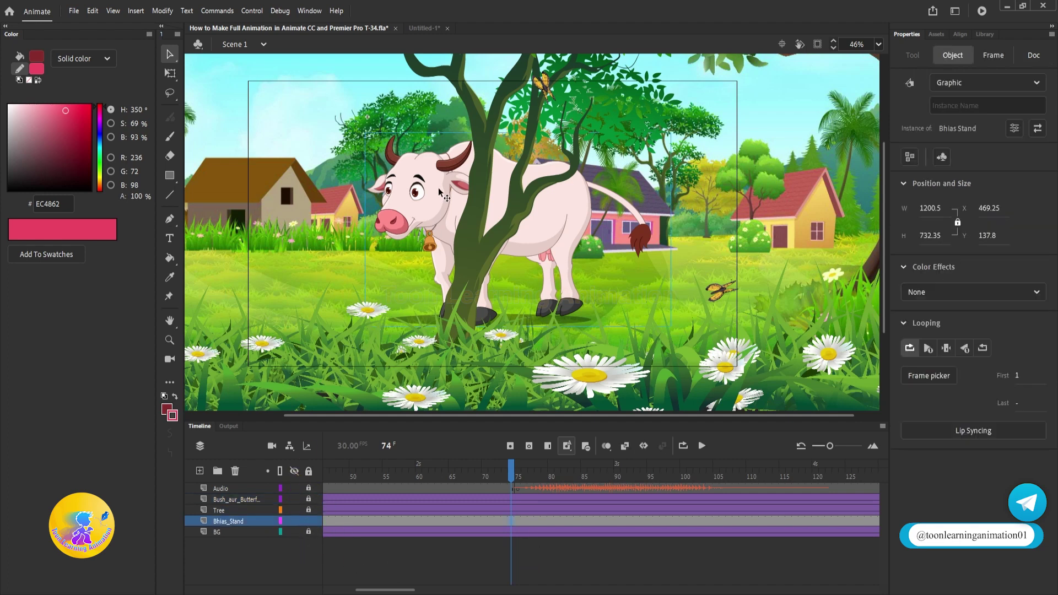
{"action": "left_click", "coordinate": [510, 521]}
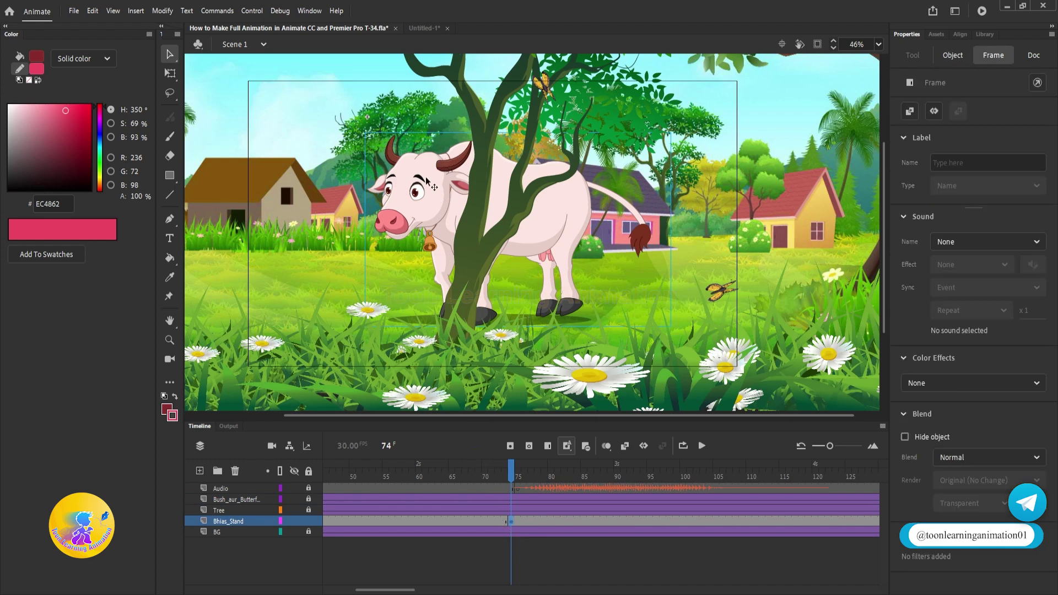
Find where the buffalo sound ends and insert a keyframe for the cow at frame 107 of Bhias_Stand.
{"action": "left_click", "coordinate": [716, 473]}
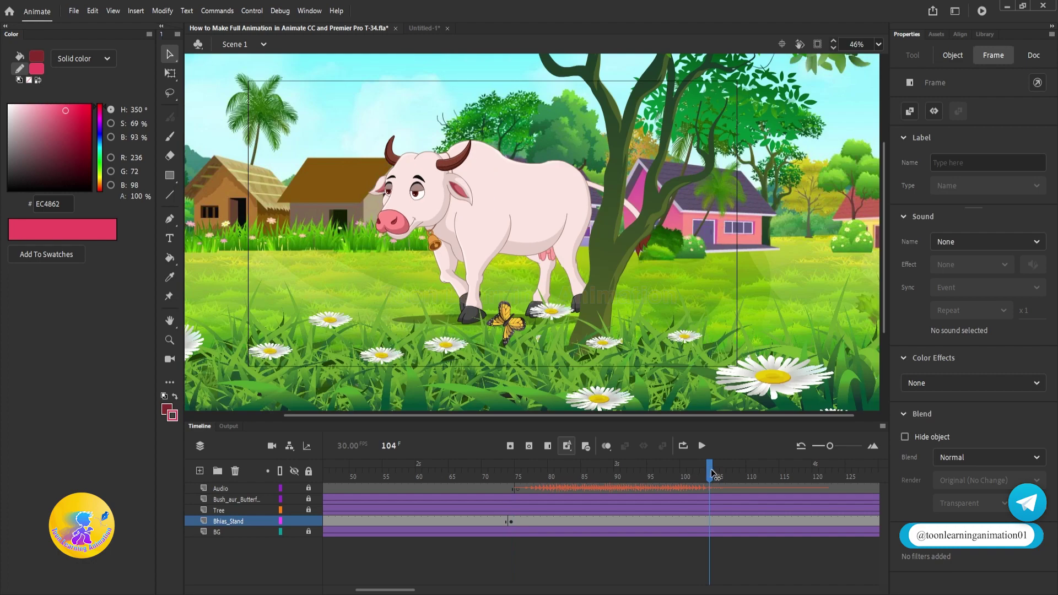
{"action": "left_click", "coordinate": [614, 381]}
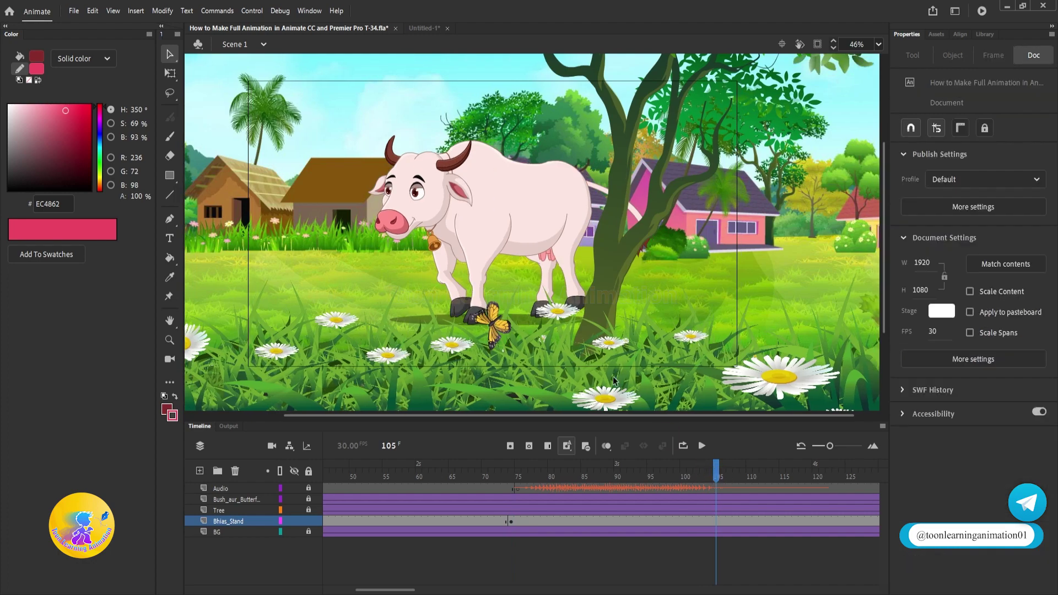
{"action": "mouse_move", "coordinate": [718, 472]}
{"action": "left_mouse_down"}
{"action": "mouse_move", "coordinate": [701, 474]}
{"action": "mouse_move", "coordinate": [719, 477]}
{"action": "left_mouse_up"}
{"action": "left_click", "coordinate": [726, 521]}
{"action": "key", "text": "F6"}
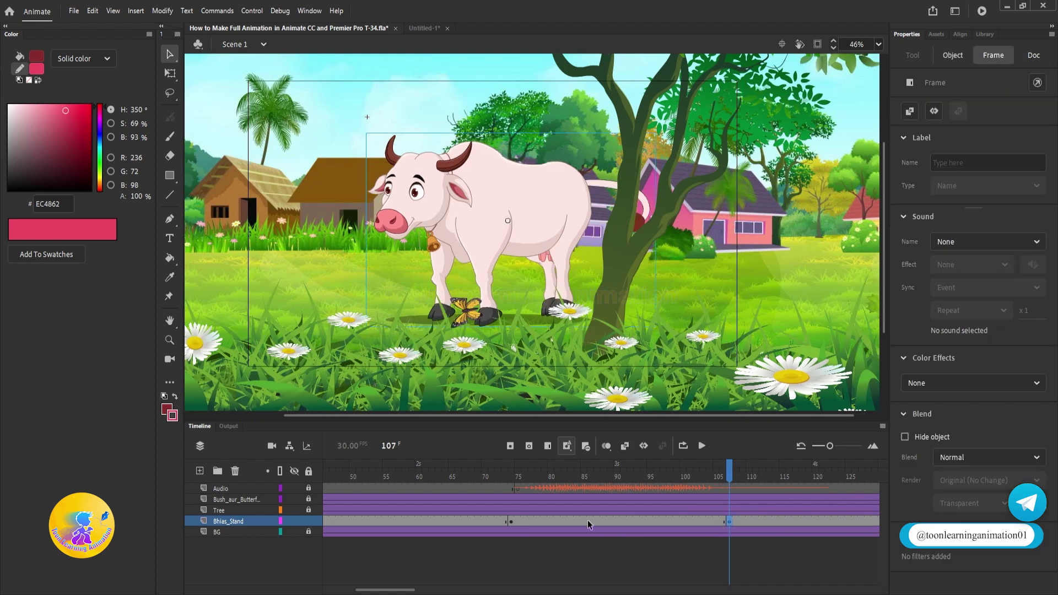
Return to frame 74 and cut the cow instance out of the Bhias_Stand keyframe there.
{"action": "left_click_drag", "start_coordinate": [518, 479], "coordinate": [513, 478]}
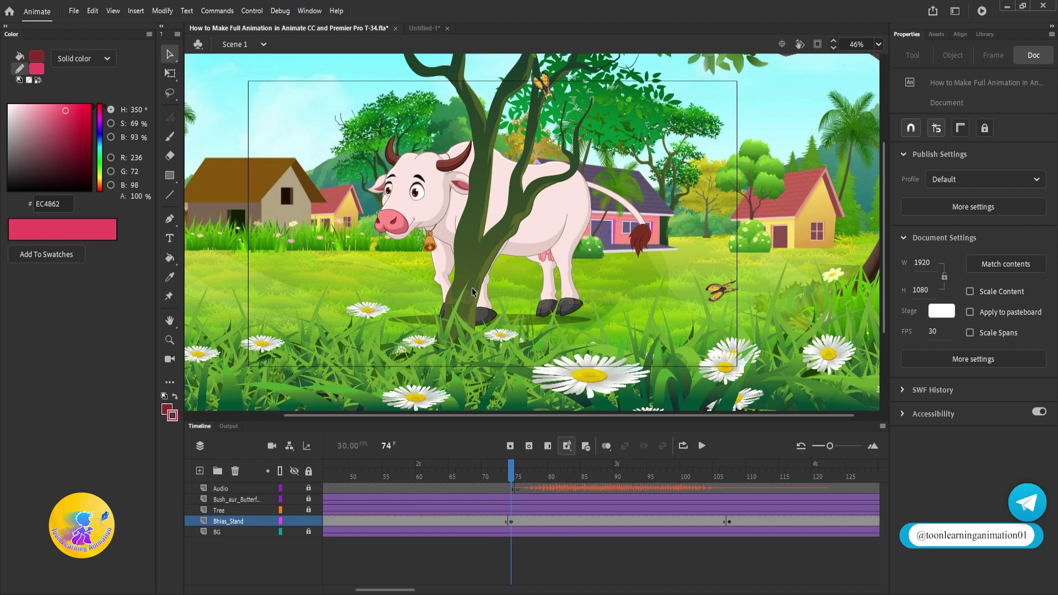
{"action": "left_click", "coordinate": [512, 524]}
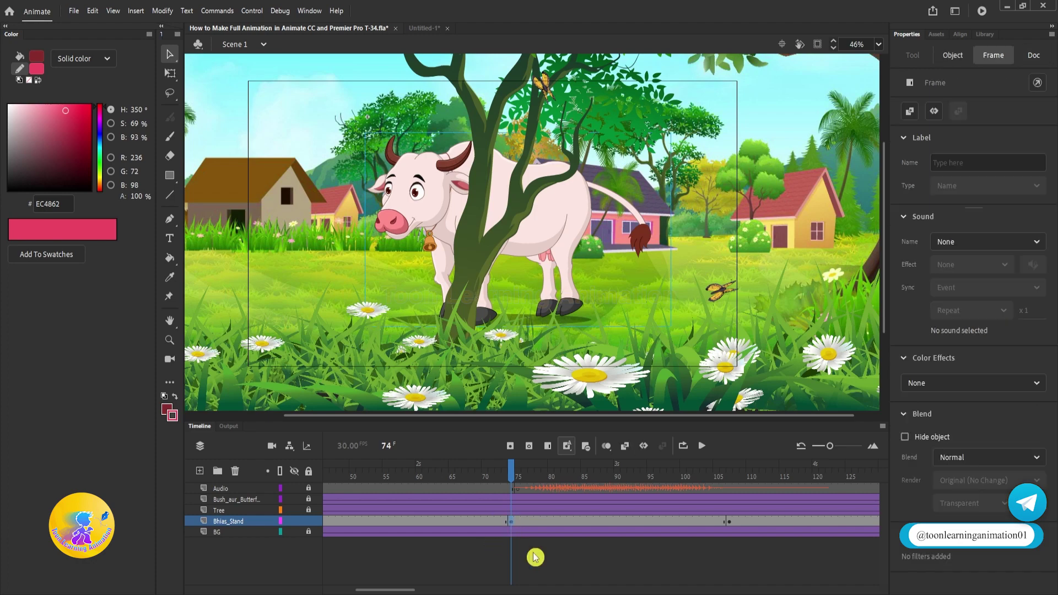
{"action": "left_click", "coordinate": [730, 523]}
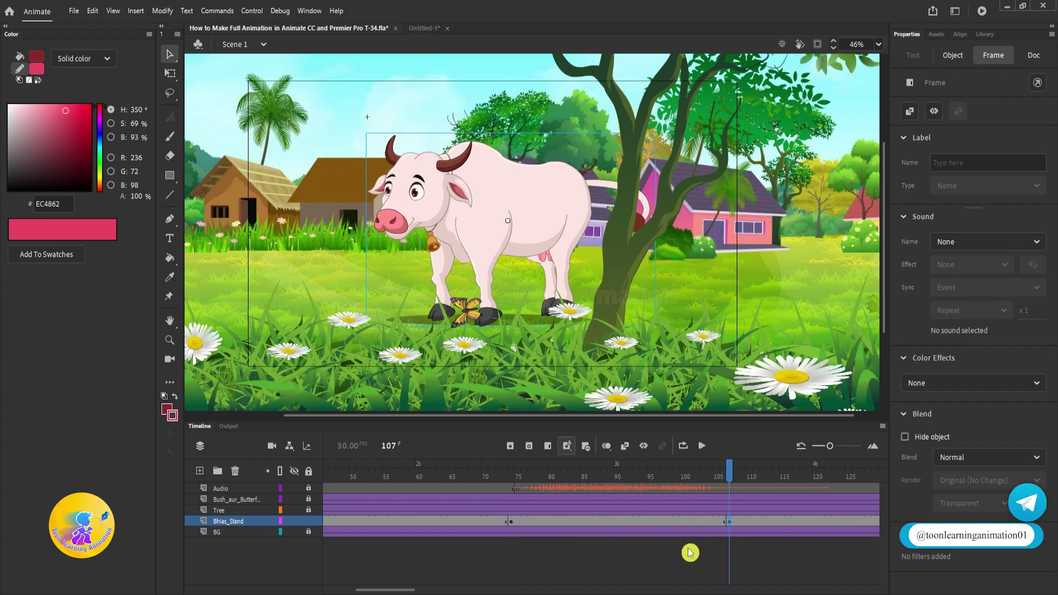
{"action": "left_click", "coordinate": [511, 522]}
{"action": "key", "text": "Delete"}
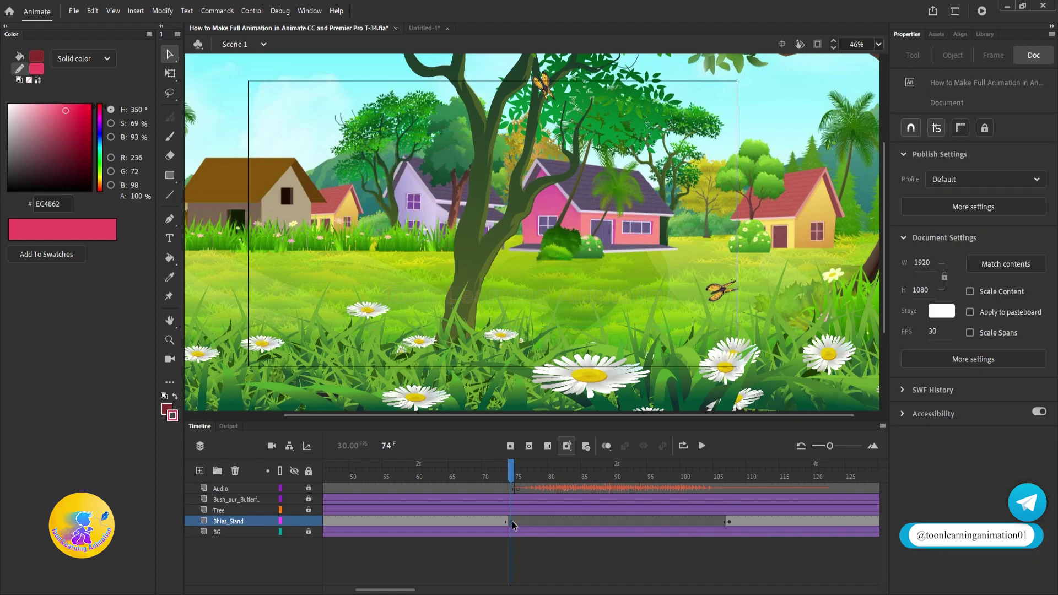
Paste the cow in place in the Untitled-1 document and check its first-frame looping setting against the main scene.
{"action": "left_click", "coordinate": [527, 542]}
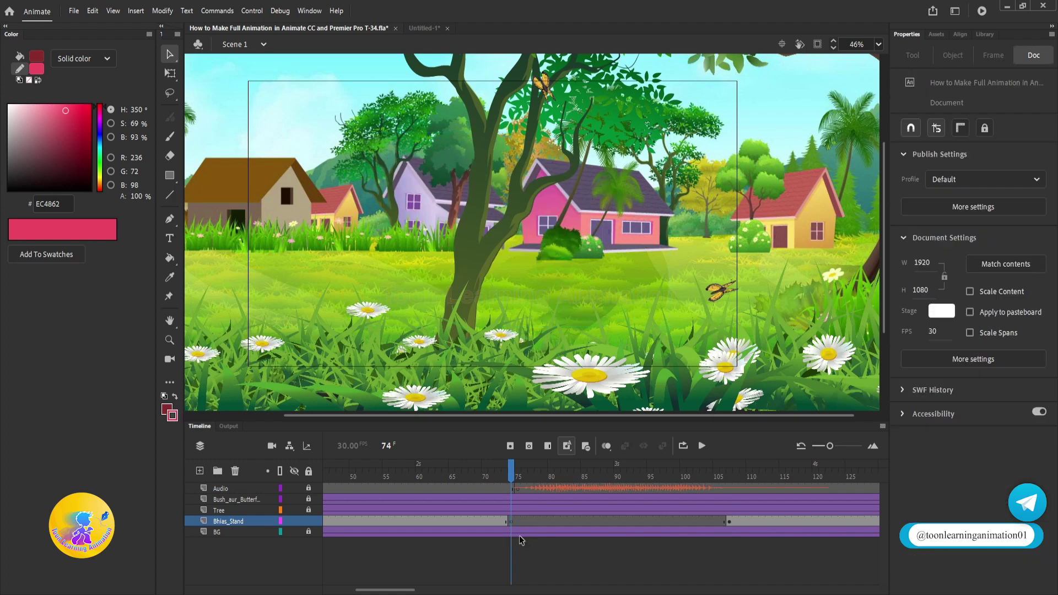
{"action": "left_click", "coordinate": [425, 31]}
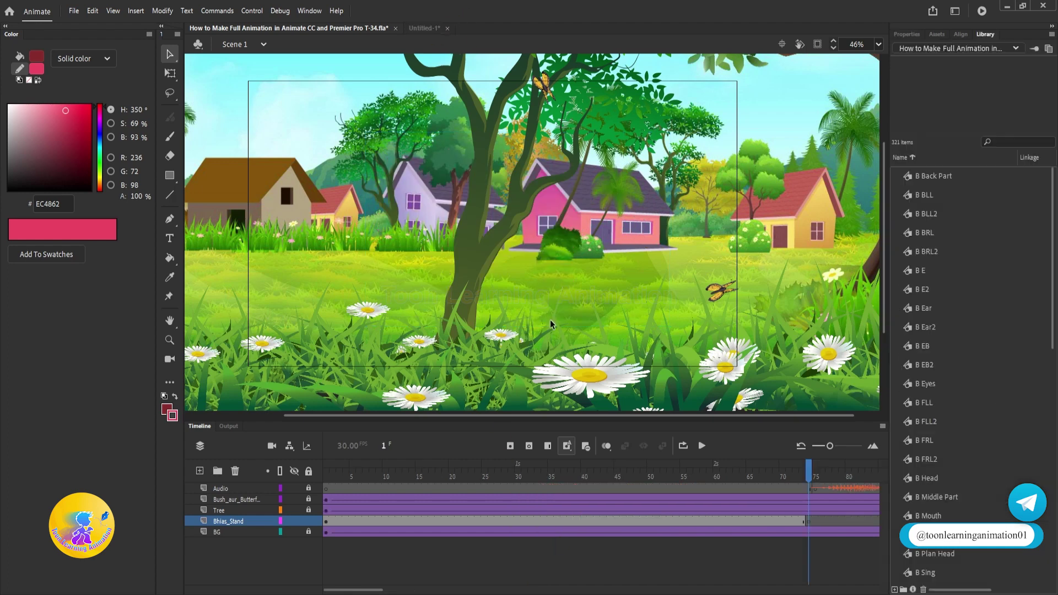
{"action": "left_click", "coordinate": [424, 28]}
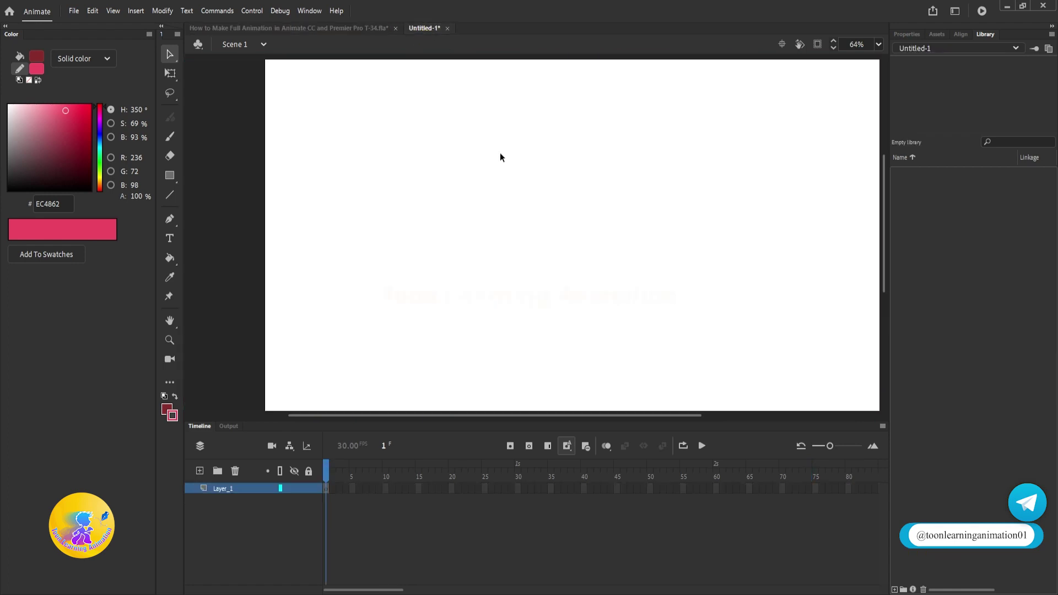
{"action": "key", "text": "ctrl+shift+v"}
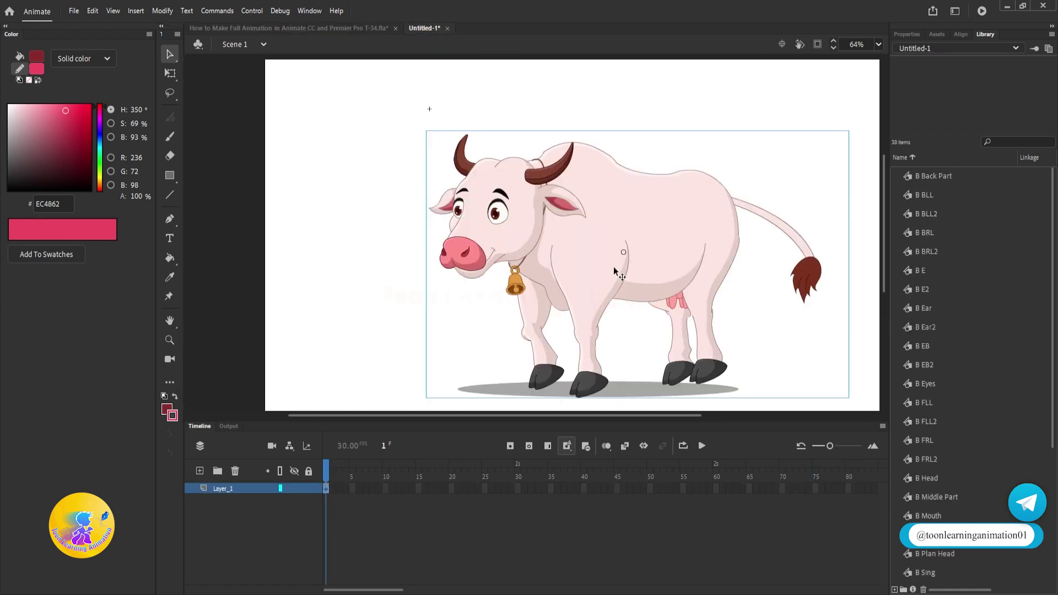
{"action": "left_click", "coordinate": [907, 35]}
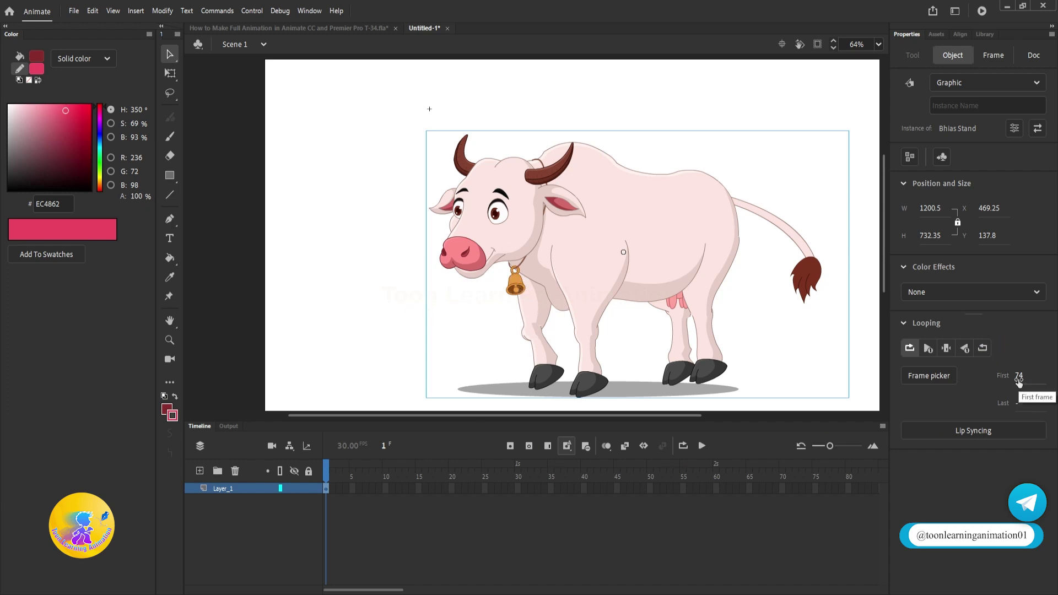
{"action": "left_click", "coordinate": [321, 28]}
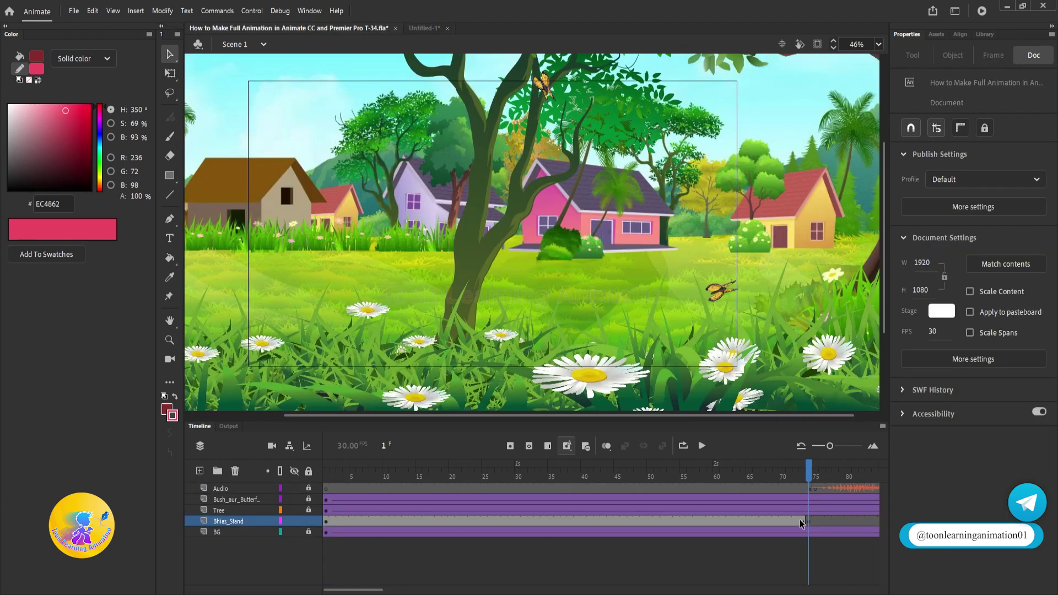
{"action": "left_click", "coordinate": [423, 28]}
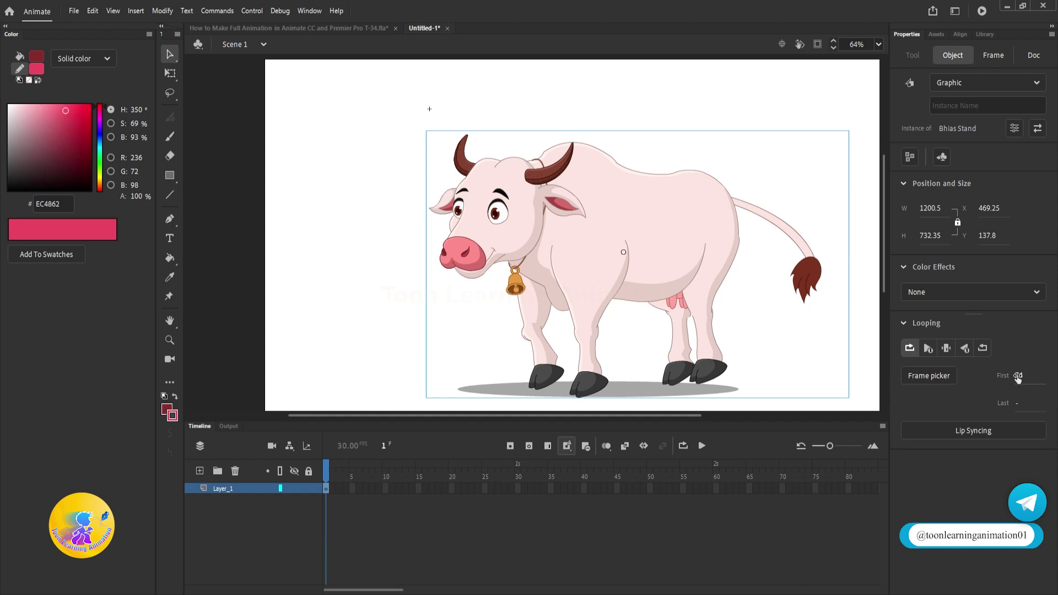
Open the Bhias Stand symbol for editing and insert a keyframe on the B_Head layer at frame 74.
{"action": "double_click", "coordinate": [471, 252]}
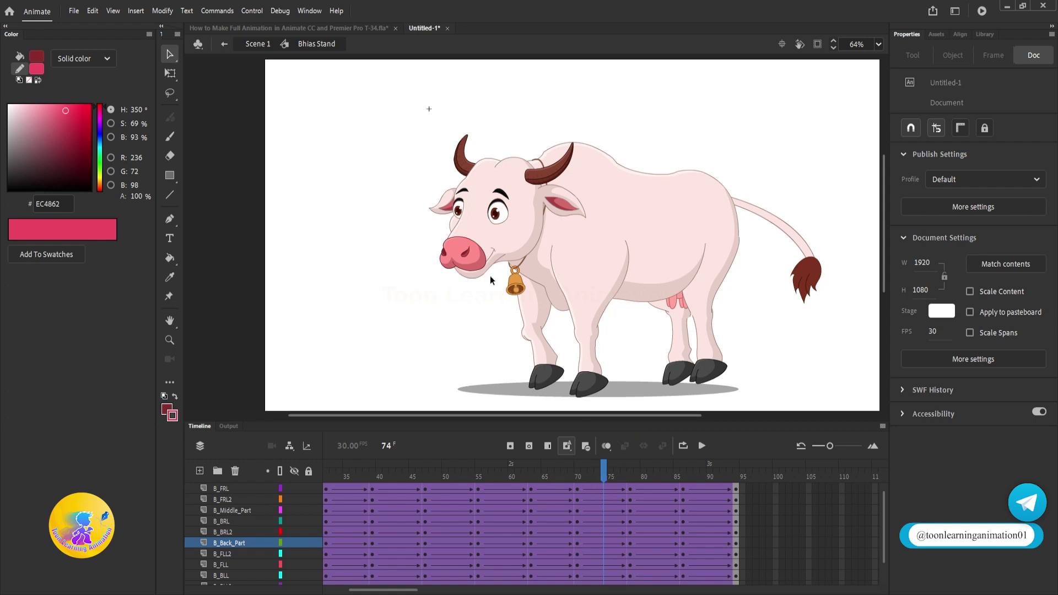
{"action": "scroll", "coordinate": [231, 494], "scroll_direction": "up", "scroll_amount": 1}
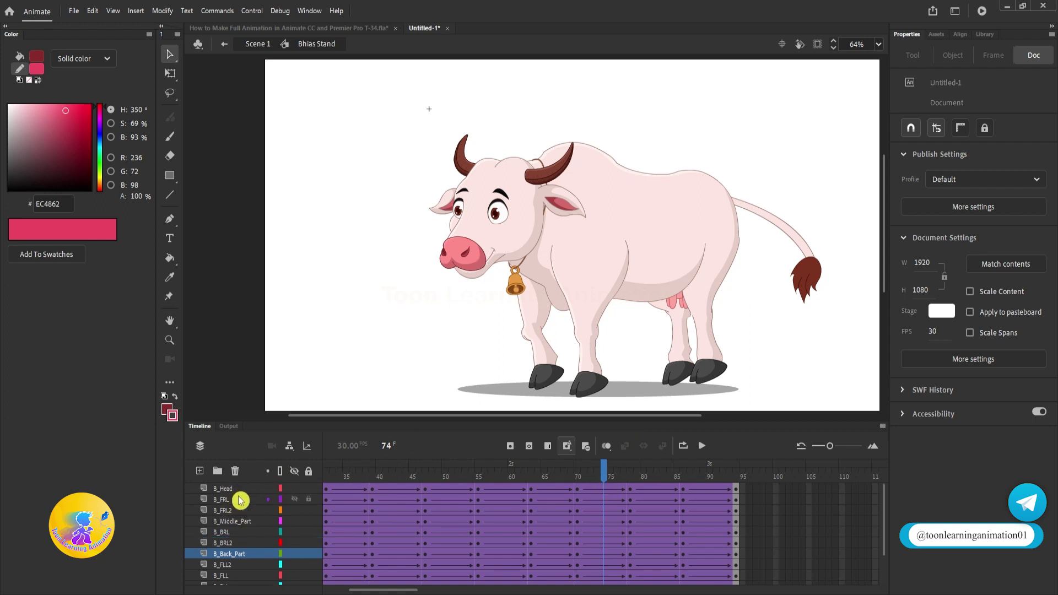
{"action": "left_click", "coordinate": [226, 489]}
{"action": "left_click", "coordinate": [341, 307]}
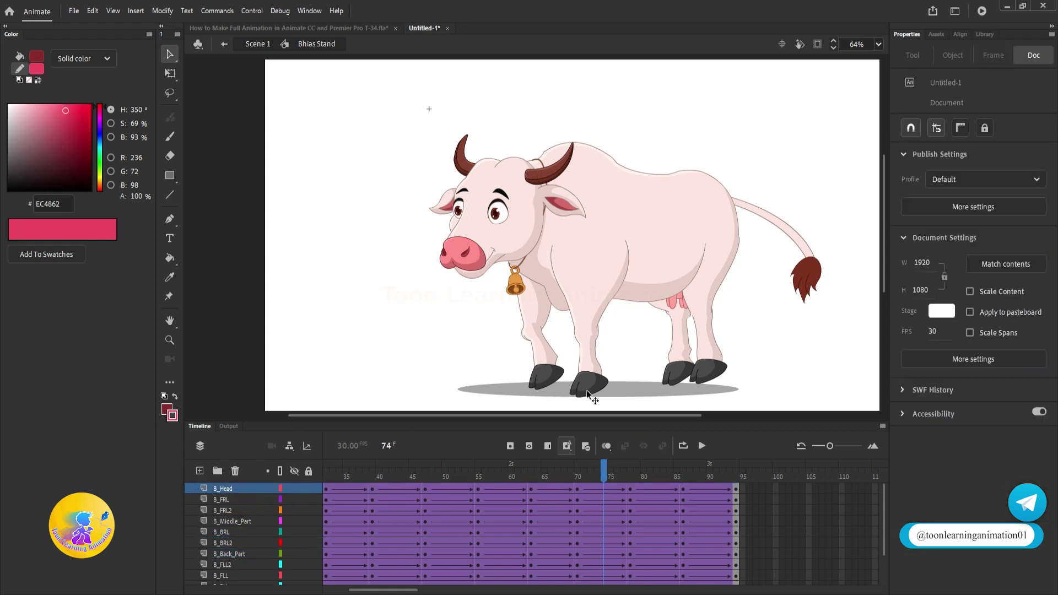
{"action": "left_click", "coordinate": [605, 489]}
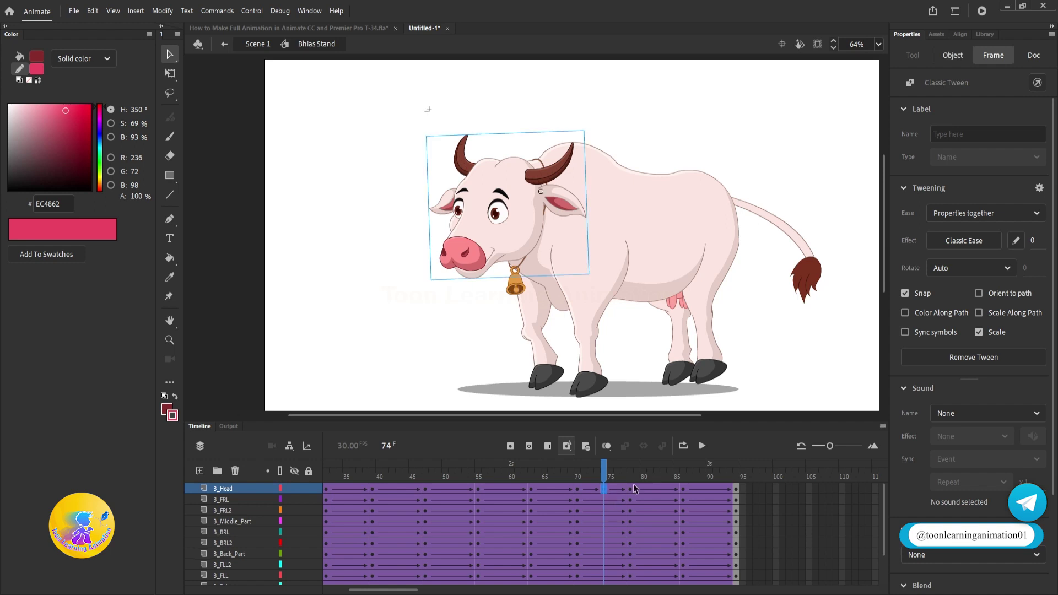
Rotate the cow's head upward at the B_Head keyframe on frame 78 and check the movement up to frame 76.
{"action": "left_click", "coordinate": [630, 489]}
{"action": "key", "text": "q"}
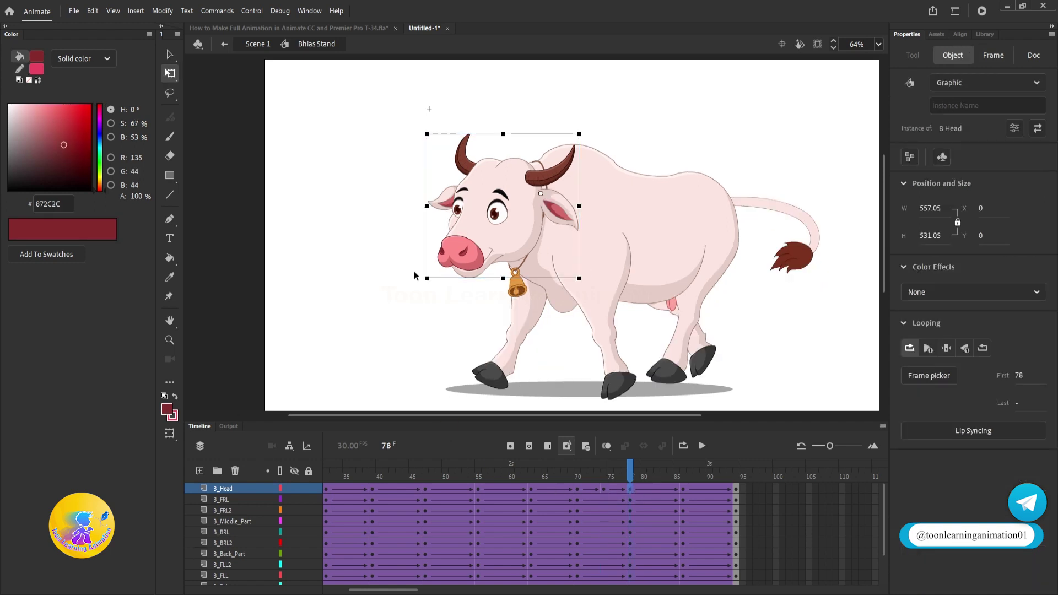
{"action": "left_click_drag", "start_coordinate": [426, 280], "coordinate": [406, 233]}
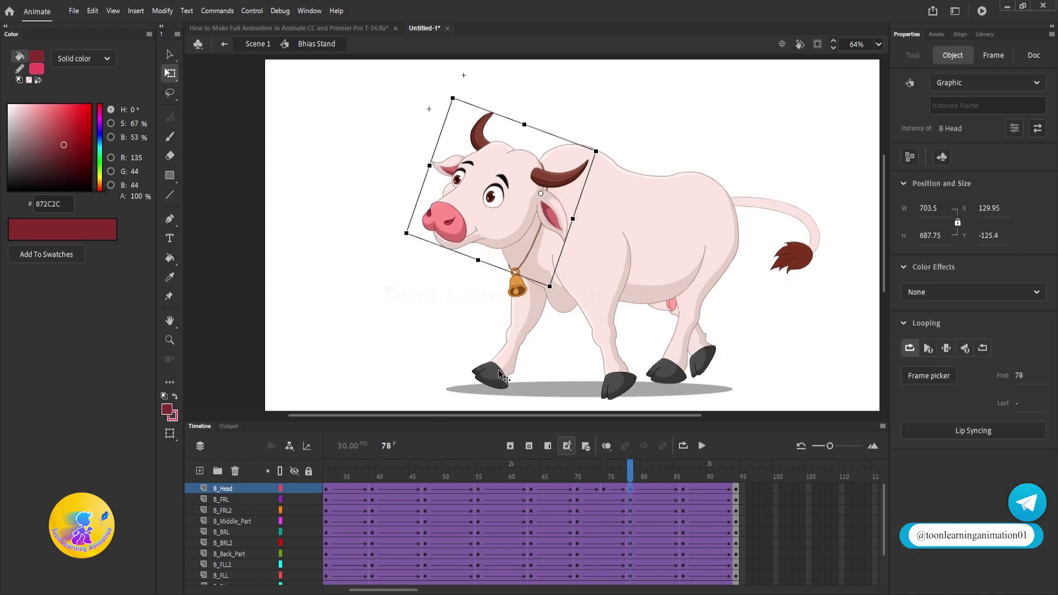
{"action": "left_click", "coordinate": [617, 489]}
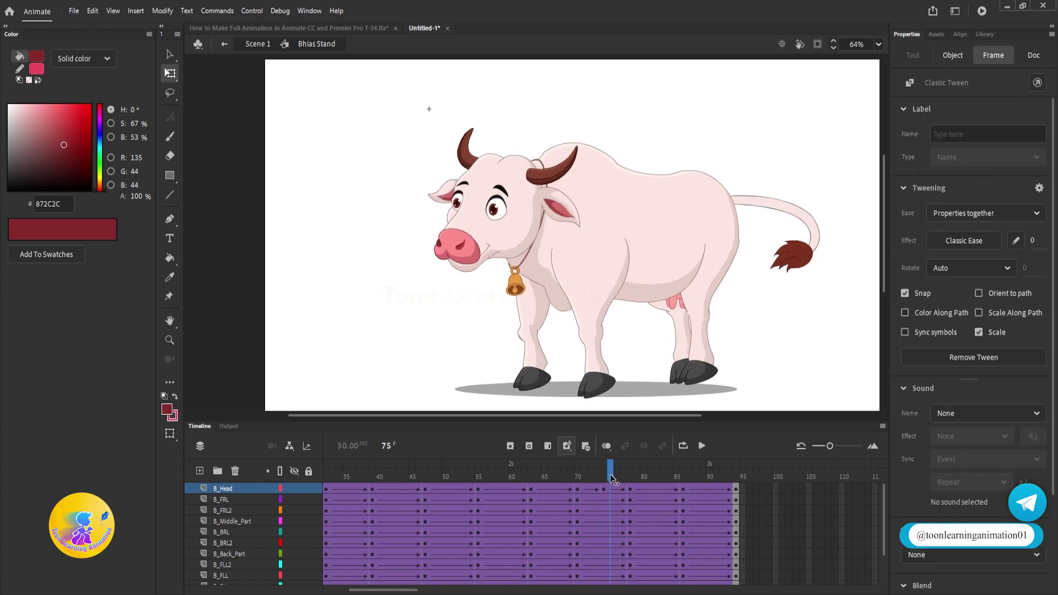
{"action": "left_click", "coordinate": [562, 413]}
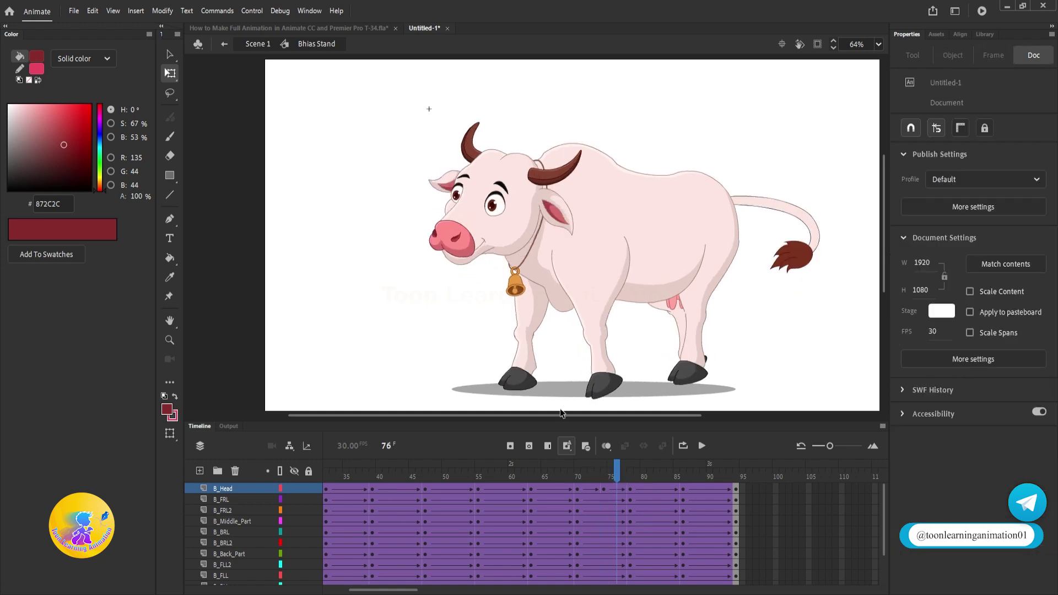
Inside the B Head symbol, give the mouth a keyframe at frame 76 showing open-mouth pose 5.
{"action": "double_click", "coordinate": [468, 251]}
{"action": "left_click", "coordinate": [466, 246]}
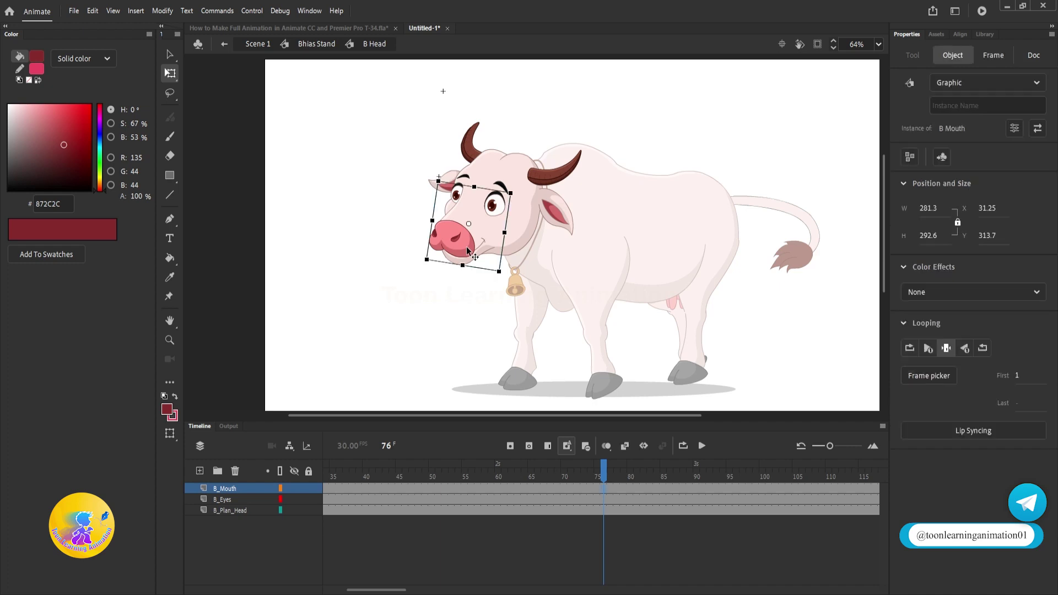
{"action": "left_click", "coordinate": [929, 375]}
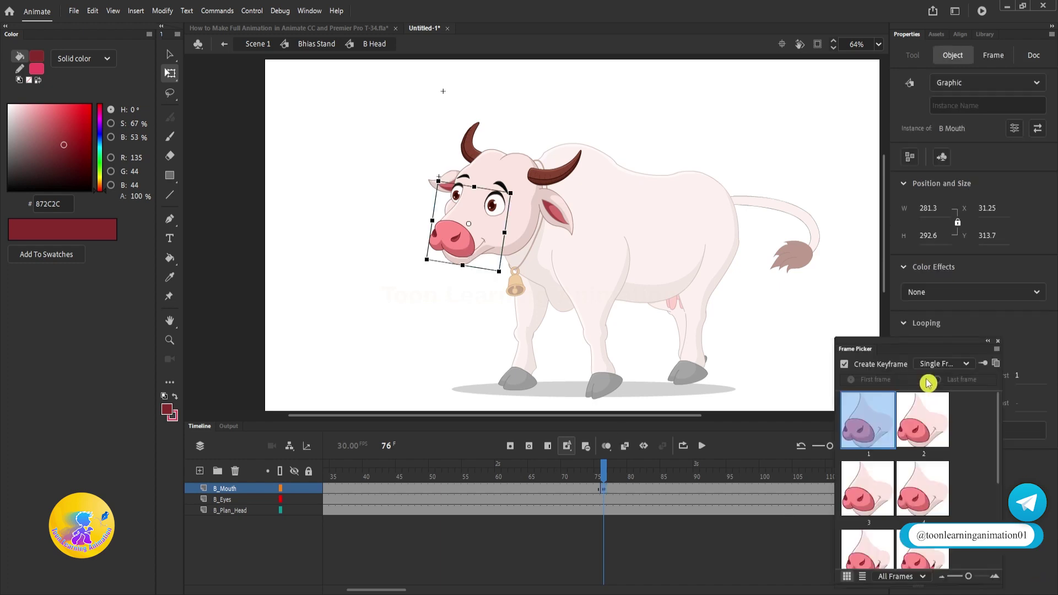
{"action": "scroll", "coordinate": [867, 499], "scroll_direction": "down", "scroll_amount": 3}
{"action": "left_click", "coordinate": [868, 465]}
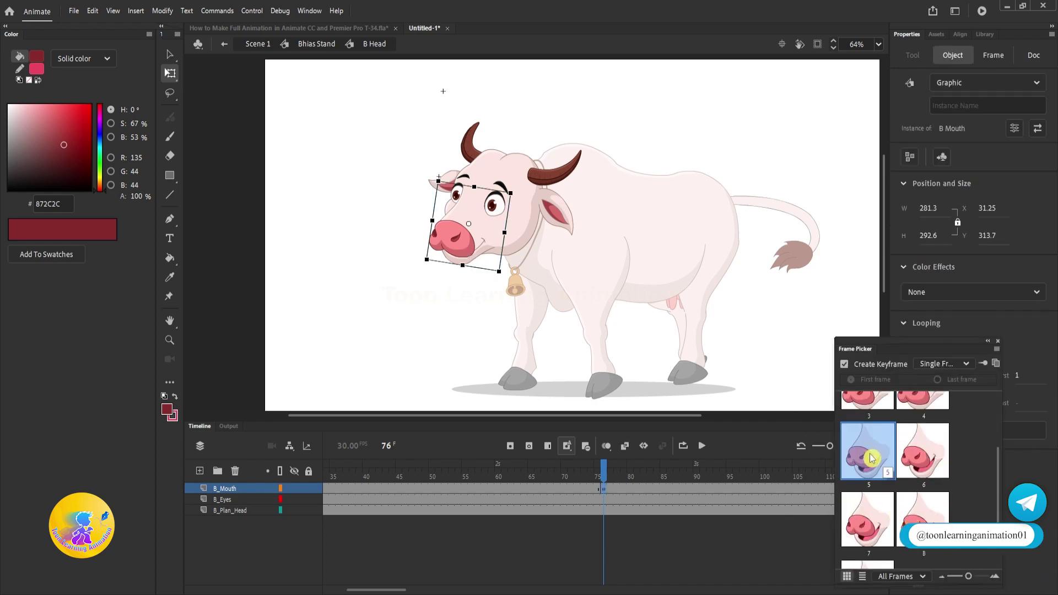
{"action": "left_click", "coordinate": [996, 343]}
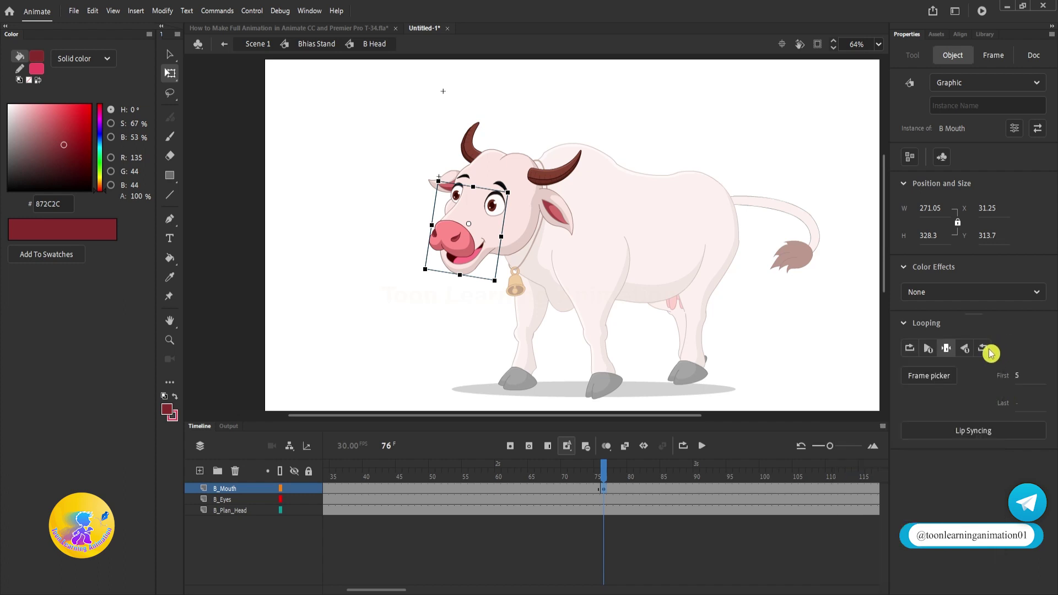
Return to the Bhias Stand symbol and rotate the cow's head upward at frame 86.
{"action": "left_click", "coordinate": [777, 135]}
{"action": "double_click", "coordinate": [776, 135]}
{"action": "left_click_drag", "start_coordinate": [604, 469], "coordinate": [669, 487]}
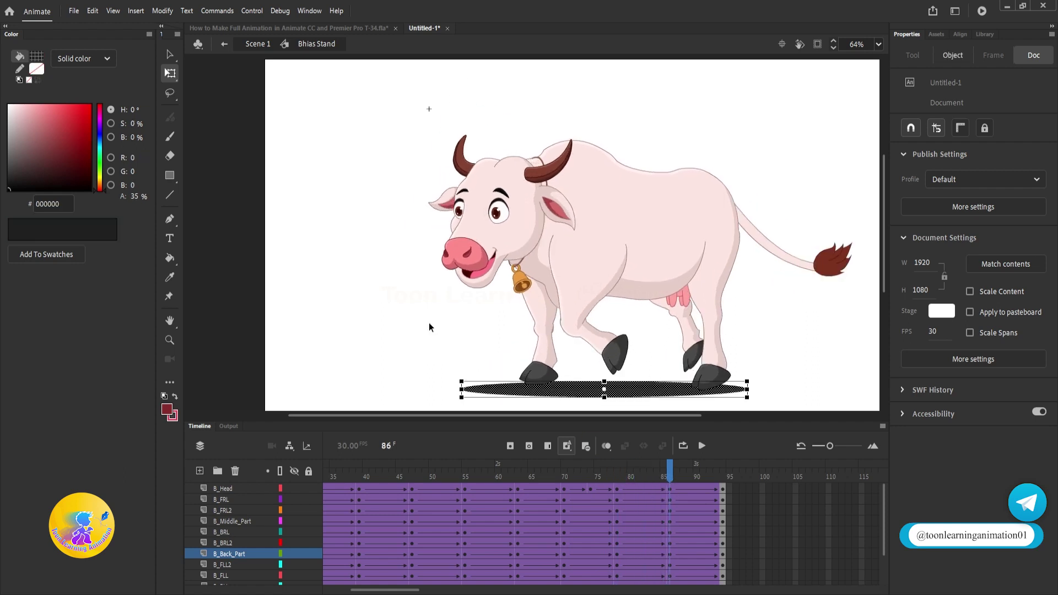
{"action": "left_click", "coordinate": [500, 346]}
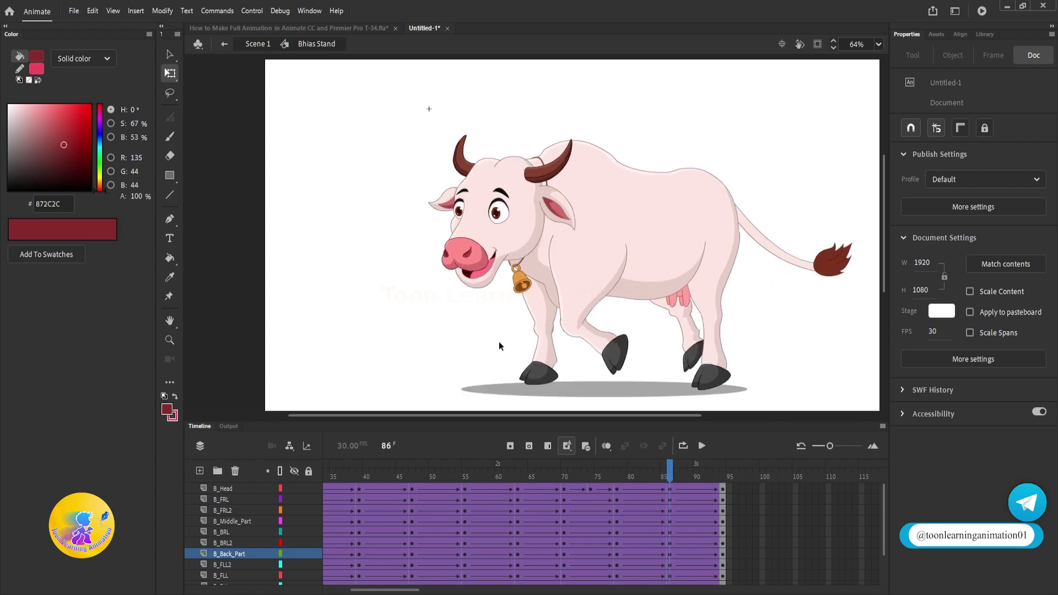
{"action": "left_click", "coordinate": [465, 277]}
{"action": "left_click_drag", "start_coordinate": [417, 265], "coordinate": [420, 232]}
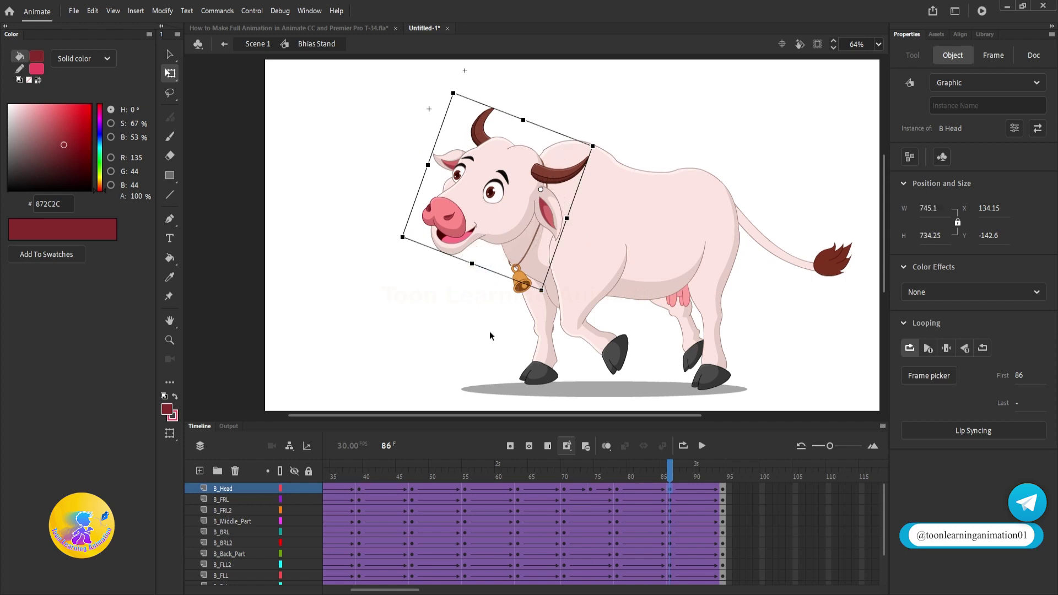
Rotate the cow's head upward at the last B_Head keyframe, on frame 94.
{"action": "left_click", "coordinate": [726, 481]}
{"action": "left_click", "coordinate": [459, 258]}
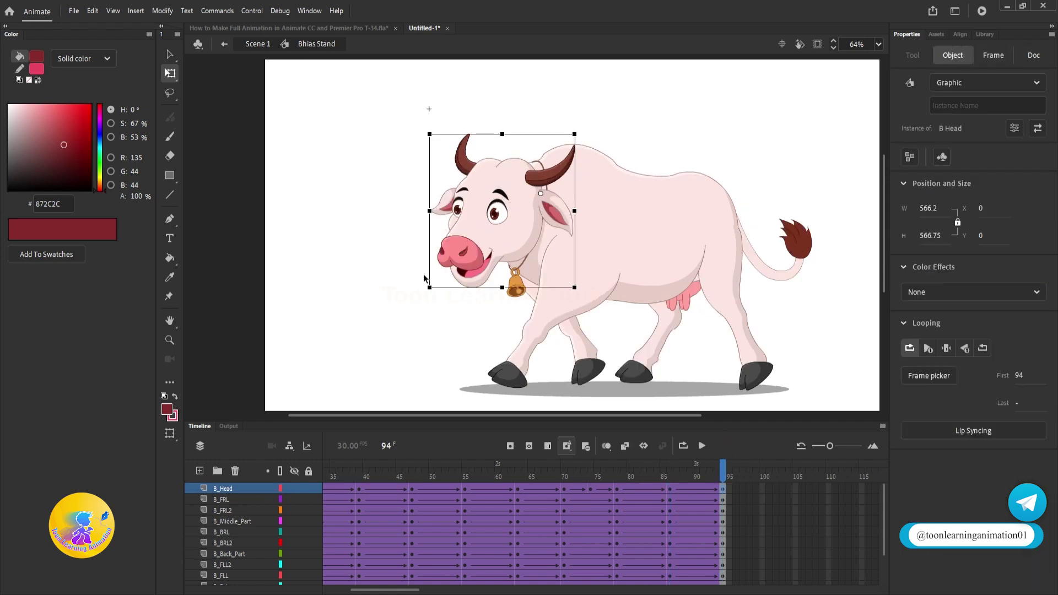
{"action": "left_click_drag", "start_coordinate": [426, 289], "coordinate": [396, 238]}
{"action": "key", "text": "v"}
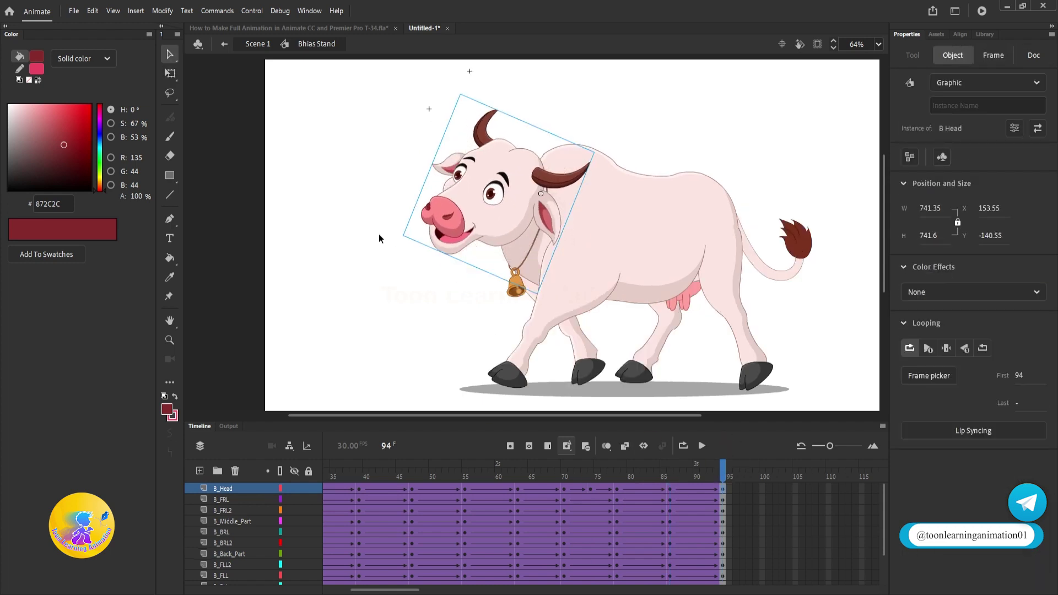
Transfer the edited cow from Untitled-1 to frame 74 of the village scene in place, putting duplicate library items into a folder.
{"action": "double_click", "coordinate": [357, 233]}
{"action": "left_click_drag", "start_coordinate": [306, 146], "coordinate": [591, 274]}
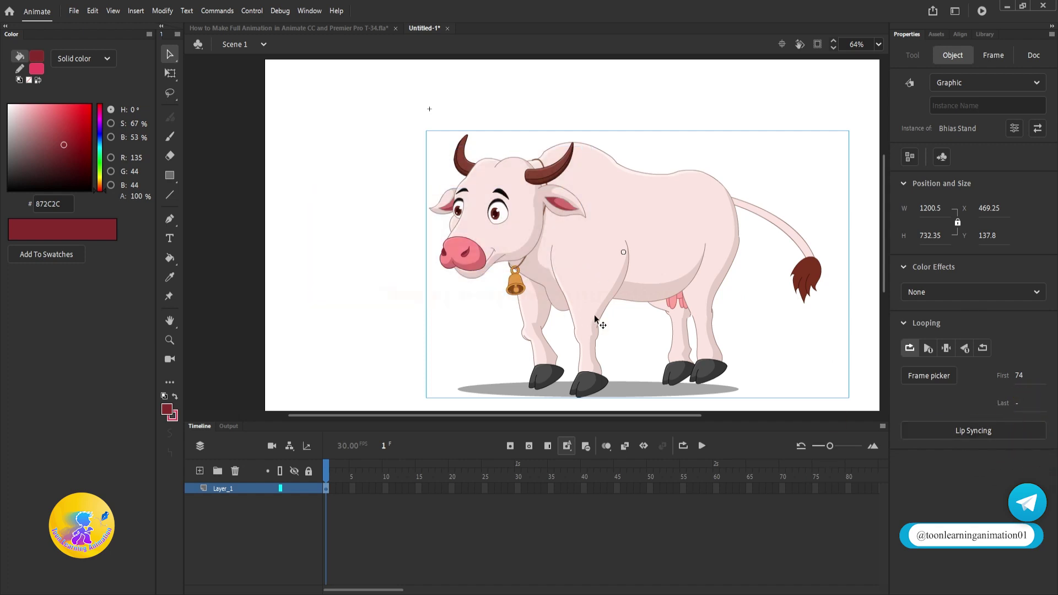
{"action": "left_click", "coordinate": [287, 28]}
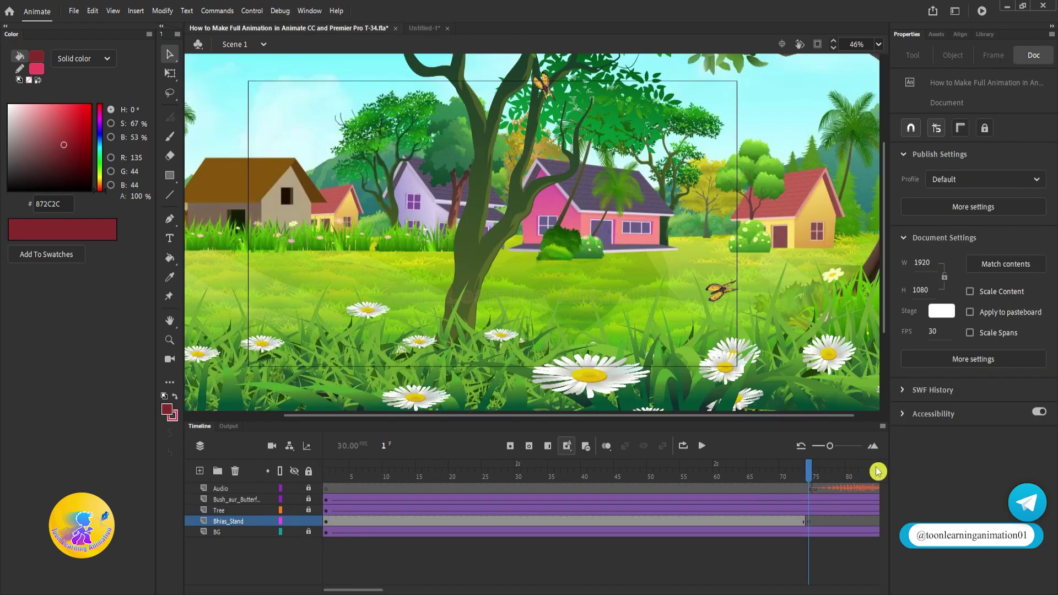
{"action": "key", "text": "ctrl+v"}
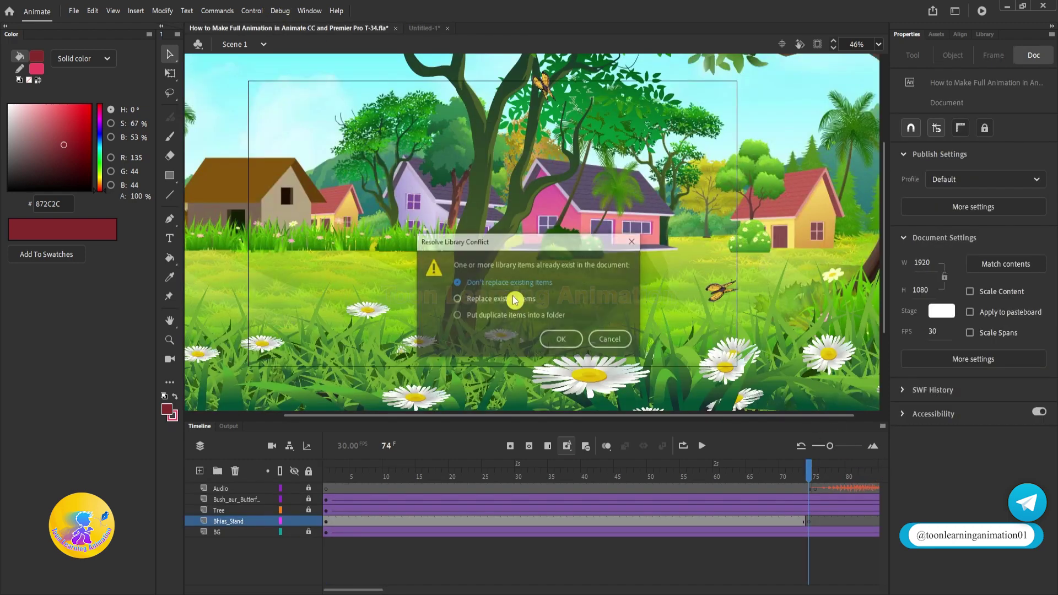
{"action": "left_click", "coordinate": [485, 315]}
{"action": "left_click", "coordinate": [565, 341]}
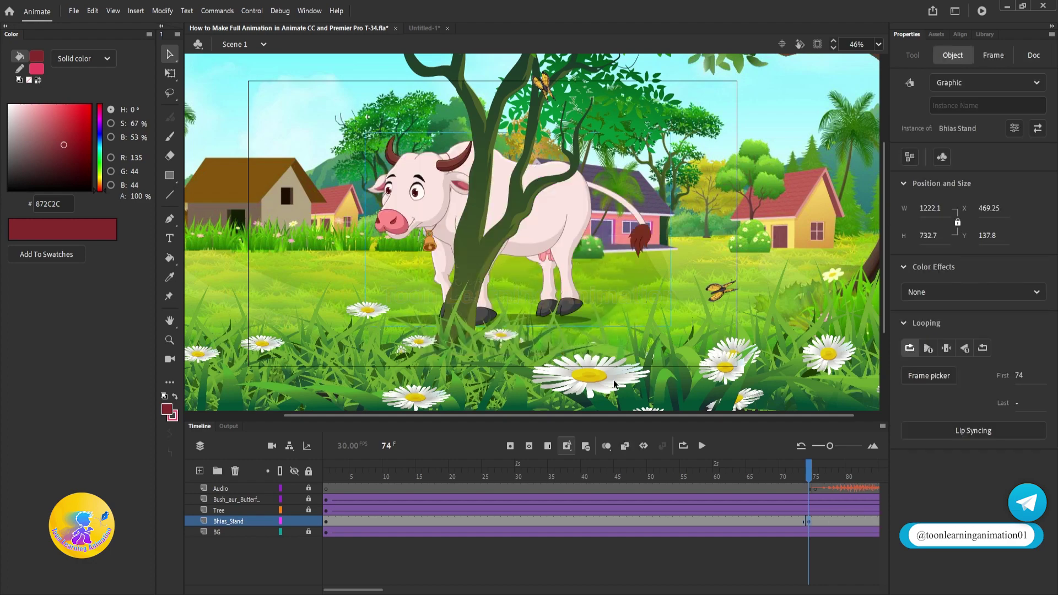
Play the village scene around frame 74 to review the cow's raised head against the buffalo sound.
{"action": "left_click", "coordinate": [816, 473]}
{"action": "key", "text": "Return"}
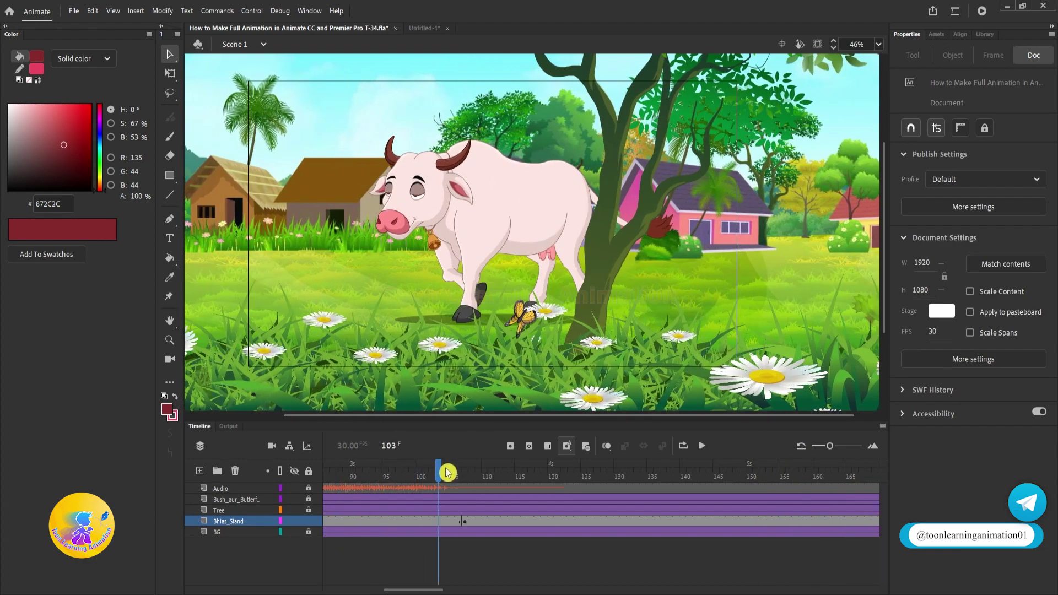
{"action": "left_click_drag", "start_coordinate": [446, 473], "coordinate": [324, 474]}
{"action": "key", "text": "Return"}
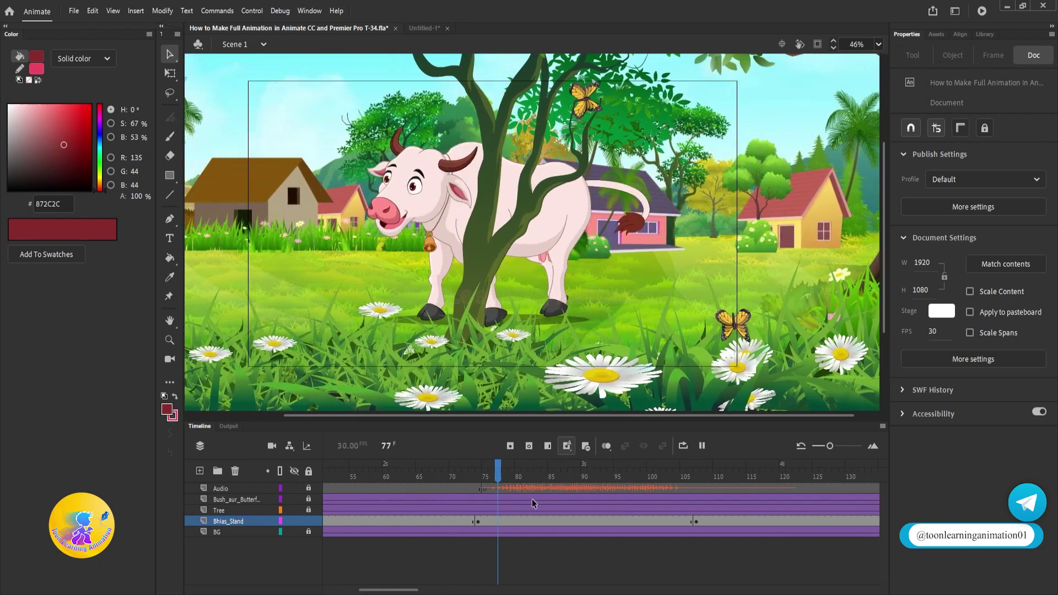
{"action": "left_click", "coordinate": [478, 478]}
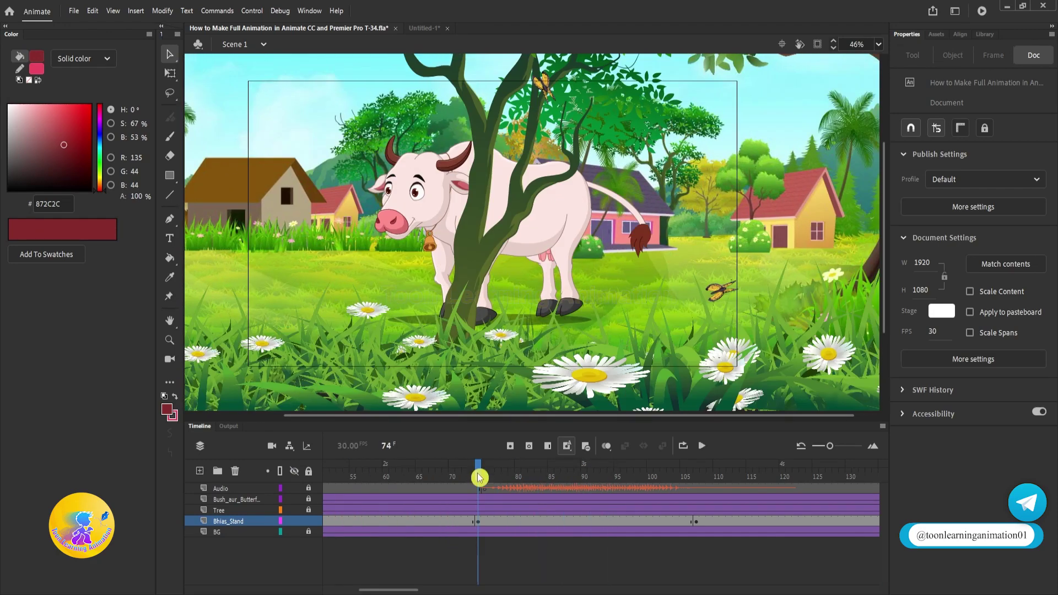
{"action": "key", "text": "Return"}
{"action": "mouse_move", "coordinate": [637, 467]}
{"action": "left_mouse_down"}
{"action": "mouse_move", "coordinate": [649, 471]}
{"action": "mouse_move", "coordinate": [573, 463]}
{"action": "mouse_move", "coordinate": [630, 463]}
{"action": "left_mouse_up"}
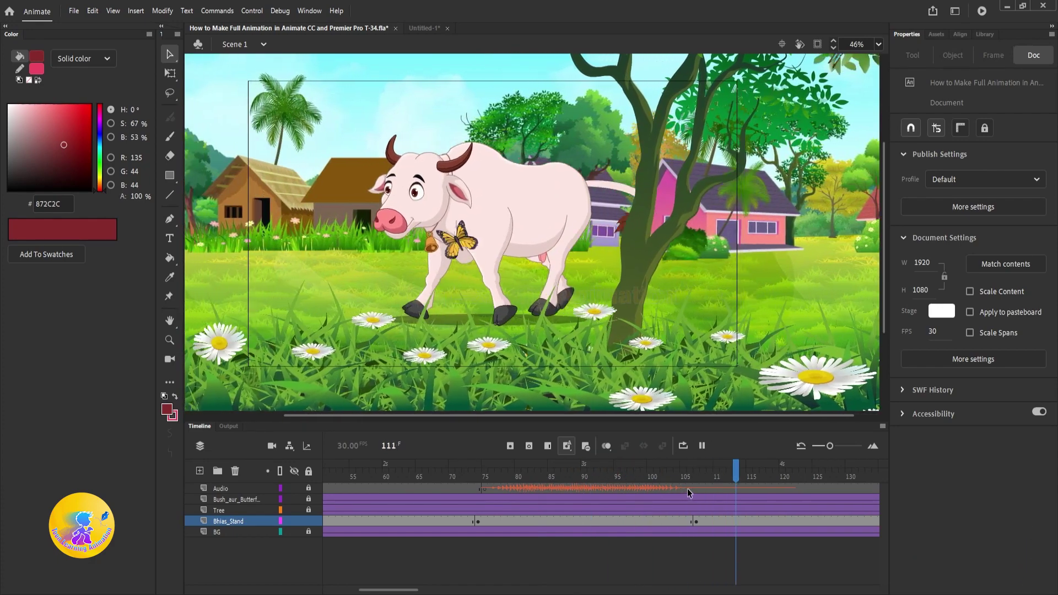
Inside the Bhias Stand symbol, rotate the cow's head upward at the B_Head keyframe on frame 1.
{"action": "left_click", "coordinate": [633, 473]}
{"action": "double_click", "coordinate": [469, 174]}
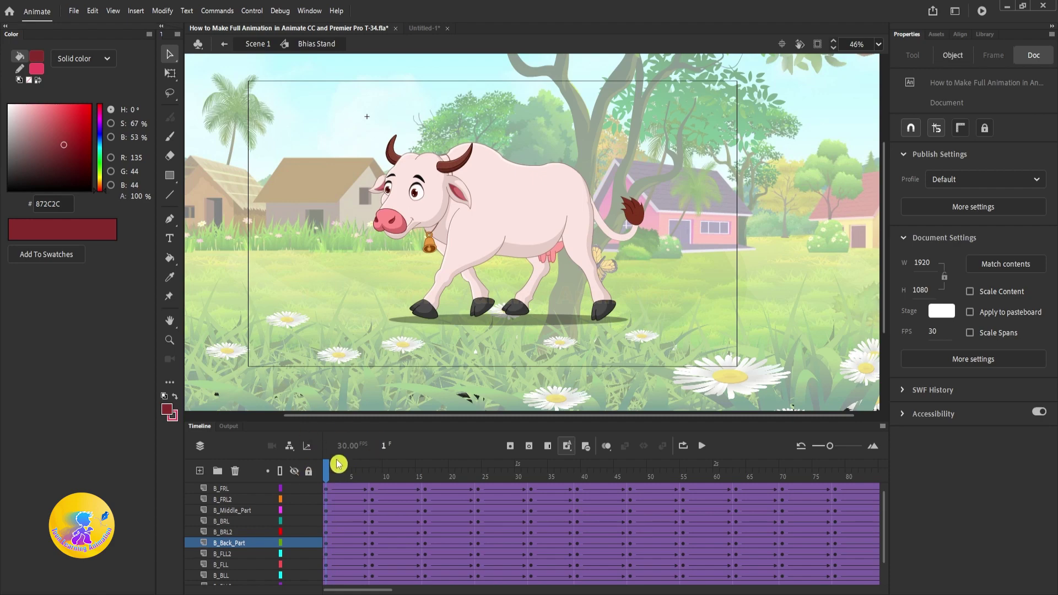
{"action": "double_click", "coordinate": [683, 208]}
{"action": "mouse_move", "coordinate": [604, 478]}
{"action": "left_mouse_down"}
{"action": "mouse_move", "coordinate": [620, 479]}
{"action": "mouse_move", "coordinate": [594, 483]}
{"action": "left_mouse_up"}
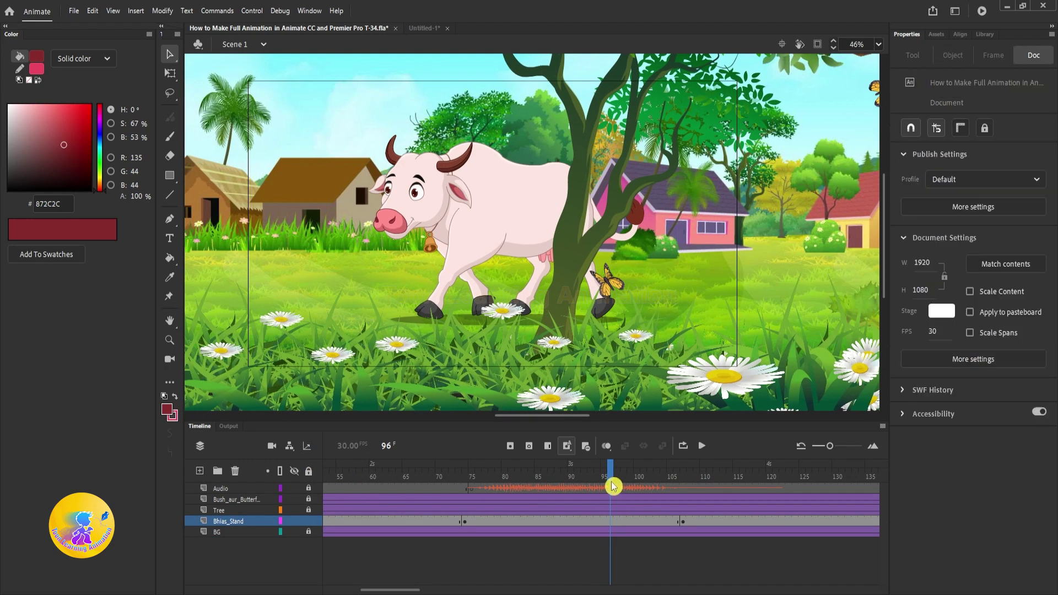
{"action": "double_click", "coordinate": [498, 219]}
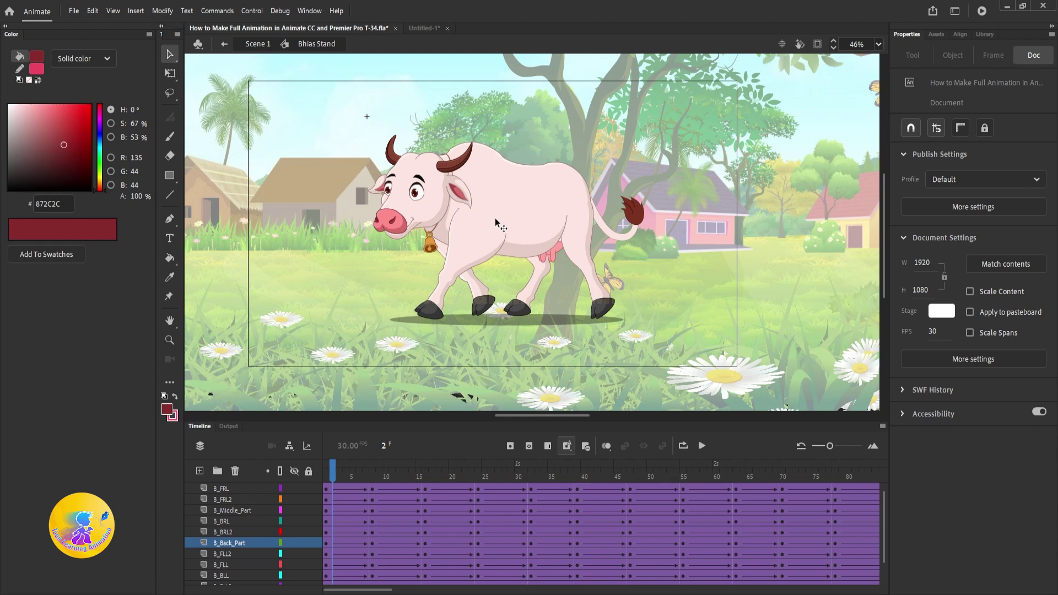
{"action": "key", "text": "comma"}
{"action": "left_click", "coordinate": [405, 205]}
{"action": "key", "text": "q"}
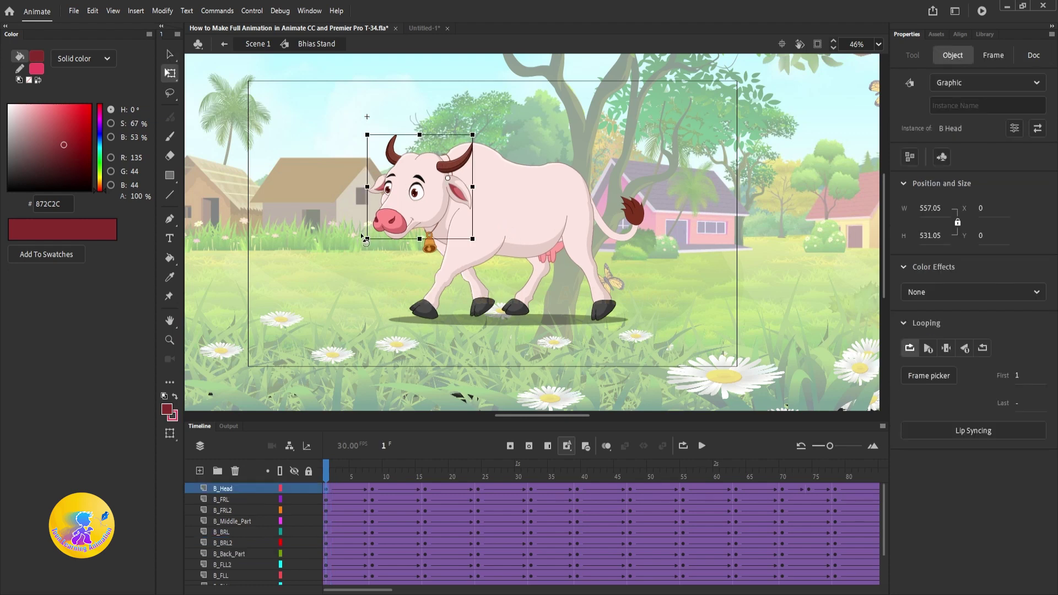
{"action": "left_click_drag", "start_coordinate": [364, 241], "coordinate": [355, 221]}
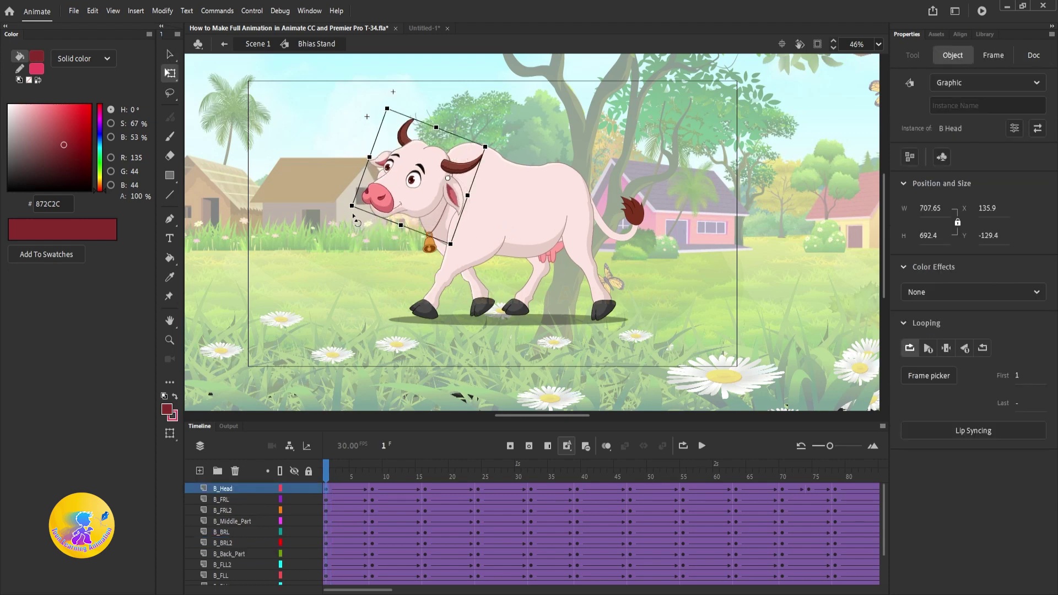
Inside the B Head symbol, set the mouth at frame 1 to open-mouth pose 5 and leave the symbol.
{"action": "double_click", "coordinate": [394, 210]}
{"action": "left_click", "coordinate": [395, 210]}
{"action": "left_click", "coordinate": [955, 382]}
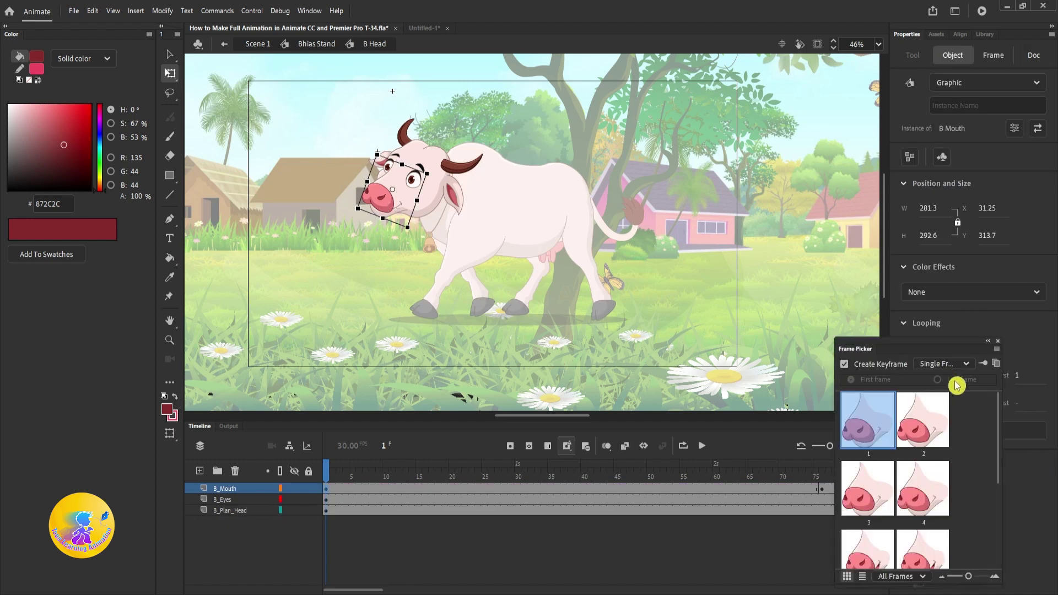
{"action": "scroll", "coordinate": [910, 497], "scroll_direction": "down", "scroll_amount": 1}
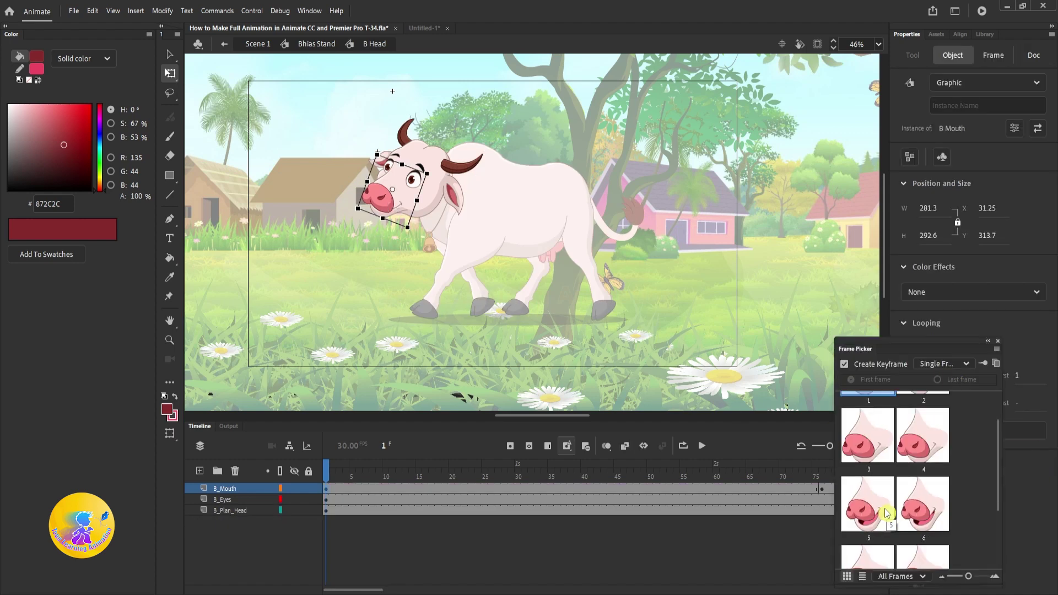
{"action": "left_click", "coordinate": [886, 512]}
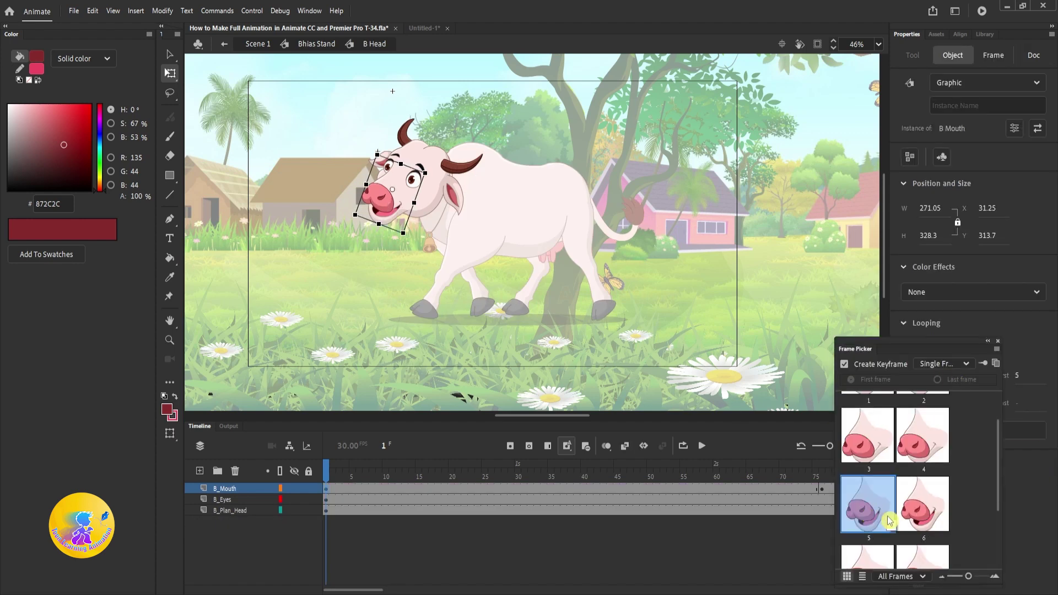
{"action": "double_click", "coordinate": [319, 191]}
Reopen the Bhias Stand symbol from scene frame 104, add a B_Head keyframe at frame 10, and rotate the head upward at frame 8.
{"action": "left_click", "coordinate": [330, 472]}
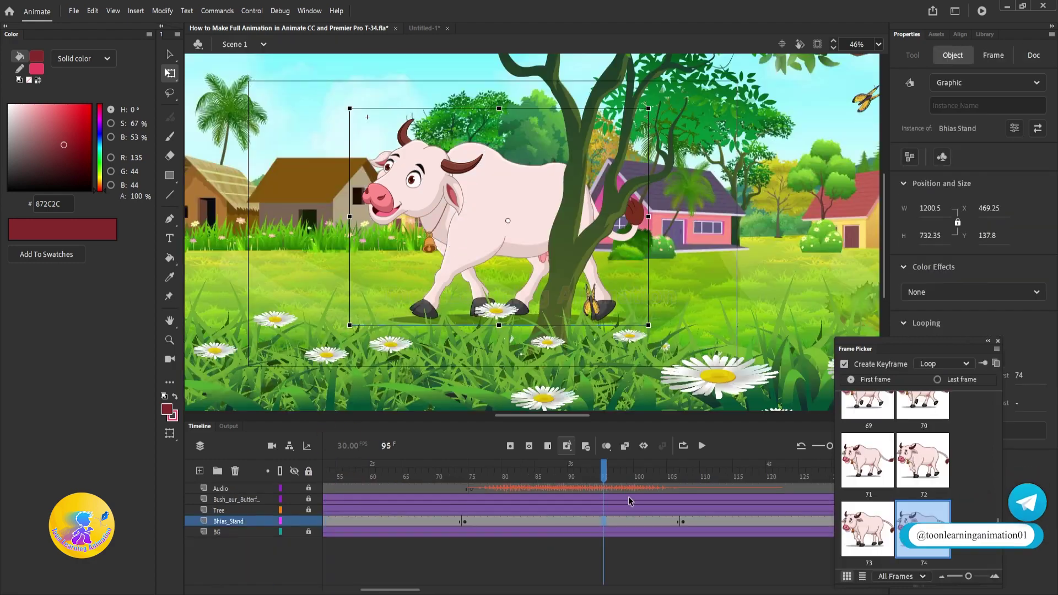
{"action": "left_click_drag", "start_coordinate": [604, 469], "coordinate": [666, 476]}
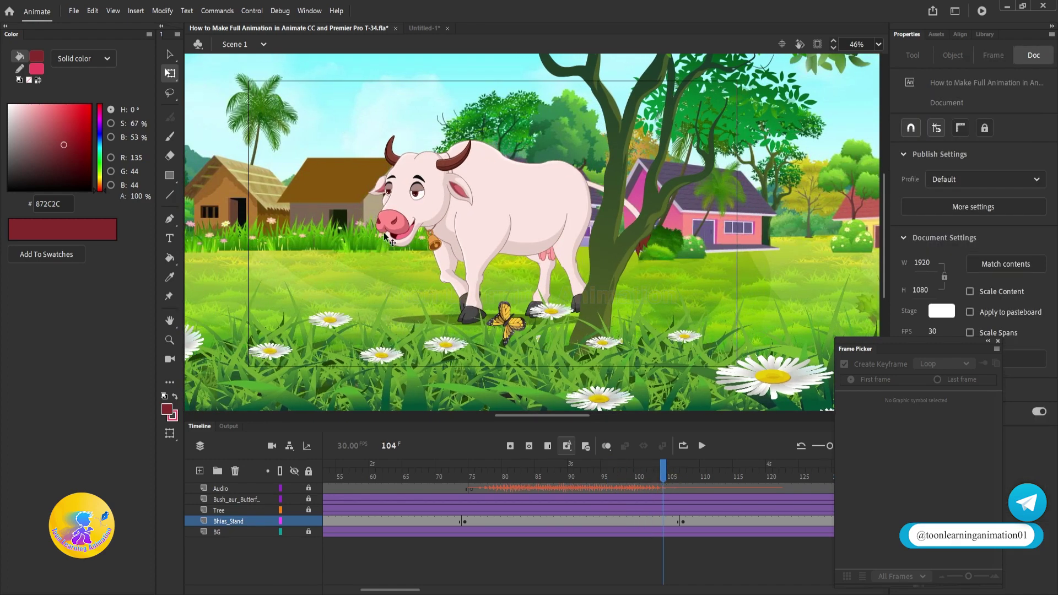
{"action": "double_click", "coordinate": [411, 223]}
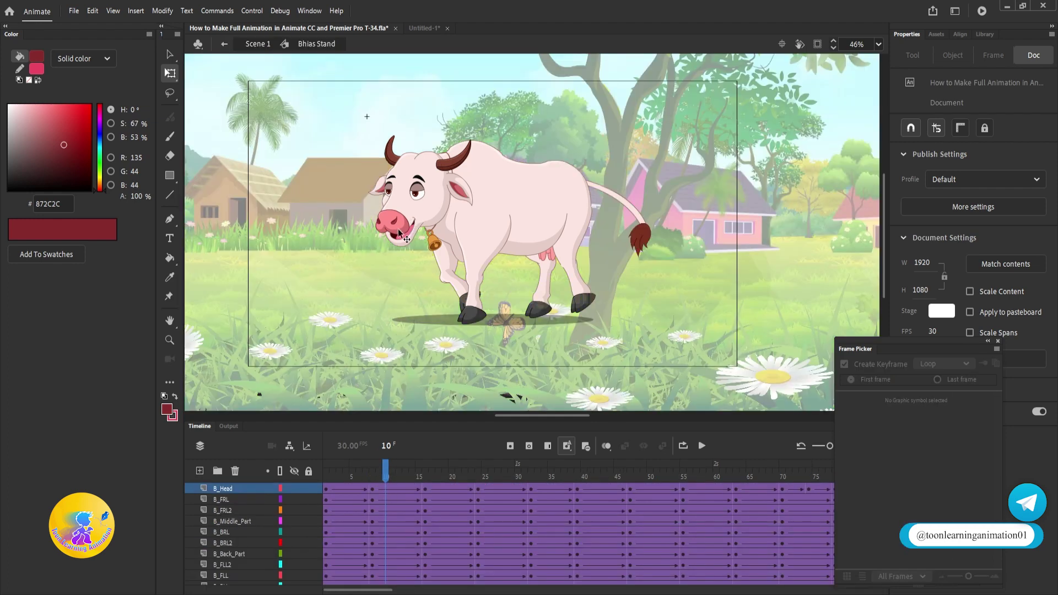
{"action": "key", "text": "F6"}
{"action": "left_click", "coordinate": [372, 489]}
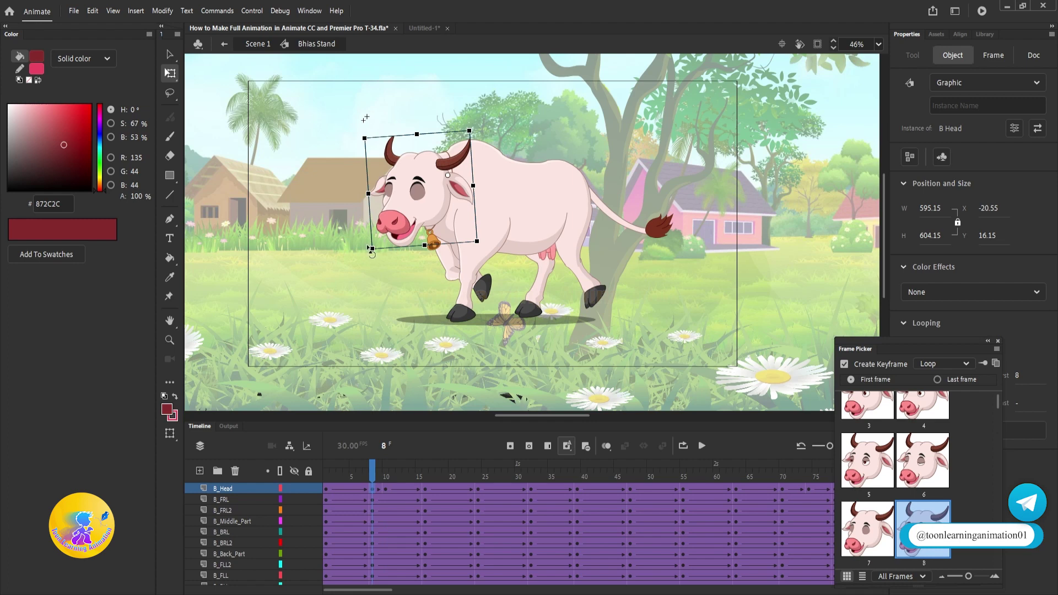
{"action": "left_click_drag", "start_coordinate": [368, 247], "coordinate": [328, 220]}
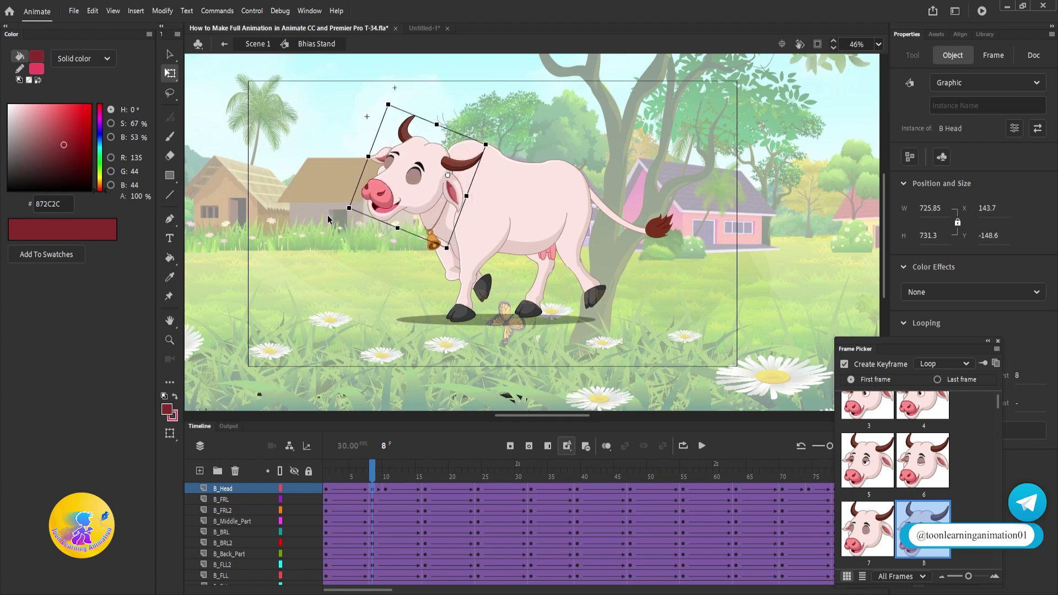
Add a B_Head keyframe at frame 12 and clear the one at frame 10.
{"action": "left_click", "coordinate": [397, 488]}
{"action": "key", "text": "F6"}
{"action": "left_click", "coordinate": [384, 489]}
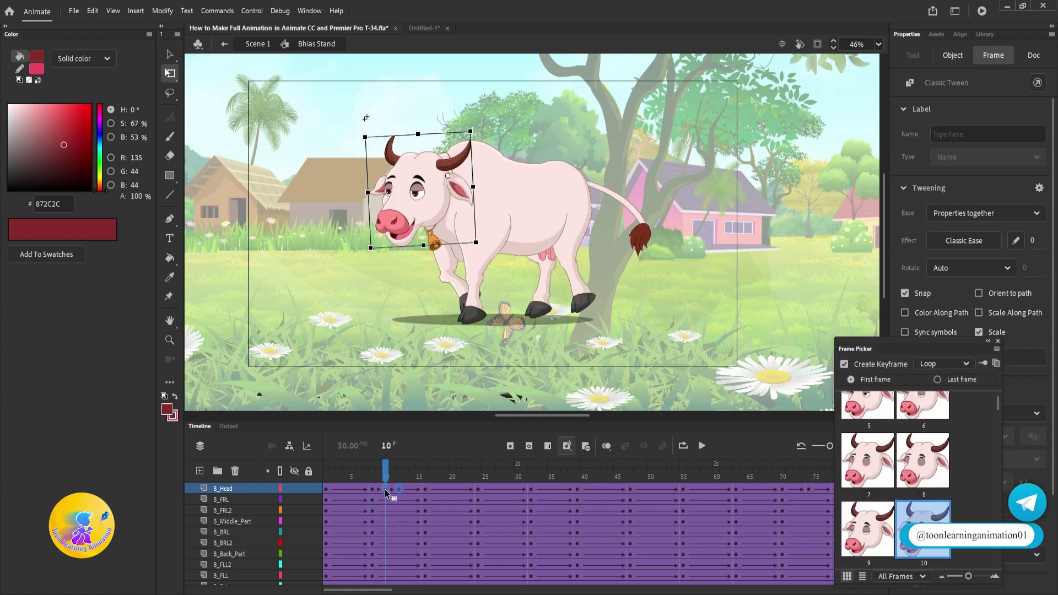
Inside the B Head symbol, give the mouth a keyframe at frame 9 showing closed-mouth pose 1, and return to Scene 1.
{"action": "left_click", "coordinate": [378, 479]}
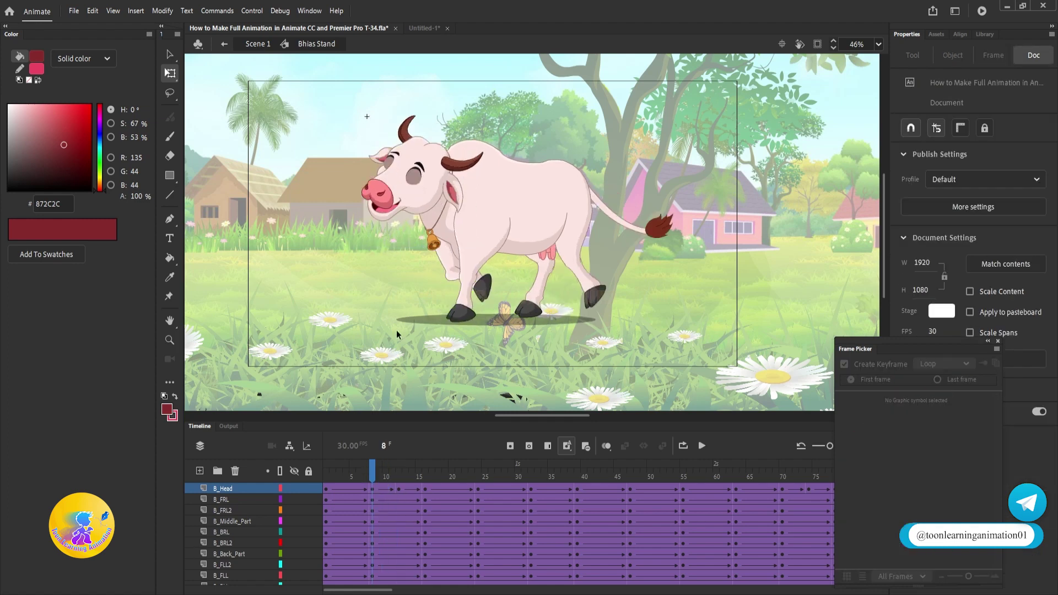
{"action": "left_click", "coordinate": [387, 478]}
{"action": "left_click", "coordinate": [381, 476]}
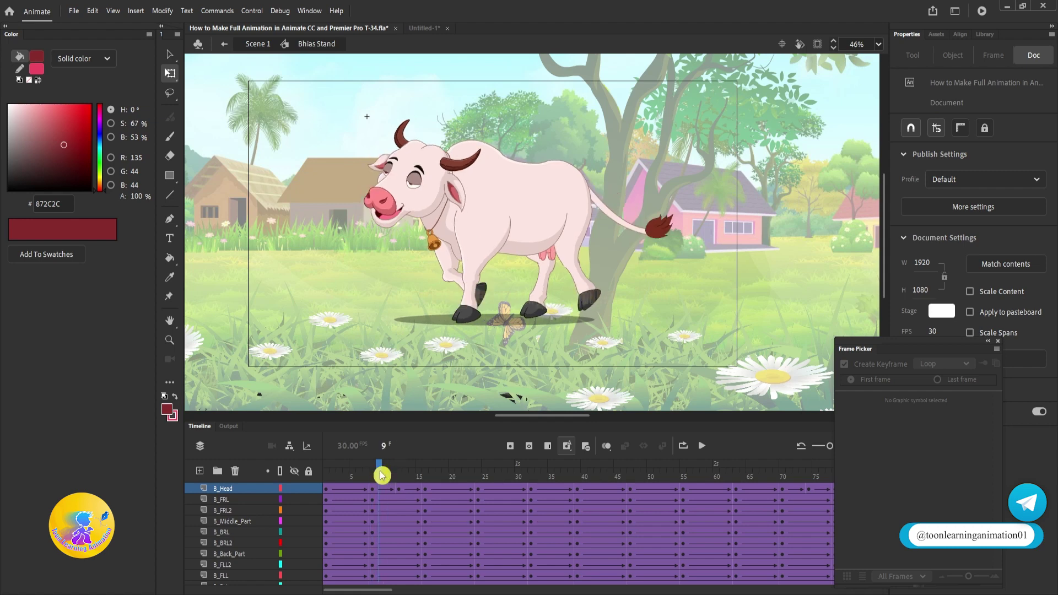
{"action": "double_click", "coordinate": [390, 227]}
{"action": "left_click", "coordinate": [390, 227]}
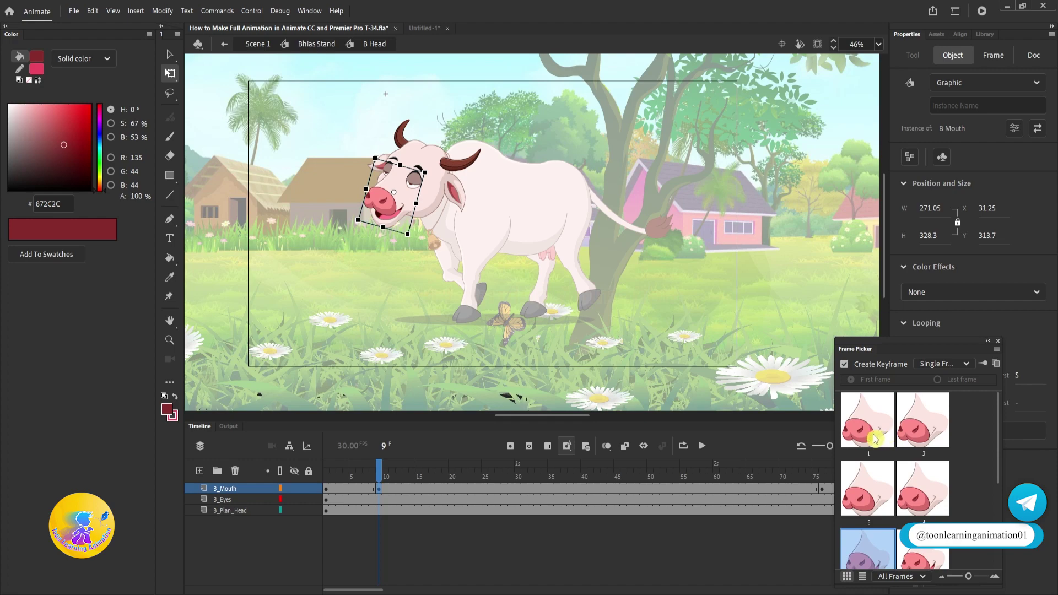
{"action": "left_click", "coordinate": [997, 341]}
{"action": "double_click", "coordinate": [646, 406]}
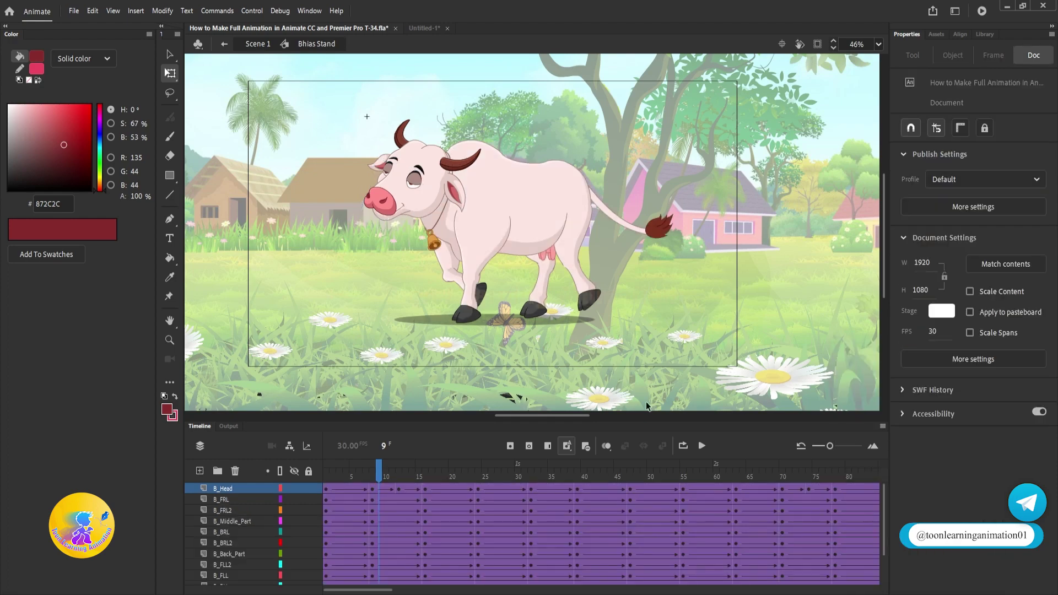
{"action": "double_click", "coordinate": [701, 247]}
Play back the village scene to check the cow's head and mouth movement against the sound and the walk.
{"action": "left_click_drag", "start_coordinate": [492, 478], "coordinate": [389, 466]}
{"action": "key", "text": "Return"}
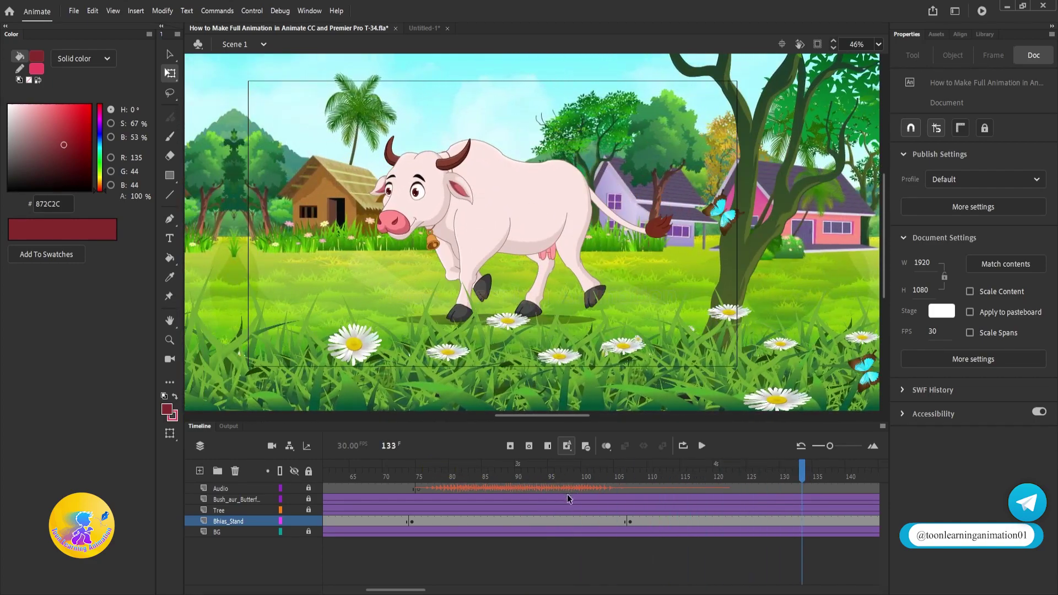
{"action": "left_click", "coordinate": [479, 473]}
{"action": "key", "text": "Return"}
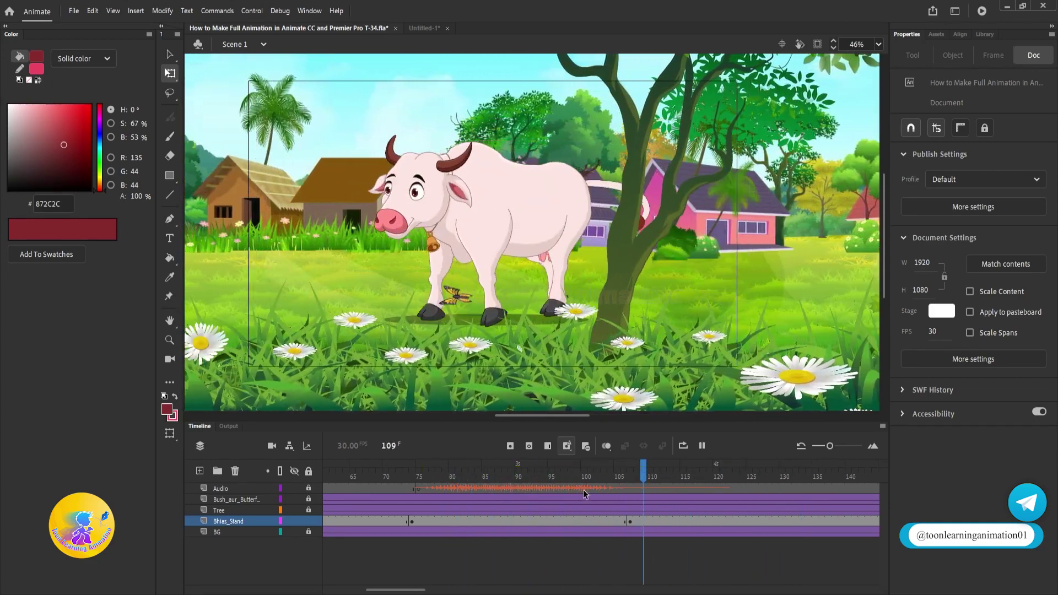
{"action": "key", "text": "v"}
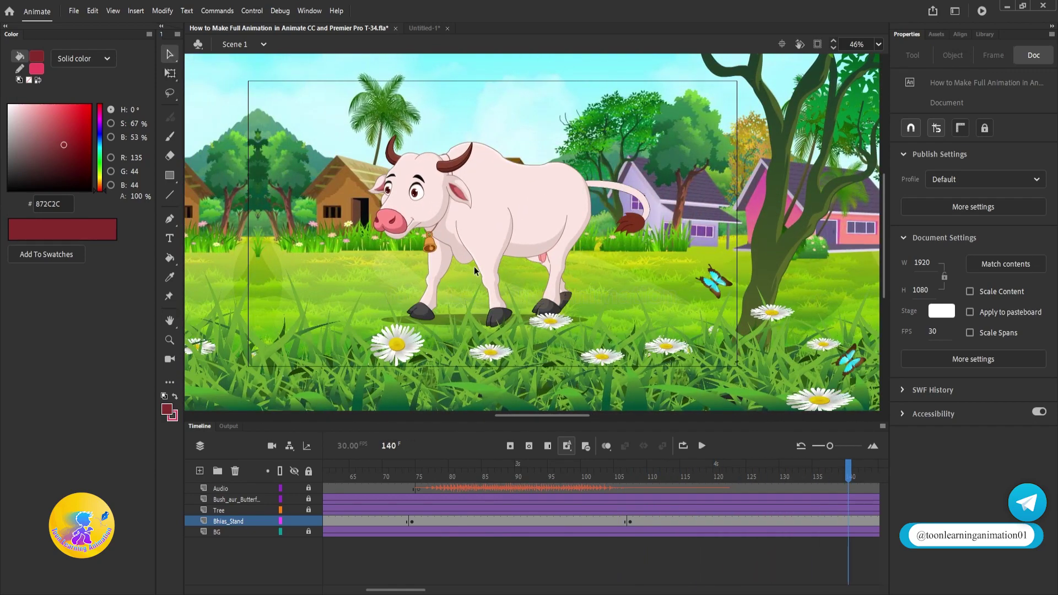
{"action": "key", "text": "Return"}
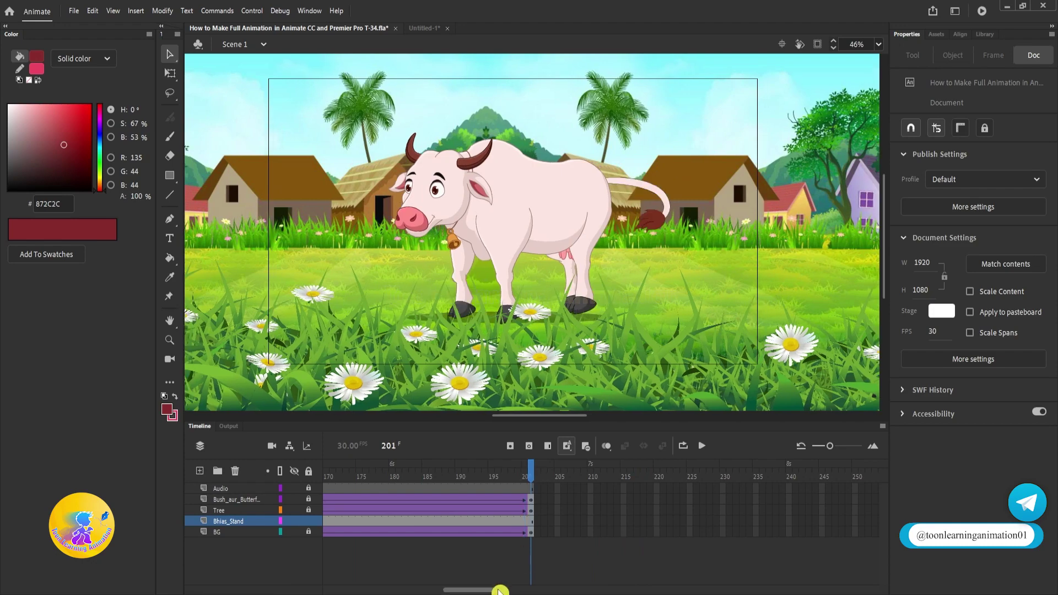
{"action": "left_click_drag", "start_coordinate": [446, 588], "coordinate": [342, 587]}
{"action": "key", "text": "Return"}
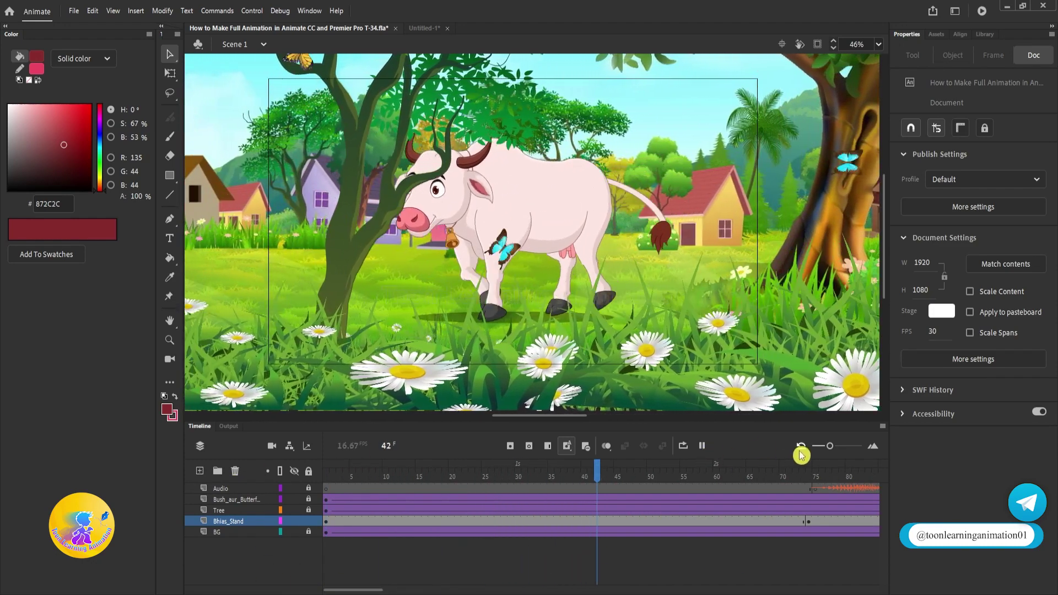
{"action": "key", "text": "Return"}
Export the entire movie as an H.264 video with the Default (AME) preset to the Downloads folder, and play the exported file.
{"action": "left_click", "coordinate": [73, 11]}
{"action": "mouse_move", "coordinate": [118, 193]}
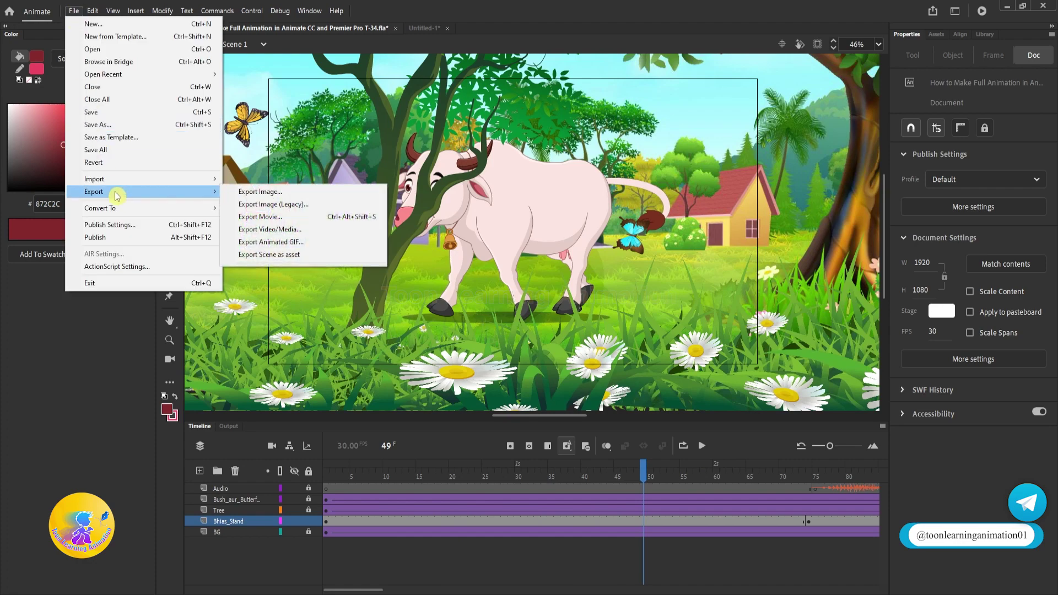
{"action": "left_click", "coordinate": [275, 229]}
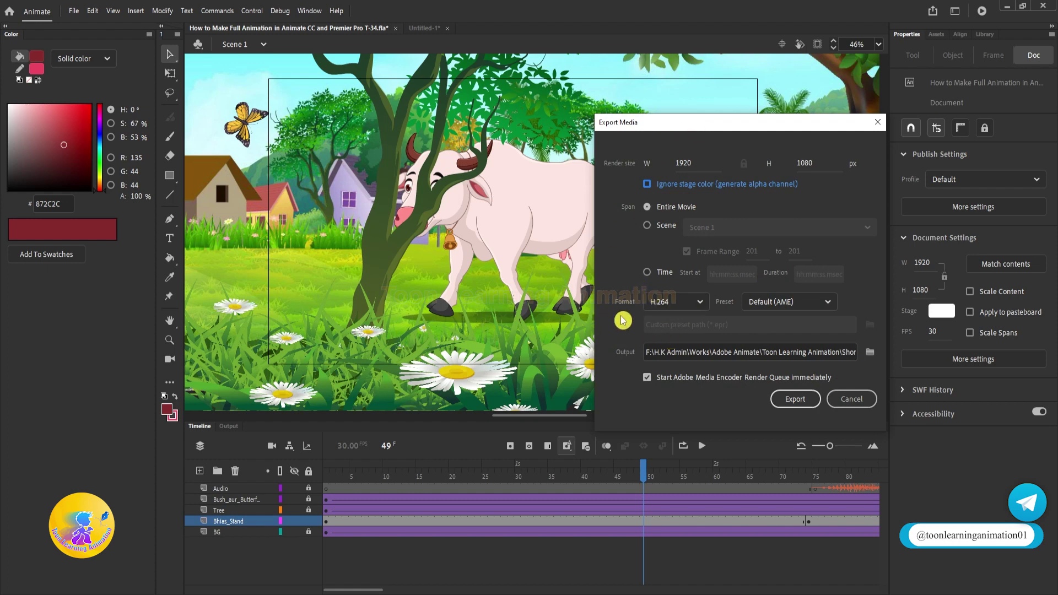
{"action": "left_click", "coordinate": [870, 353]}
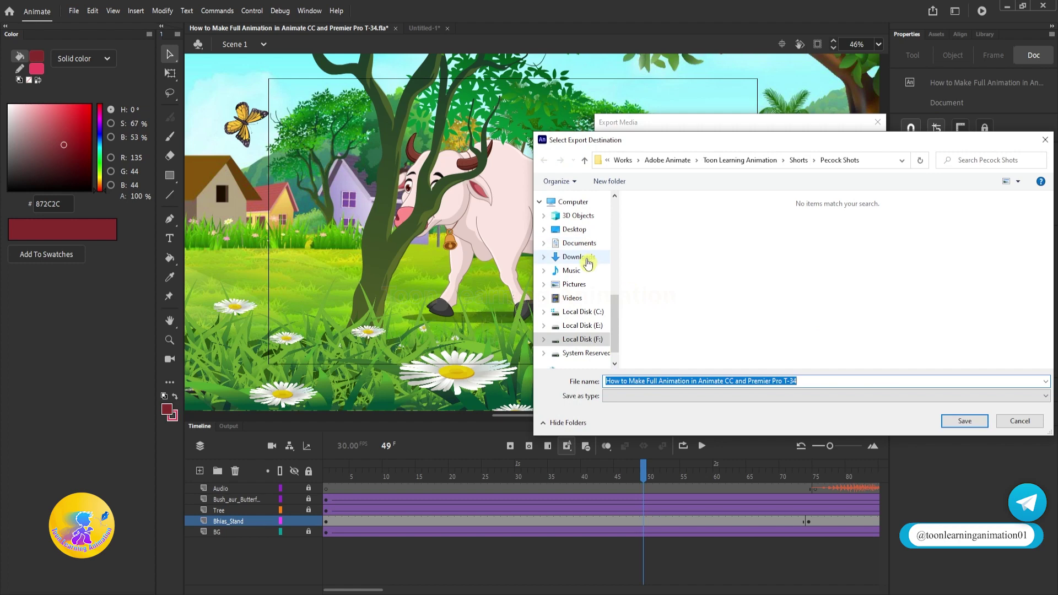
{"action": "left_click", "coordinate": [587, 259]}
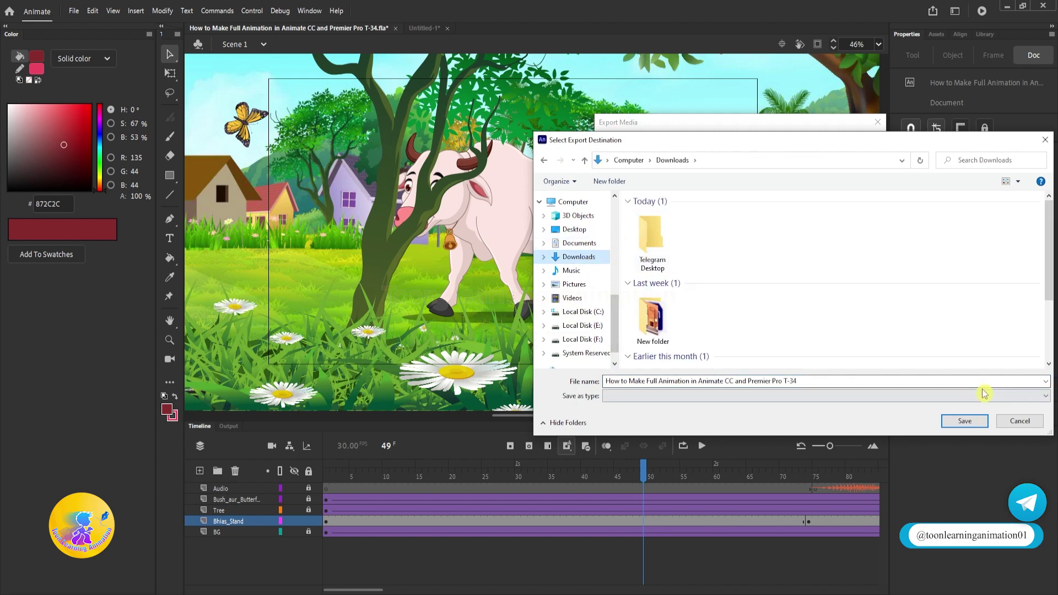
{"action": "left_click", "coordinate": [976, 425]}
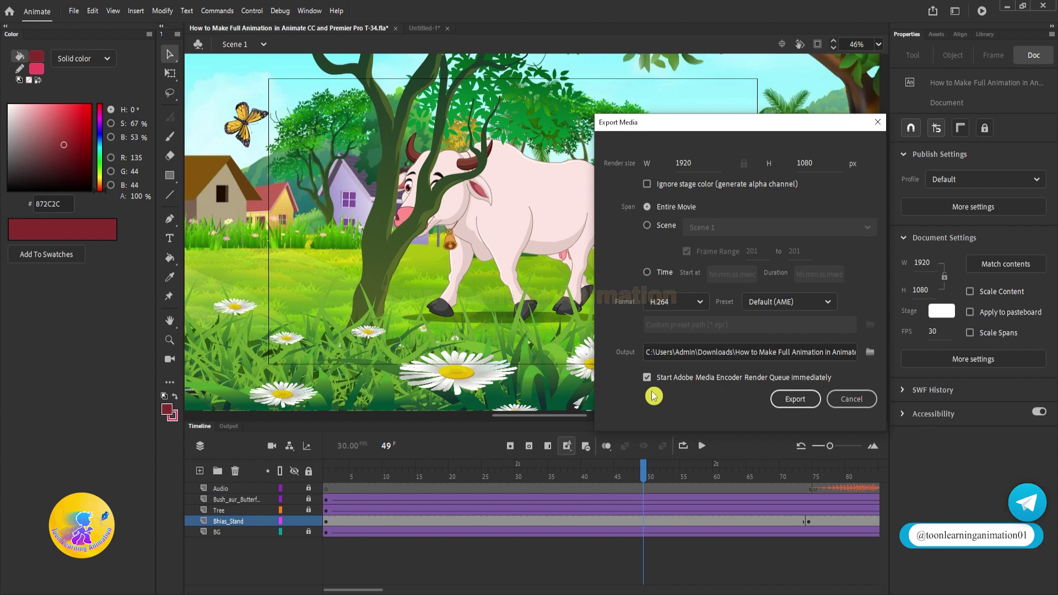
{"action": "left_click", "coordinate": [796, 400]}
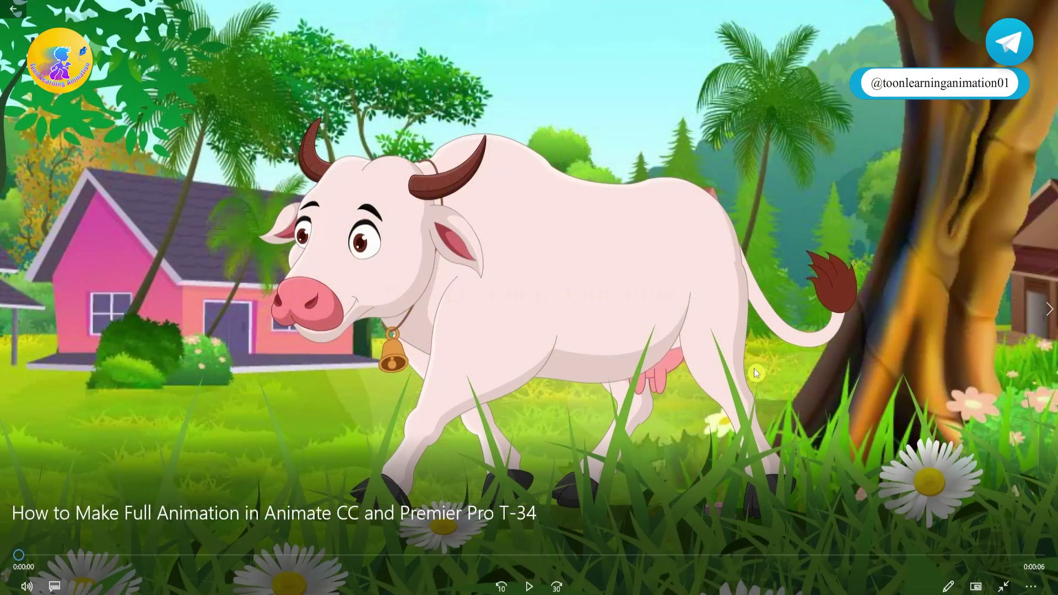
{"action": "left_click", "coordinate": [529, 587]}
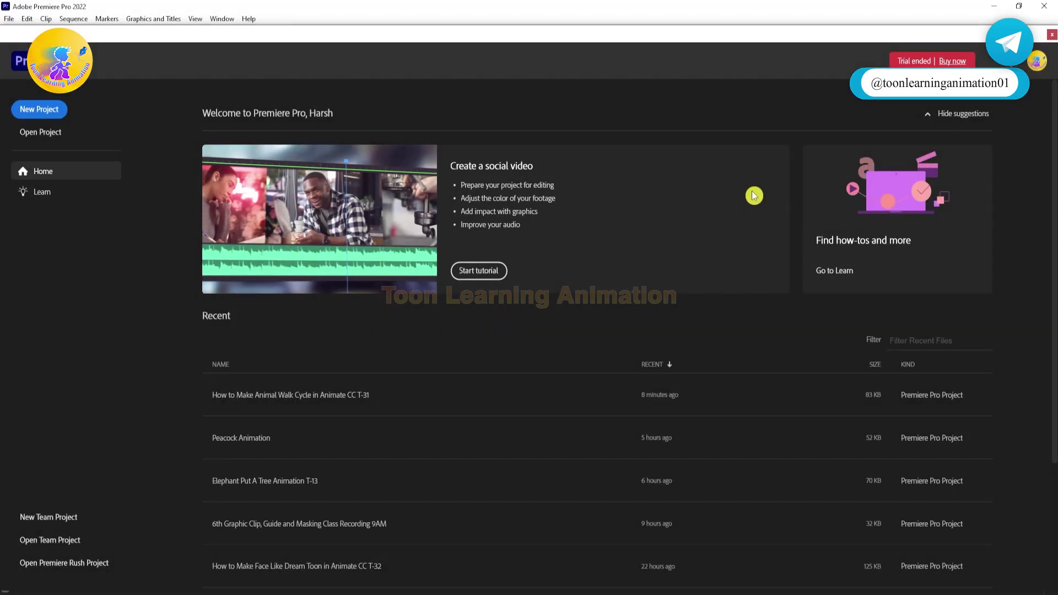
Create a new project named Cow Animation in the Downloads\Toon Learning Animation folder.
{"action": "left_click", "coordinate": [42, 132]}
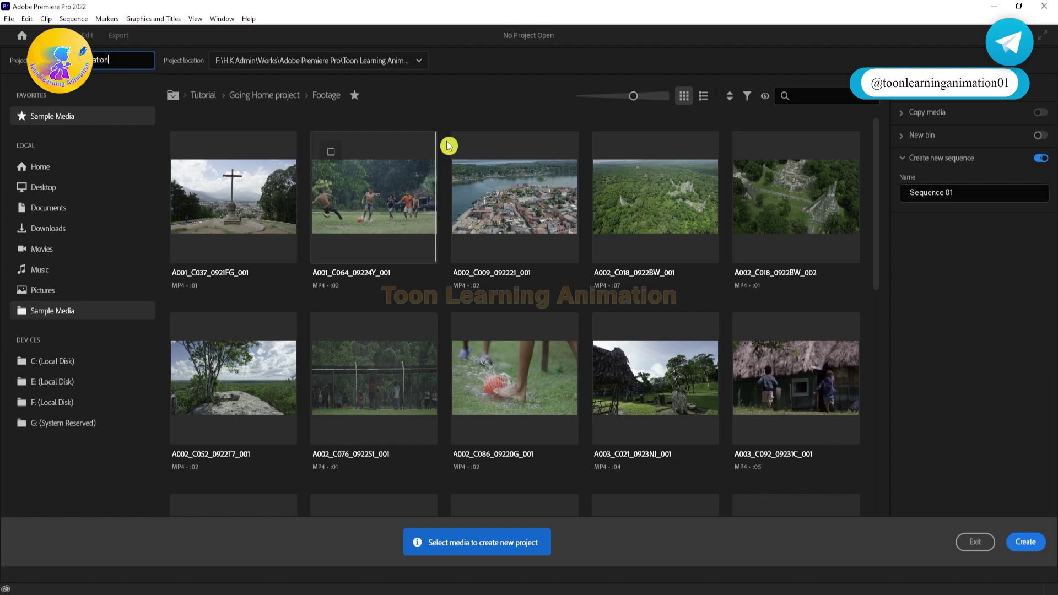
{"action": "left_click", "coordinate": [297, 60]}
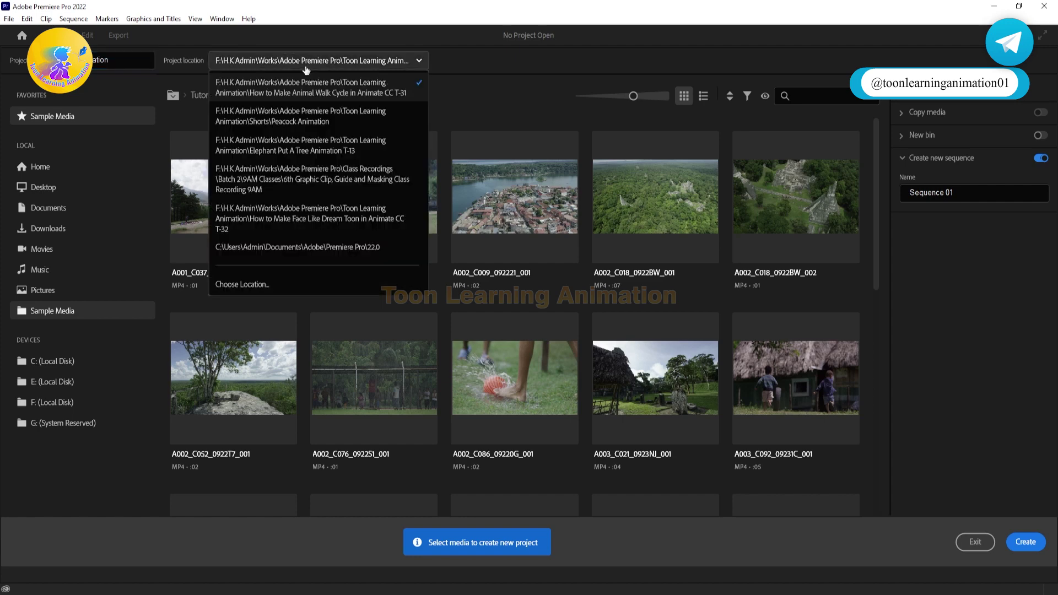
{"action": "left_click", "coordinate": [251, 285]}
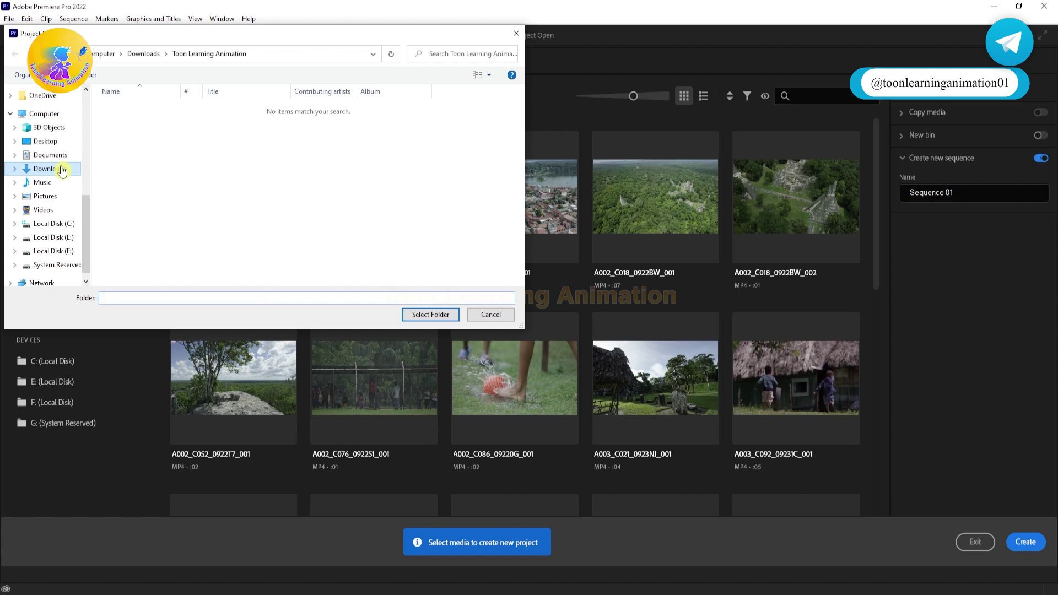
{"action": "left_click", "coordinate": [62, 170]}
{"action": "double_click", "coordinate": [120, 131]}
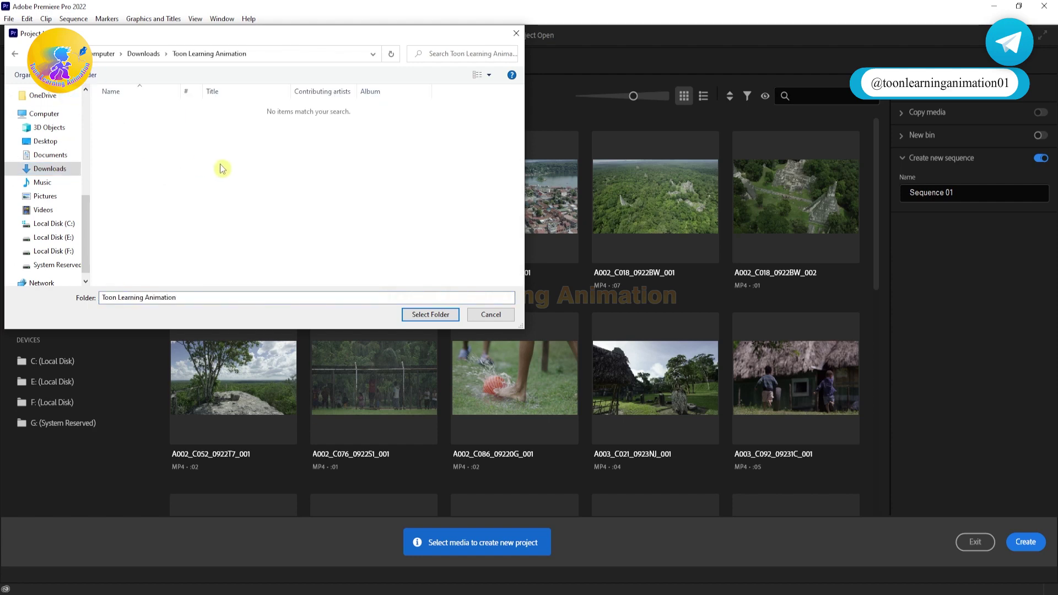
{"action": "left_click", "coordinate": [430, 316]}
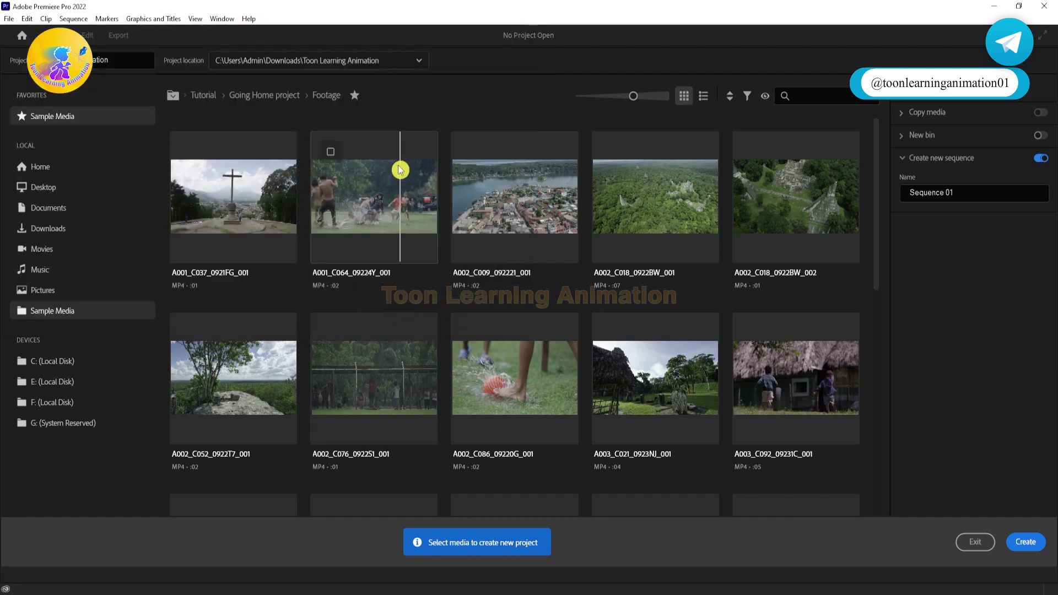
{"action": "left_click", "coordinate": [1033, 544]}
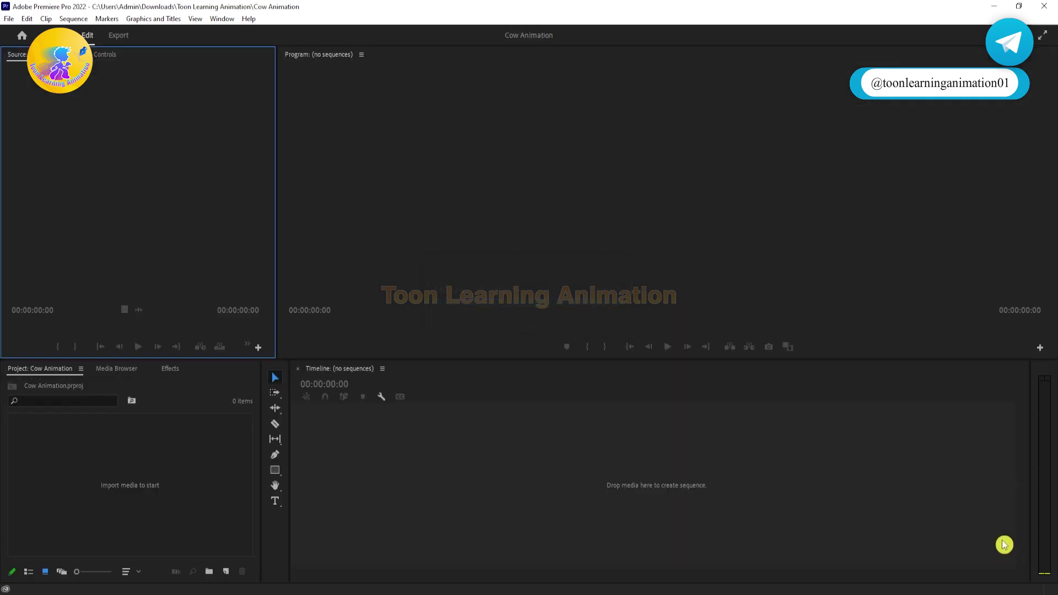
Import the exported cow video from the Toon Learning Animation folder into the project and create a sequence from it.
{"action": "left_click", "coordinate": [130, 516]}
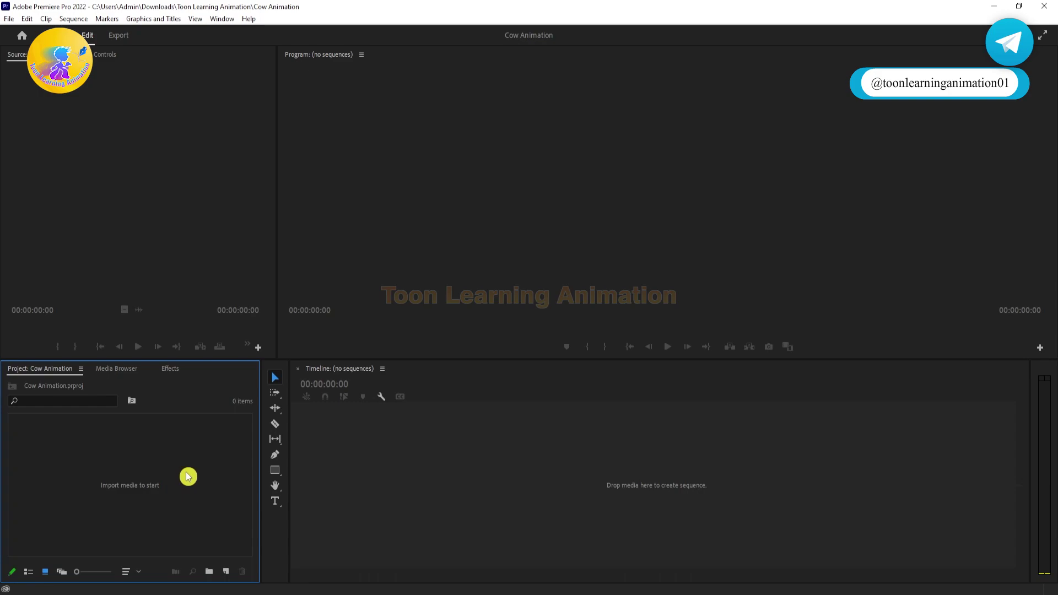
{"action": "key", "text": "alt+Tab"}
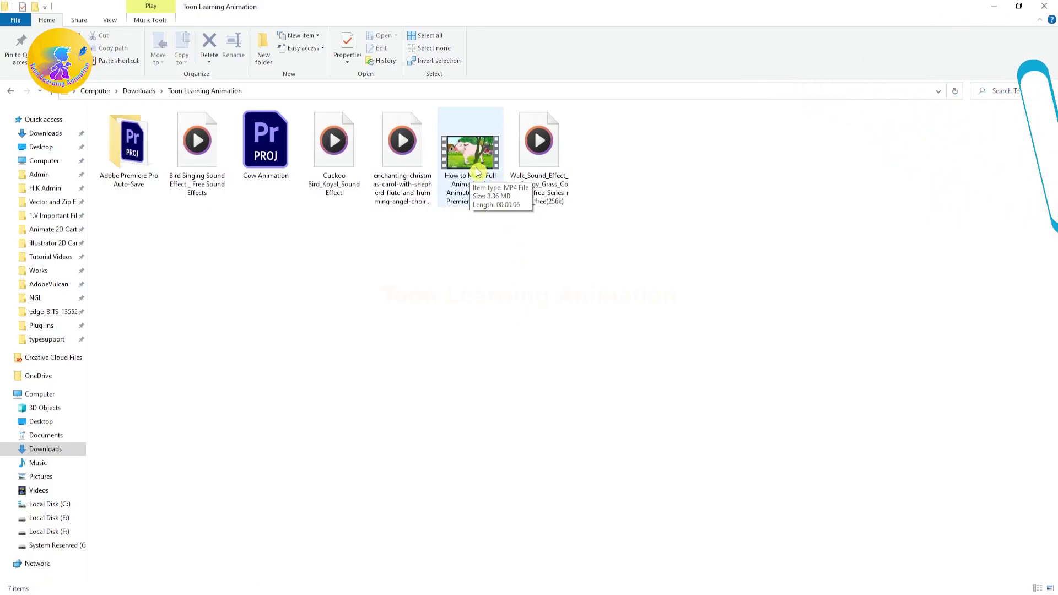
{"action": "left_click_drag", "start_coordinate": [477, 172], "coordinate": [145, 485]}
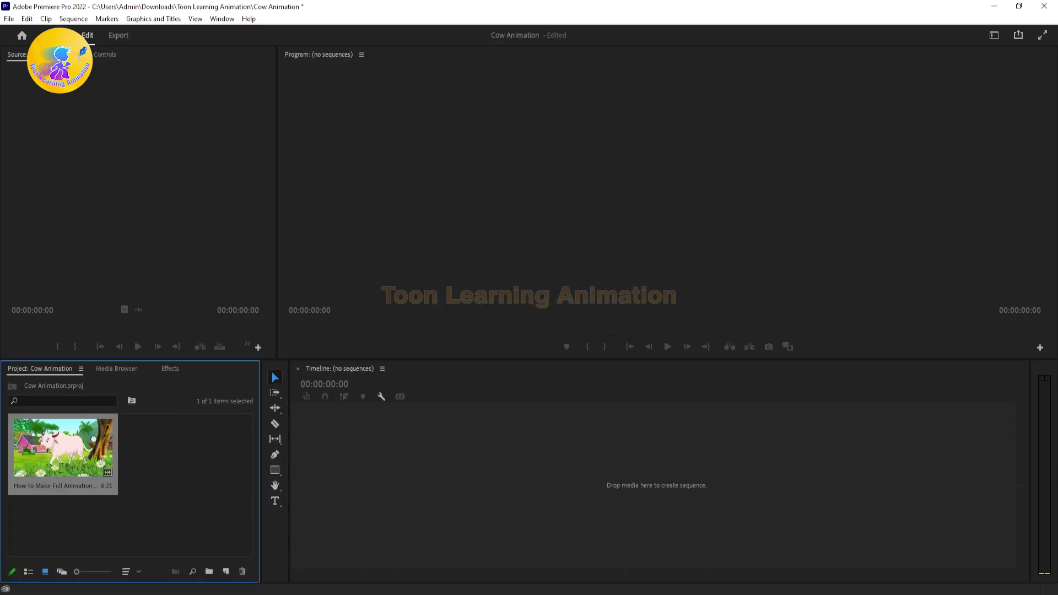
{"action": "left_click_drag", "start_coordinate": [94, 439], "coordinate": [384, 468]}
Play back the cow video sequence from its beginning and return the playhead to 00:00:00:00.
{"action": "left_click_drag", "start_coordinate": [432, 402], "coordinate": [361, 416]}
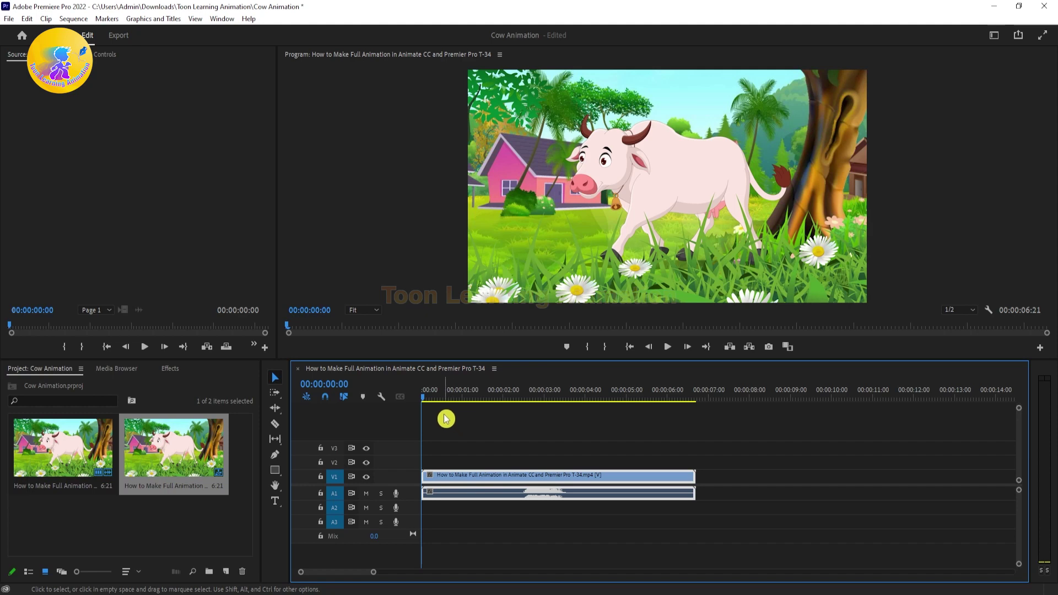
{"action": "key", "text": "space"}
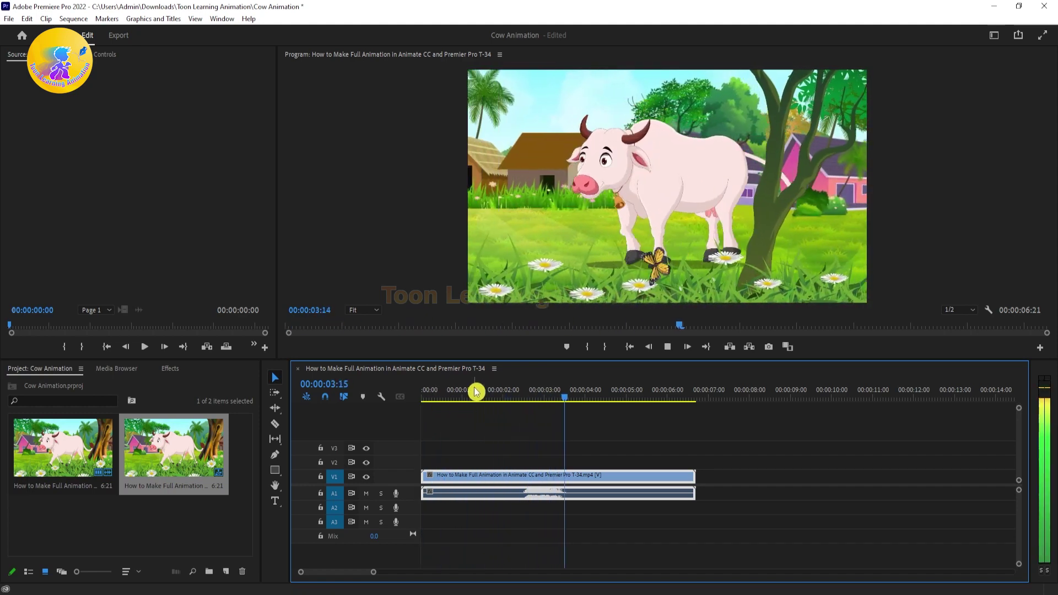
{"action": "key", "text": "space"}
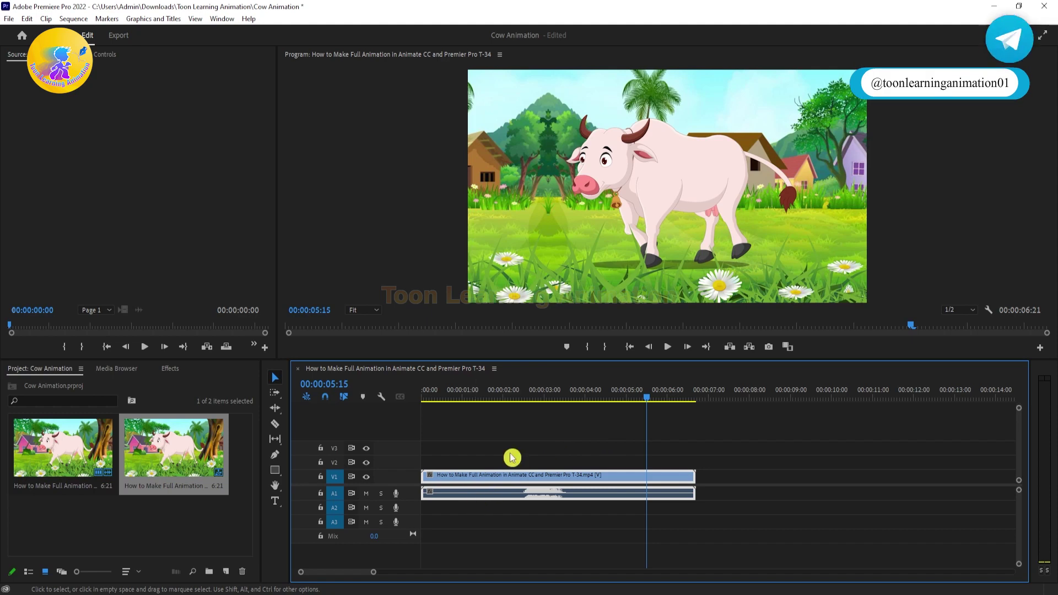
{"action": "left_click", "coordinate": [521, 431]}
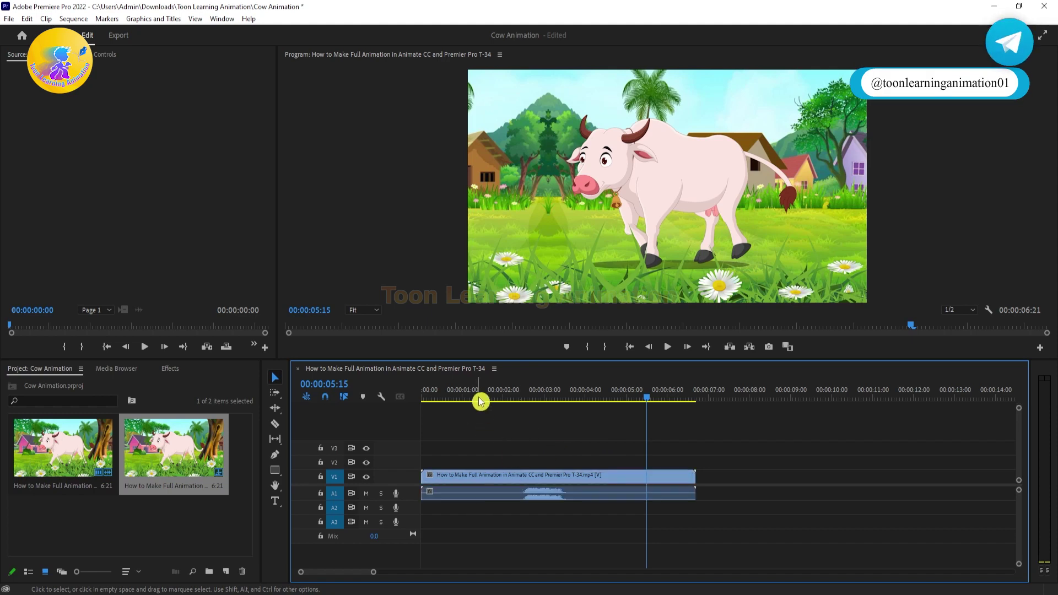
{"action": "left_click_drag", "start_coordinate": [480, 400], "coordinate": [302, 404]}
Import the enchanting-christmas-carol shepherd flute MP3 and place it on audio track A2 at the start of the sequence.
{"action": "left_click", "coordinate": [493, 428]}
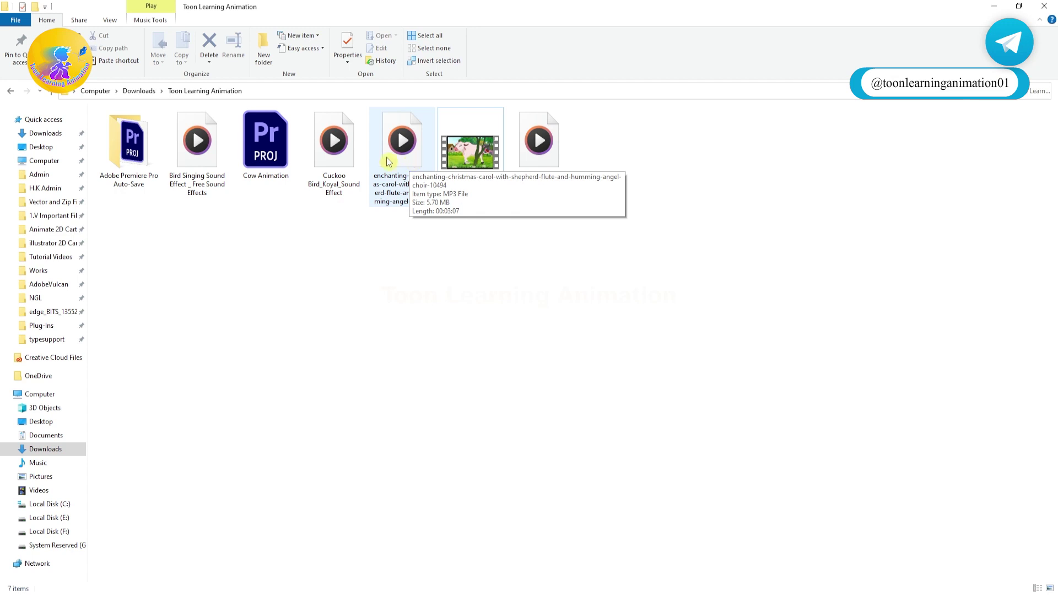
{"action": "left_click_drag", "start_coordinate": [389, 162], "coordinate": [100, 540]}
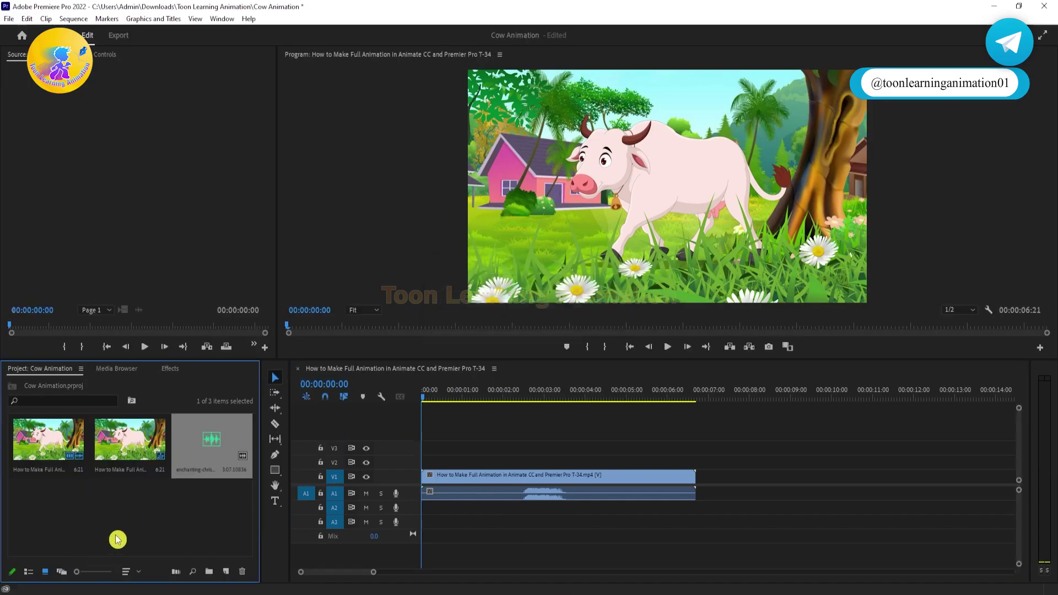
{"action": "left_click_drag", "start_coordinate": [318, 523], "coordinate": [429, 516]}
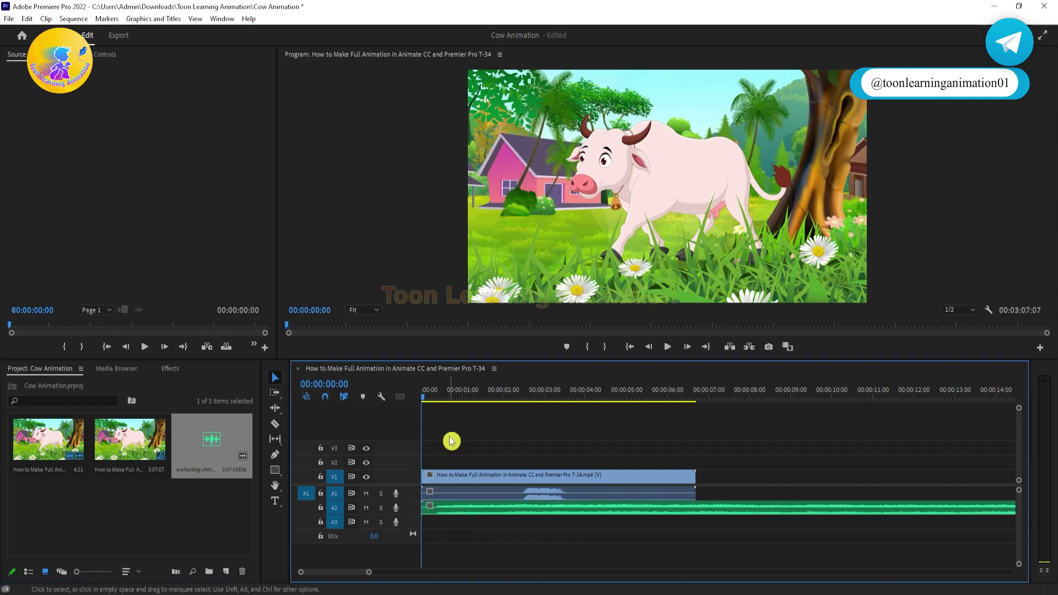
Play back the sequence to hear the flute music together with the cow video.
{"action": "left_click_drag", "start_coordinate": [370, 572], "coordinate": [536, 588]}
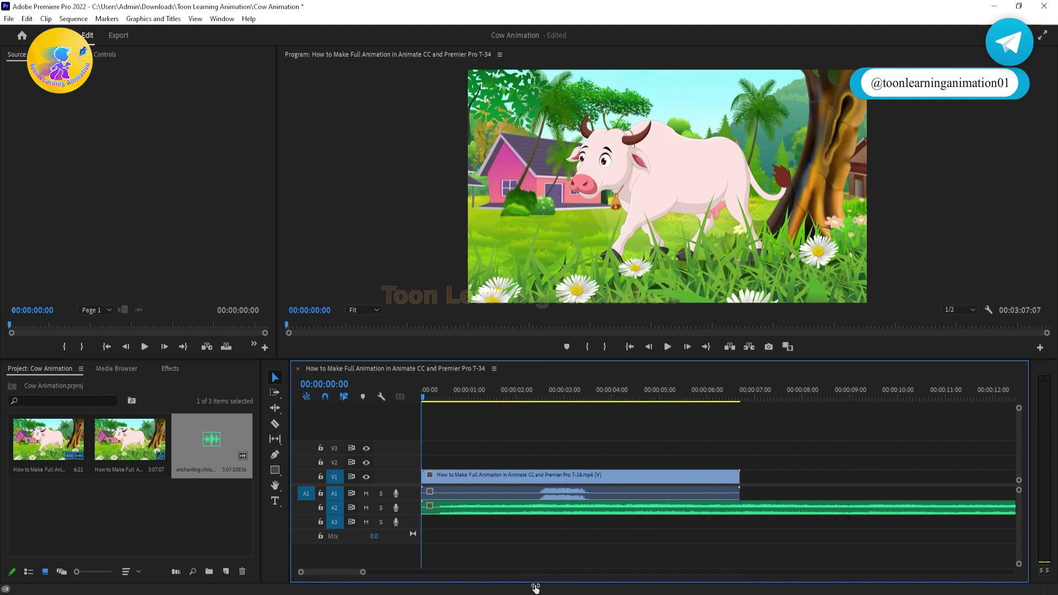
{"action": "key", "text": "space"}
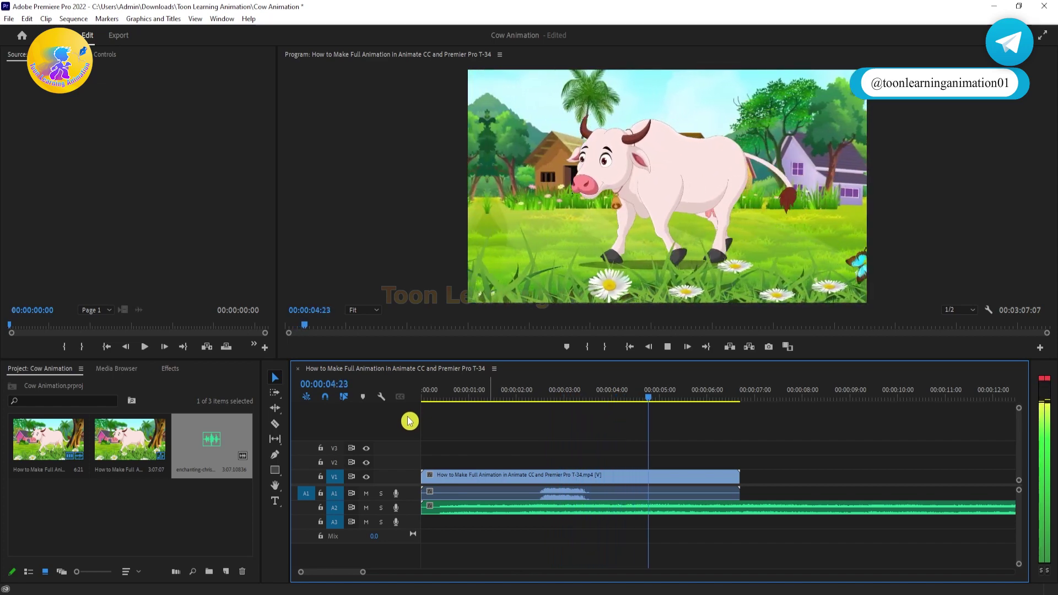
{"action": "key", "text": "space"}
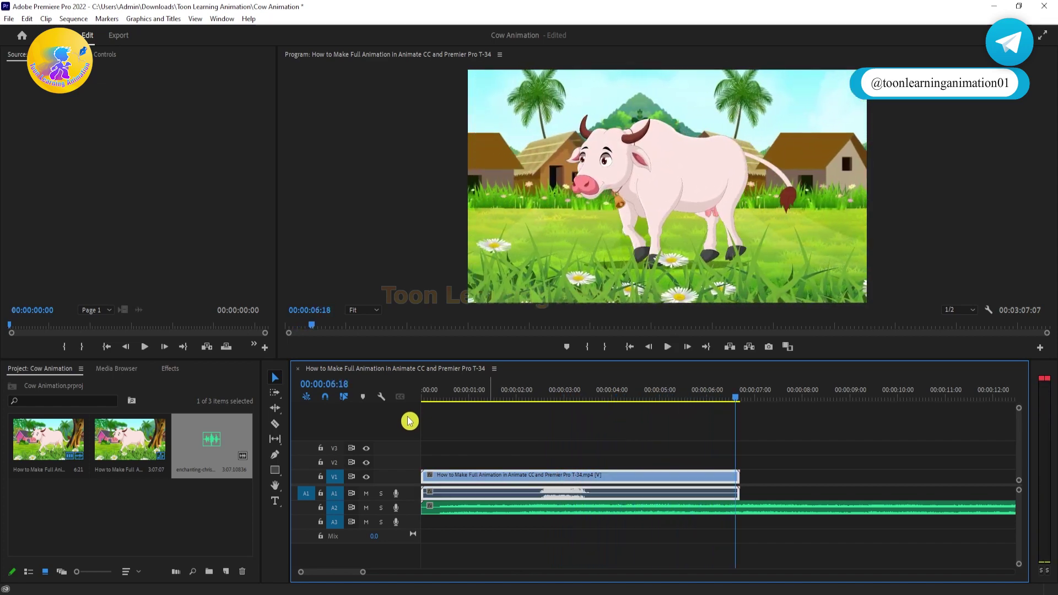
{"action": "left_click", "coordinate": [500, 437]}
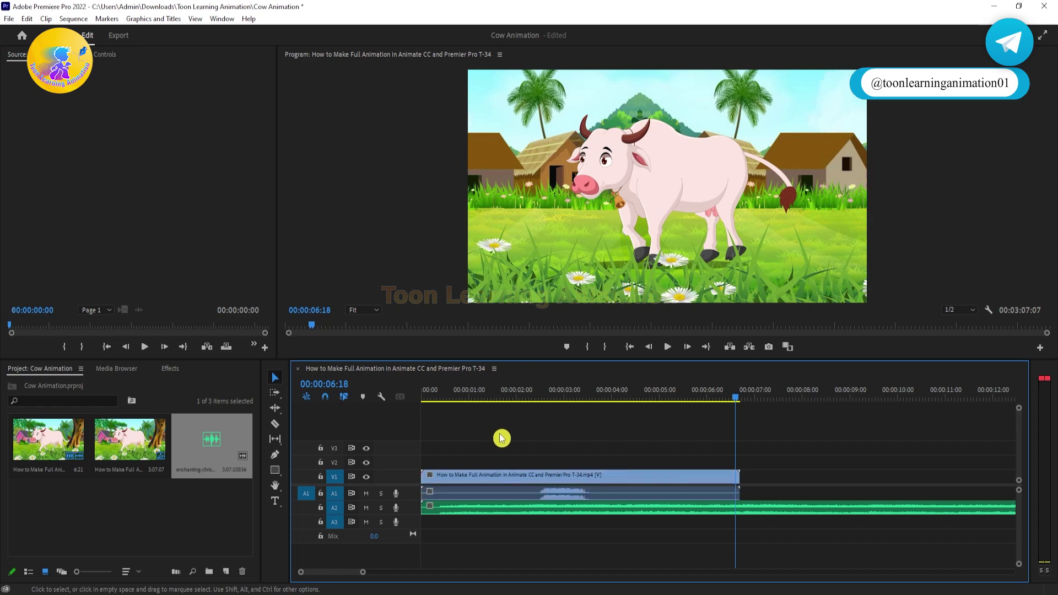
Delete the full-length music clip from track A2 and open the flute music in the Source Monitor.
{"action": "left_click", "coordinate": [774, 514]}
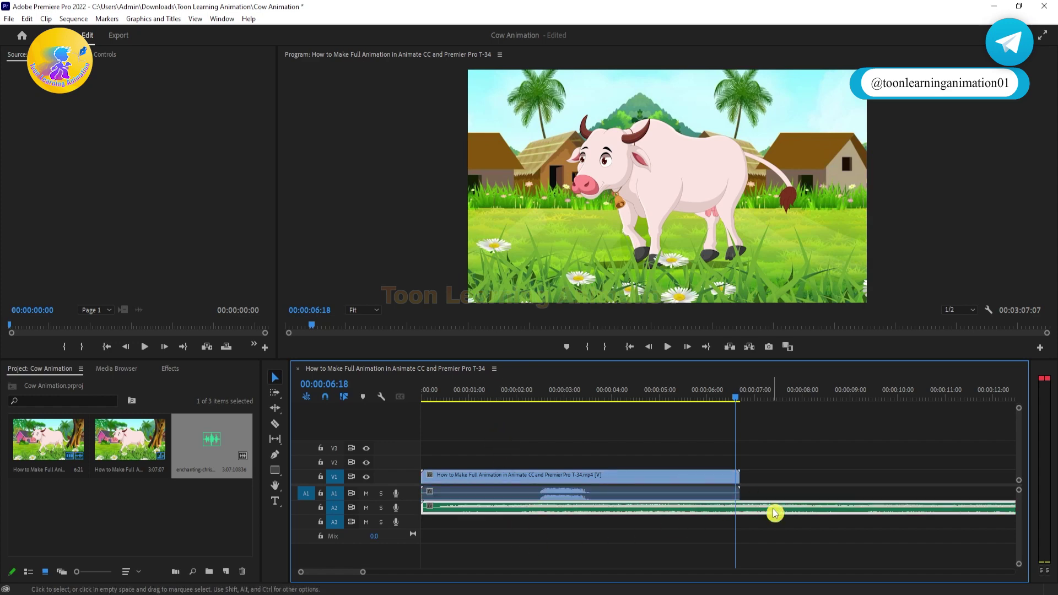
{"action": "key", "text": "Delete"}
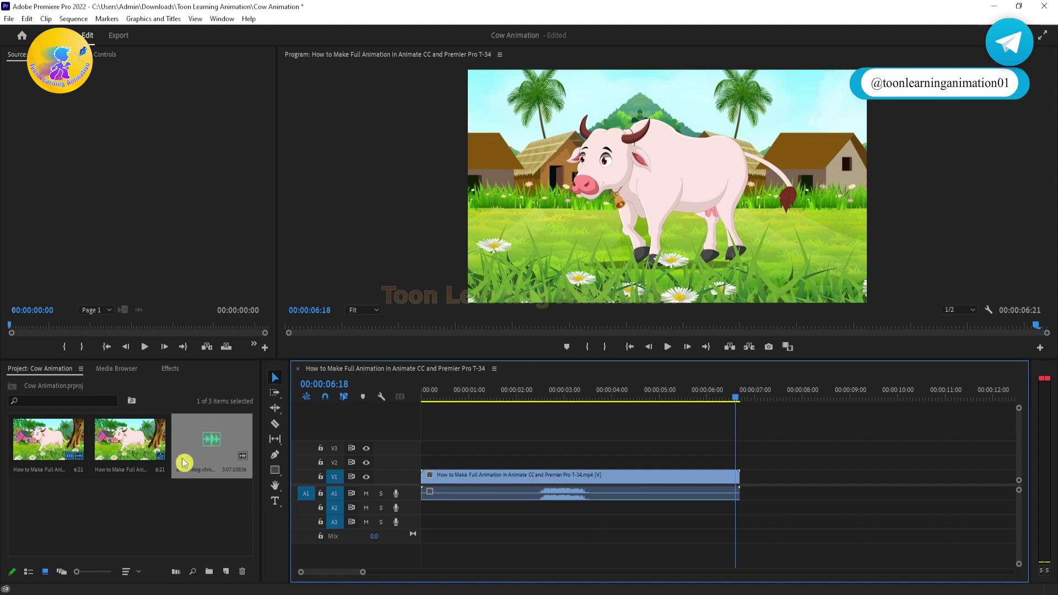
{"action": "left_click", "coordinate": [212, 453]}
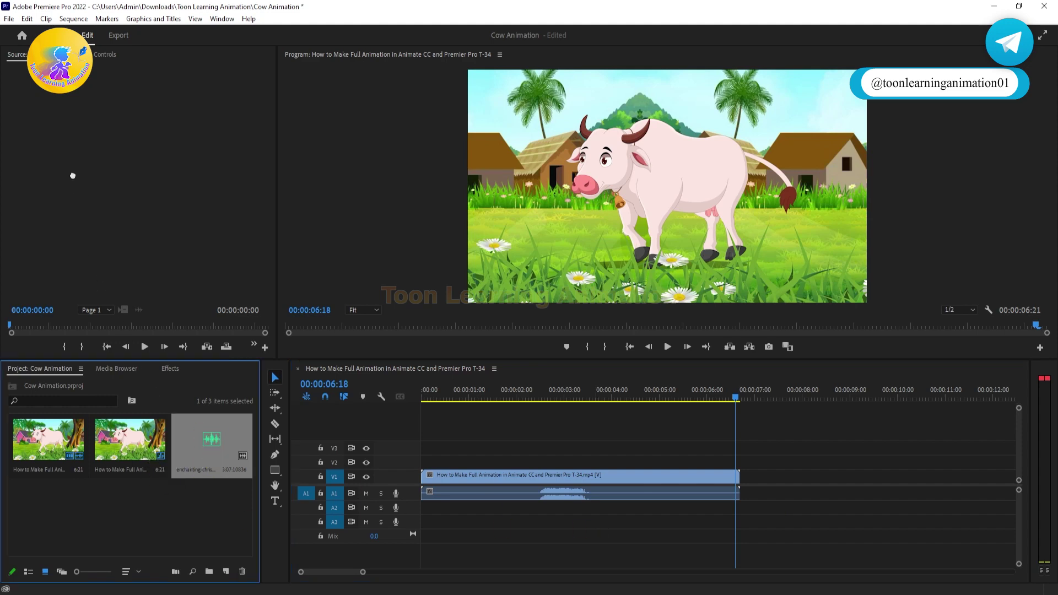
{"action": "left_click_drag", "start_coordinate": [73, 176], "coordinate": [72, 177]}
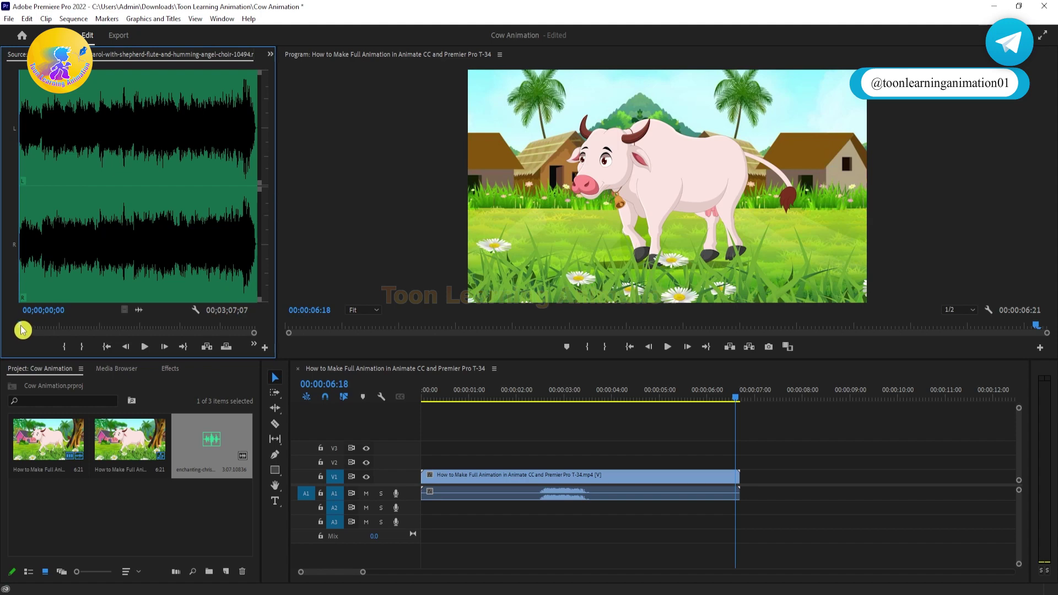
Mark a music excerpt from about 00;01;02 to 00;01;04;24 and place its audio on A2 at the sequence start.
{"action": "left_click_drag", "start_coordinate": [22, 329], "coordinate": [98, 328]}
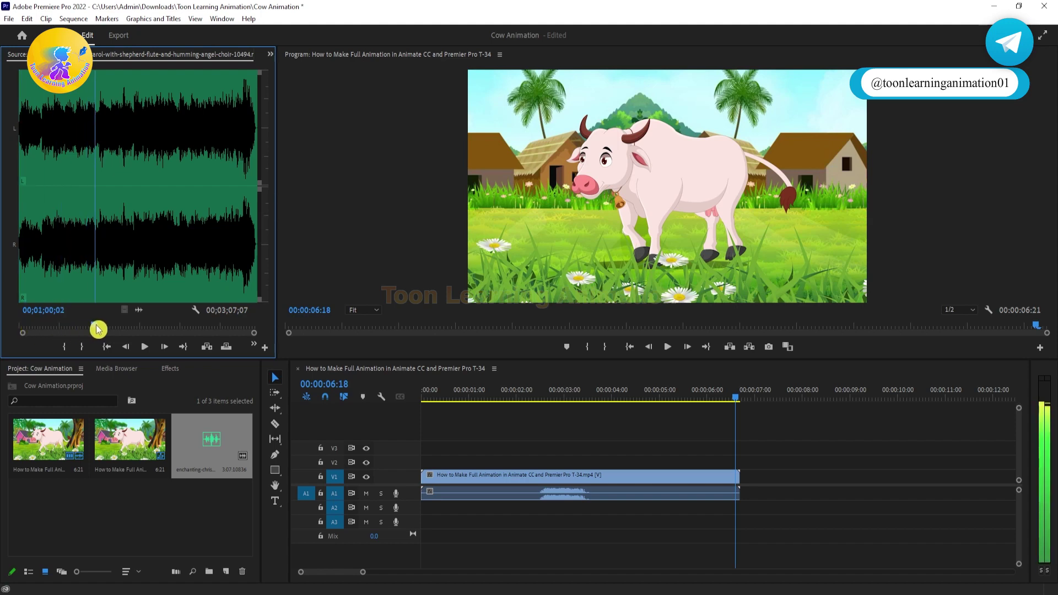
{"action": "key", "text": "space"}
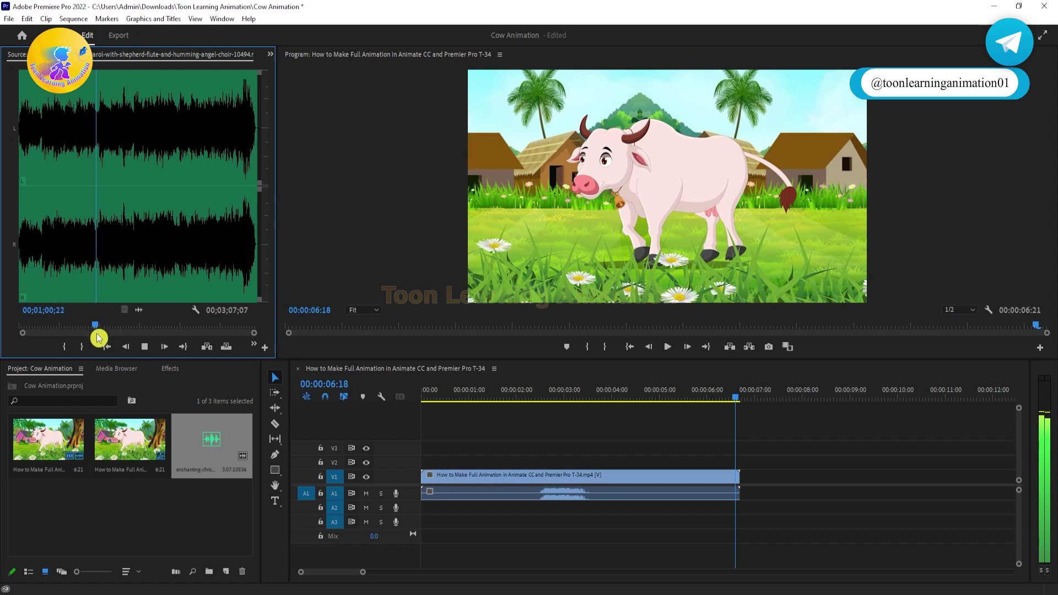
{"action": "left_click", "coordinate": [65, 347]}
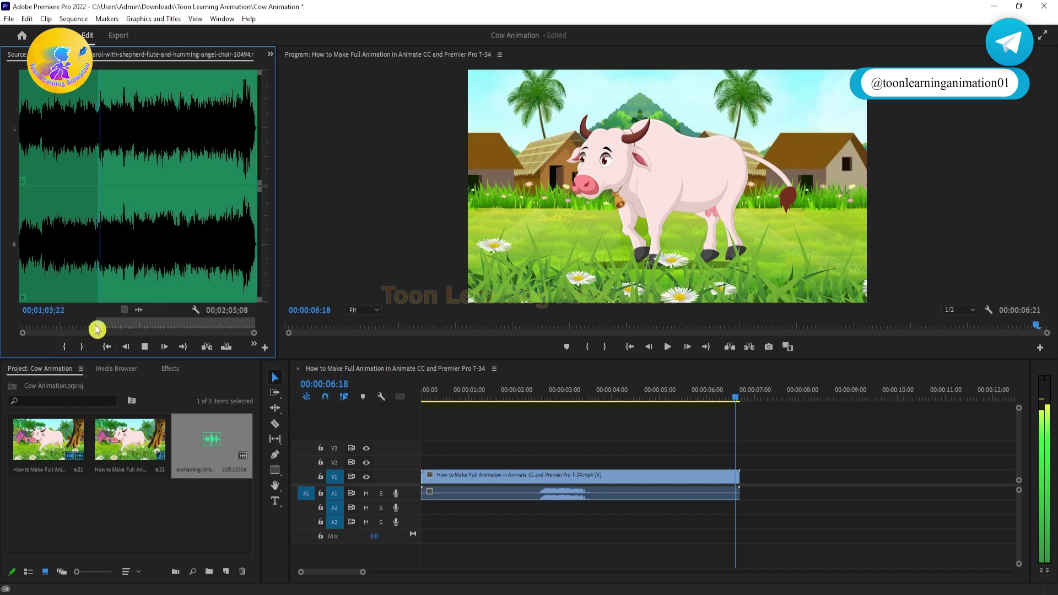
{"action": "key", "text": "space"}
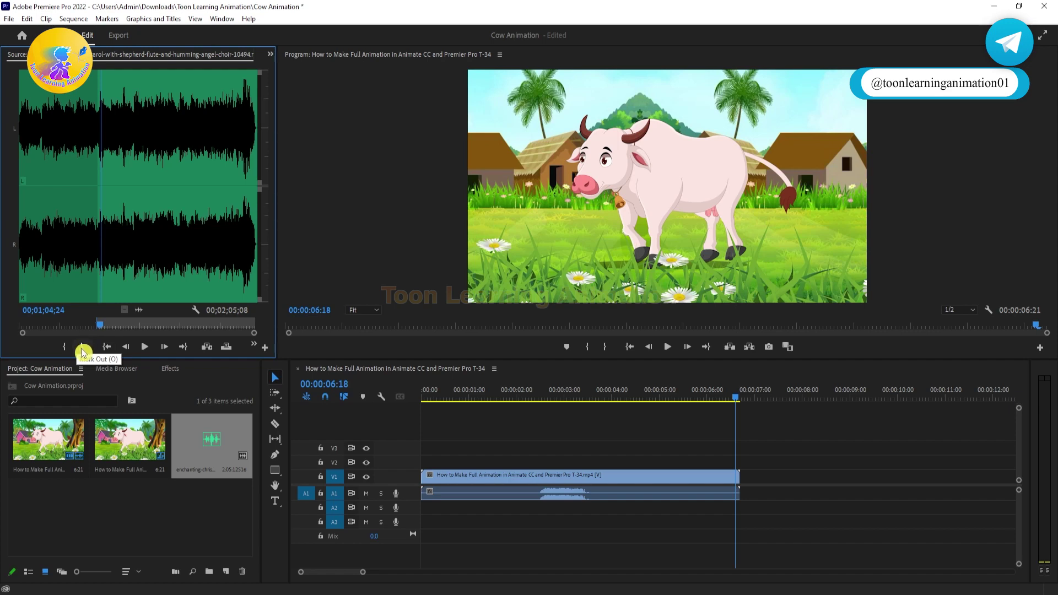
{"action": "left_click", "coordinate": [82, 348]}
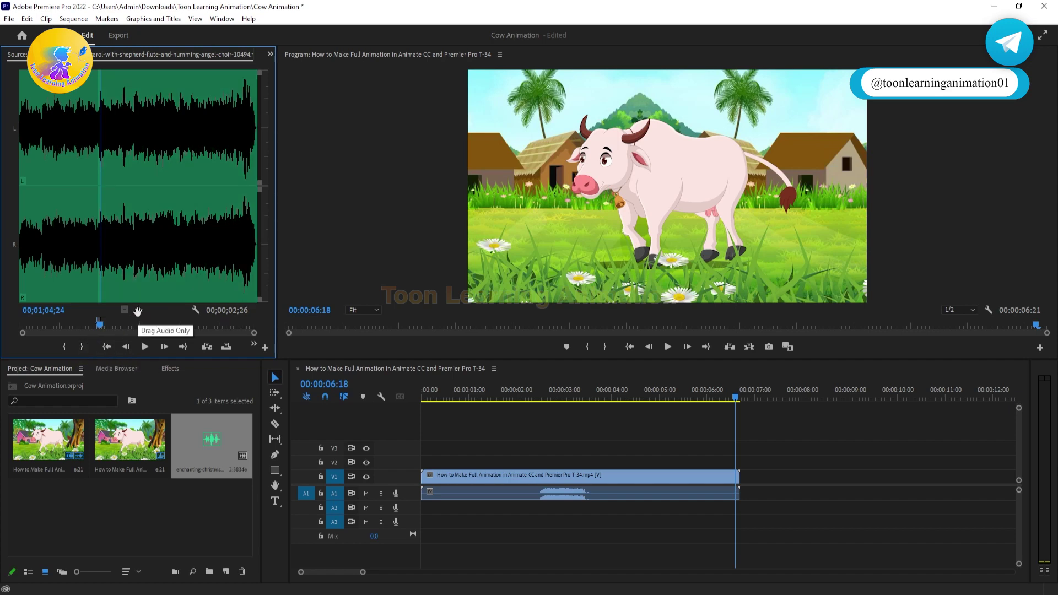
{"action": "left_click_drag", "start_coordinate": [138, 311], "coordinate": [425, 508]}
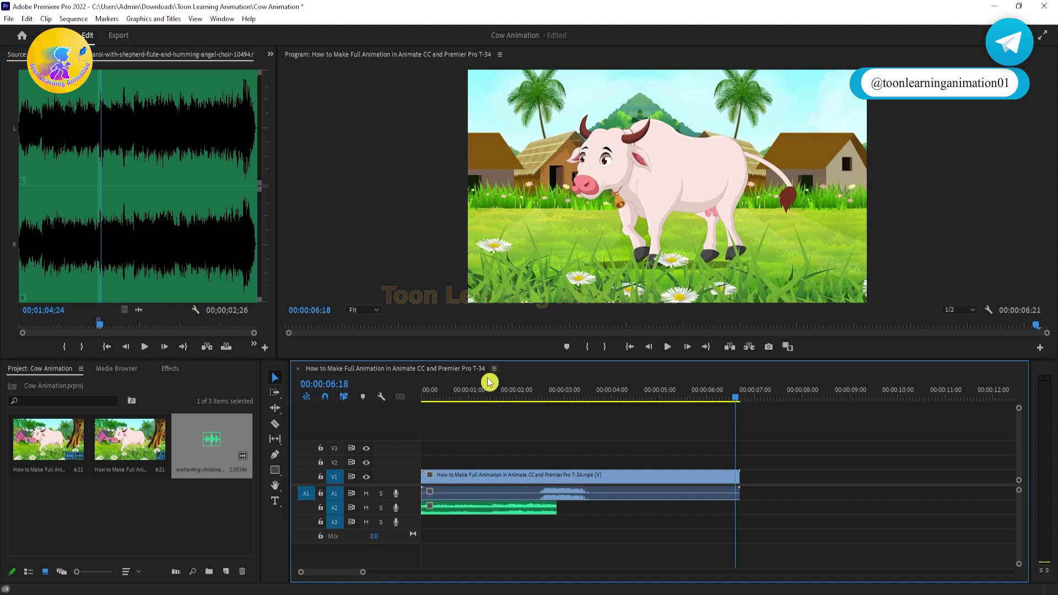
Play back the sequence from about 00:00:01:13 to check the music excerpt.
{"action": "left_click", "coordinate": [484, 395]}
{"action": "key", "text": "space"}
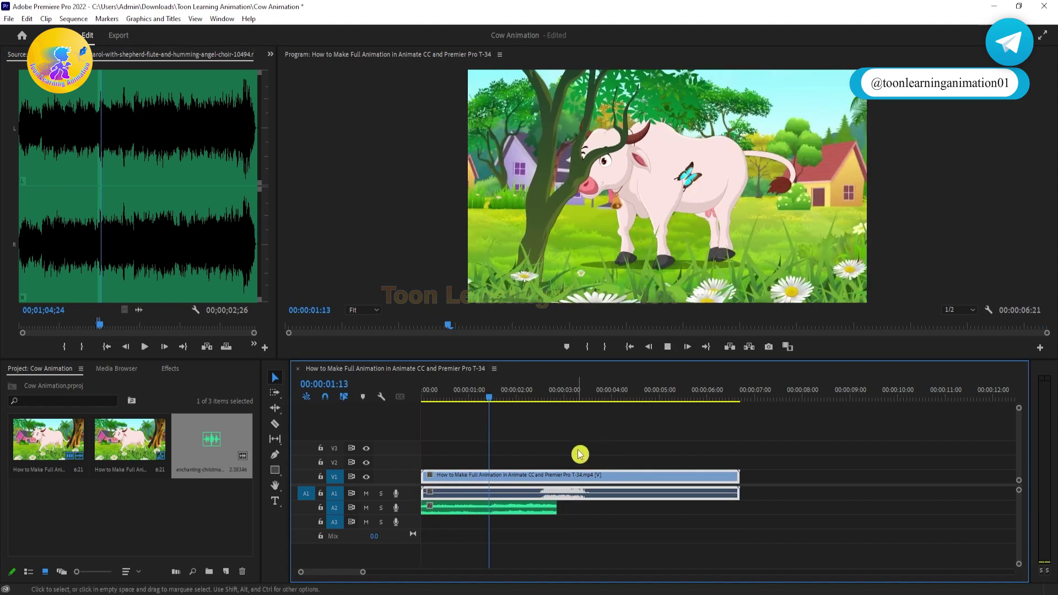
{"action": "key", "text": "space"}
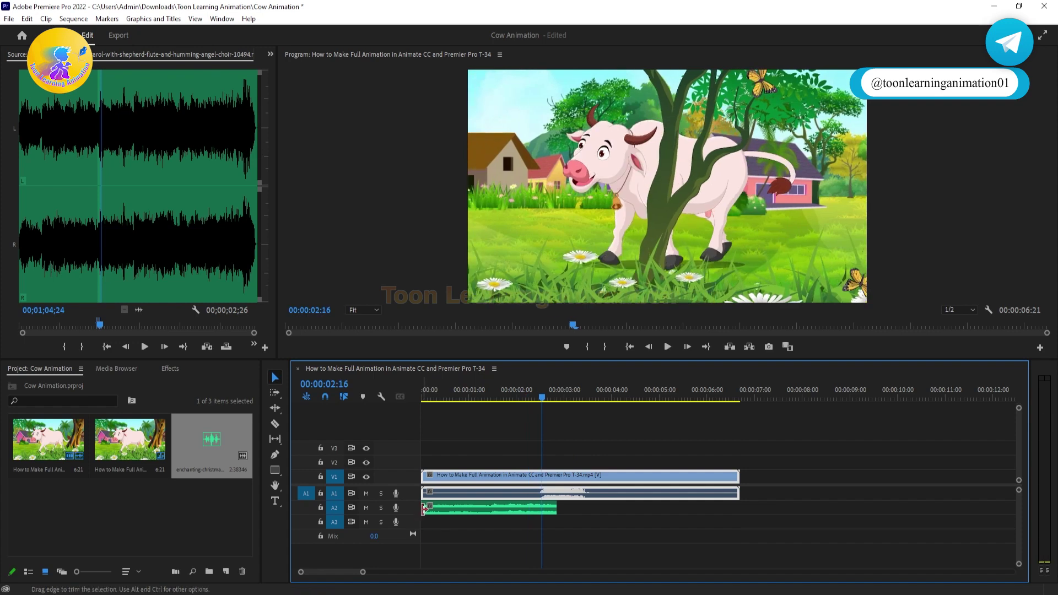
Extend the music clip on A2 to the end of the cow video and play the sequence from the start.
{"action": "left_click_drag", "start_coordinate": [423, 508], "coordinate": [743, 512]}
{"action": "key", "text": "Home"}
{"action": "key", "text": "space"}
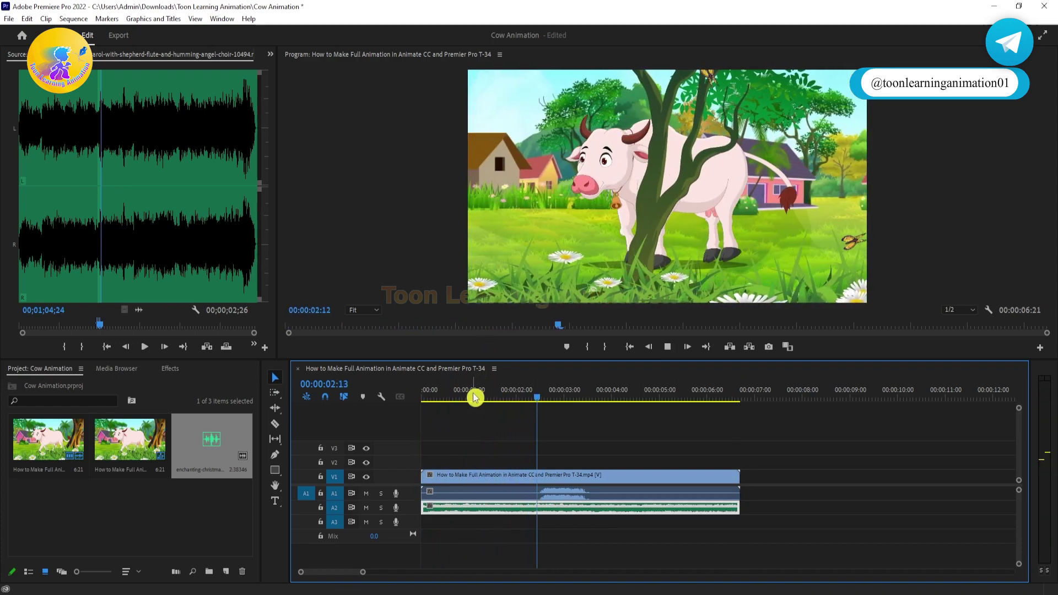
{"action": "left_click_drag", "start_coordinate": [475, 396], "coordinate": [269, 429]}
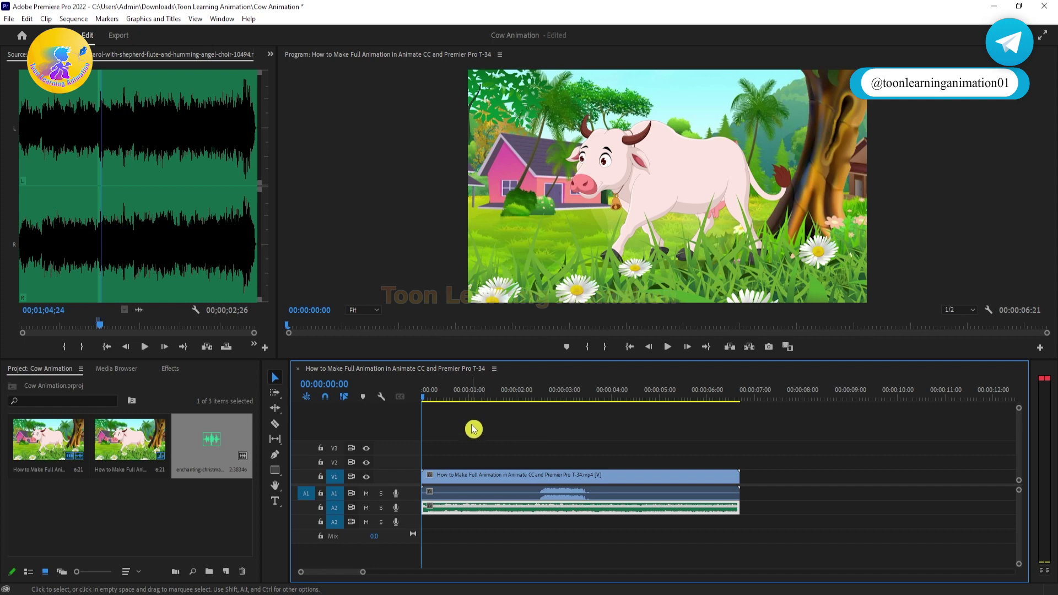
{"action": "key", "text": "space"}
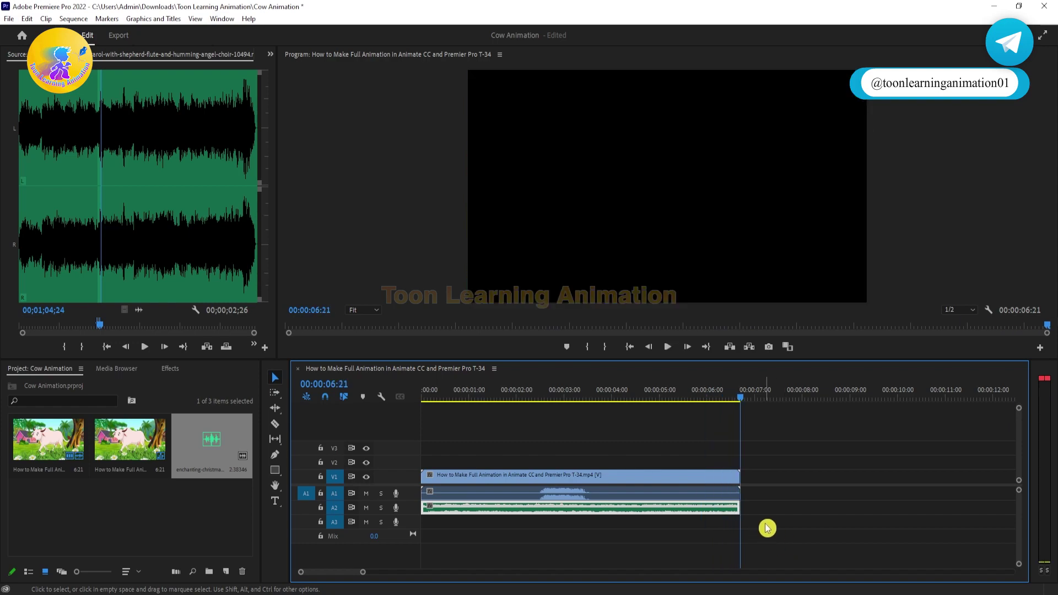
Play the sequence from the start, and listen to more of the flute music in the Source Monitor.
{"action": "key", "text": "Home"}
{"action": "key", "text": "space"}
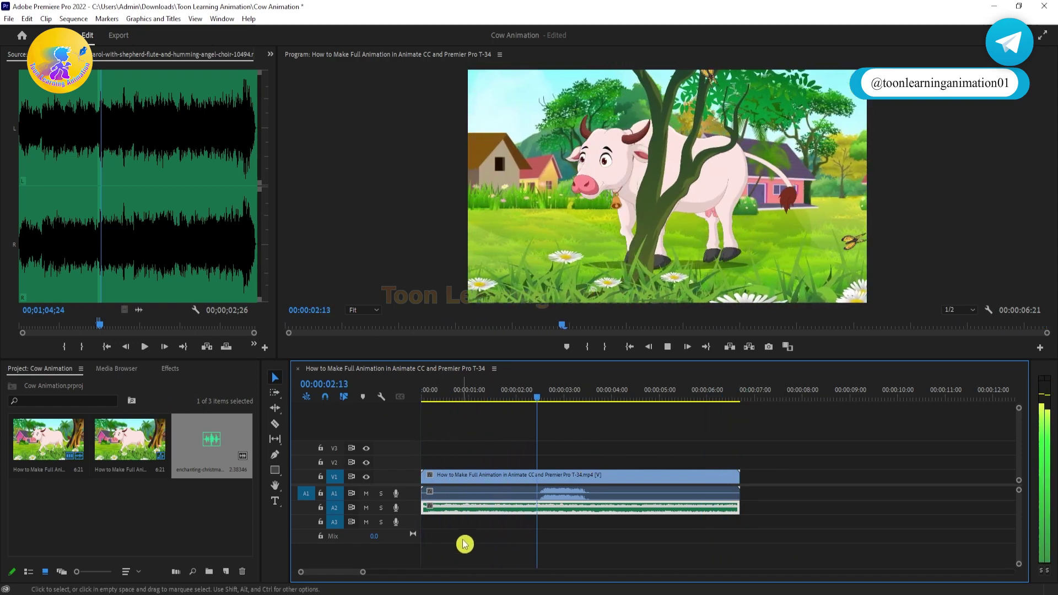
{"action": "key", "text": "space"}
{"action": "left_click", "coordinate": [144, 347]}
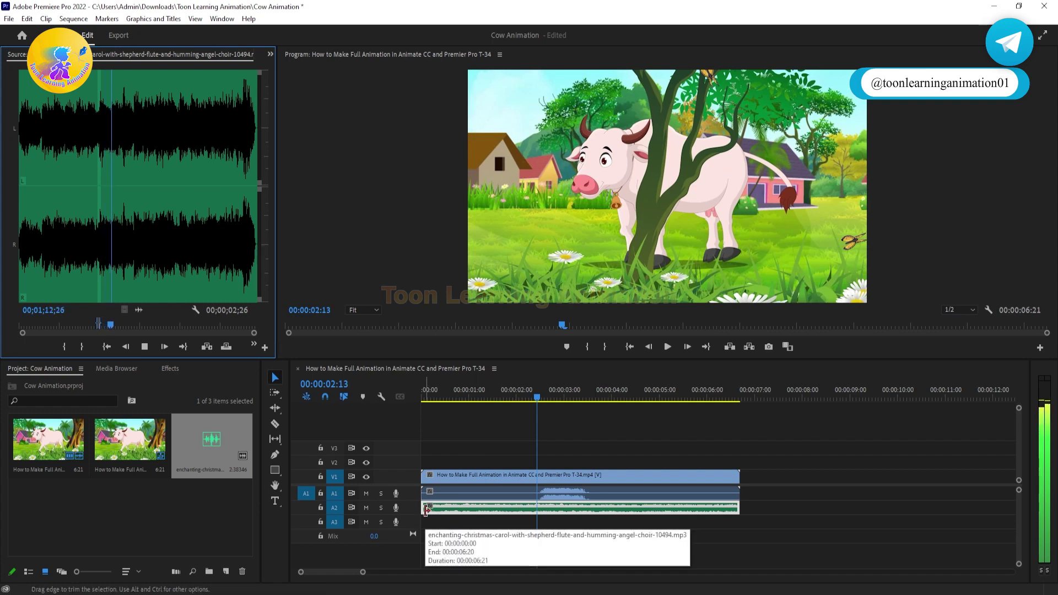
Return to the sequence start, enlarge track A2 and adjust the music clip's volume level.
{"action": "left_click", "coordinate": [441, 448]}
{"action": "key", "text": "Home"}
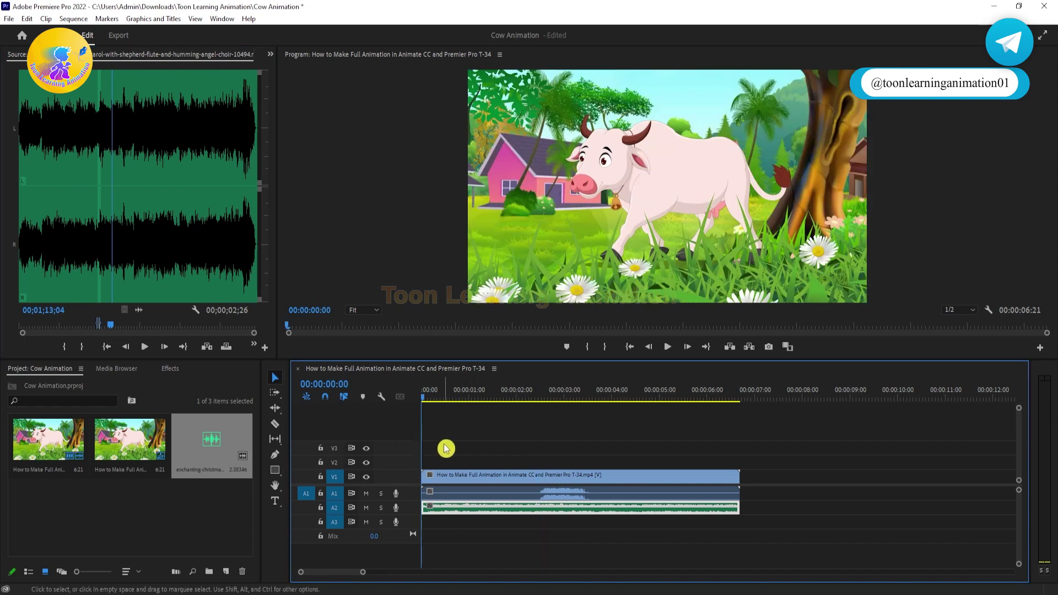
{"action": "left_click", "coordinate": [466, 452]}
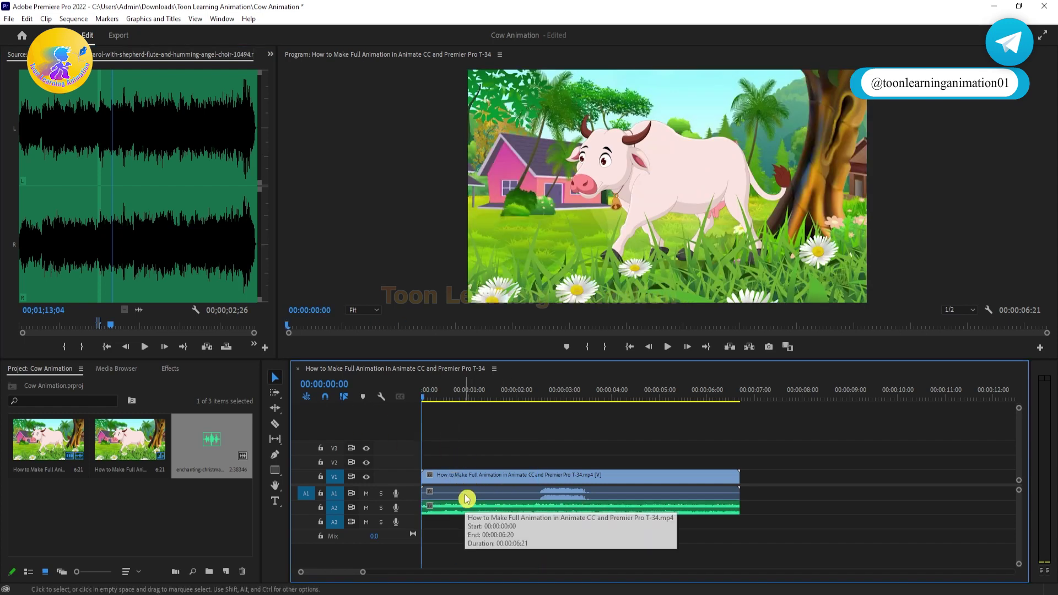
{"action": "left_click_drag", "start_coordinate": [409, 513], "coordinate": [408, 556]}
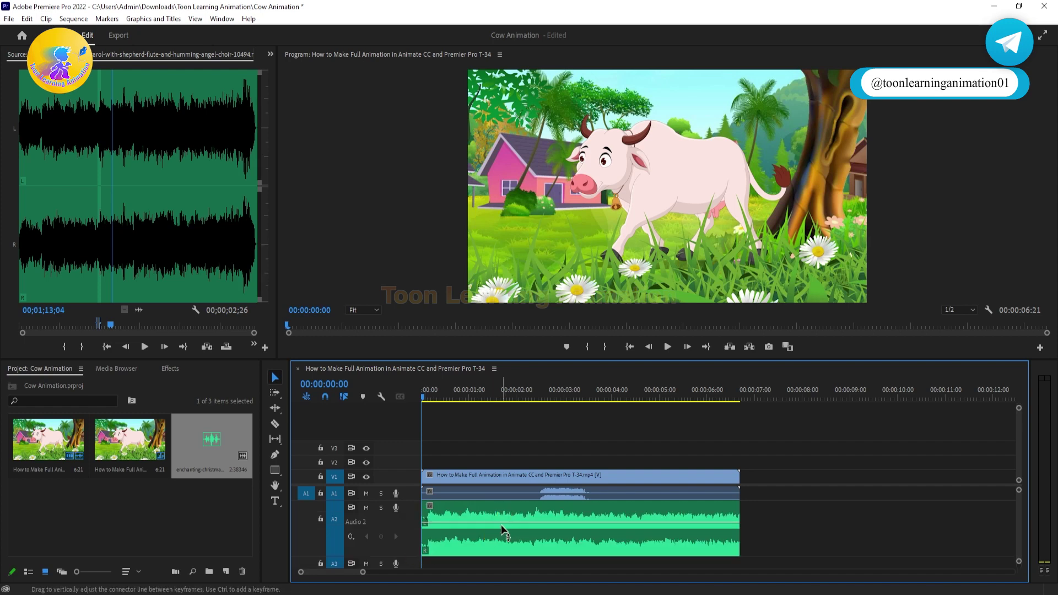
{"action": "left_click", "coordinate": [499, 524]}
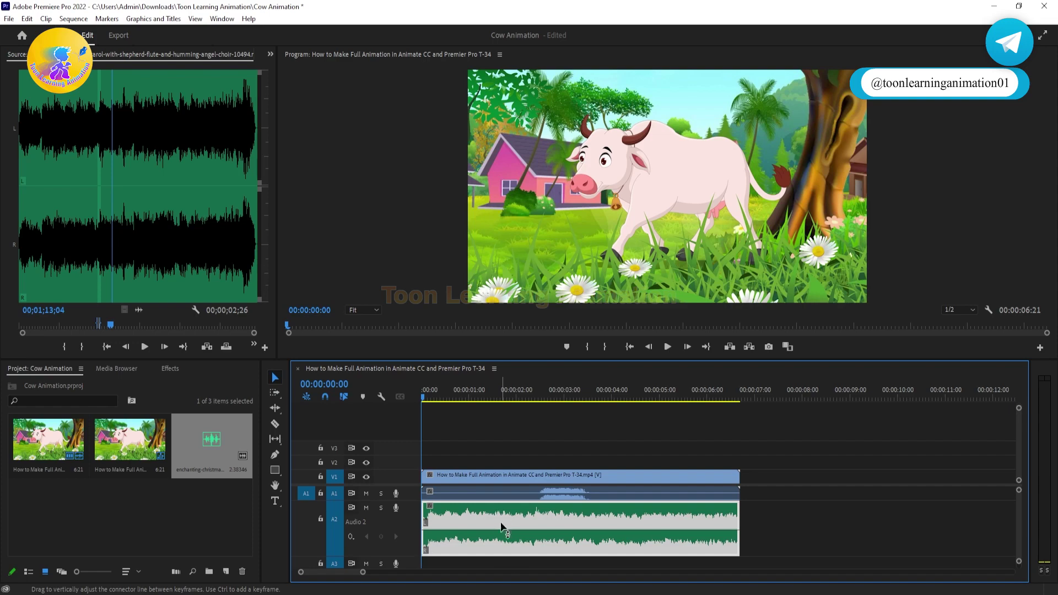
{"action": "left_click", "coordinate": [503, 511]}
Play the sequence from the start to check the music level, and shrink track A2 back to a compact height.
{"action": "key", "text": "space"}
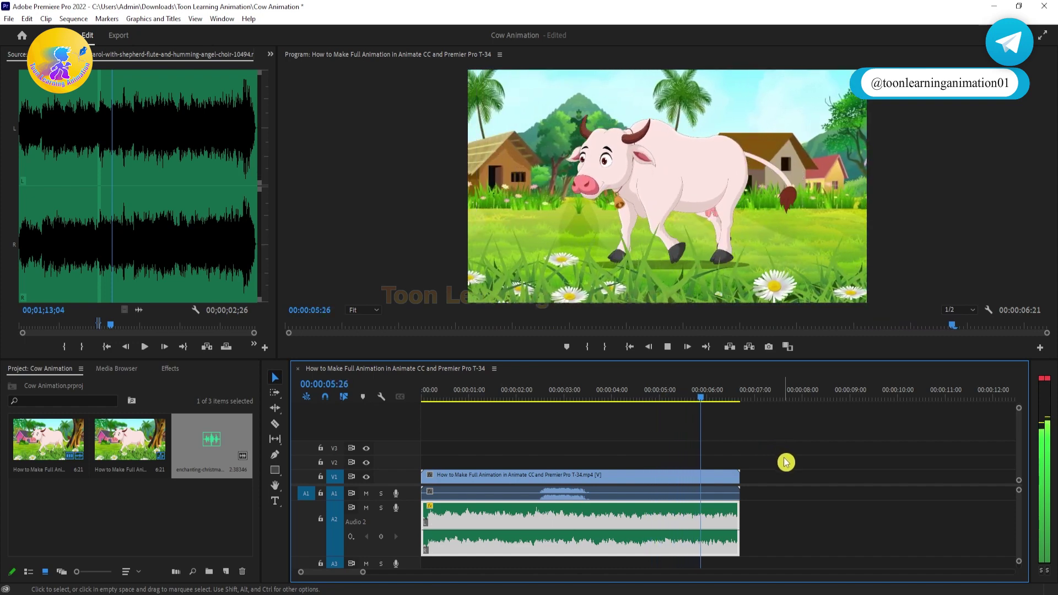
{"action": "key", "text": "space"}
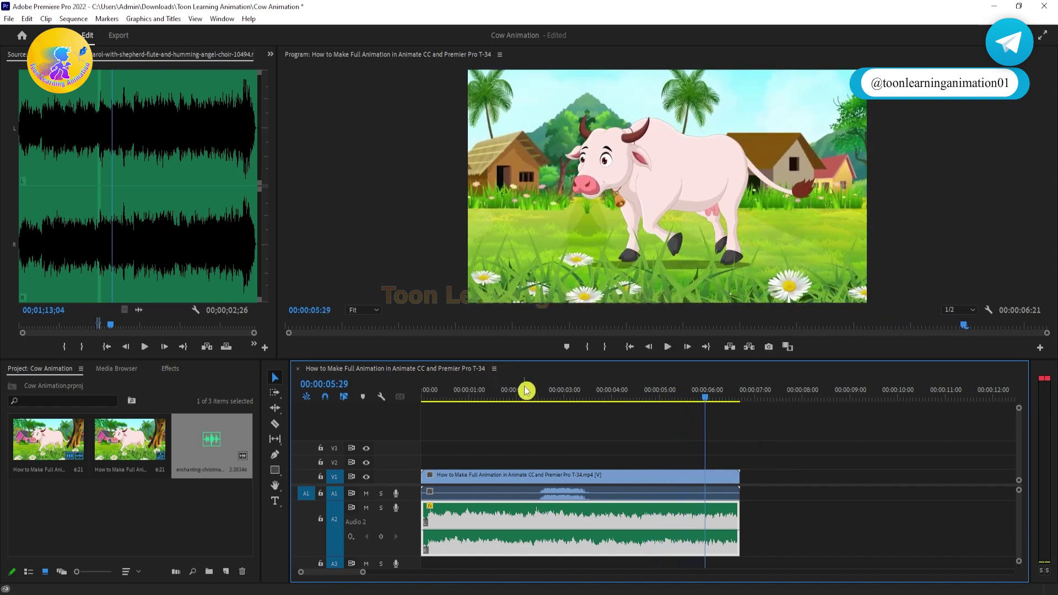
{"action": "left_click_drag", "start_coordinate": [405, 556], "coordinate": [406, 520]}
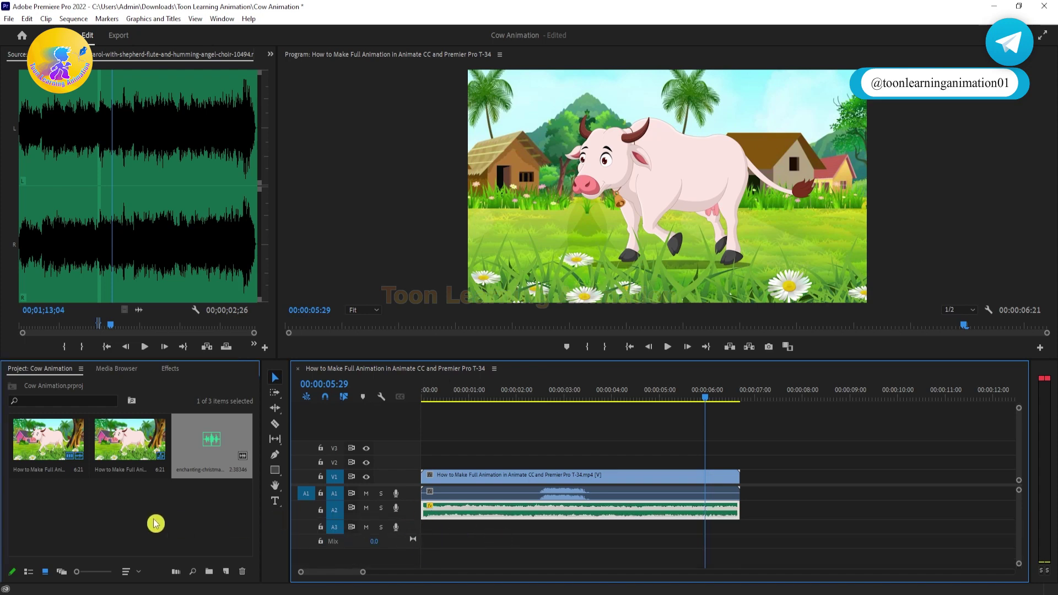
{"action": "left_click", "coordinate": [105, 533]}
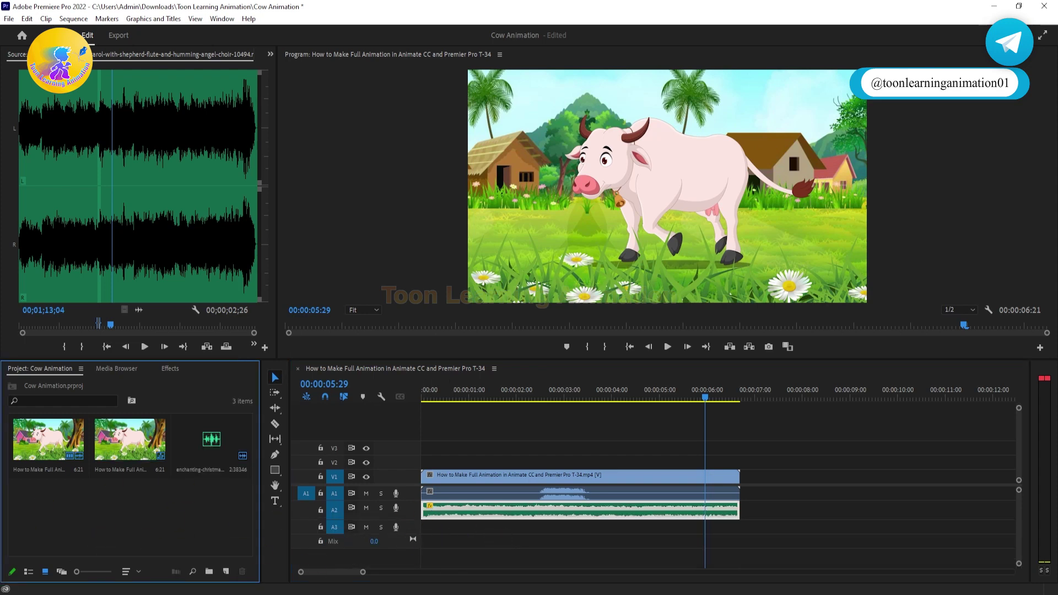
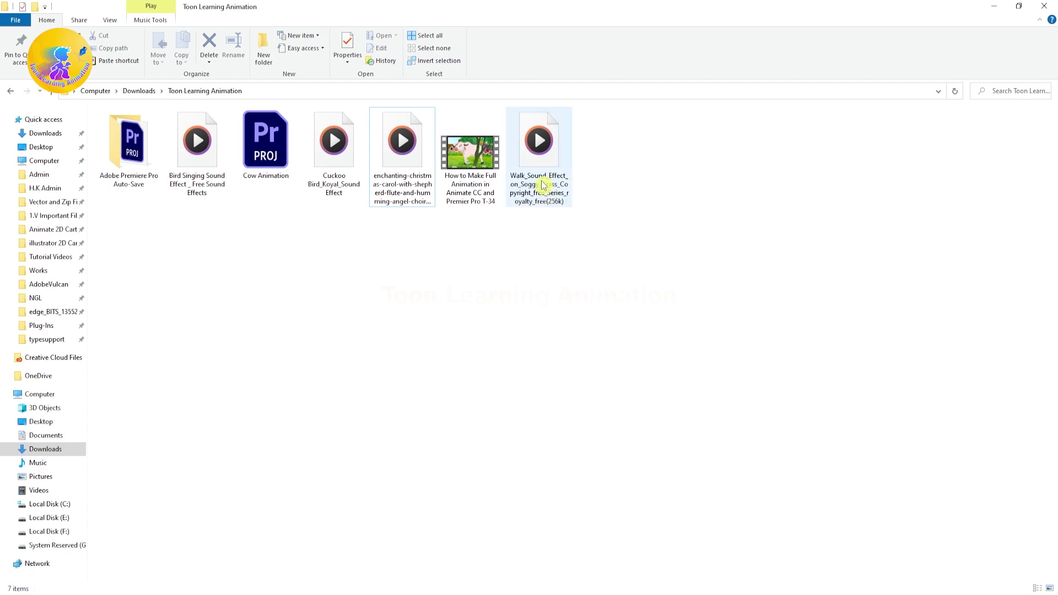
Import the Walk_Sound_Effect_on_Soggy_Grass file from the Toon Learning Animation folder into the project and listen to it in the Source Monitor.
{"action": "left_click_drag", "start_coordinate": [543, 199], "coordinate": [78, 529]}
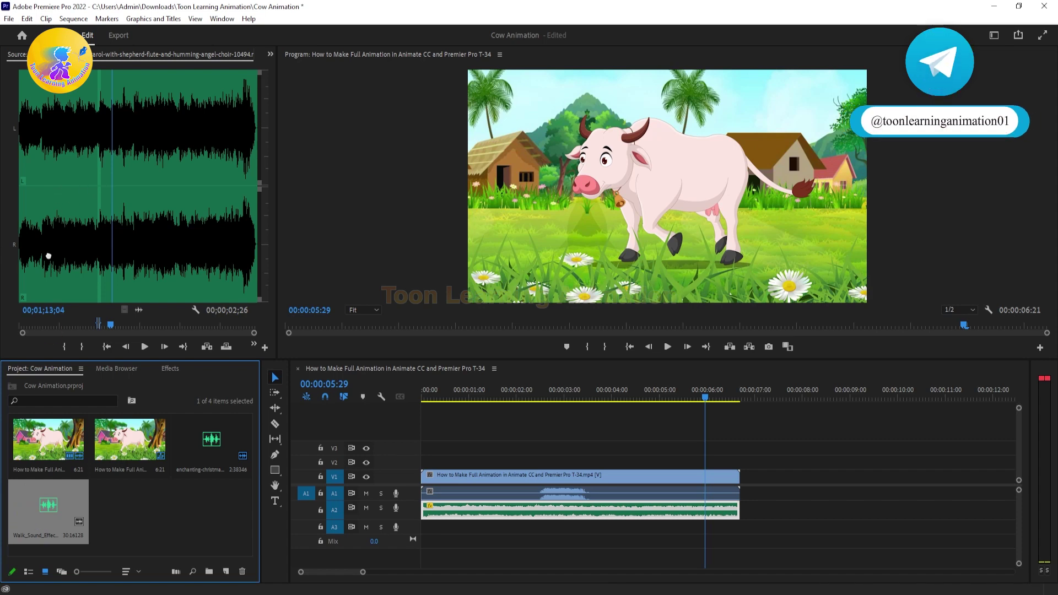
{"action": "left_click", "coordinate": [101, 235]}
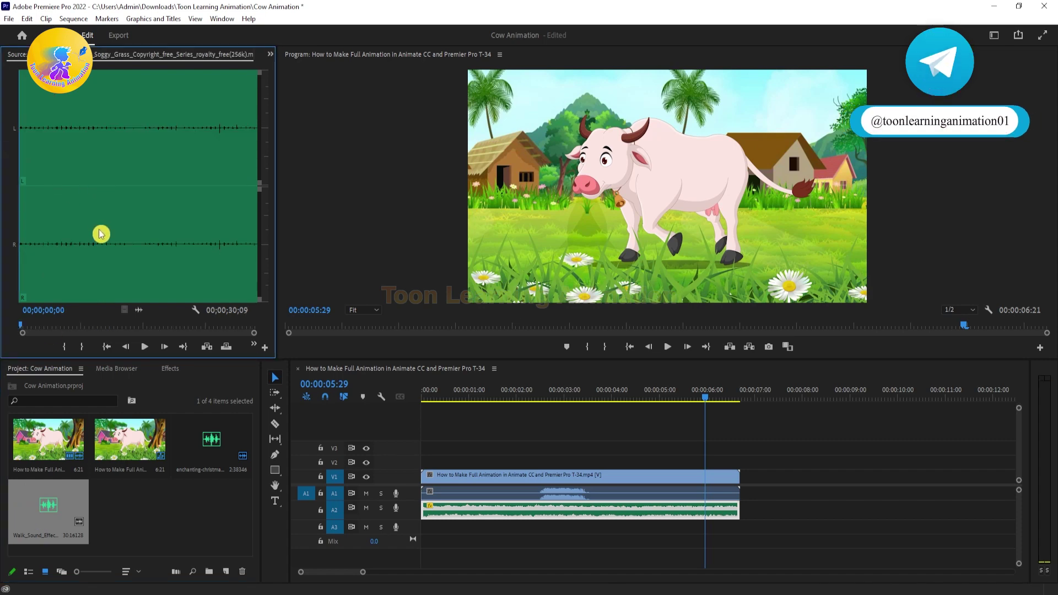
{"action": "left_click", "coordinate": [143, 347]}
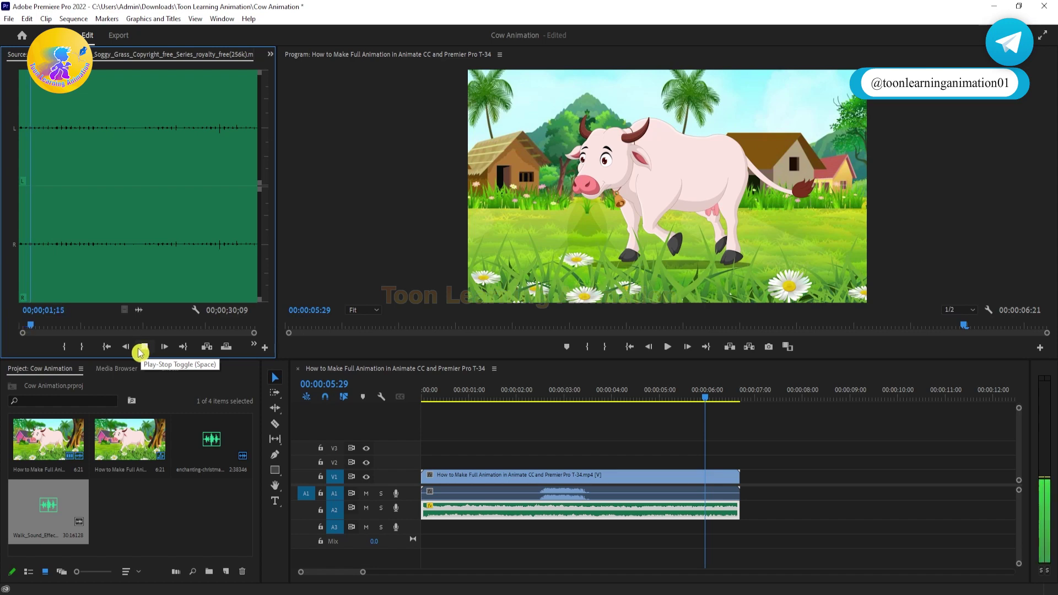
Mark the walking sound's out point at 00;00;02;27, then place the excerpt at the start of track A3 and play the sequence.
{"action": "left_click", "coordinate": [81, 351]}
{"action": "left_click_drag", "start_coordinate": [136, 312], "coordinate": [444, 528]}
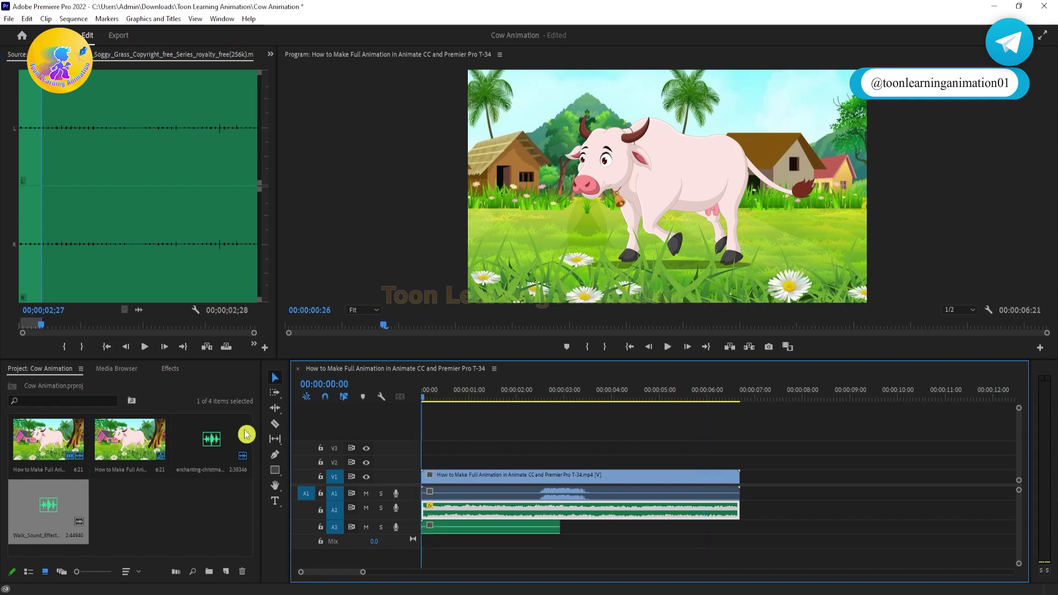
{"action": "key", "text": "Home"}
{"action": "key", "text": "space"}
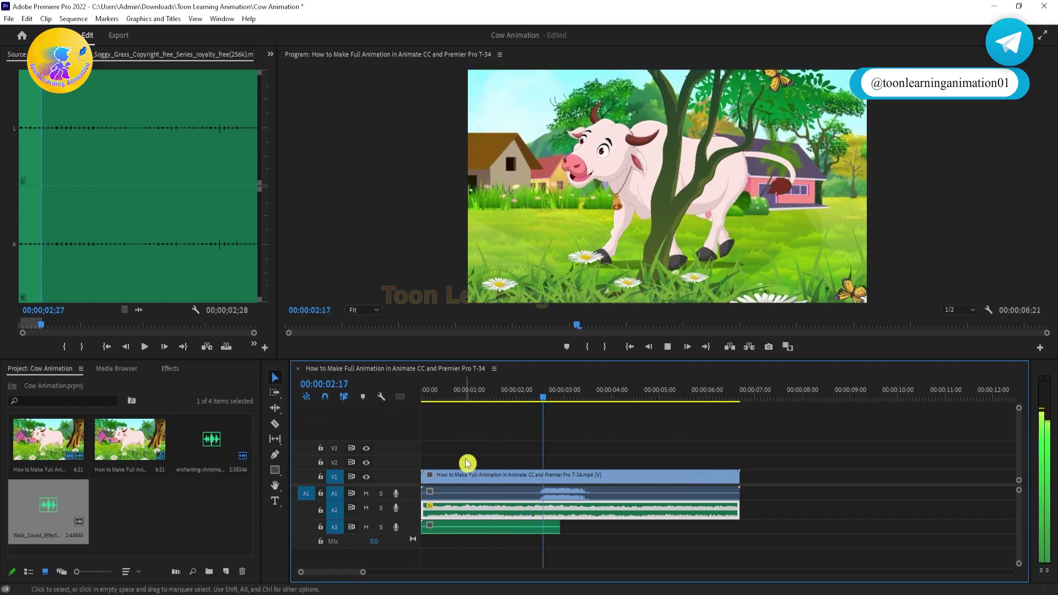
{"action": "key", "text": "space"}
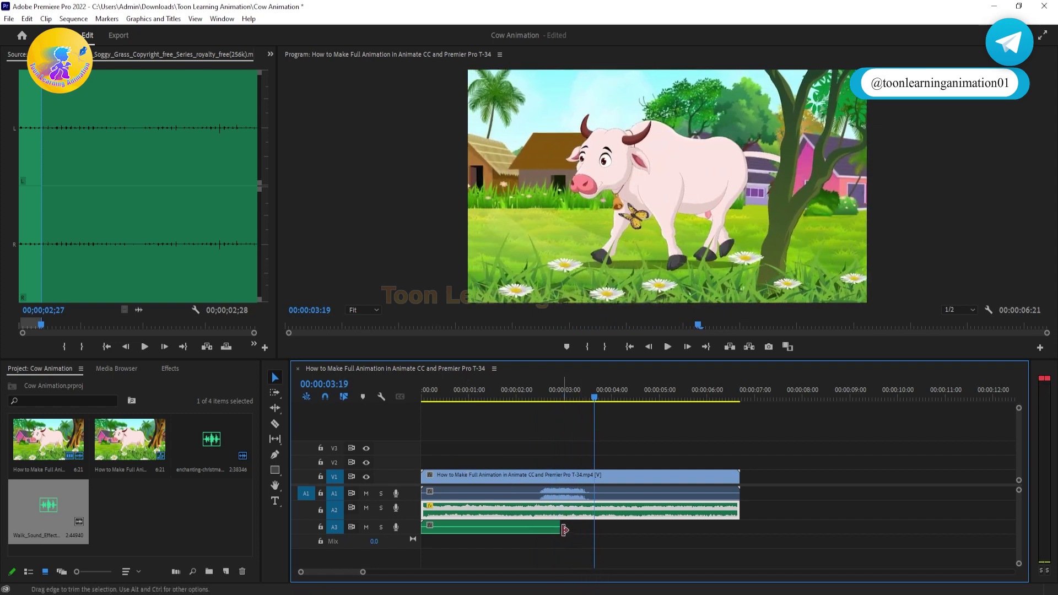
Extend the walking sound clip on A3 to the end of the cow video and raise its volume level.
{"action": "left_click_drag", "start_coordinate": [561, 527], "coordinate": [743, 526]}
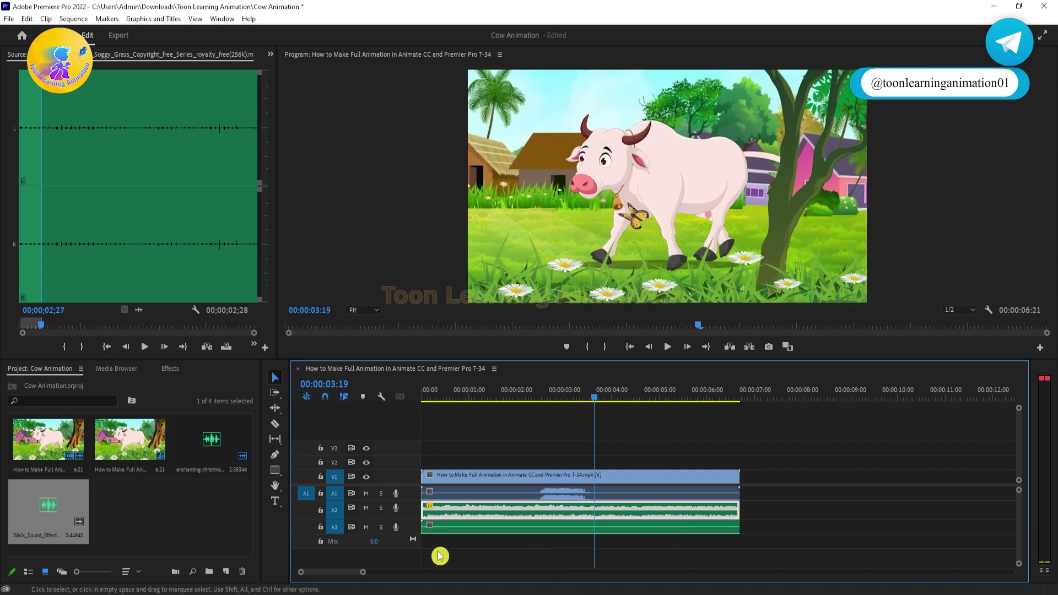
{"action": "left_click_drag", "start_coordinate": [396, 565], "coordinate": [396, 565]}
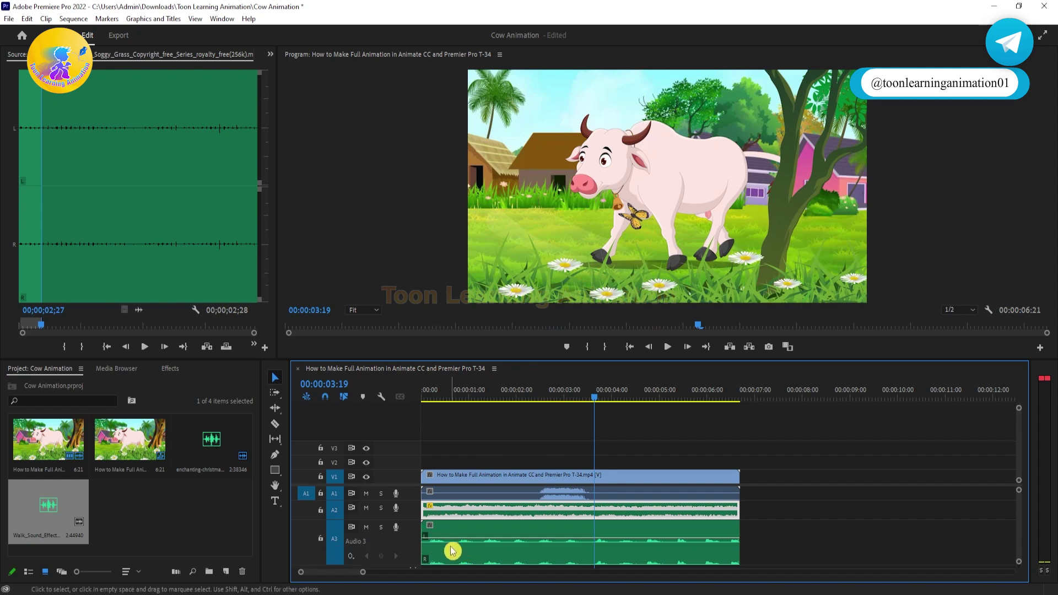
{"action": "left_click_drag", "start_coordinate": [452, 543], "coordinate": [452, 535]}
Play the sequence from the start to check the walking sound, and shrink track A3 back to a compact height.
{"action": "key", "text": "Home"}
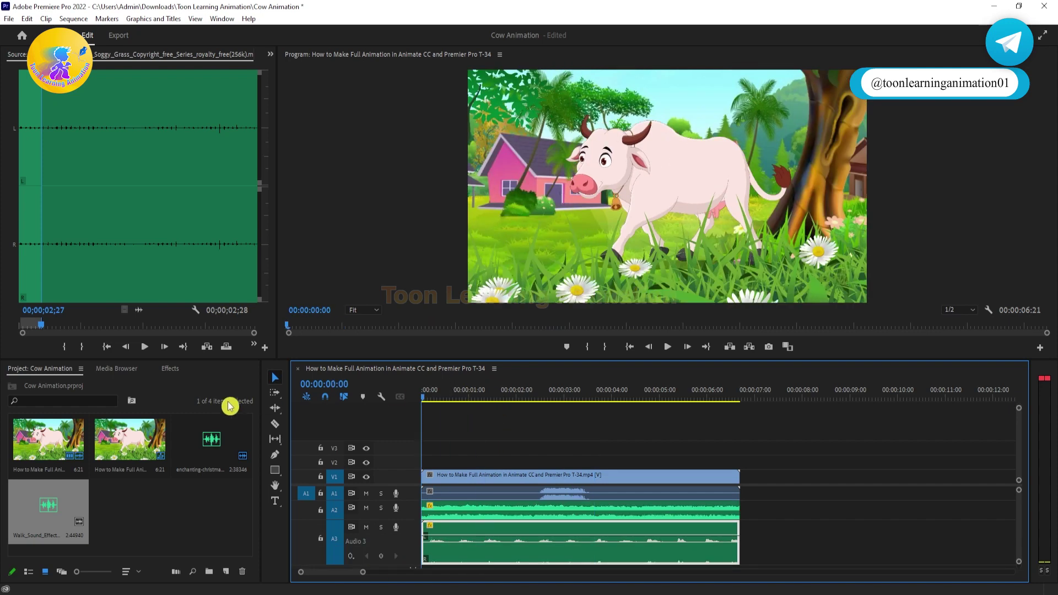
{"action": "key", "text": "space"}
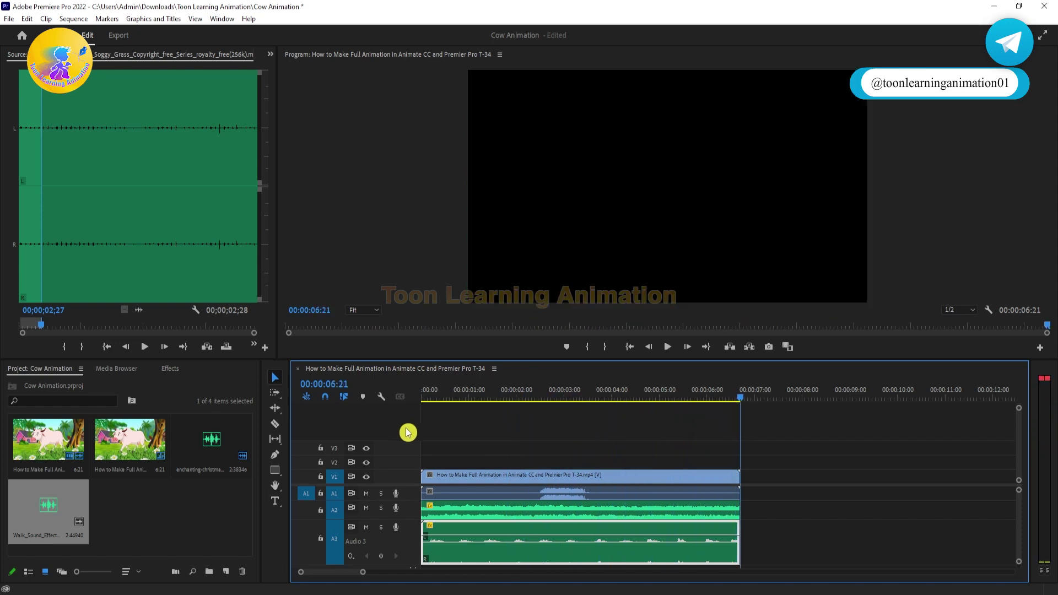
{"action": "left_click", "coordinate": [717, 444]}
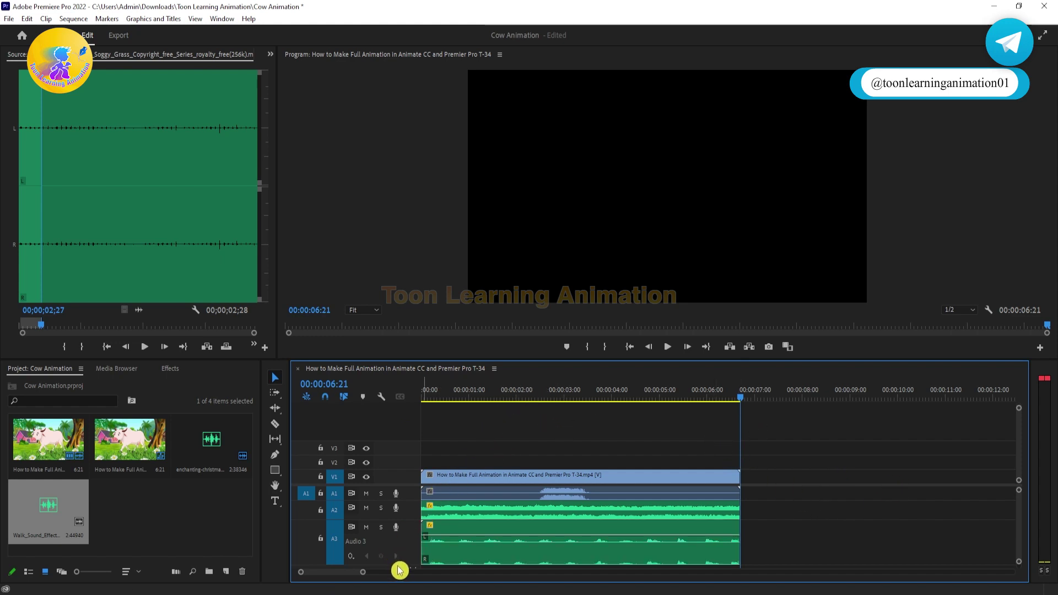
{"action": "left_click_drag", "start_coordinate": [399, 571], "coordinate": [402, 542]}
{"action": "key", "text": "Home"}
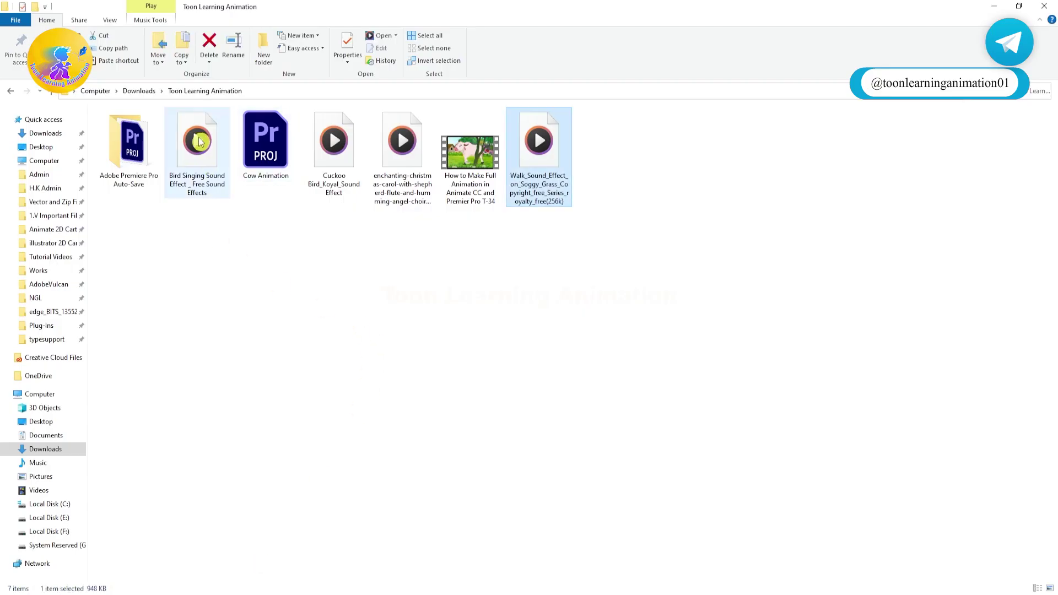
Import the Bird Singing Sound Effect file into the project and listen to it in the Source Monitor.
{"action": "left_click_drag", "start_coordinate": [198, 142], "coordinate": [141, 530]}
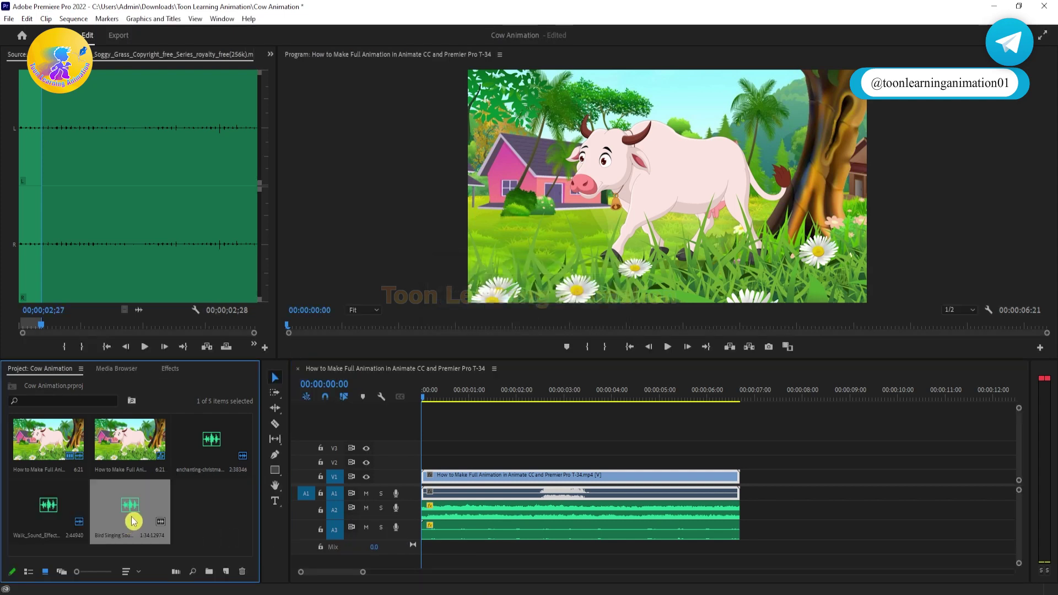
{"action": "left_click_drag", "start_coordinate": [125, 185], "coordinate": [114, 211]}
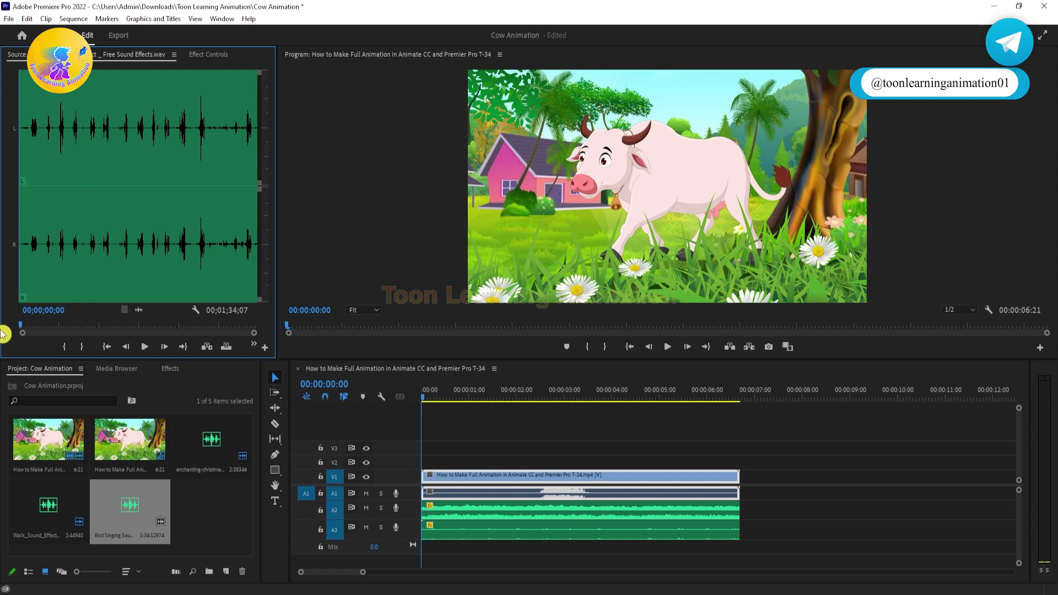
{"action": "left_click", "coordinate": [144, 351]}
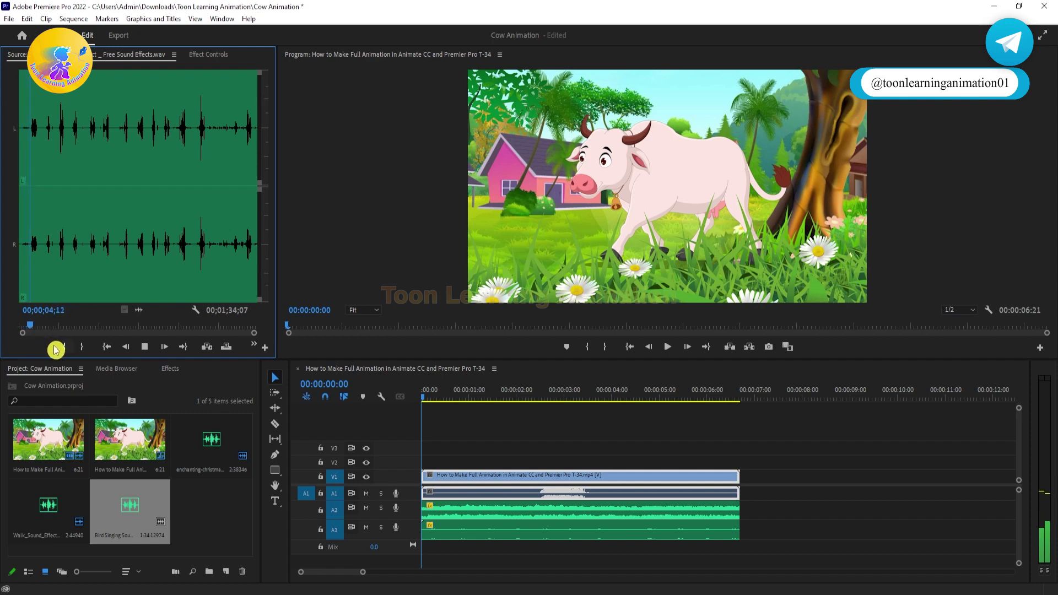
{"action": "key", "text": "space"}
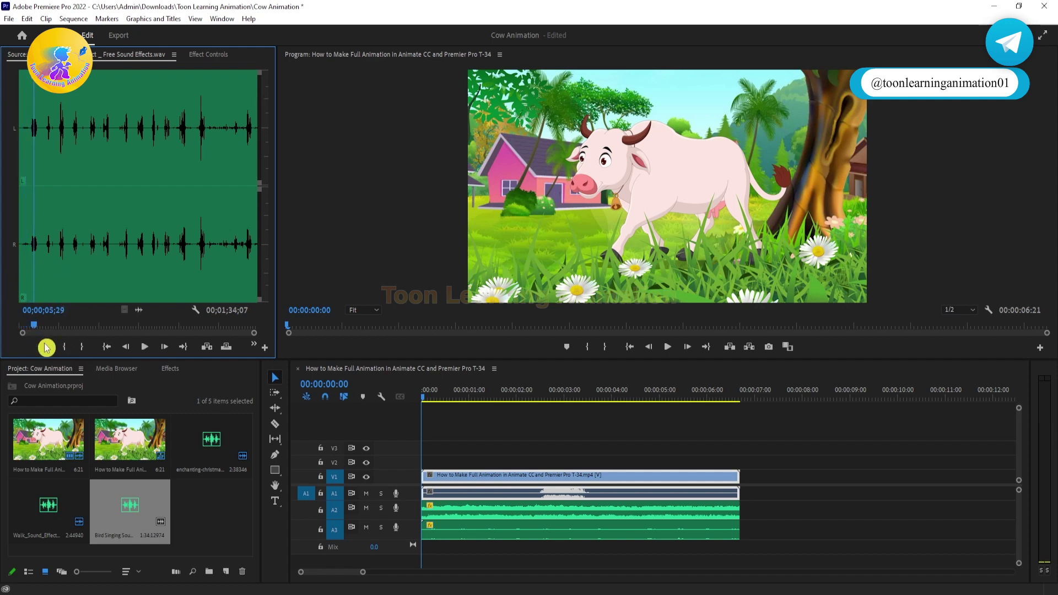
Mark the bird singing sound from 00;00;04;06 to 00;00;06;14 and place the excerpt at the start of a new audio track, A4.
{"action": "left_click_drag", "start_coordinate": [38, 329], "coordinate": [34, 330]}
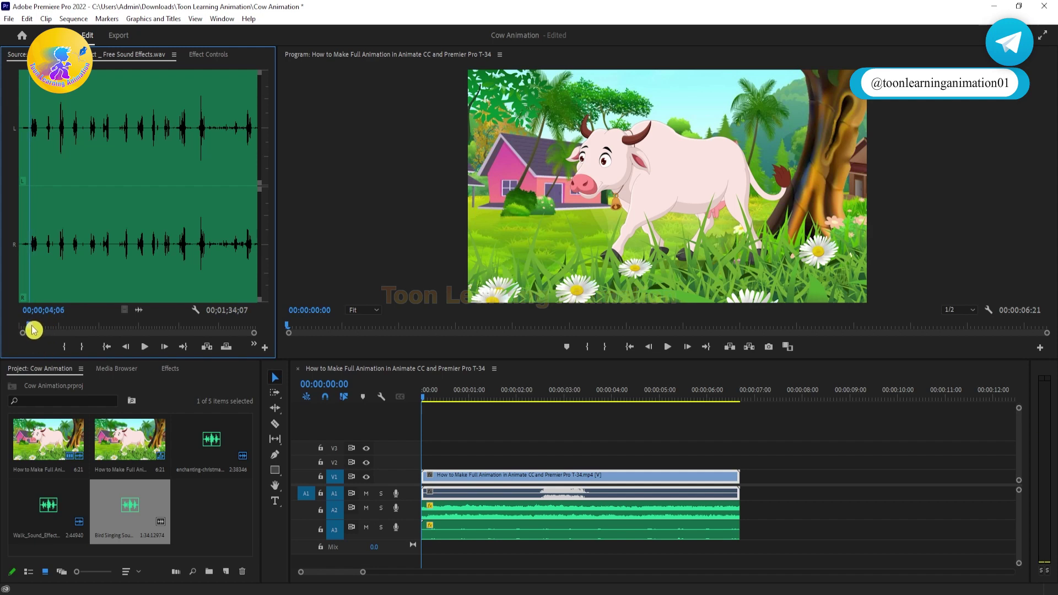
{"action": "left_click", "coordinate": [64, 347]}
{"action": "key", "text": "space"}
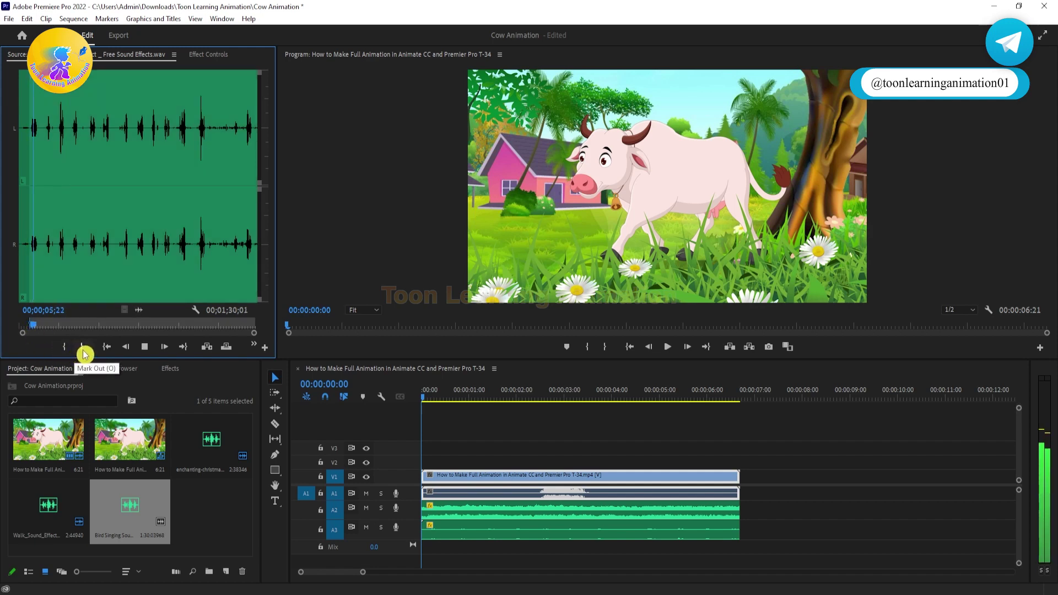
{"action": "left_click", "coordinate": [82, 348]}
{"action": "left_click_drag", "start_coordinate": [139, 310], "coordinate": [440, 567]}
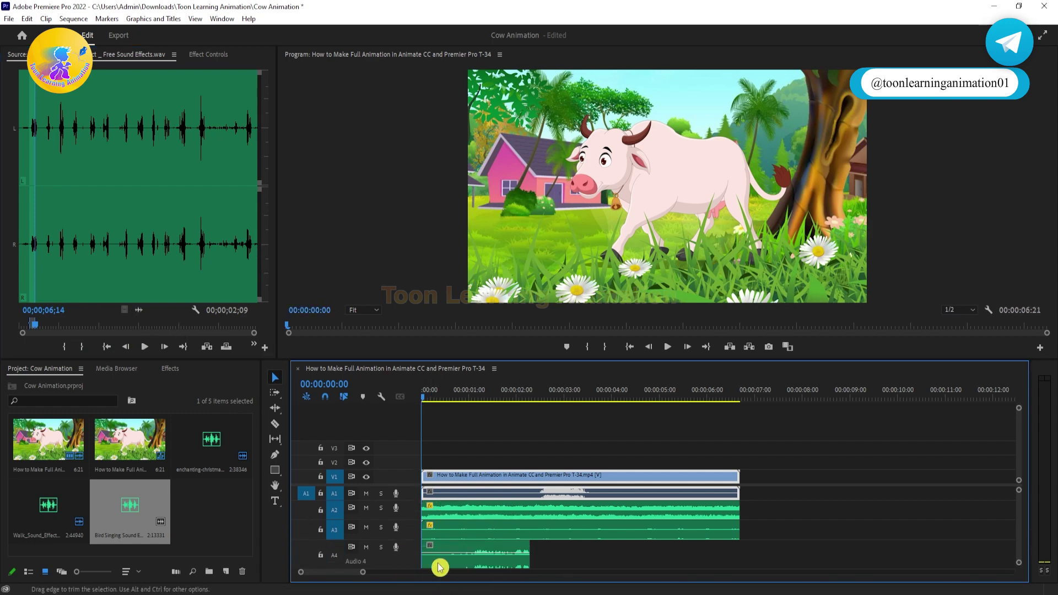
Extend the bird singing clip on A4 to the end of the cow video and play the sequence to check the mix.
{"action": "left_click_drag", "start_coordinate": [536, 562], "coordinate": [739, 545]}
{"action": "key", "text": "space"}
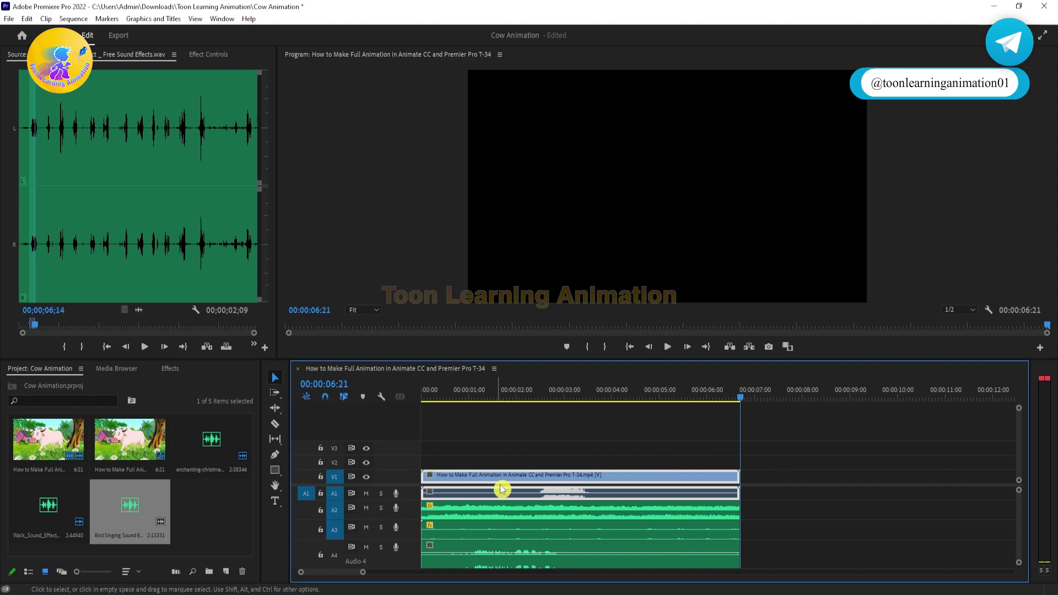
{"action": "key", "text": "space"}
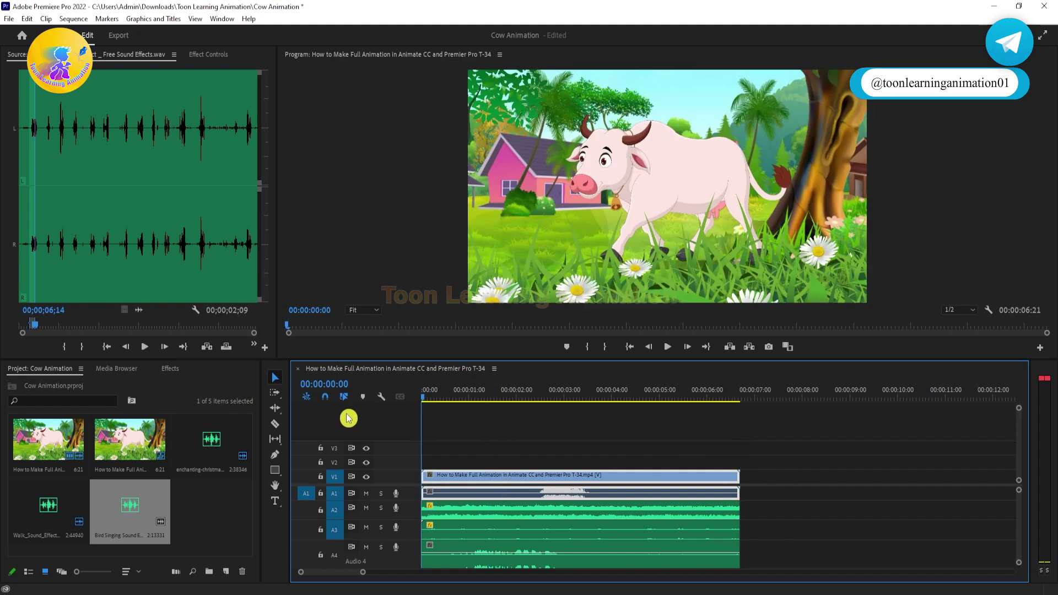
{"action": "left_click", "coordinate": [521, 427]}
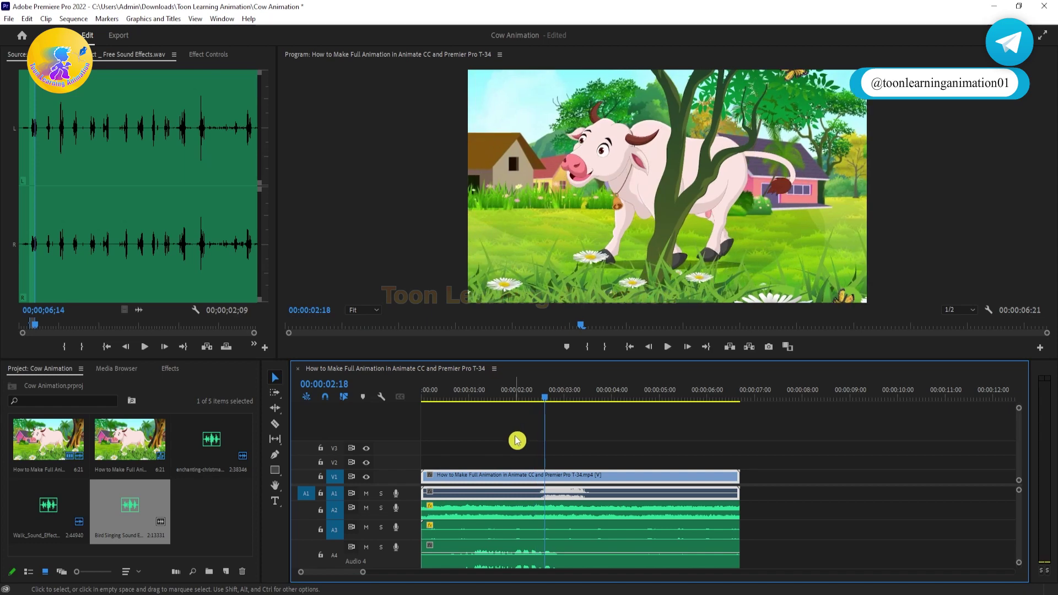
Move the sequence playhead to 00:00:02:04 and shrink track A4 to a compact height.
{"action": "left_click_drag", "start_coordinate": [592, 389], "coordinate": [523, 405]}
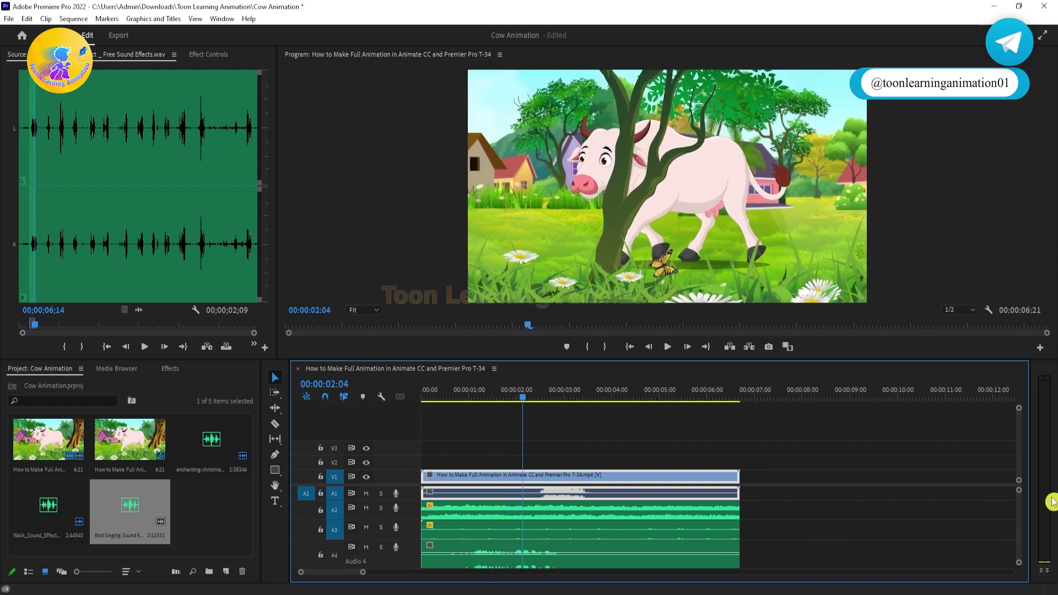
{"action": "scroll", "coordinate": [1028, 518], "scroll_direction": "down", "scroll_amount": 5}
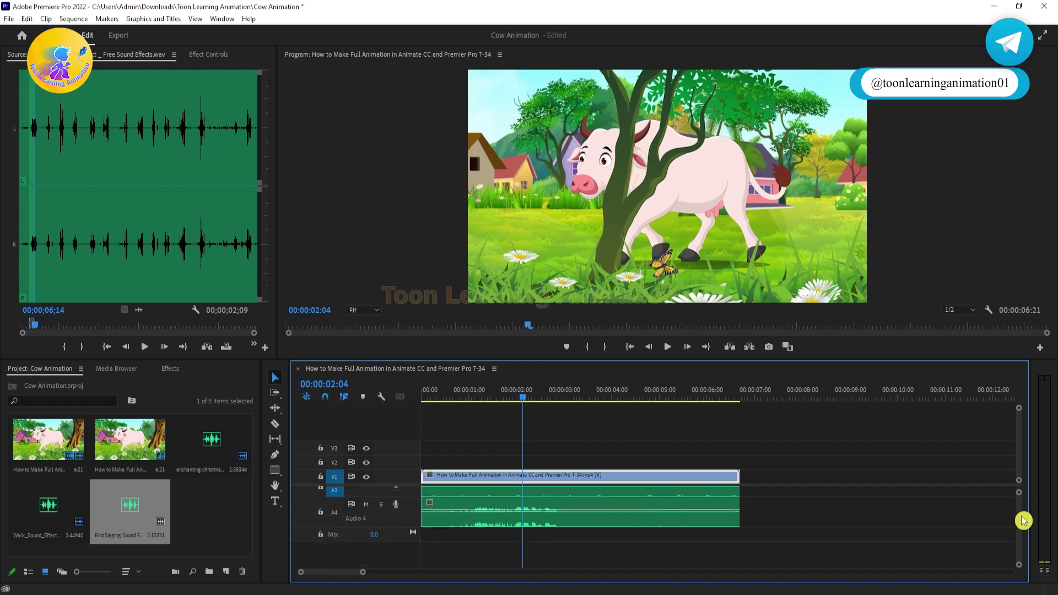
{"action": "scroll", "coordinate": [380, 513], "scroll_direction": "up", "scroll_amount": 4}
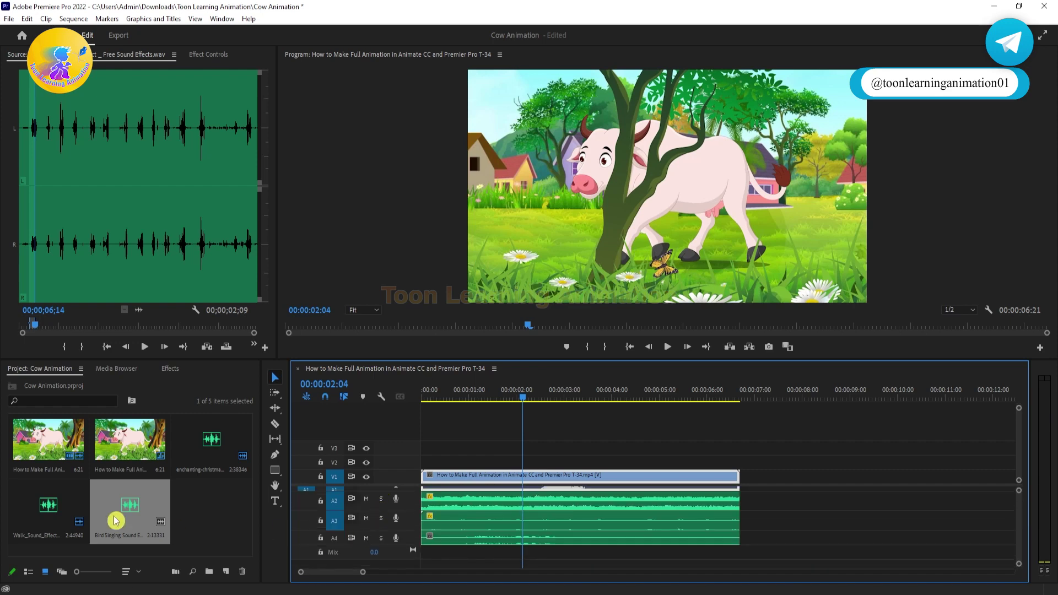
Import the Cuckoo Bird_Koyal_Sound Effect file into the project and listen to its opening calls in the Source Monitor.
{"action": "left_click", "coordinate": [206, 527]}
{"action": "key", "text": "alt+Tab"}
{"action": "left_click", "coordinate": [449, 314]}
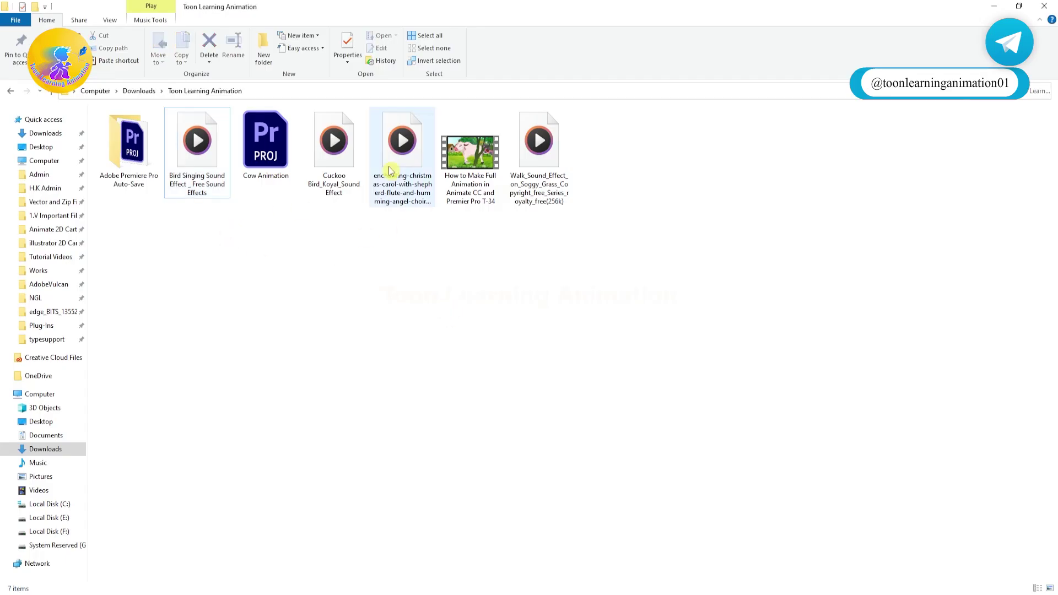
{"action": "left_click_drag", "start_coordinate": [334, 151], "coordinate": [218, 533]}
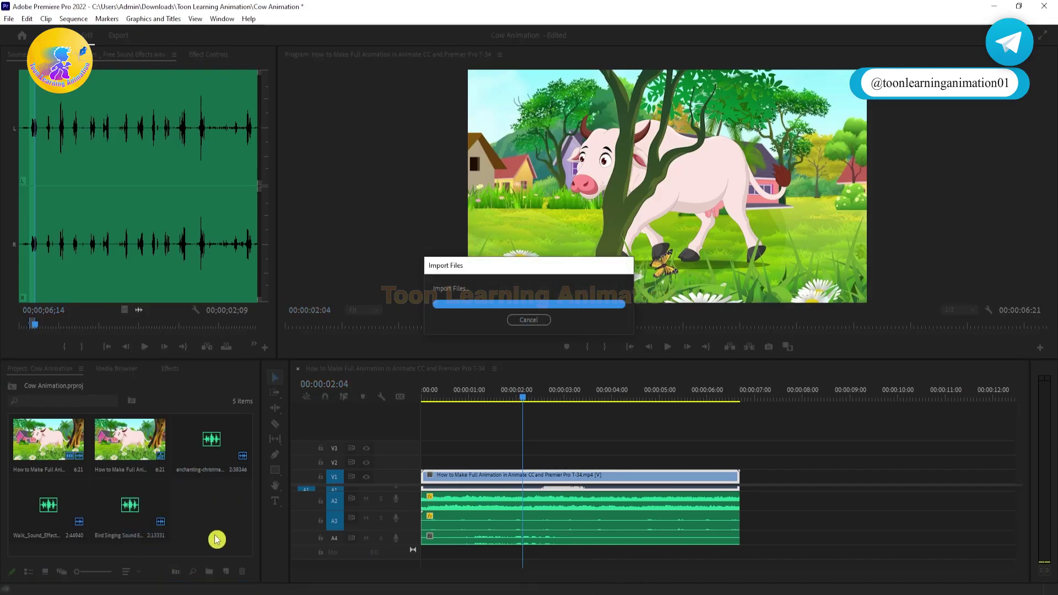
{"action": "left_click_drag", "start_coordinate": [147, 224], "coordinate": [146, 224]}
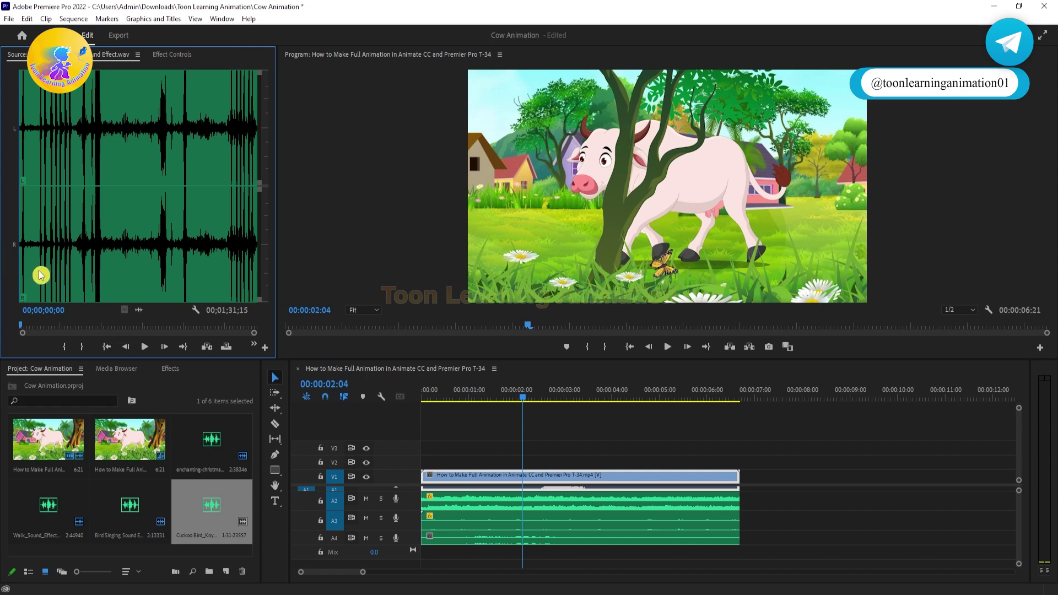
{"action": "key", "text": "space"}
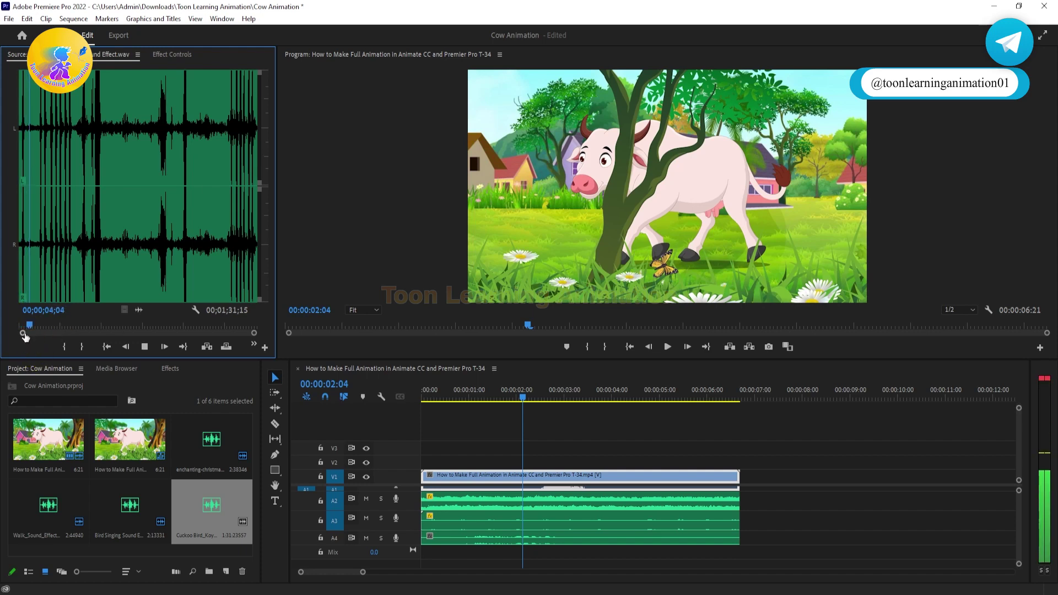
{"action": "left_click_drag", "start_coordinate": [25, 334], "coordinate": [43, 332]}
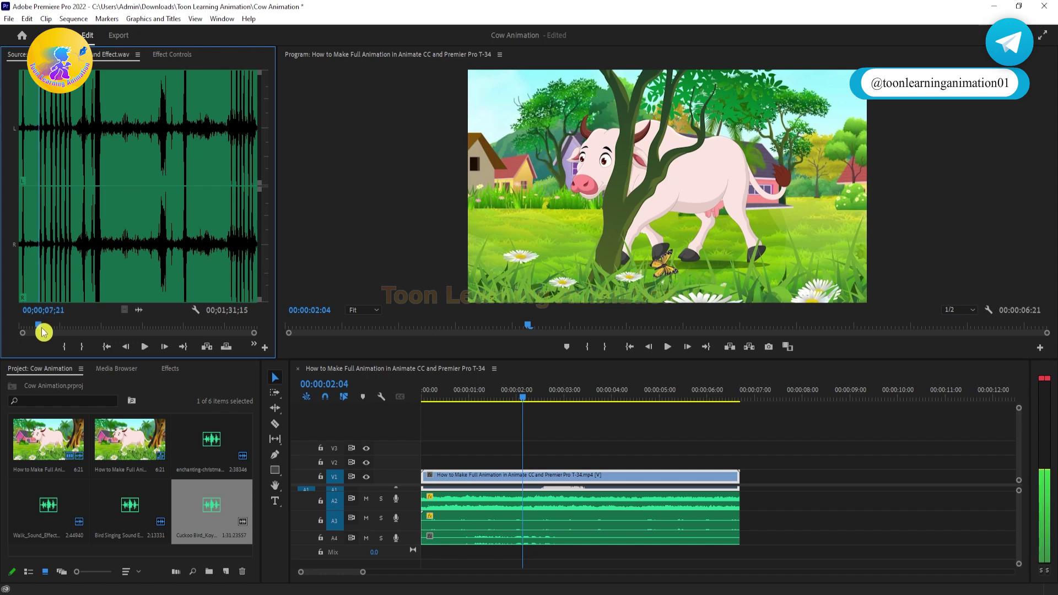
{"action": "key", "text": "space"}
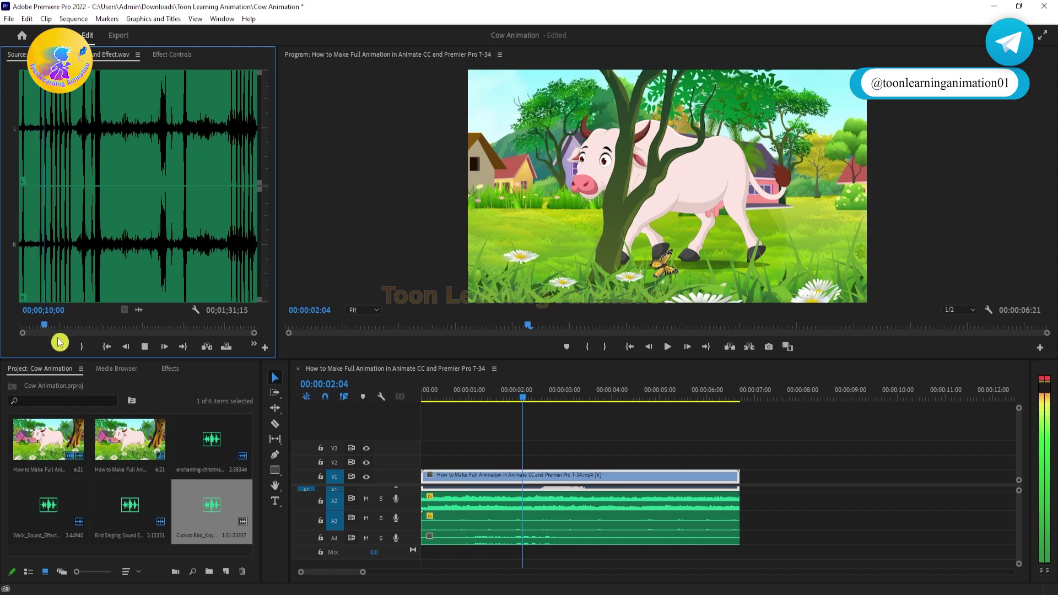
Mark the cuckoo sound from 00;00;07;08 to 00;00;09;20 and place the excerpt at the start of a new audio track, A5.
{"action": "left_click_drag", "start_coordinate": [50, 327], "coordinate": [37, 331]}
{"action": "left_click", "coordinate": [64, 350]}
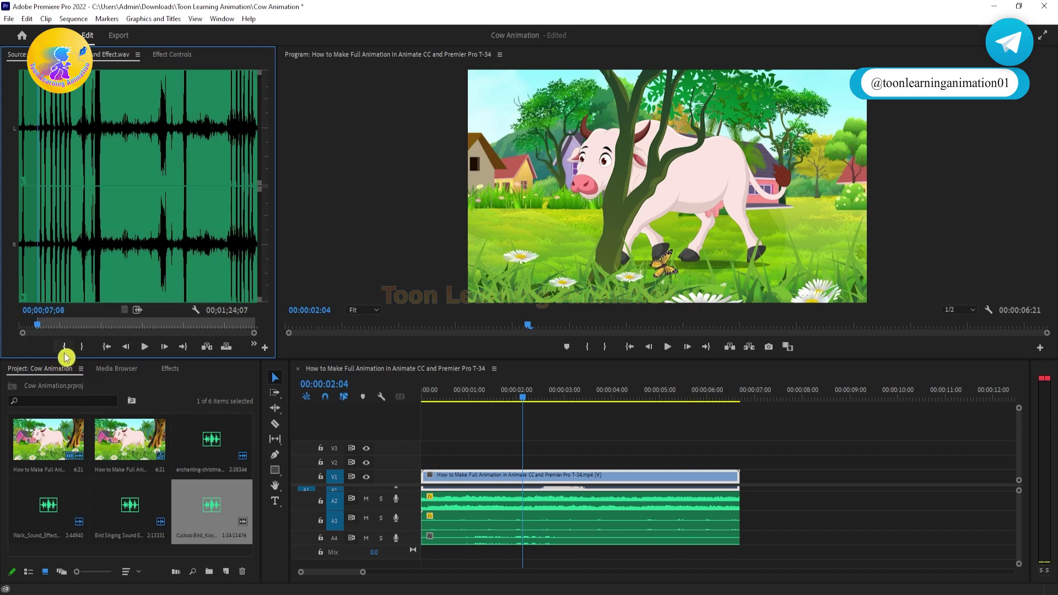
{"action": "key", "text": "space"}
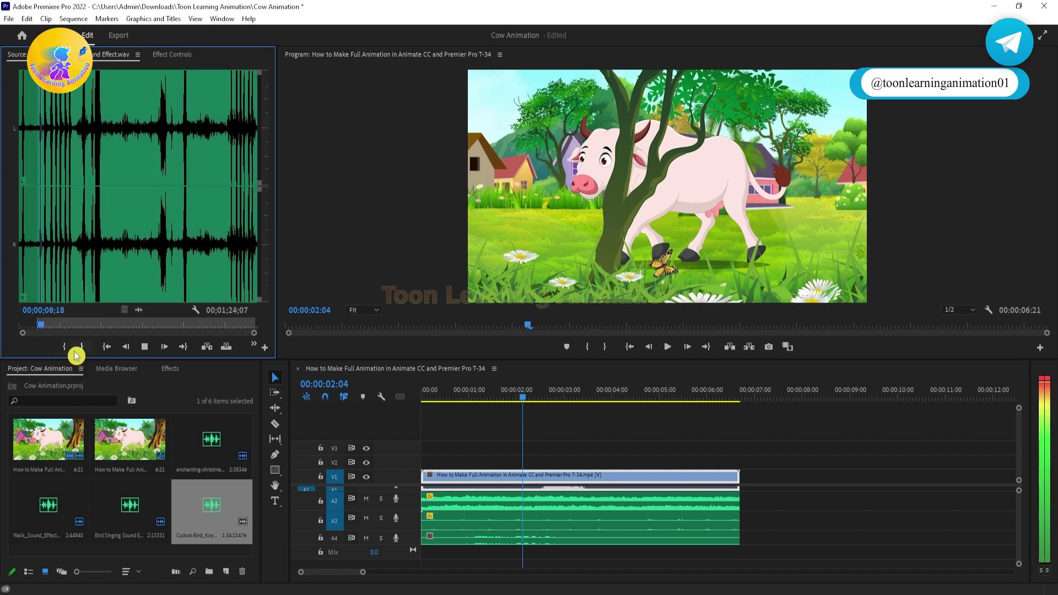
{"action": "left_click", "coordinate": [82, 351]}
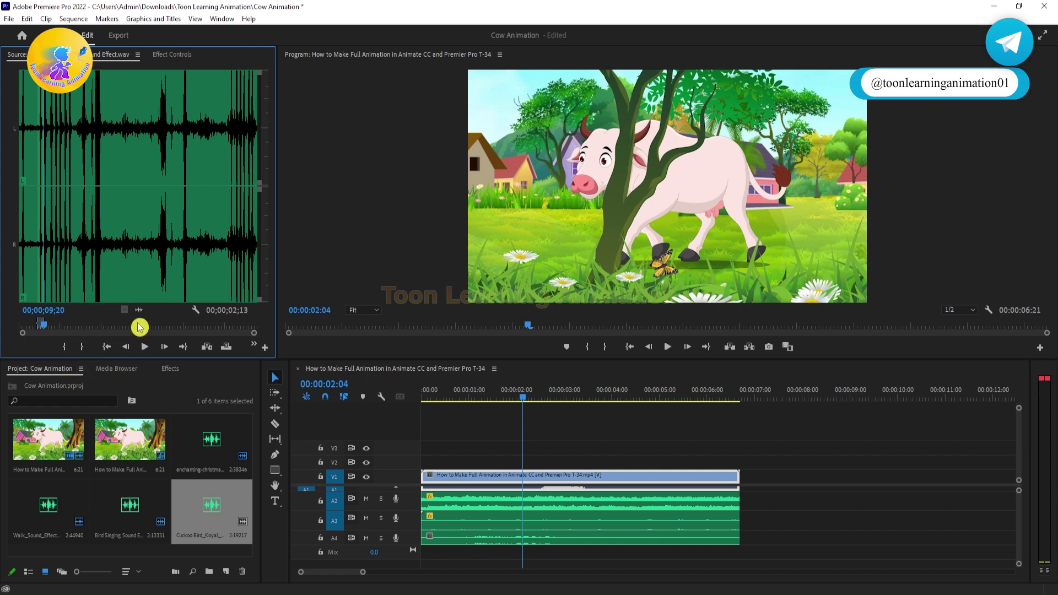
{"action": "left_click_drag", "start_coordinate": [235, 445], "coordinate": [430, 568]}
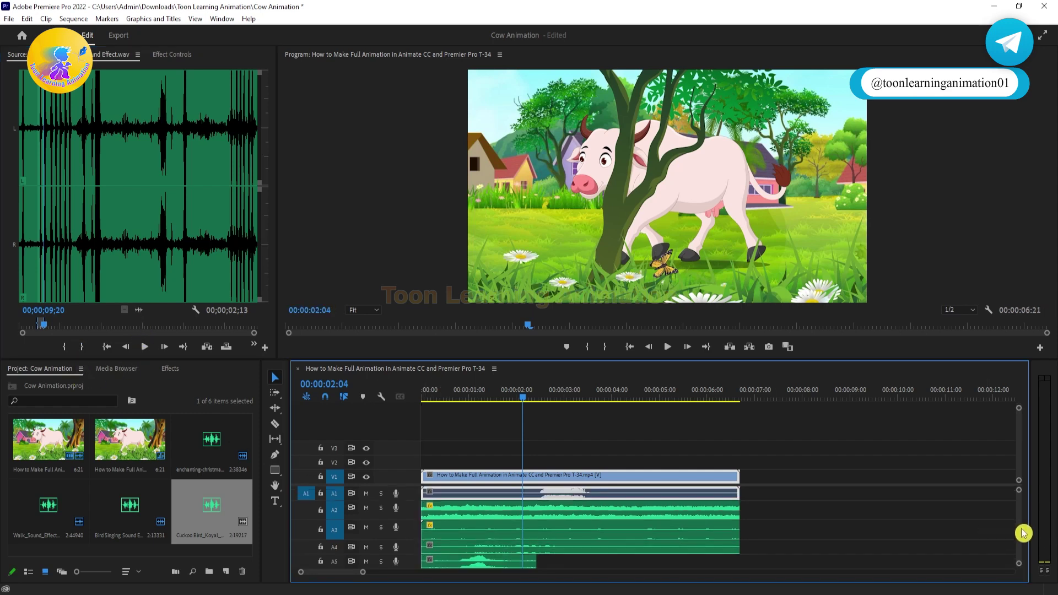
{"action": "scroll", "coordinate": [1017, 526], "scroll_direction": "down", "scroll_amount": 3}
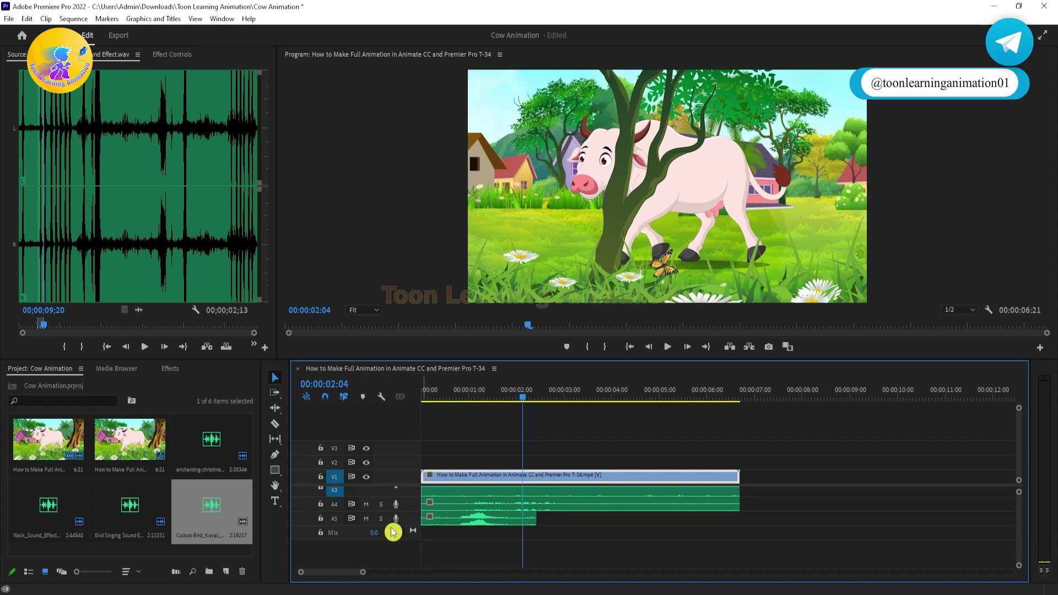
Expand track A5, extend the end of the cuckoo clip to 00:00:07:04, and play part of the sequence from 00:00:00:22.
{"action": "left_click_drag", "start_coordinate": [391, 525], "coordinate": [419, 551]}
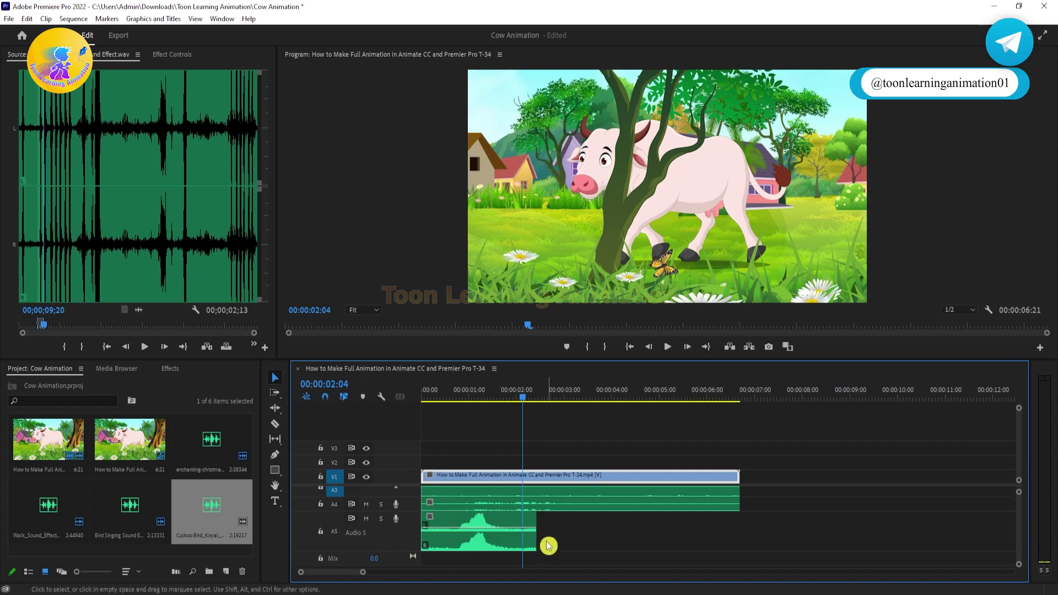
{"action": "left_click_drag", "start_coordinate": [536, 543], "coordinate": [760, 542]}
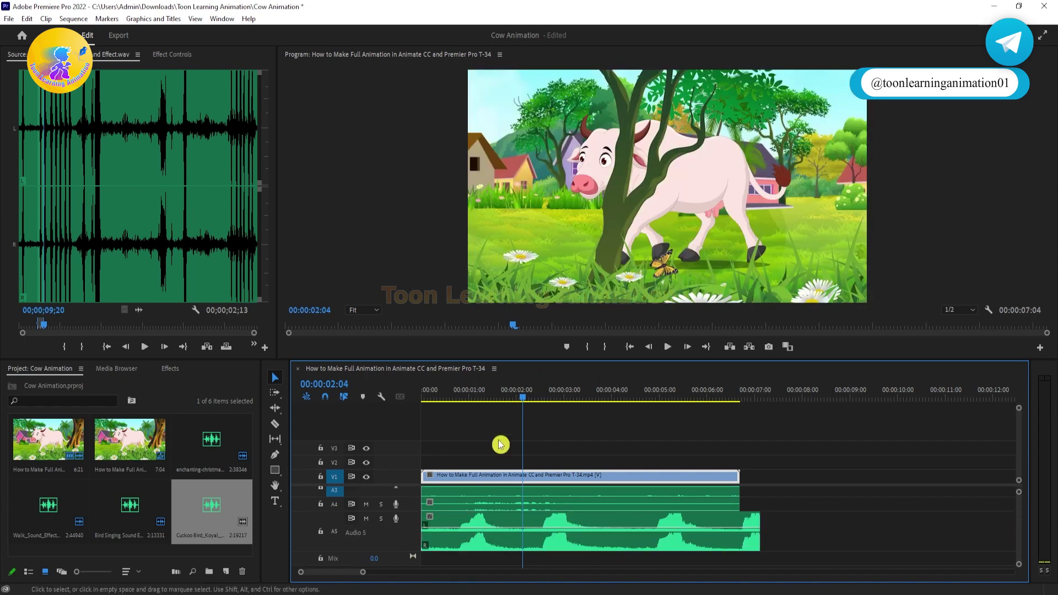
{"action": "left_click", "coordinate": [467, 395]}
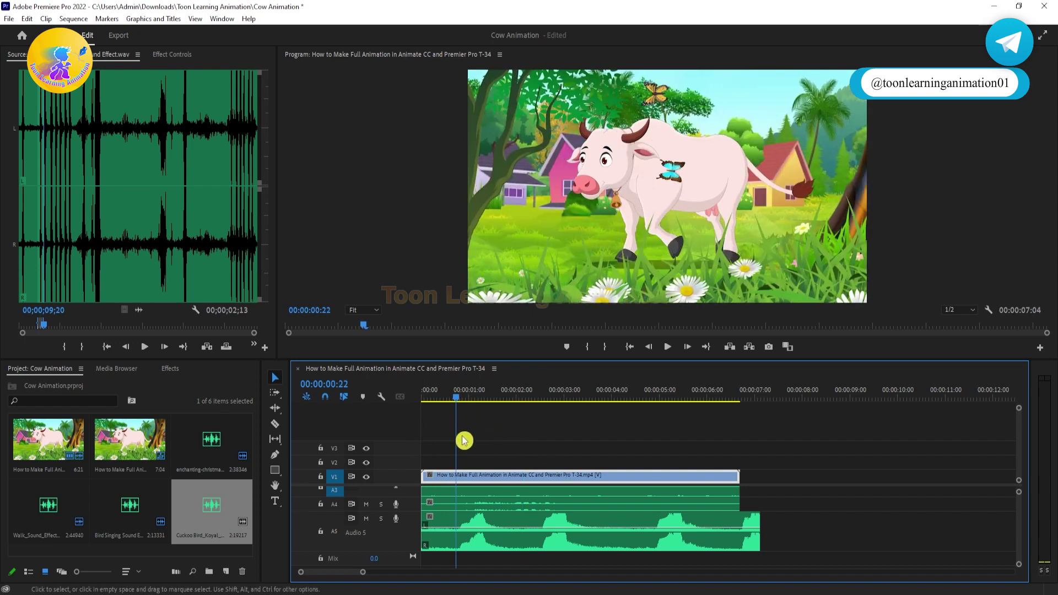
{"action": "key", "text": "space"}
Shift the cuckoo clip on A5 about one second later and play the sequence to check the timing.
{"action": "key", "text": "space"}
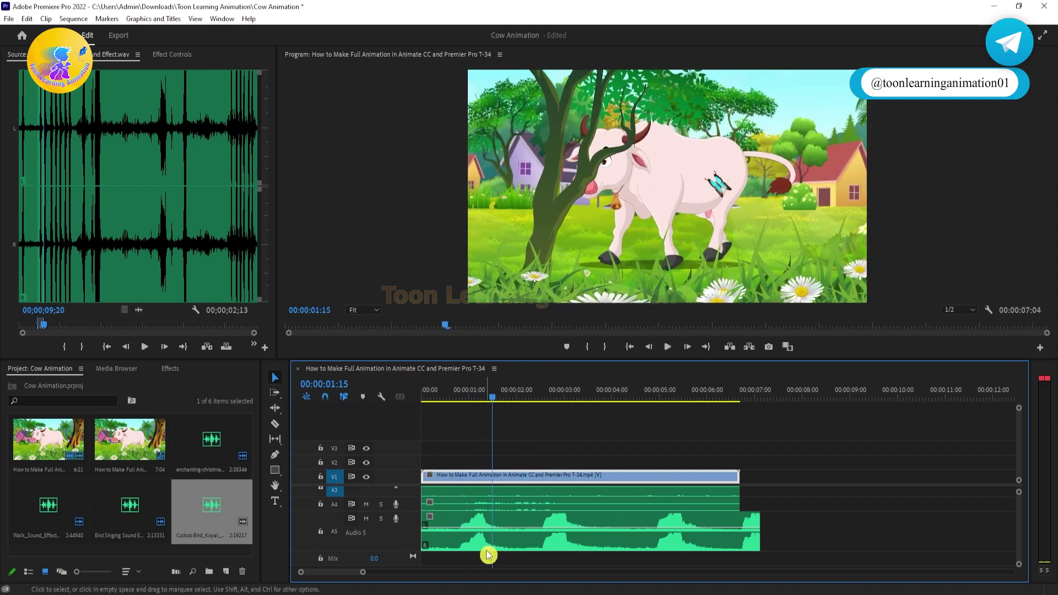
{"action": "left_click_drag", "start_coordinate": [488, 553], "coordinate": [539, 553]}
{"action": "left_click", "coordinate": [468, 395]}
{"action": "key", "text": "space"}
{"action": "key", "text": "space"}
{"action": "key", "text": "space"}
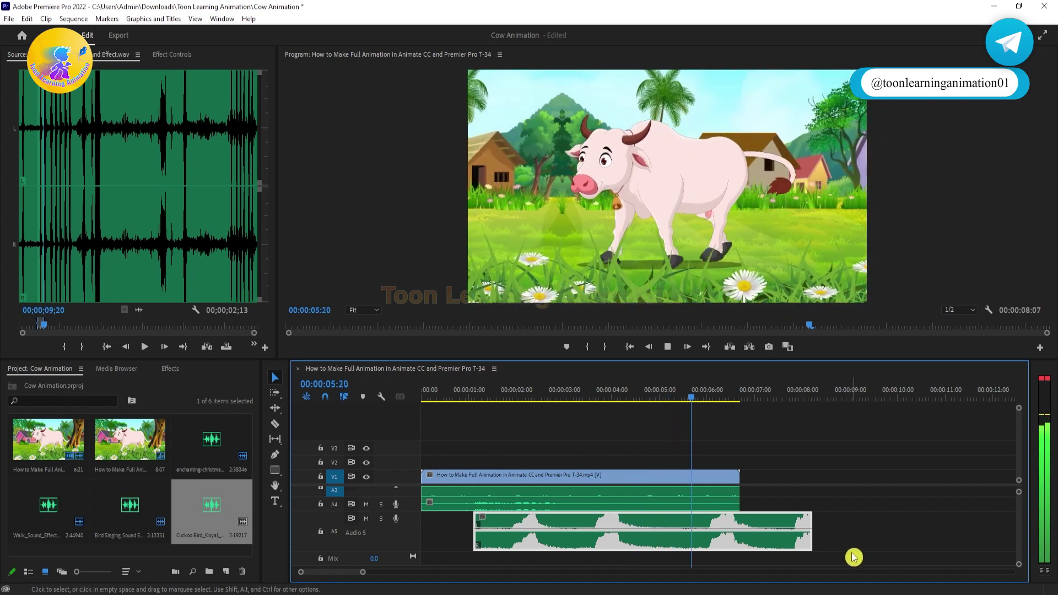
{"action": "key", "text": "space"}
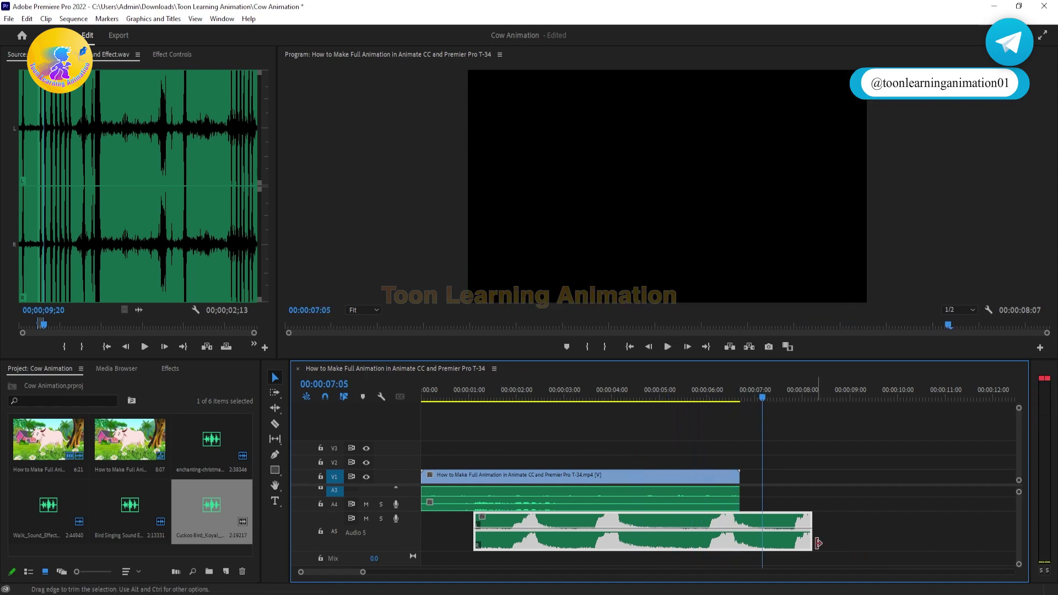
Fit the cuckoo clip on A5 to the cow video by trimming its end and extending its start, and play the mix.
{"action": "left_click_drag", "start_coordinate": [811, 544], "coordinate": [739, 543]}
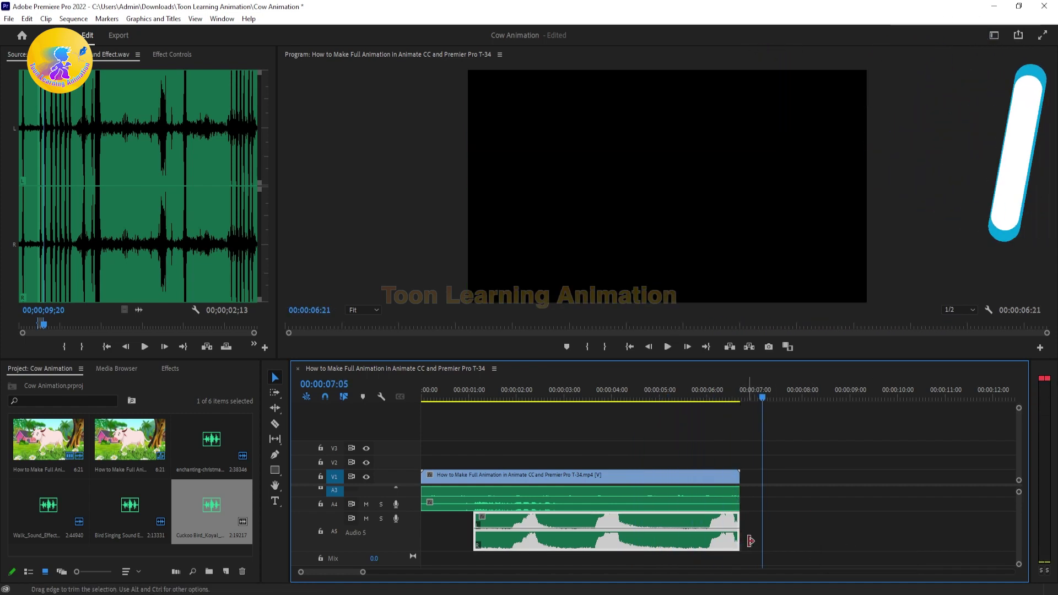
{"action": "mouse_move", "coordinate": [475, 543]}
{"action": "left_mouse_down"}
{"action": "mouse_move", "coordinate": [422, 543]}
{"action": "mouse_move", "coordinate": [457, 535]}
{"action": "left_mouse_up"}
{"action": "left_click", "coordinate": [458, 409]}
{"action": "key", "text": "space"}
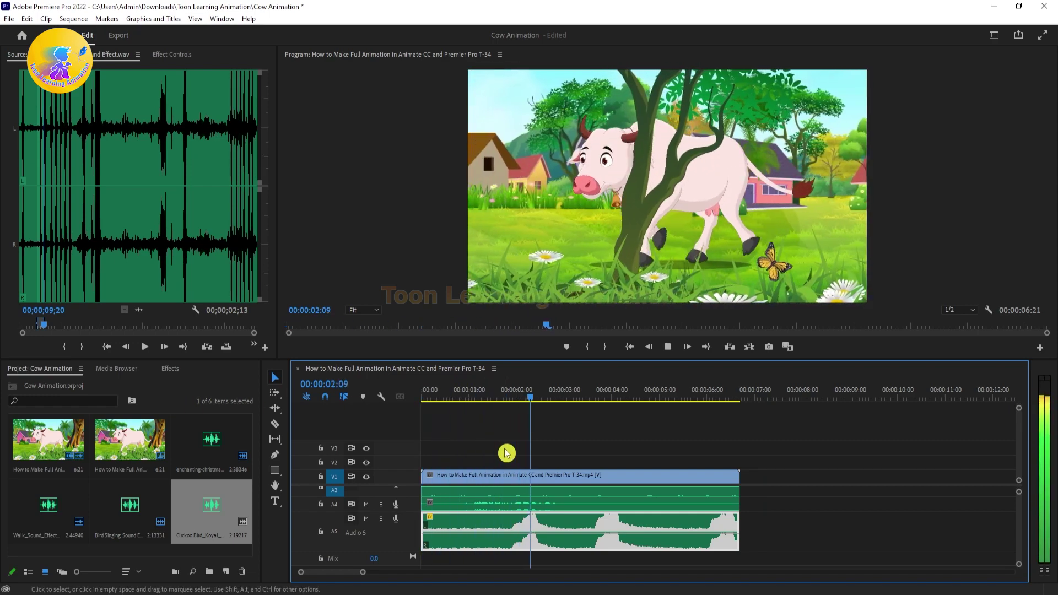
{"action": "key", "text": "space"}
Lower the cuckoo clip's volume to -12.0 dB and play the section around its call.
{"action": "left_click_drag", "start_coordinate": [518, 534], "coordinate": [518, 538]}
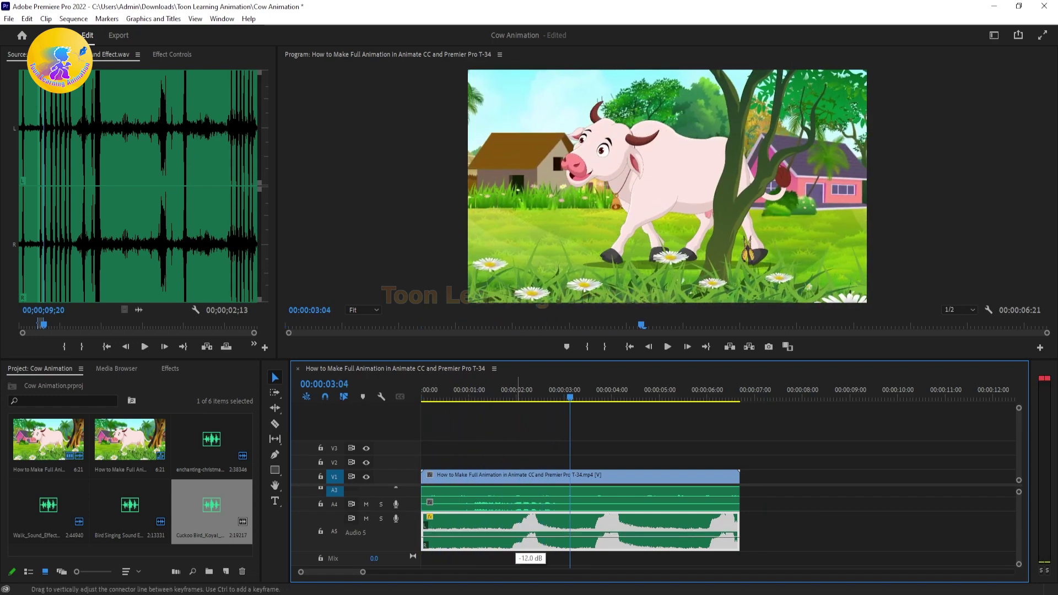
{"action": "left_click_drag", "start_coordinate": [513, 394], "coordinate": [163, 423]}
{"action": "key", "text": "space"}
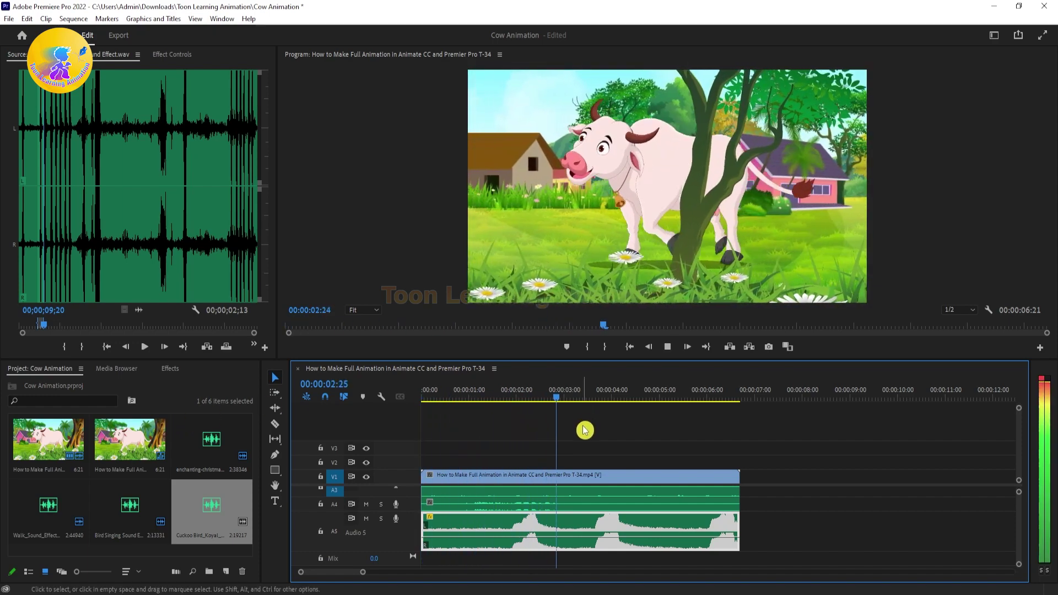
{"action": "key", "text": "space"}
Set the cuckoo clip's volume to -9.1 dB and play the sequence through to its end.
{"action": "left_click_drag", "start_coordinate": [504, 536], "coordinate": [505, 532]}
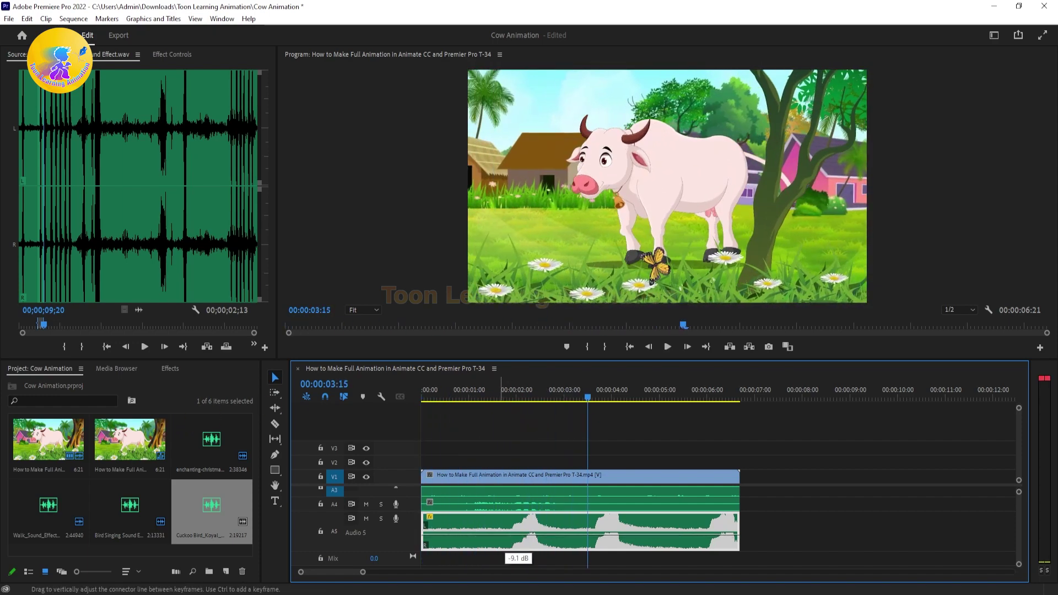
{"action": "key", "text": "Home"}
{"action": "key", "text": "space"}
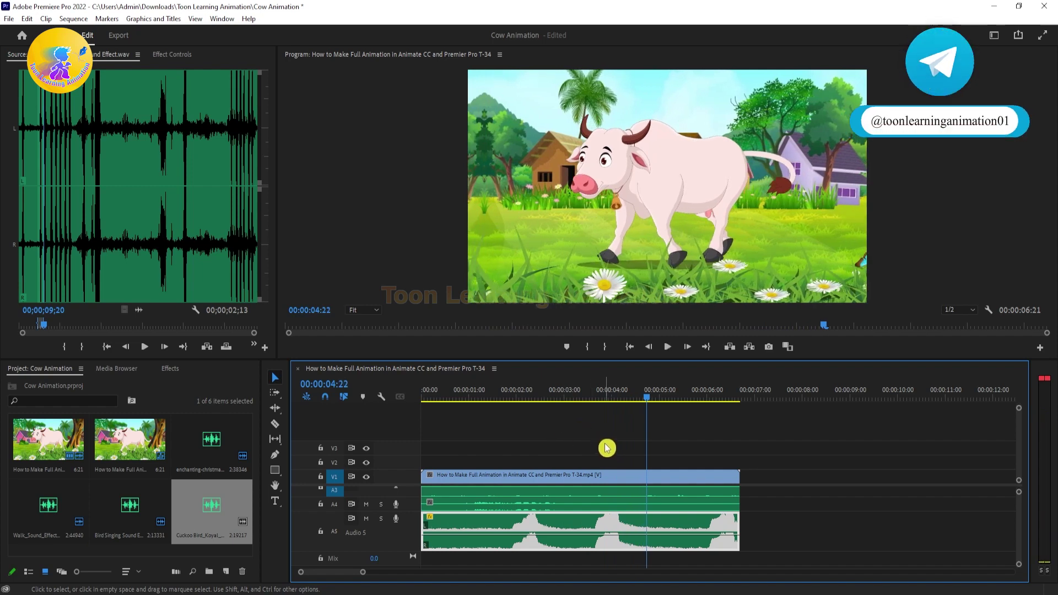
{"action": "left_click", "coordinate": [515, 401]}
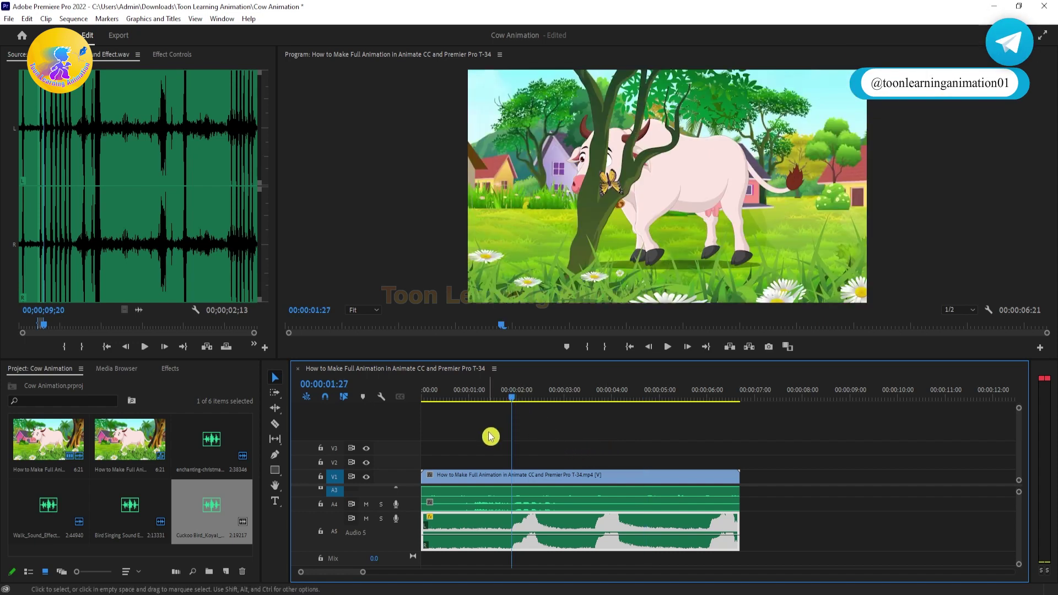
{"action": "key", "text": "space"}
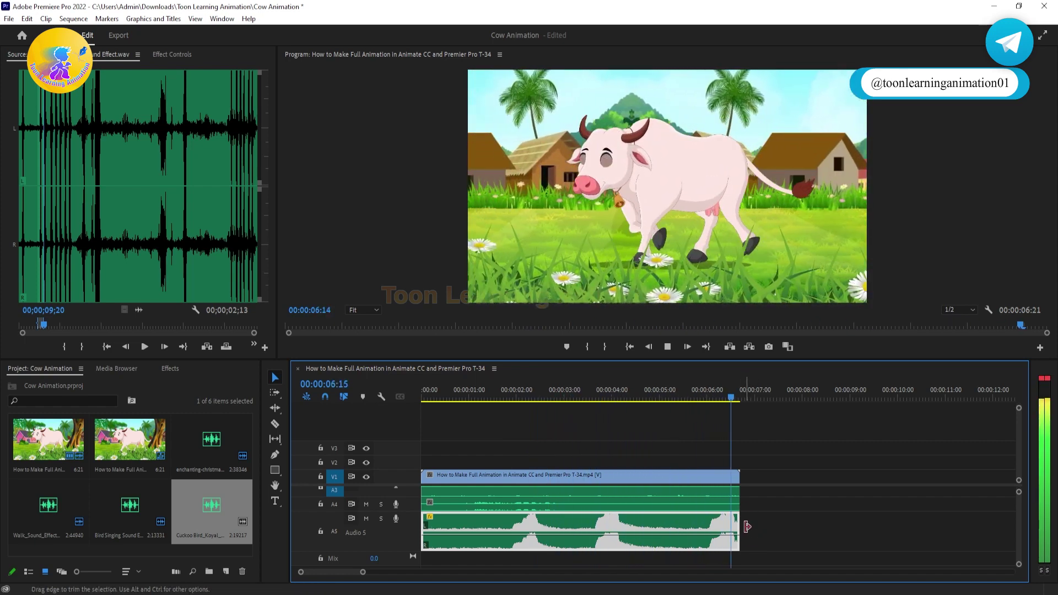
{"action": "left_click", "coordinate": [713, 388]}
{"action": "key", "text": "space"}
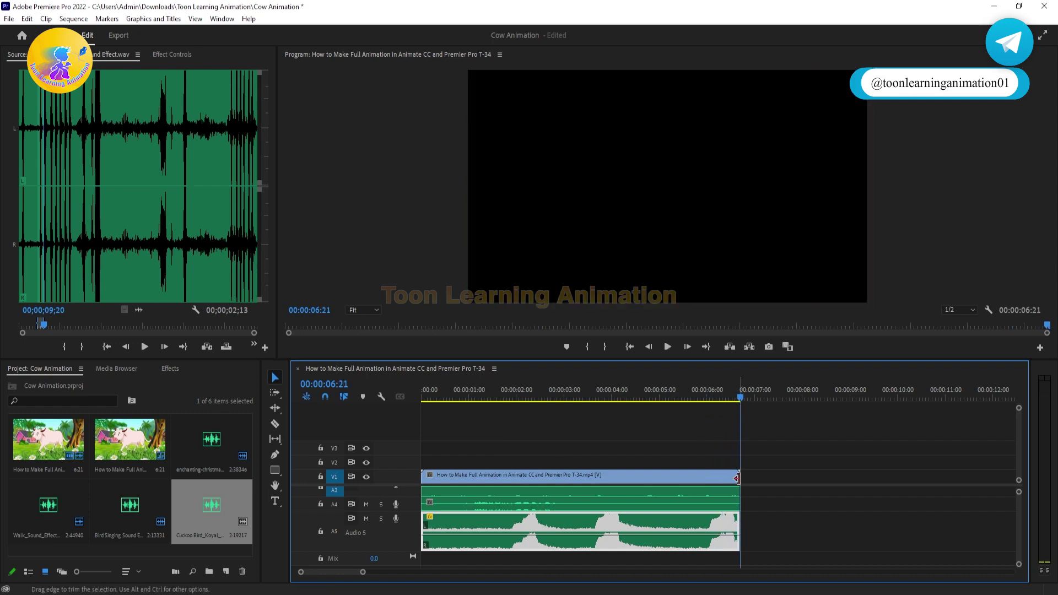
Move the playhead to 00:00:05:15 and apply the default transitions at the end of the cow video clip.
{"action": "left_click_drag", "start_coordinate": [739, 388], "coordinate": [683, 389]}
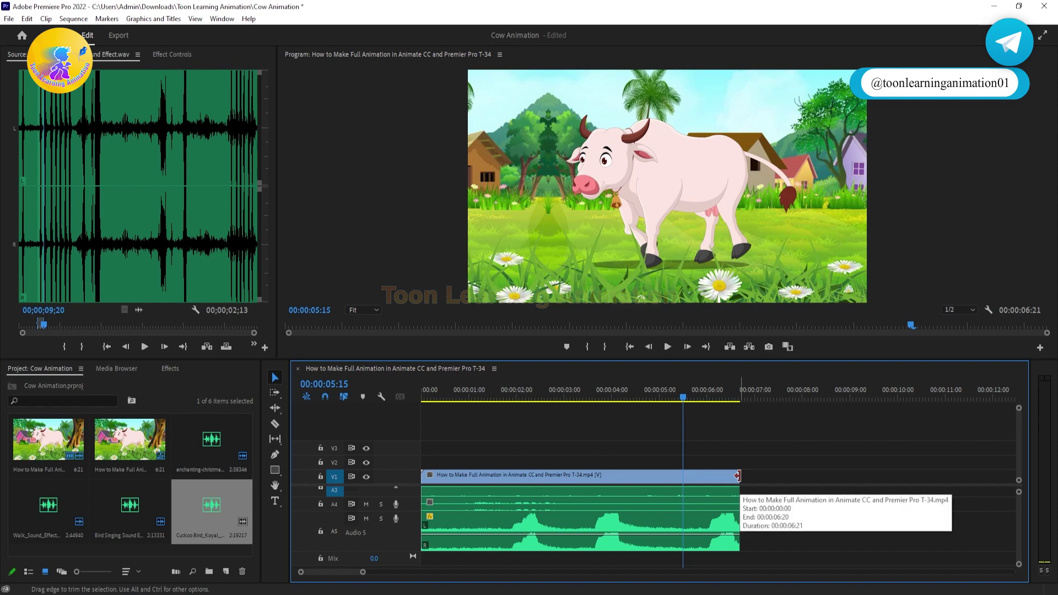
{"action": "right_click", "coordinate": [738, 475]}
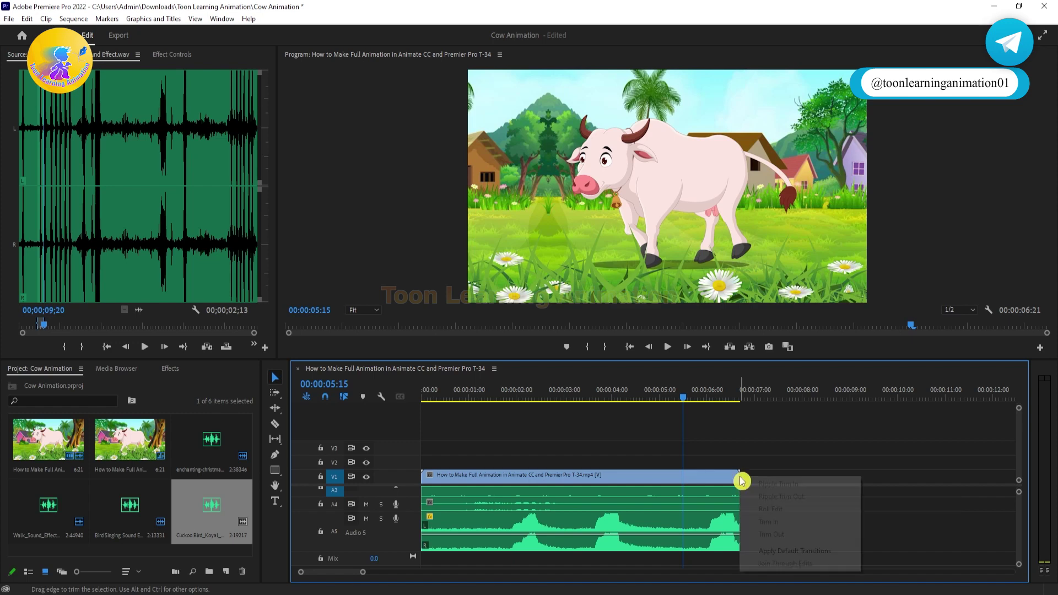
{"action": "left_click", "coordinate": [789, 552]}
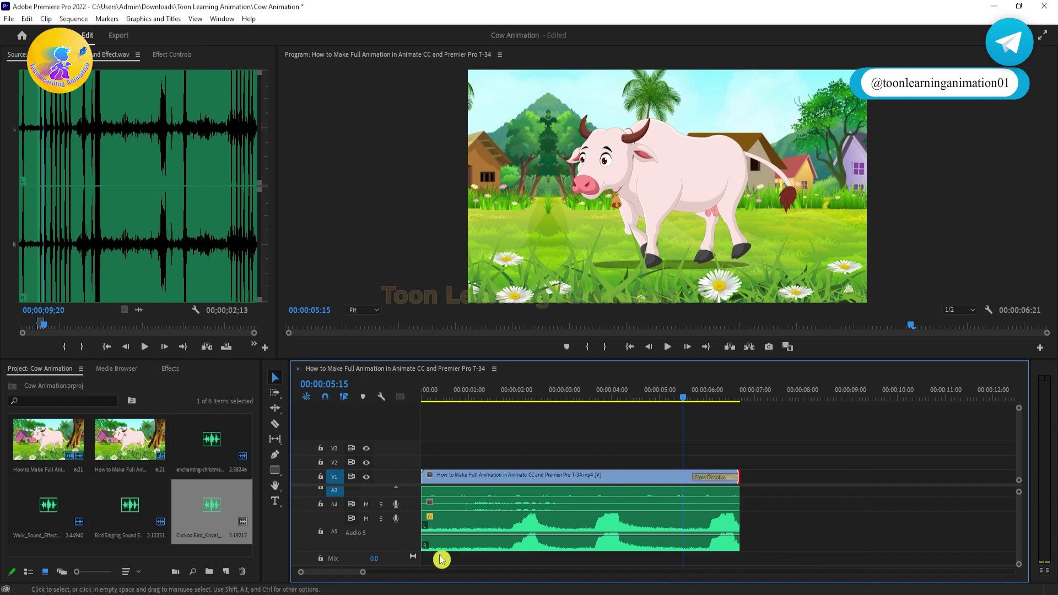
Enlarge track A2, fade out the cuckoo clip's volume beneath the closing Cross Dissolve, and play the sequence from the start.
{"action": "scroll", "coordinate": [1022, 538], "scroll_direction": "up", "scroll_amount": 3}
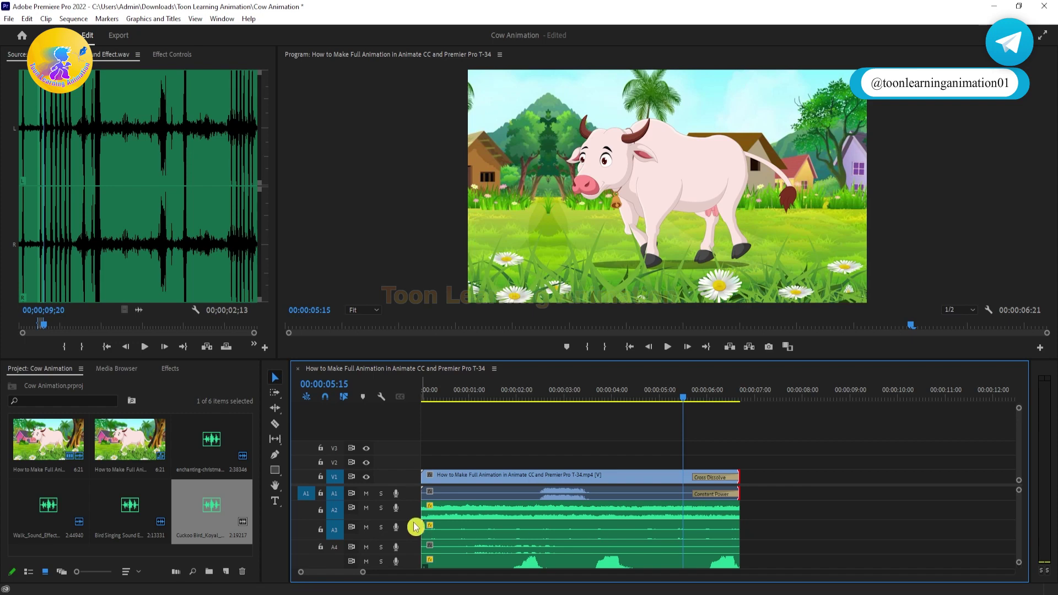
{"action": "left_click_drag", "start_coordinate": [408, 518], "coordinate": [654, 567]}
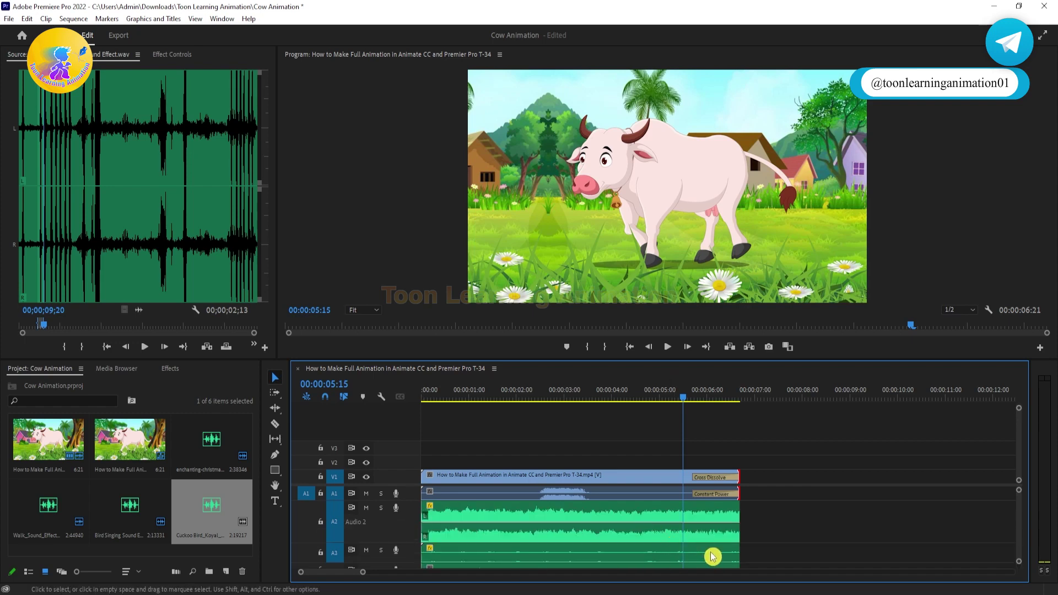
{"action": "scroll", "coordinate": [713, 556], "scroll_direction": "down", "scroll_amount": 3}
{"action": "key", "text": "Home"}
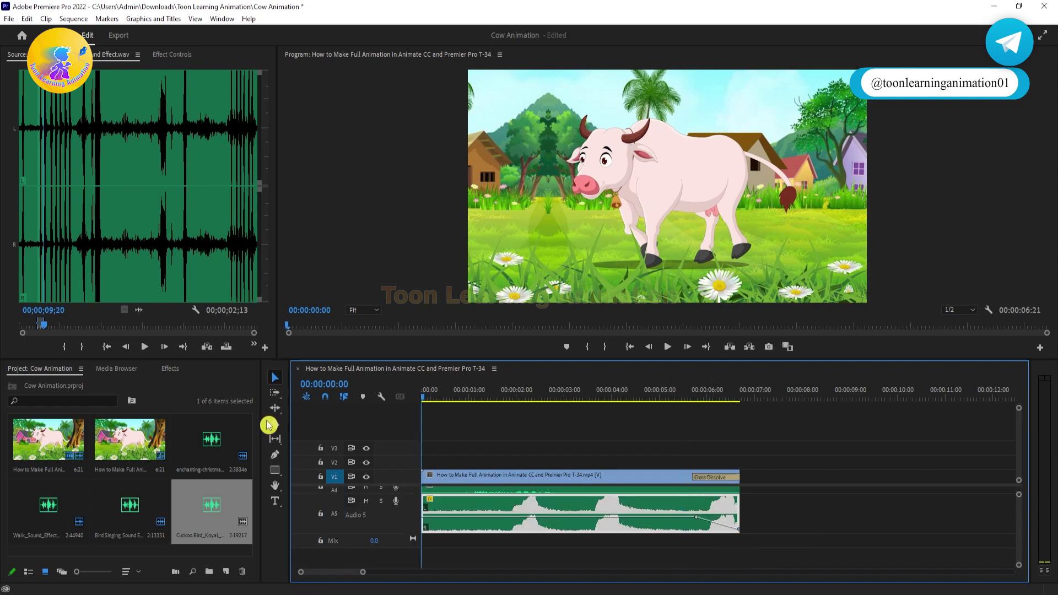
{"action": "key", "text": "space"}
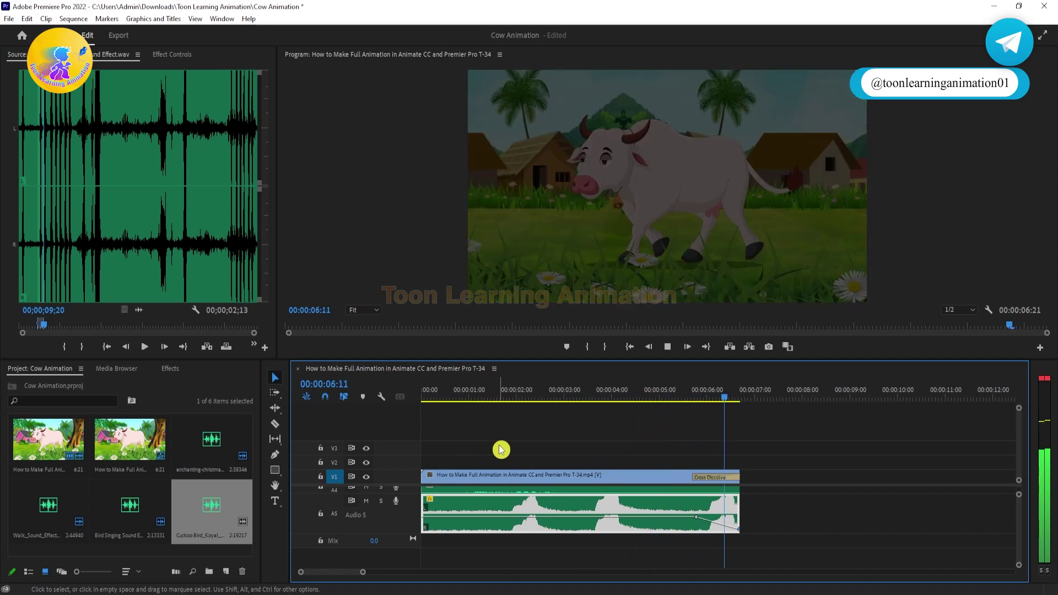
Return the playhead to the start and export the sequence as an H.264 file named Cow Animation with the High Quality 1080p HD preset.
{"action": "left_click_drag", "start_coordinate": [740, 396], "coordinate": [336, 416]}
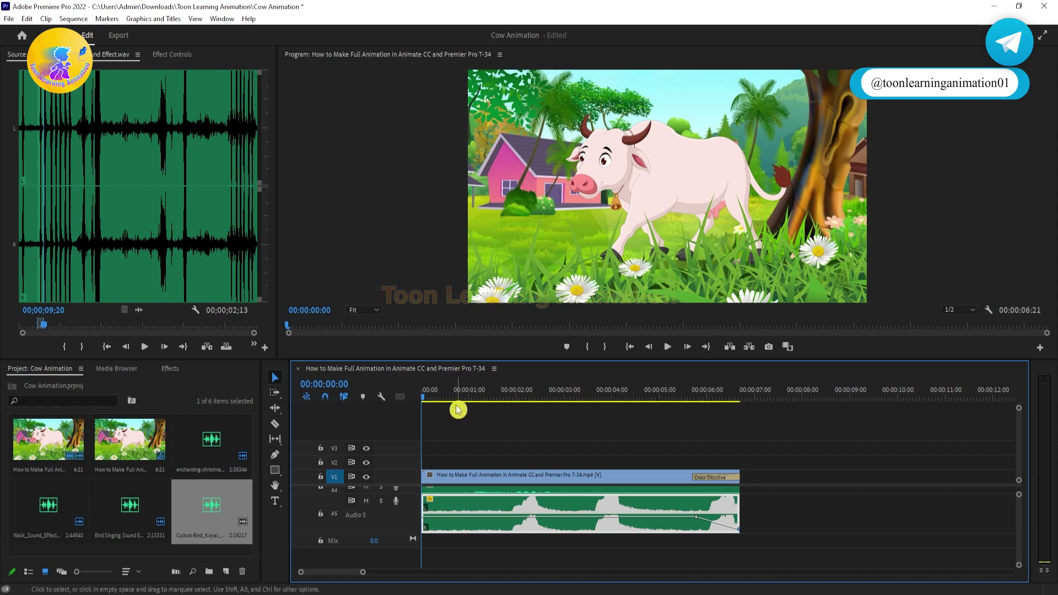
{"action": "left_click", "coordinate": [122, 39]}
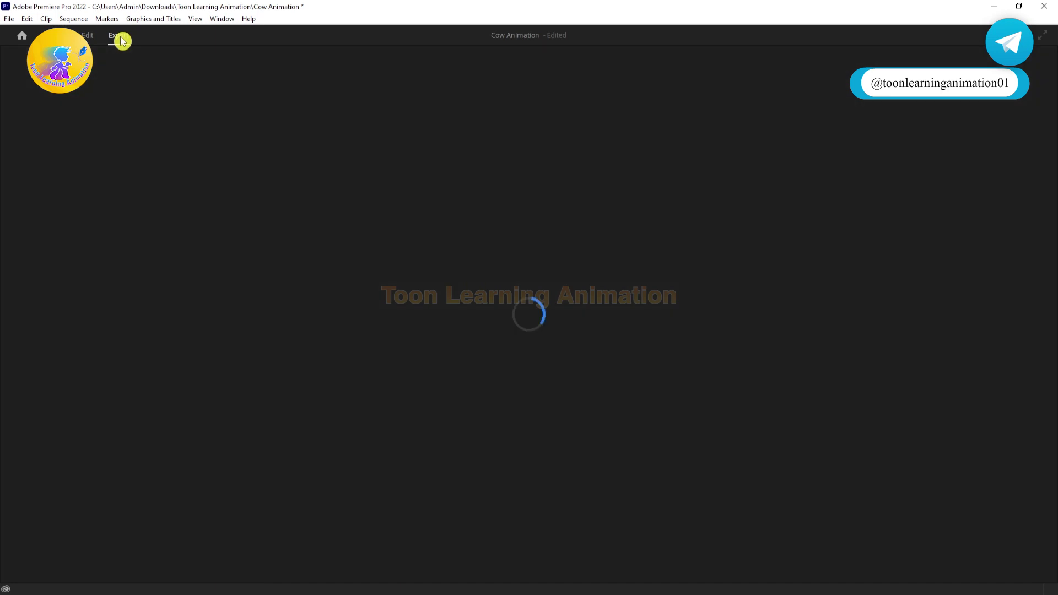
{"action": "left_click", "coordinate": [304, 86]}
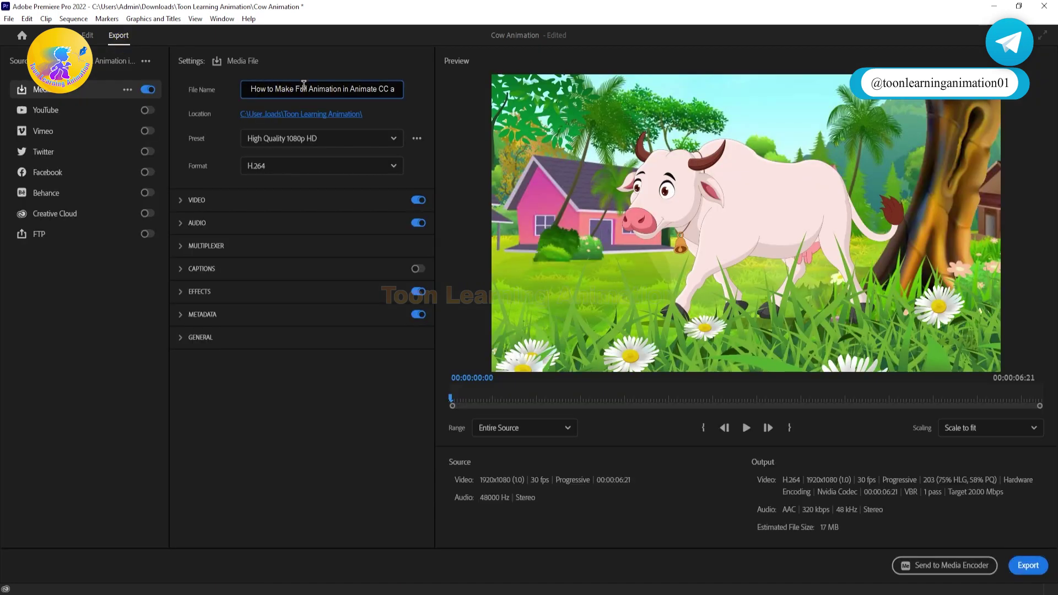
{"action": "key", "text": "ctrl+a"}
{"action": "type", "text": "Co"}
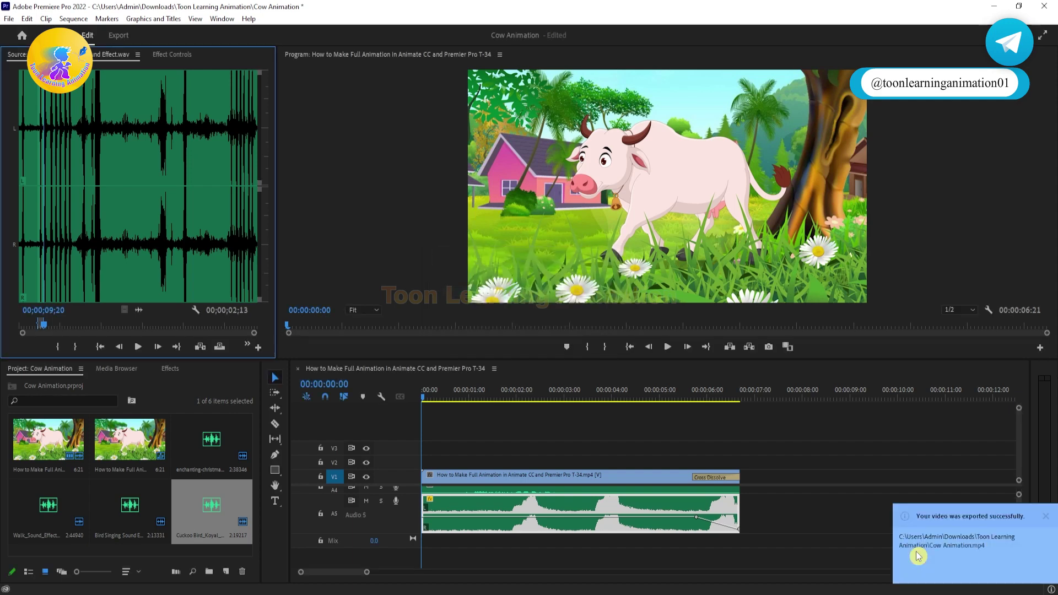
{"action": "left_click", "coordinate": [956, 557]}
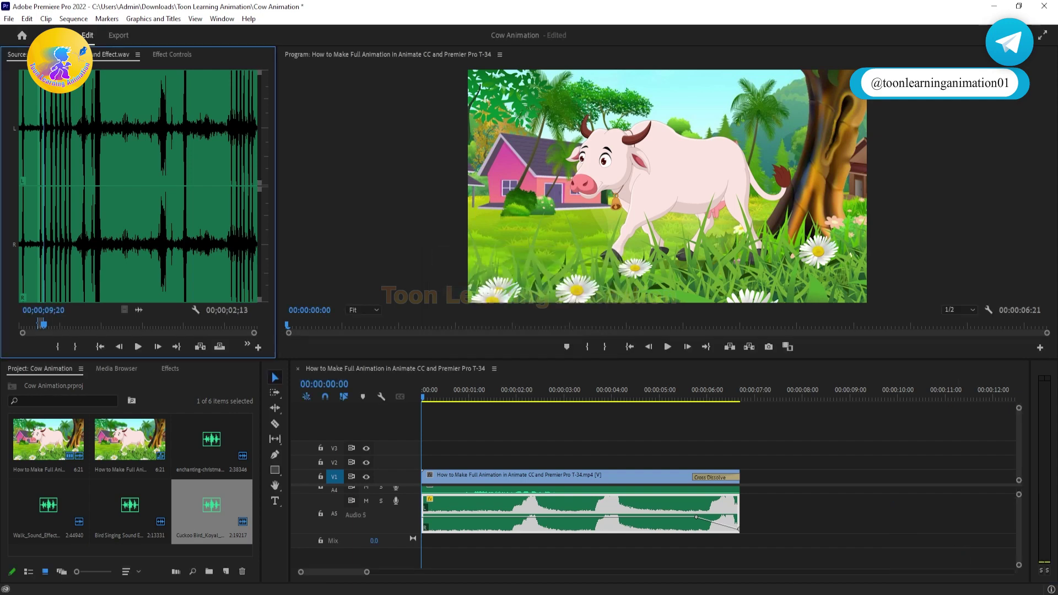
Switch to the Toon Learning Animation folder in File Explorer and open the exported Cow Animation video for playback.
{"action": "mouse_move", "coordinate": [227, 592]}
{"action": "left_click", "coordinate": [216, 549]}
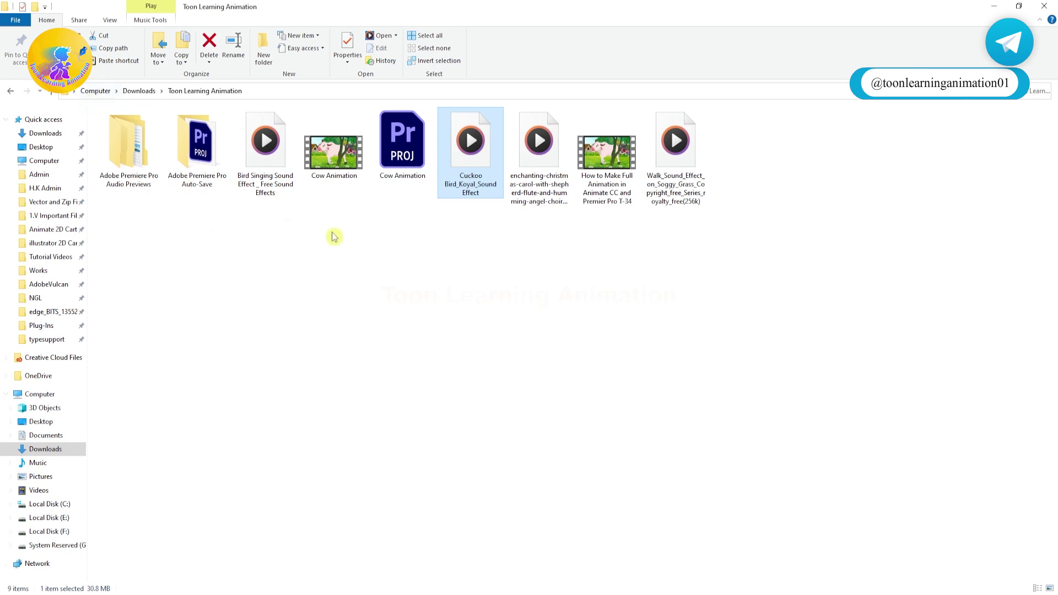
{"action": "double_click", "coordinate": [337, 165]}
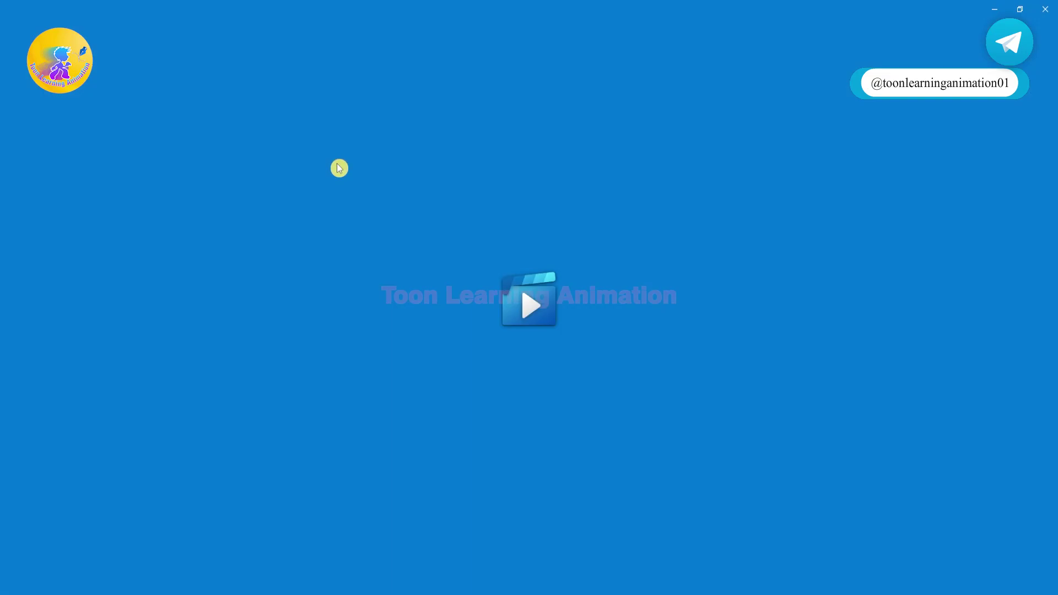